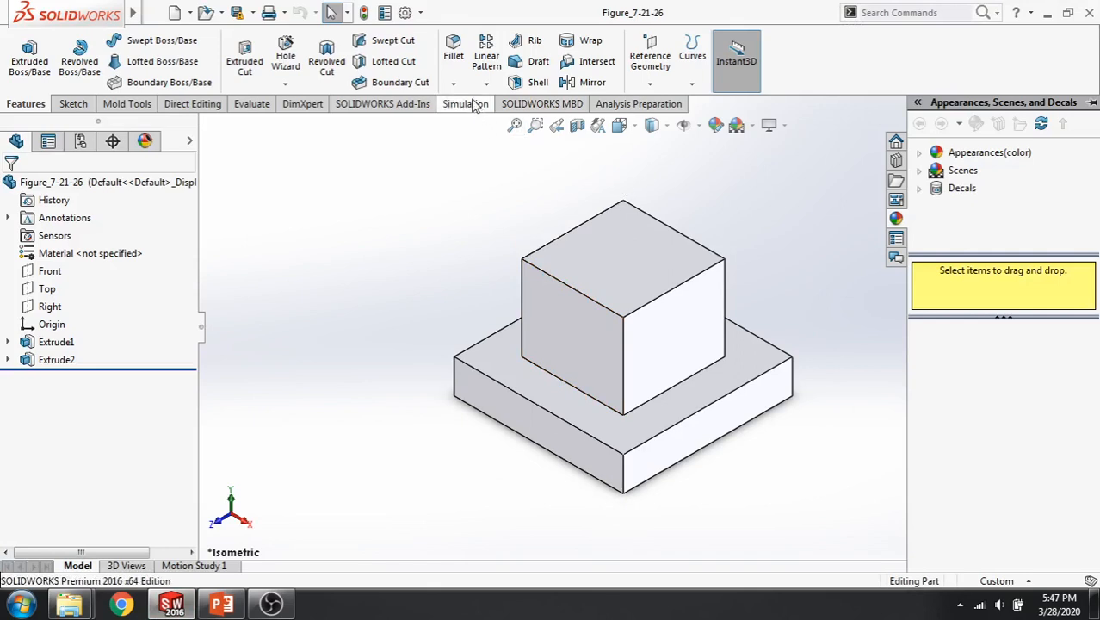
Start a constant-size fillet with a 10 mm radius on the upper block's front-left top edge
left_click(454, 83)
left_click(458, 102)
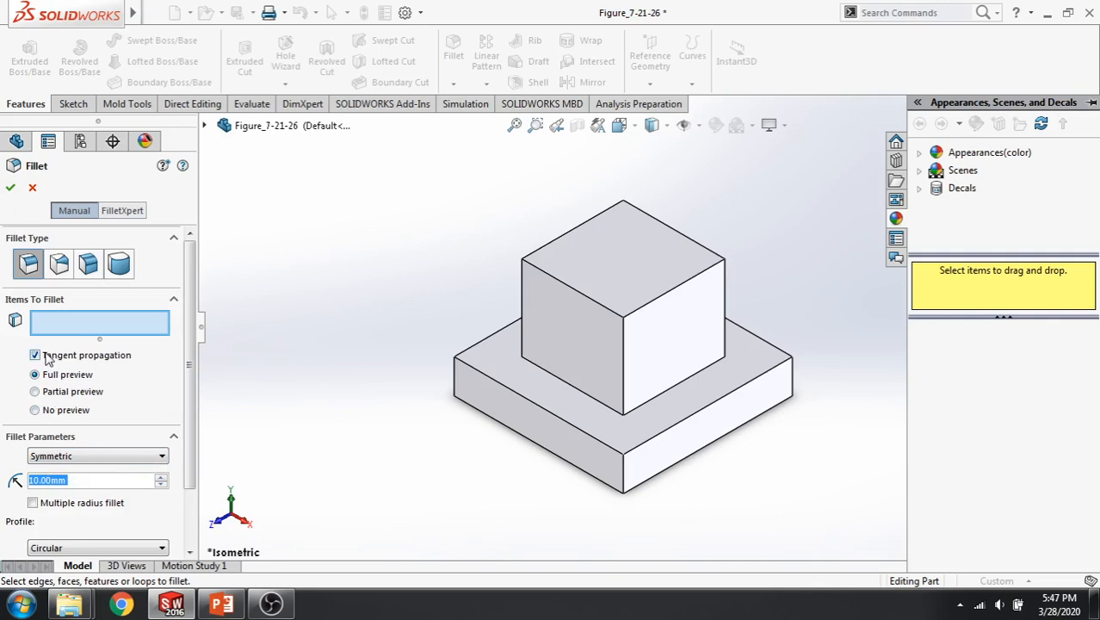
left_click(596, 302)
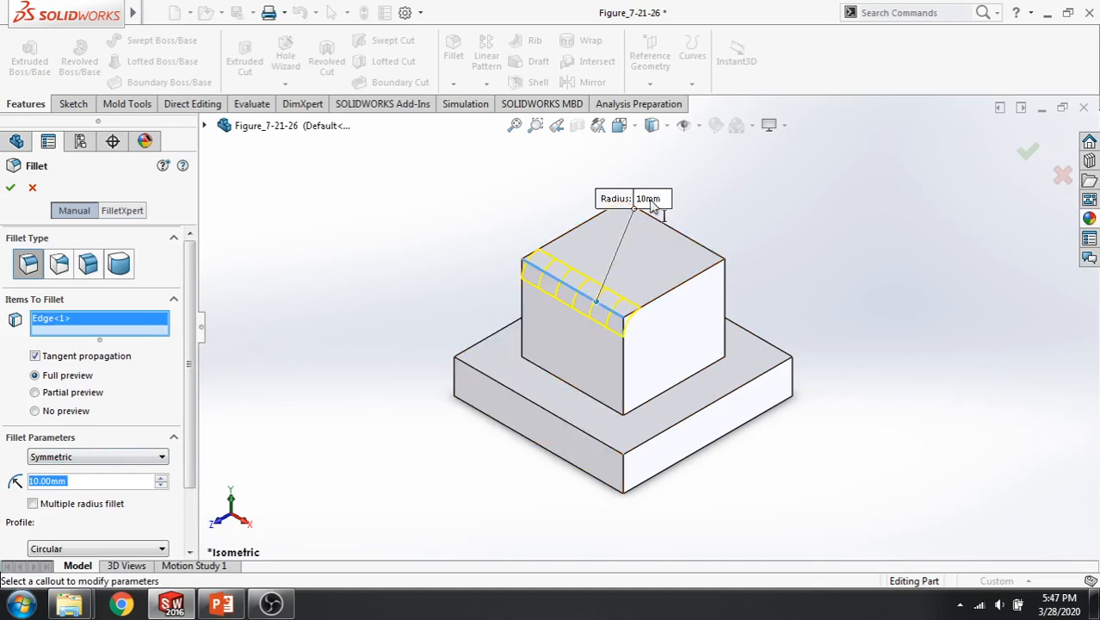
Switch the edge fillet to Asymmetric and set its first radius to 20 mm
middle_click_drag(560, 371, 515, 287)
scroll(481, 270, "down", 5)
middle_click_drag(616, 303, 637, 307)
left_click(62, 457)
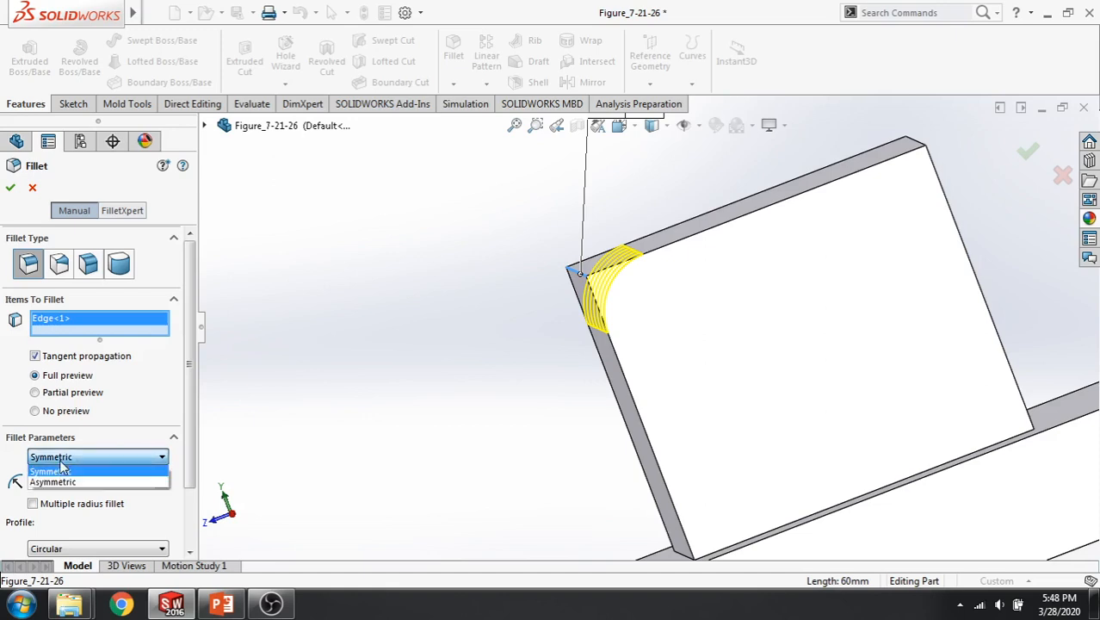
left_click(59, 481)
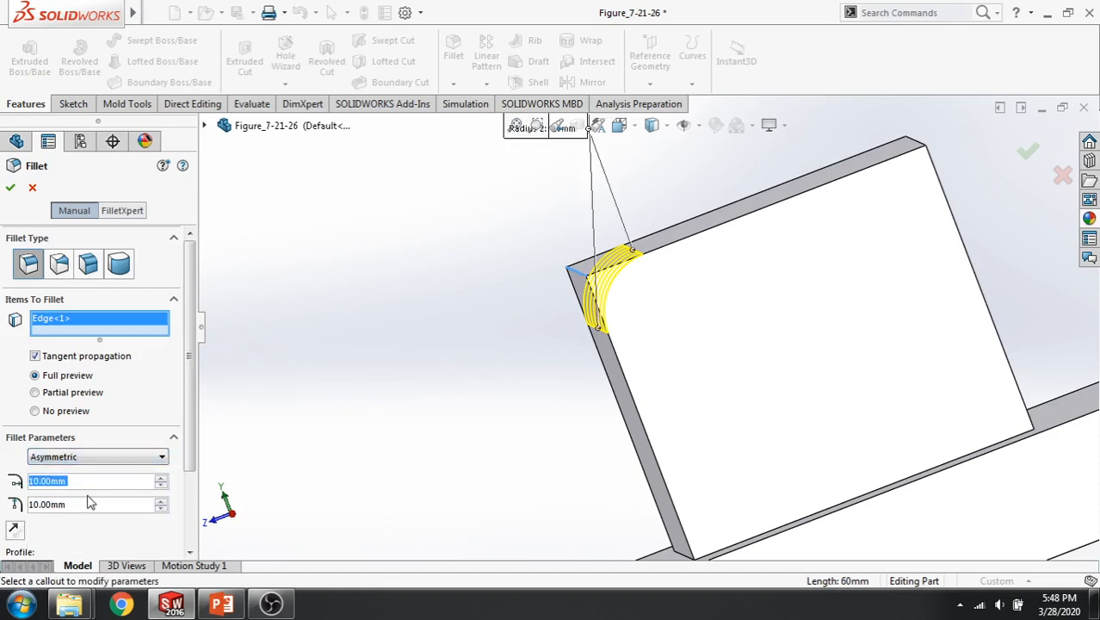
left_click(161, 477)
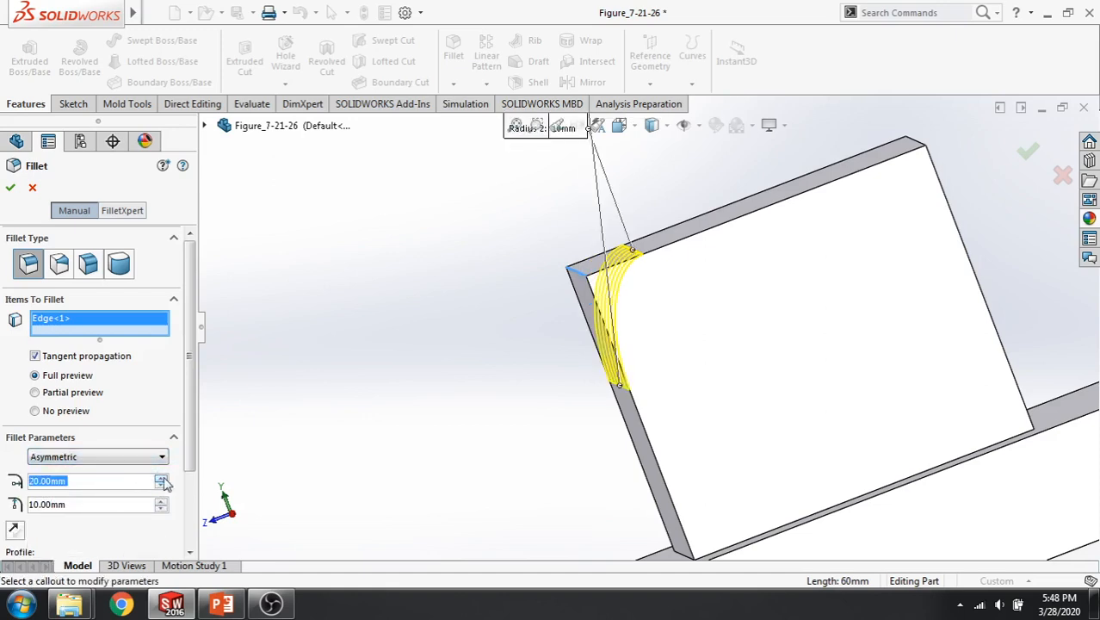
middle_click_drag(487, 321, 518, 344)
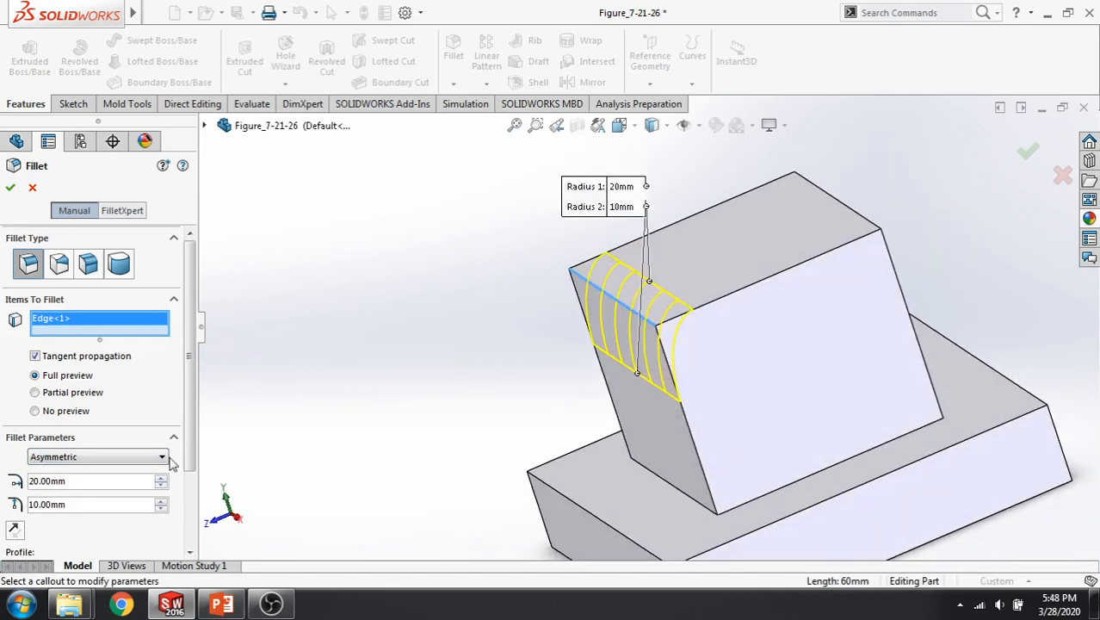
Switch the edge fillet to Symmetric and set its radius to 10 mm
left_click(88, 457)
left_click(66, 470)
scroll(511, 327, "up", 4)
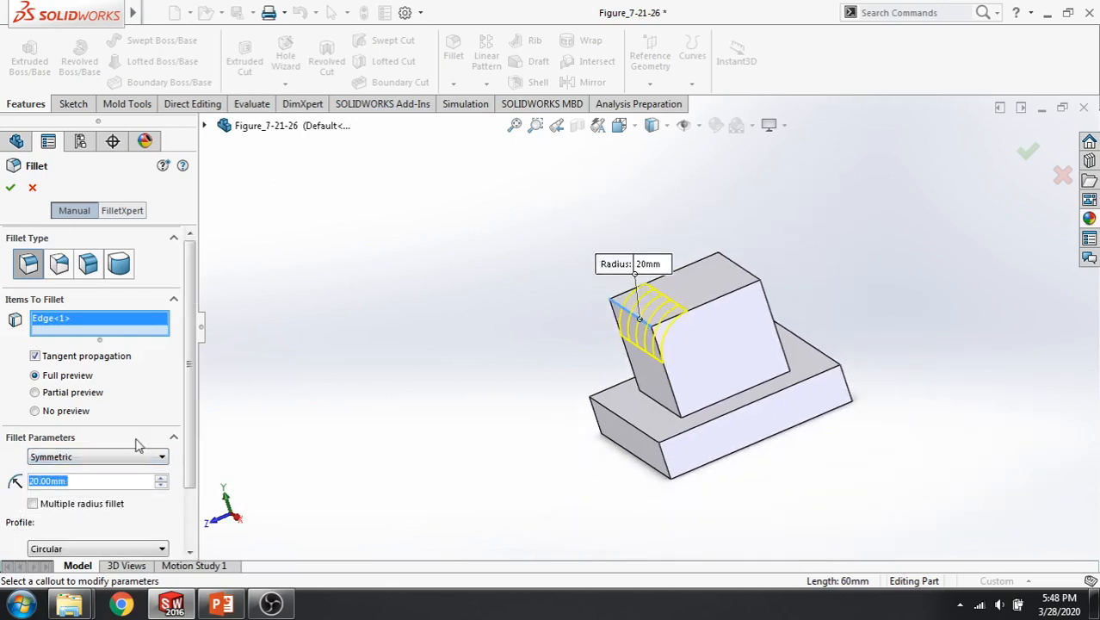
type("10")
key("Return")
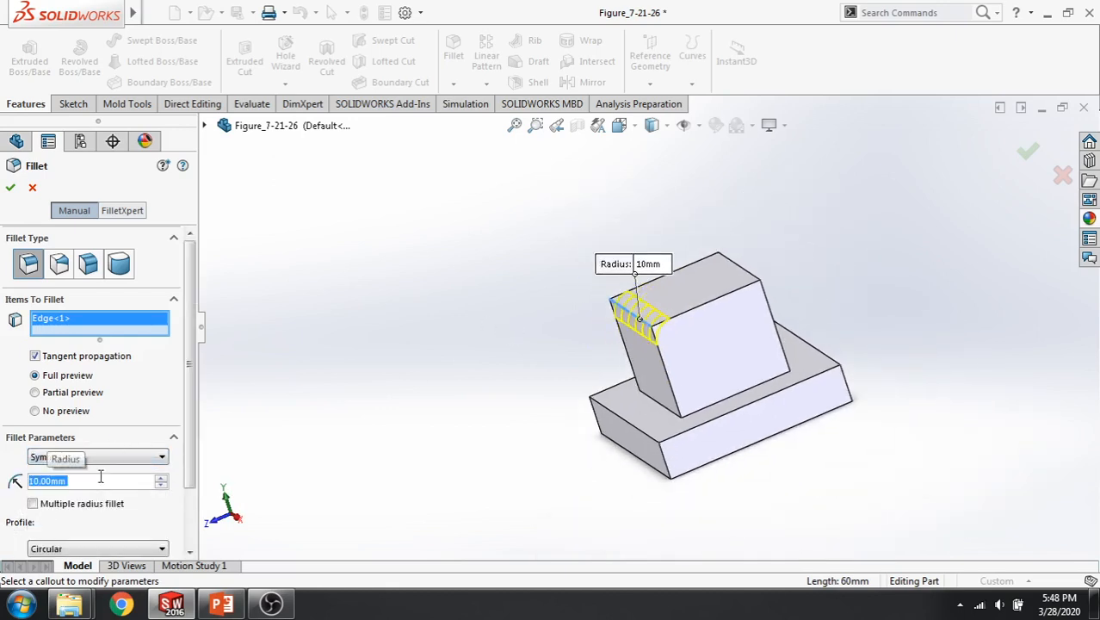
middle_click_drag(362, 295, 381, 305)
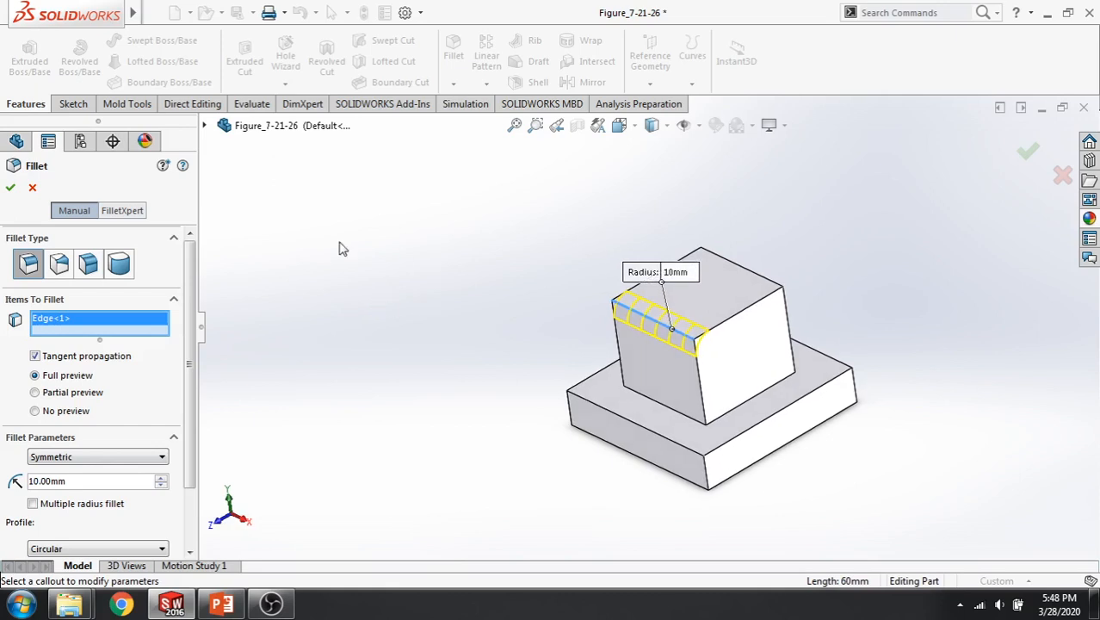
Clear the fillet selection, reselect the upper block's front-left top edge and create the 10 mm fillet
right_click(101, 321)
left_click(162, 325)
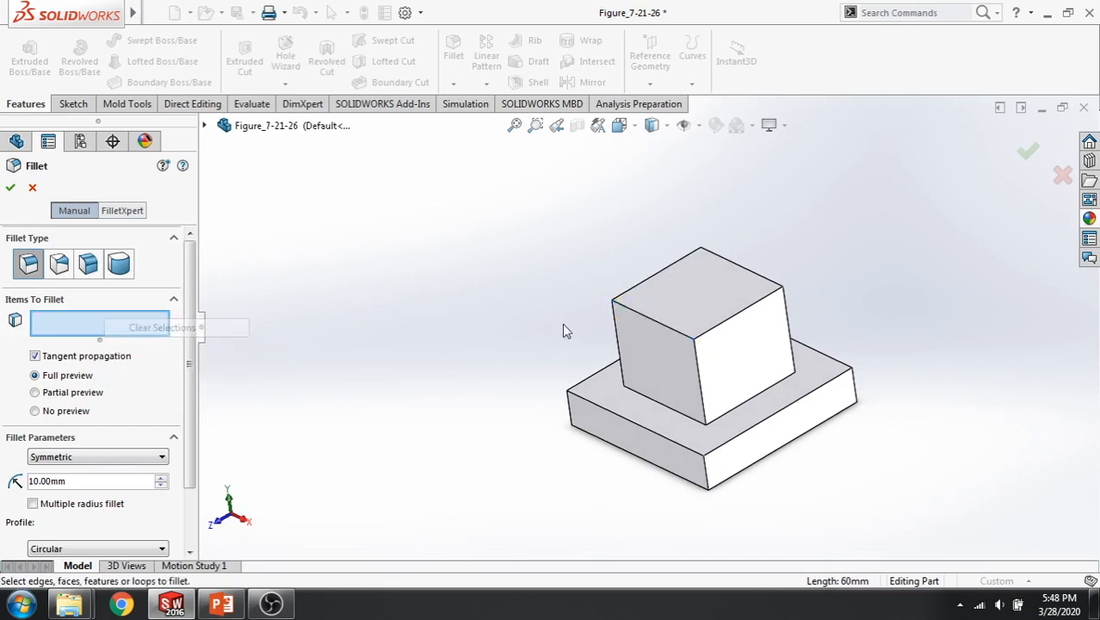
left_click(671, 334)
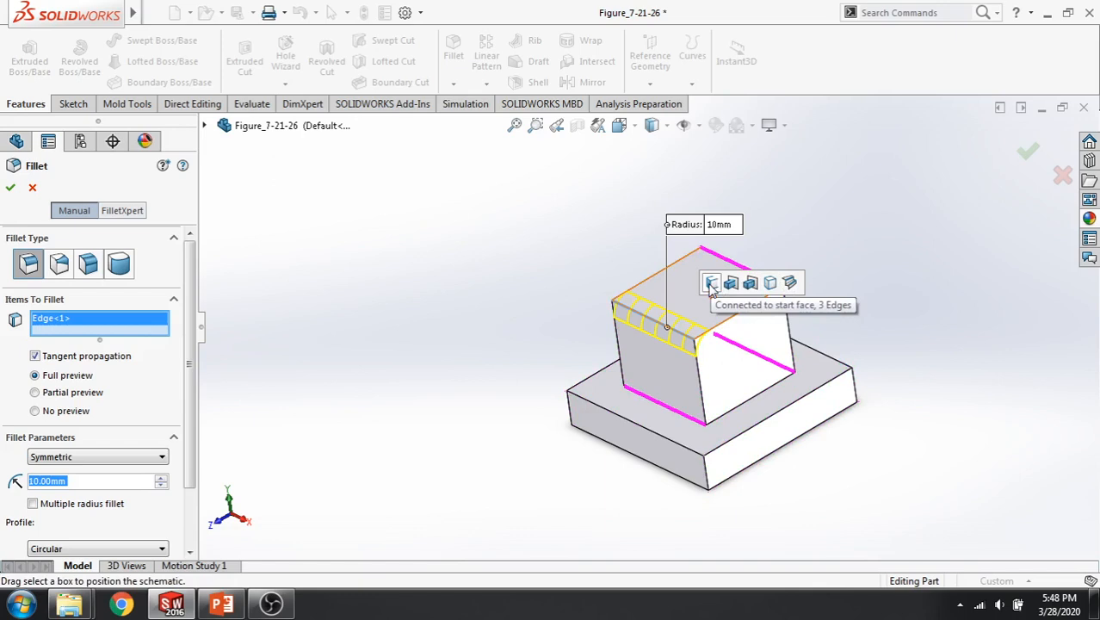
left_click(11, 189)
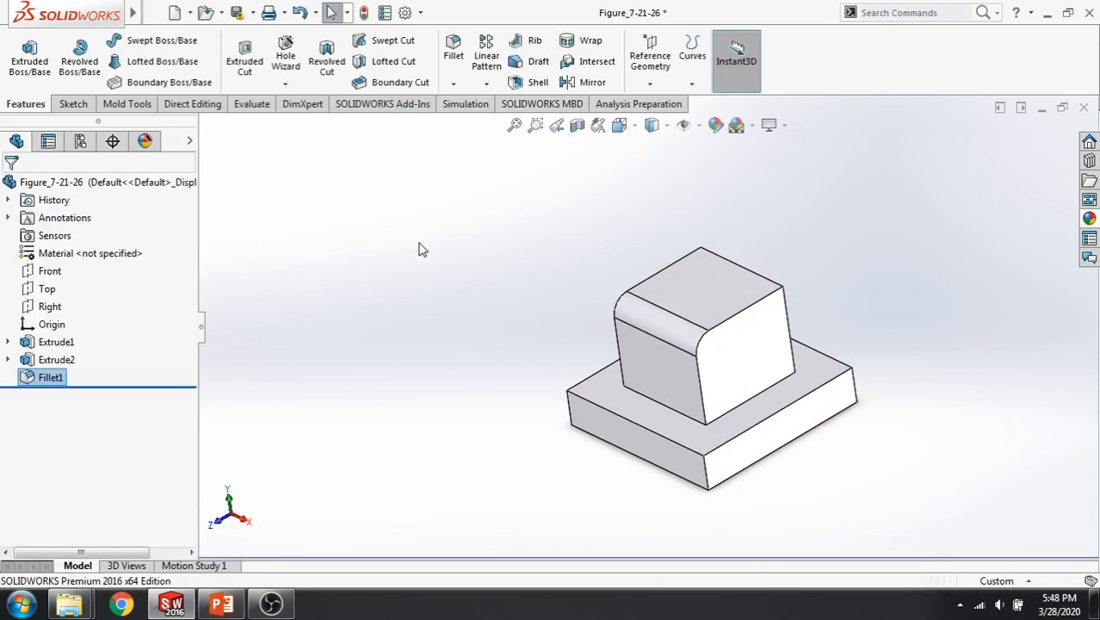
Edit the fillet and add the other three top edges of the upper block to it
right_click(45, 381)
left_click(54, 241)
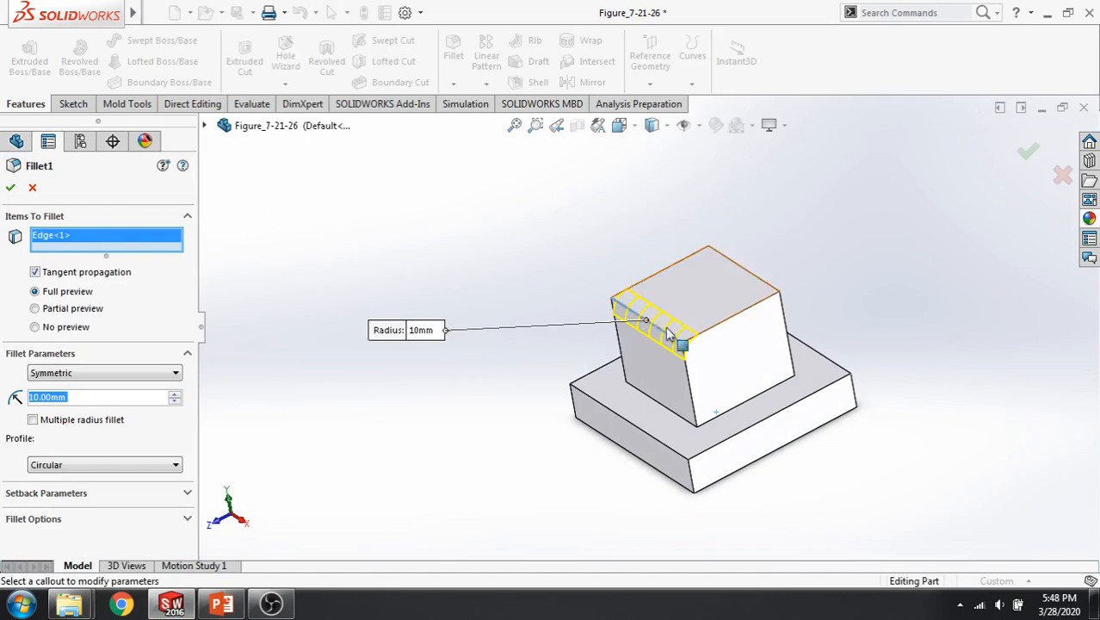
mouse_move(454, 231)
middle_mouse_down()
mouse_move(469, 217)
mouse_move(459, 211)
middle_mouse_up()
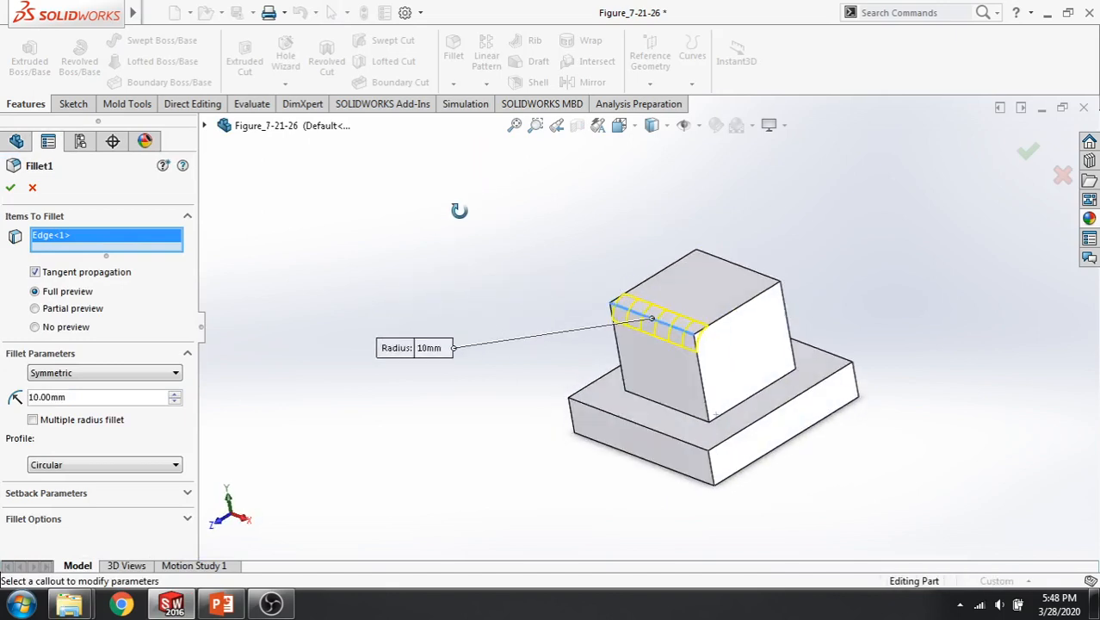
left_click(743, 310)
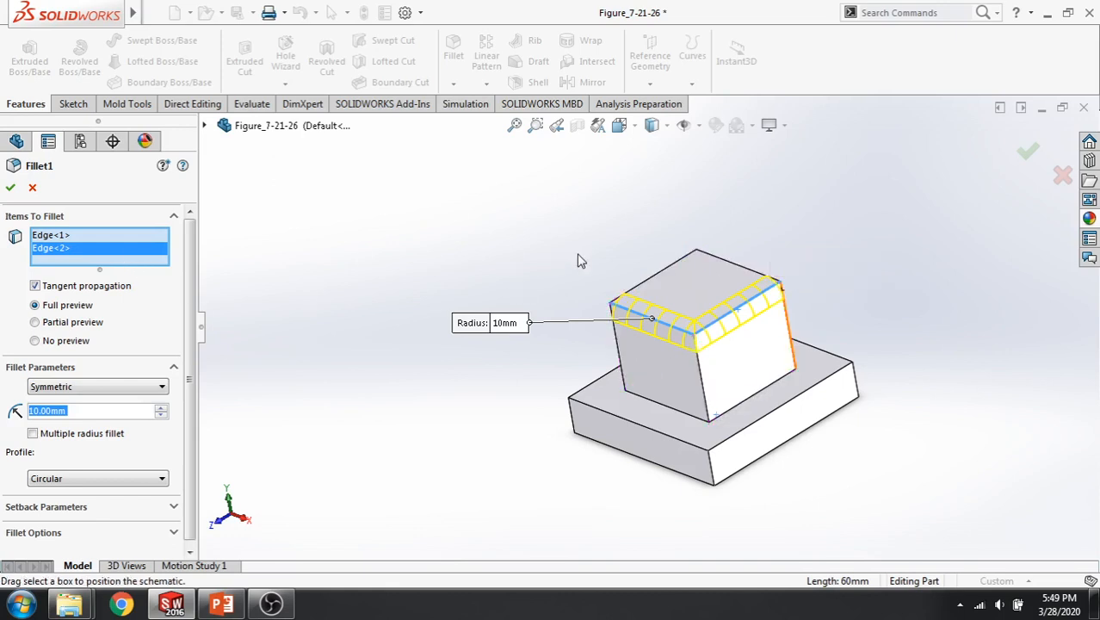
left_click(737, 268)
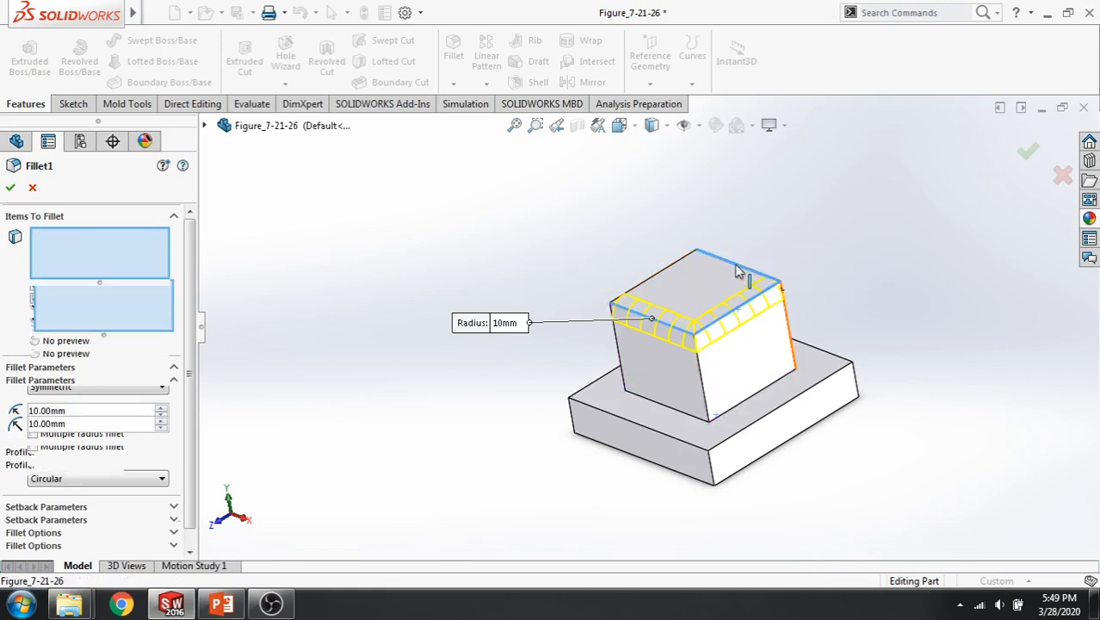
left_click(656, 274)
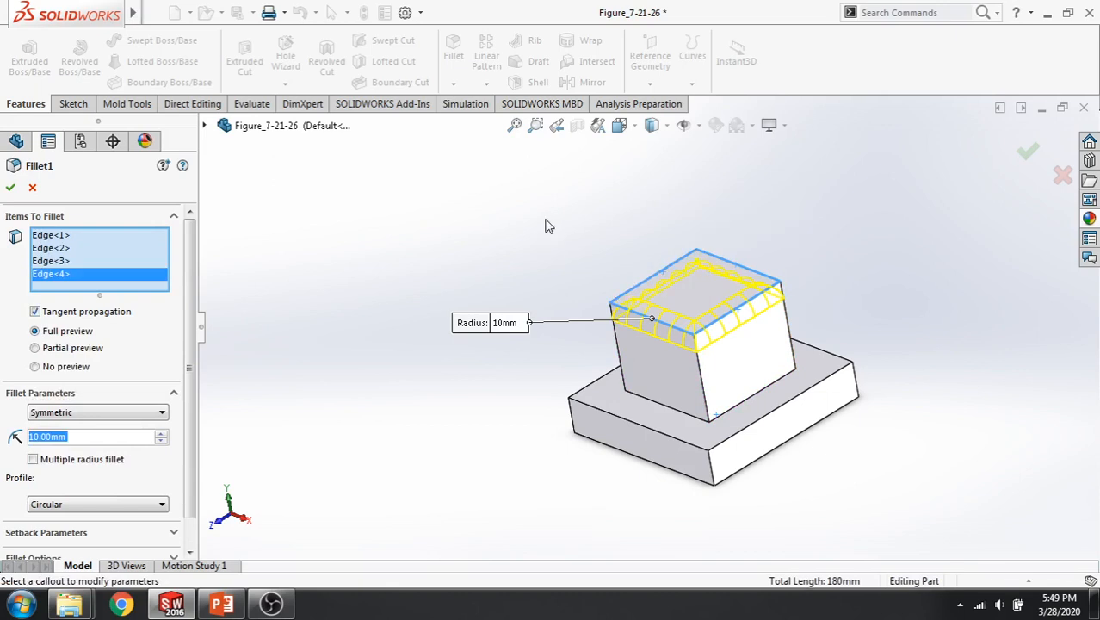
Replace the fillet's edge selections with the upper block's top face and apply the change
right_click(100, 257)
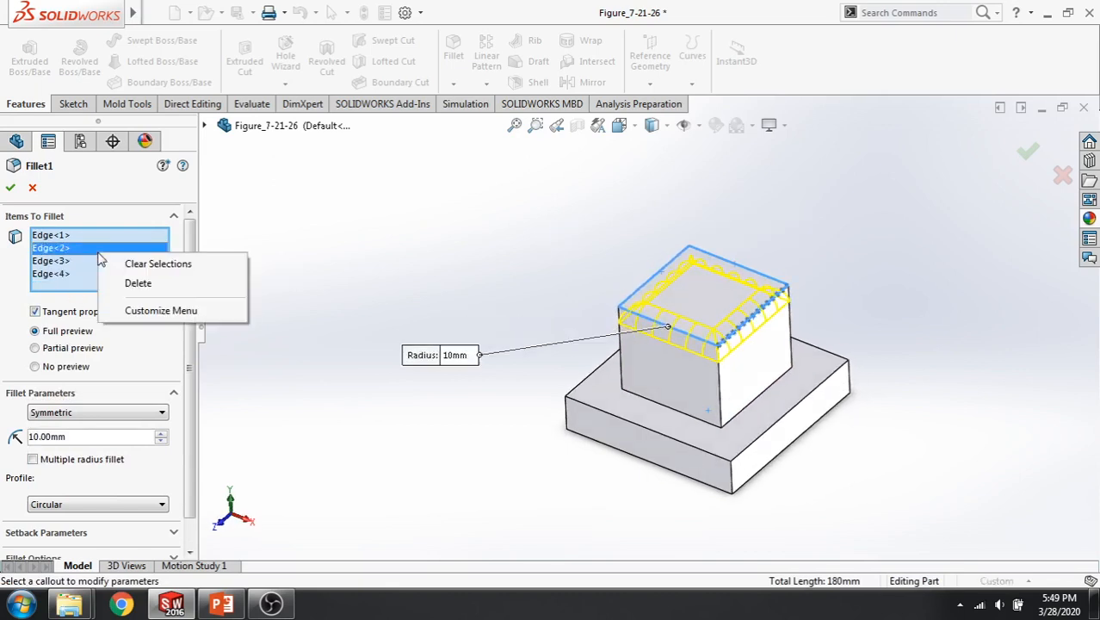
left_click(116, 265)
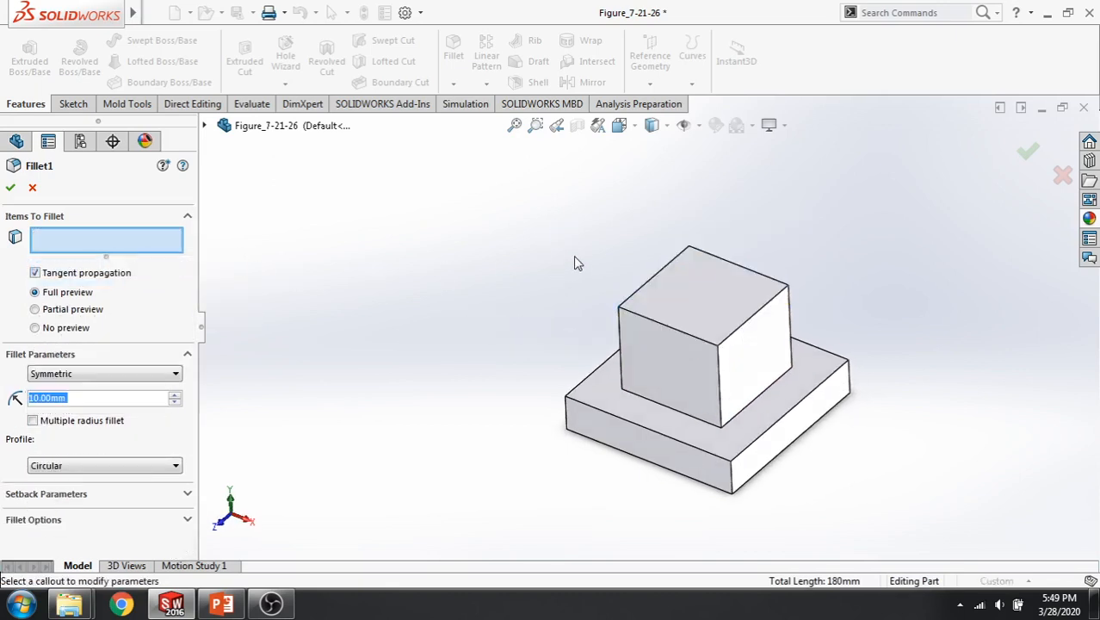
middle_click_drag(576, 262, 559, 241)
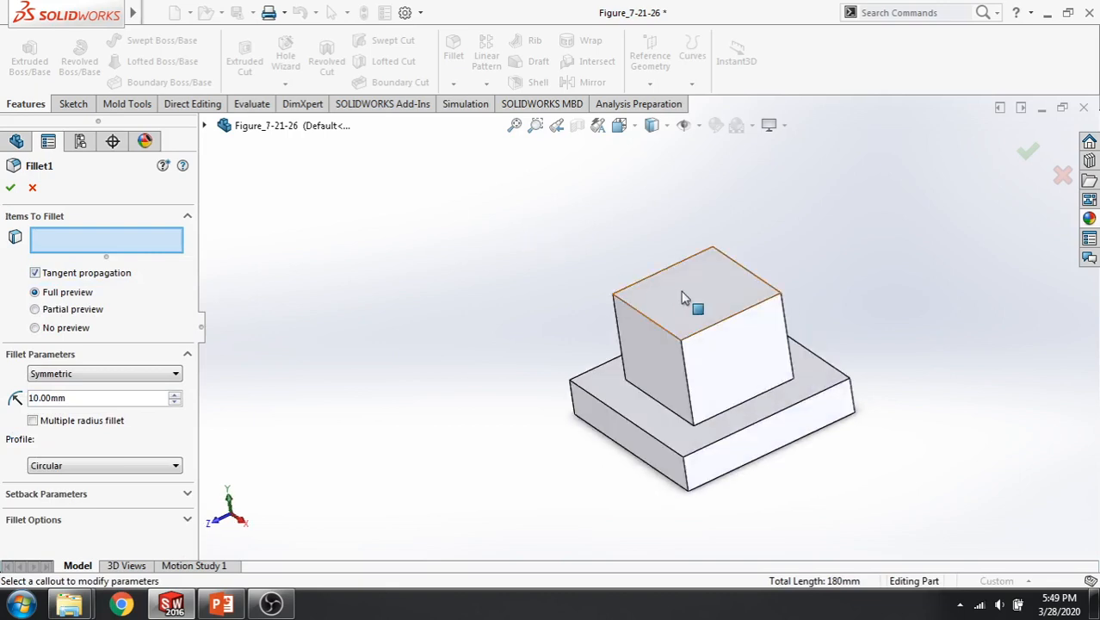
left_click(695, 303)
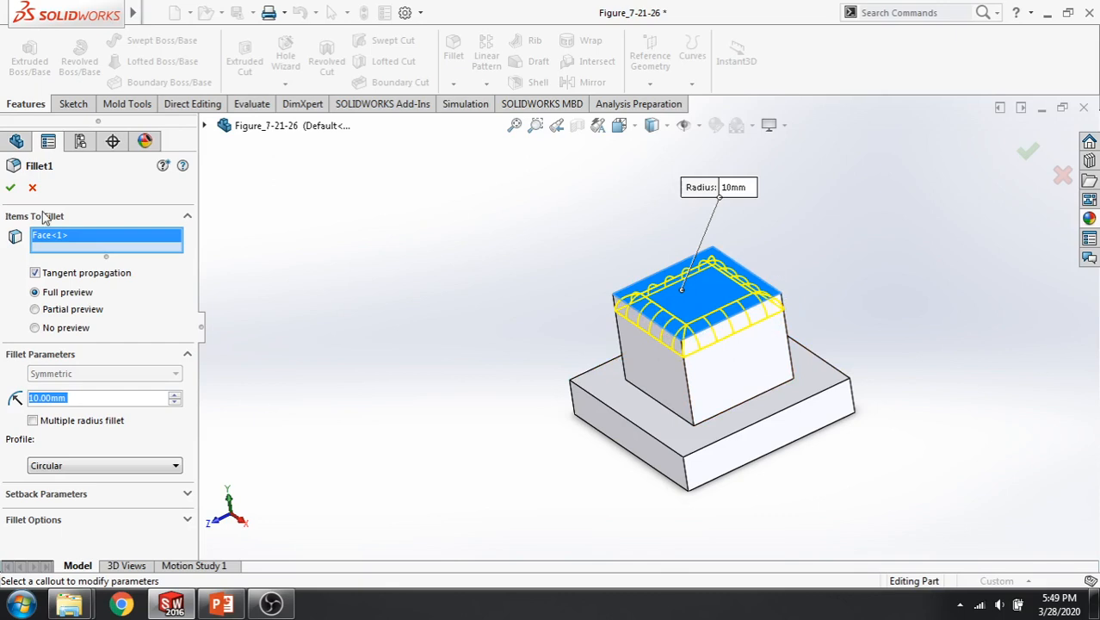
left_click(10, 187)
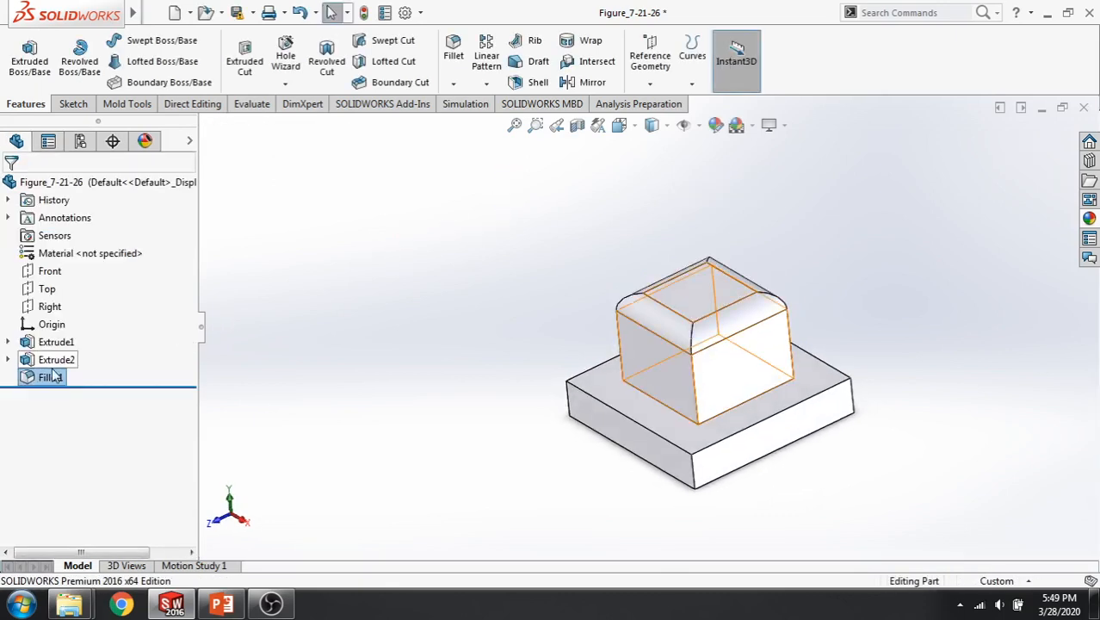
Edit the fillet, replacing its face selection with the whole Extrude2 feature, and apply it
right_click(51, 377)
left_click(62, 244)
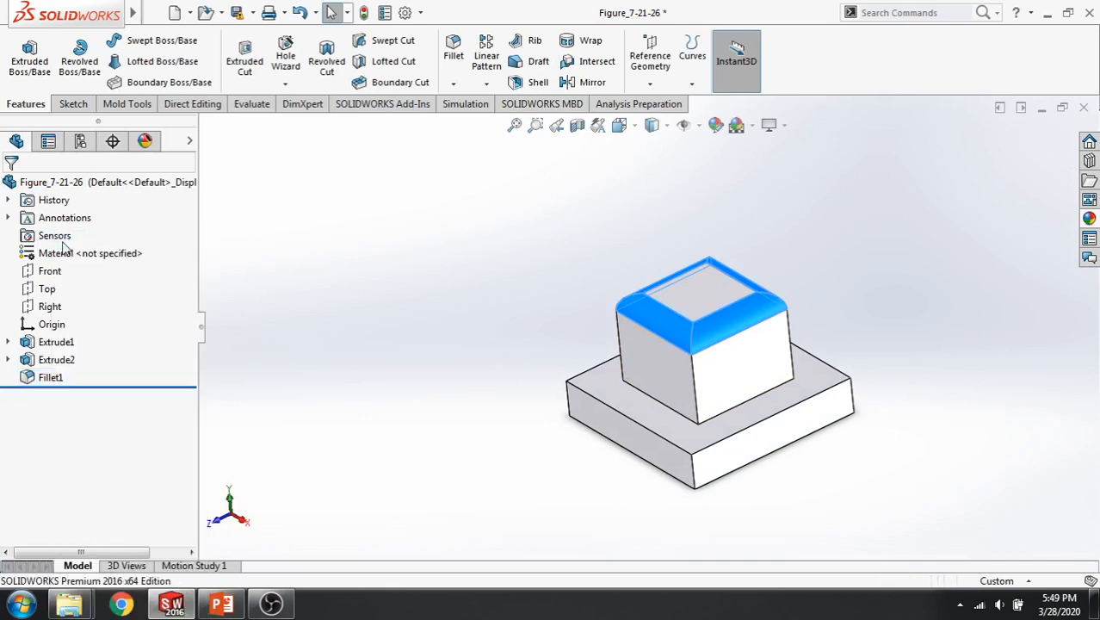
right_click(81, 241)
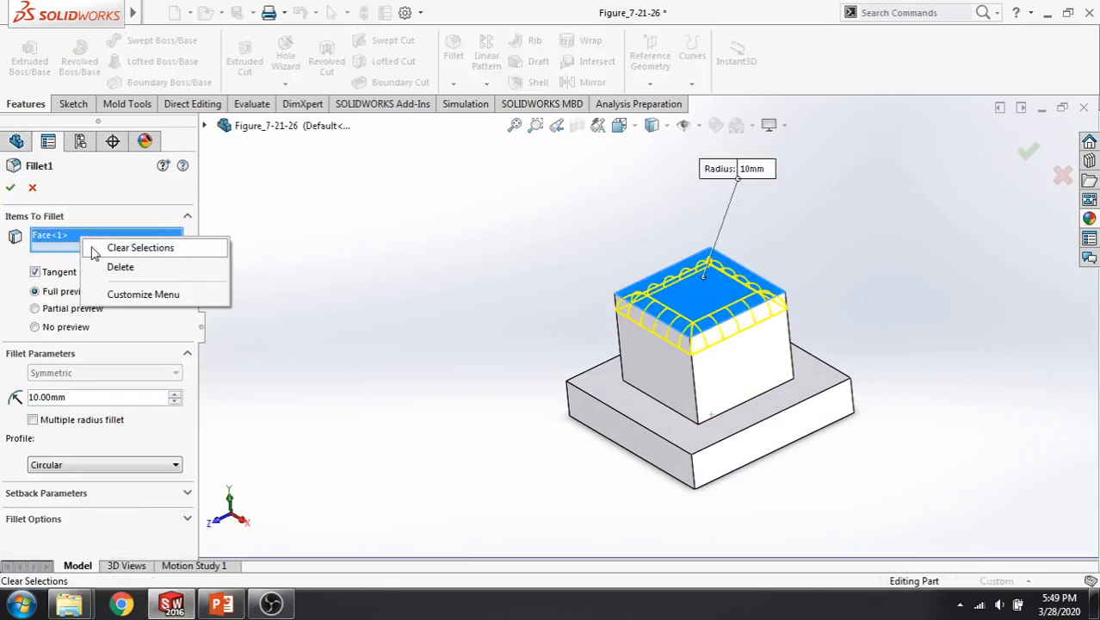
left_click(96, 249)
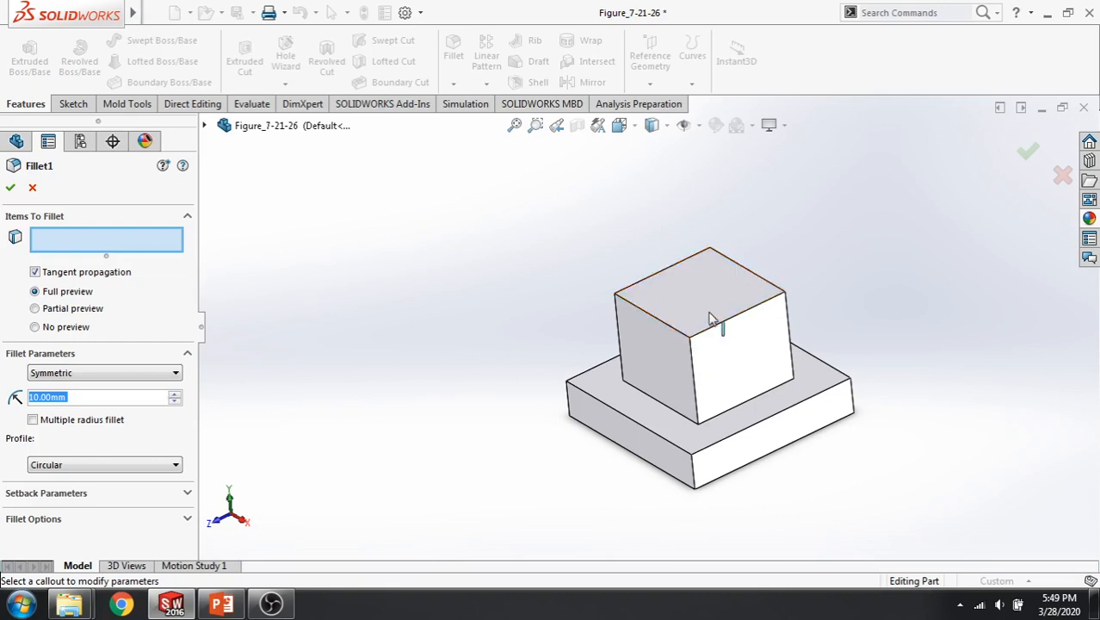
left_click(205, 127)
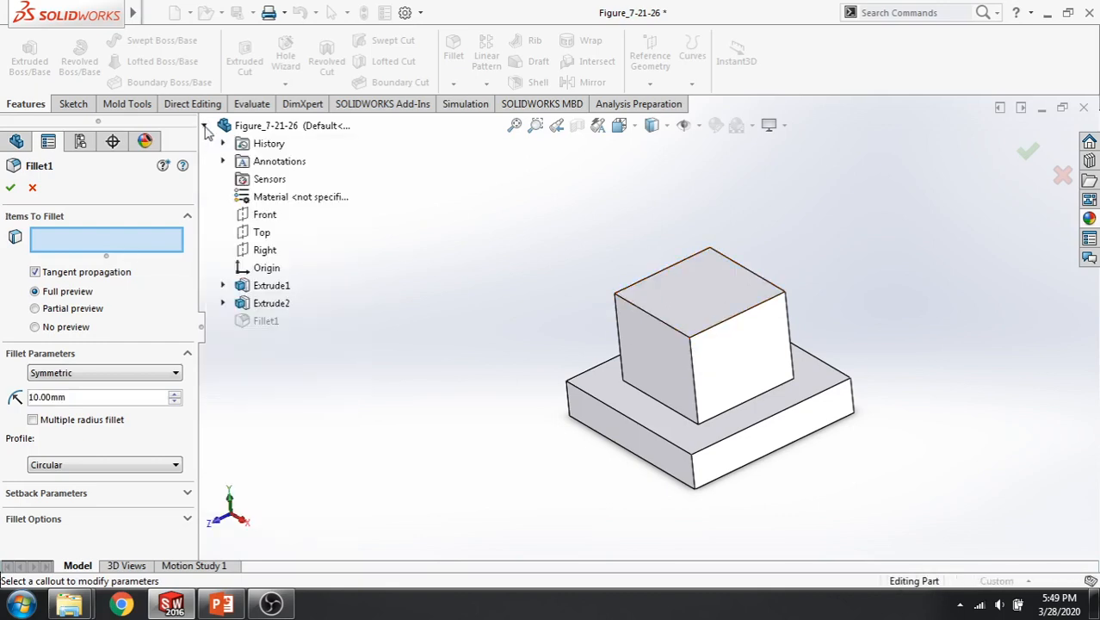
left_click(270, 303)
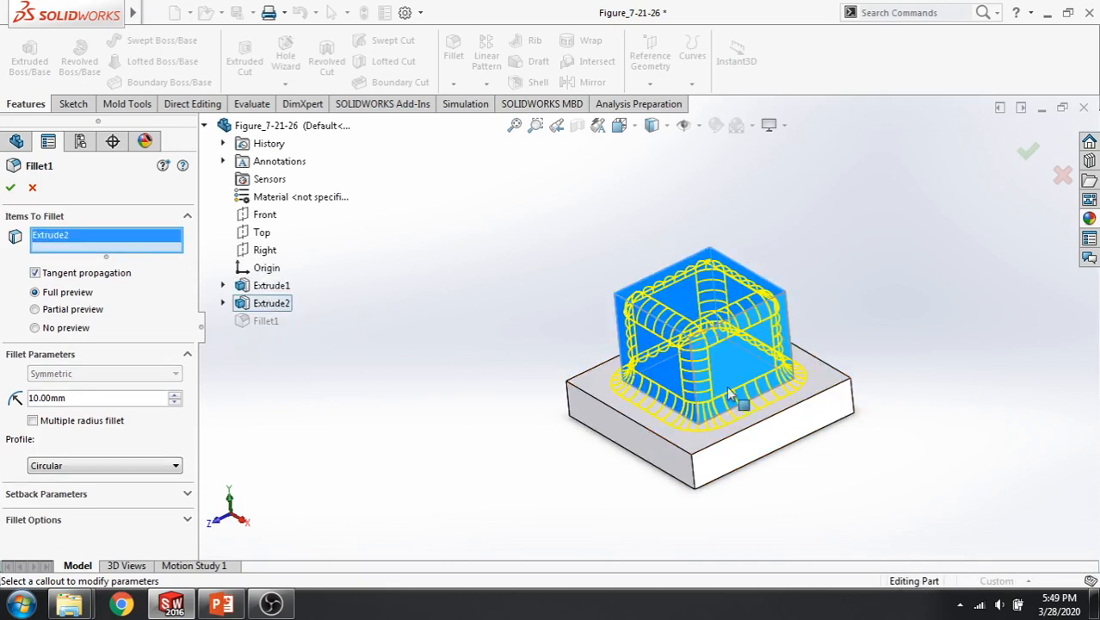
left_click(11, 190)
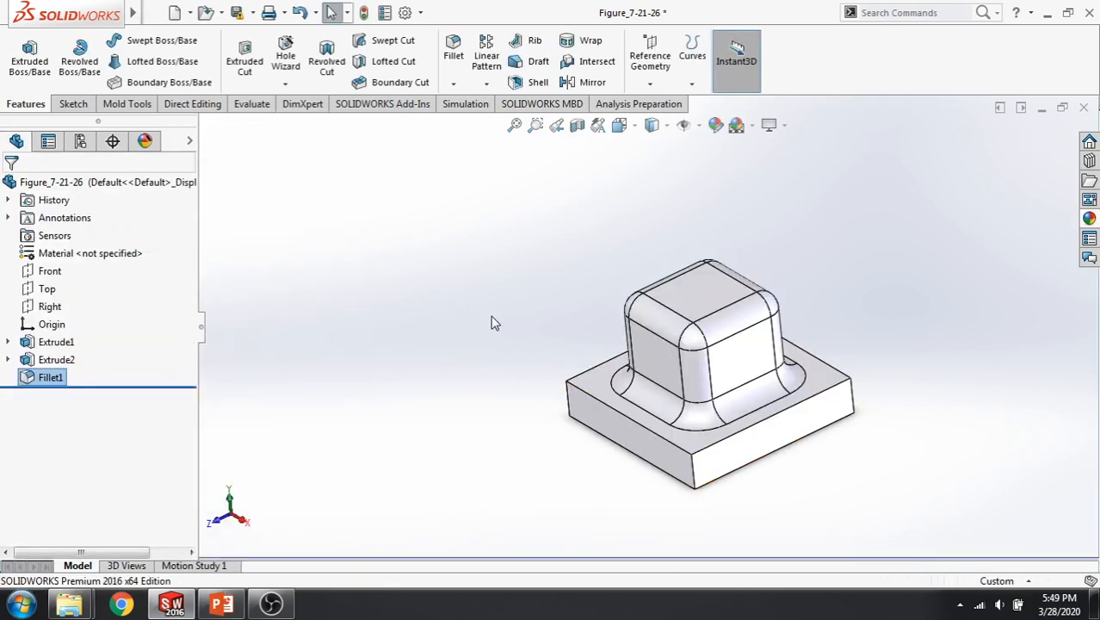
Reopen the fillet on Extrude2, review the available profile types, and accept it with the Circular profile
middle_click_drag(492, 320, 517, 292)
right_click(40, 379)
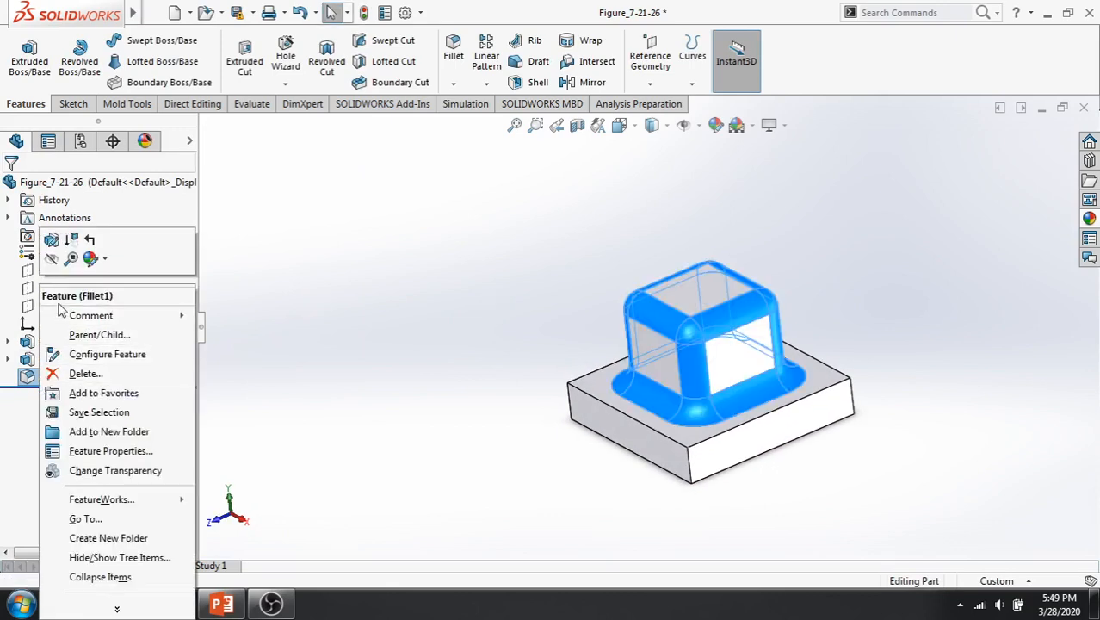
left_click(50, 239)
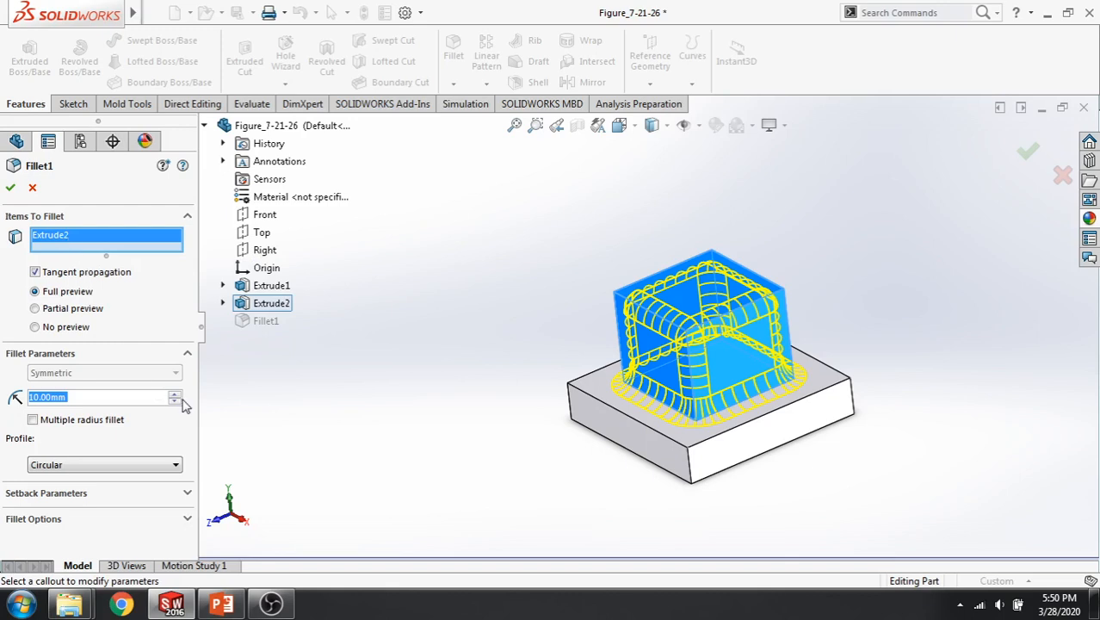
left_click(57, 468)
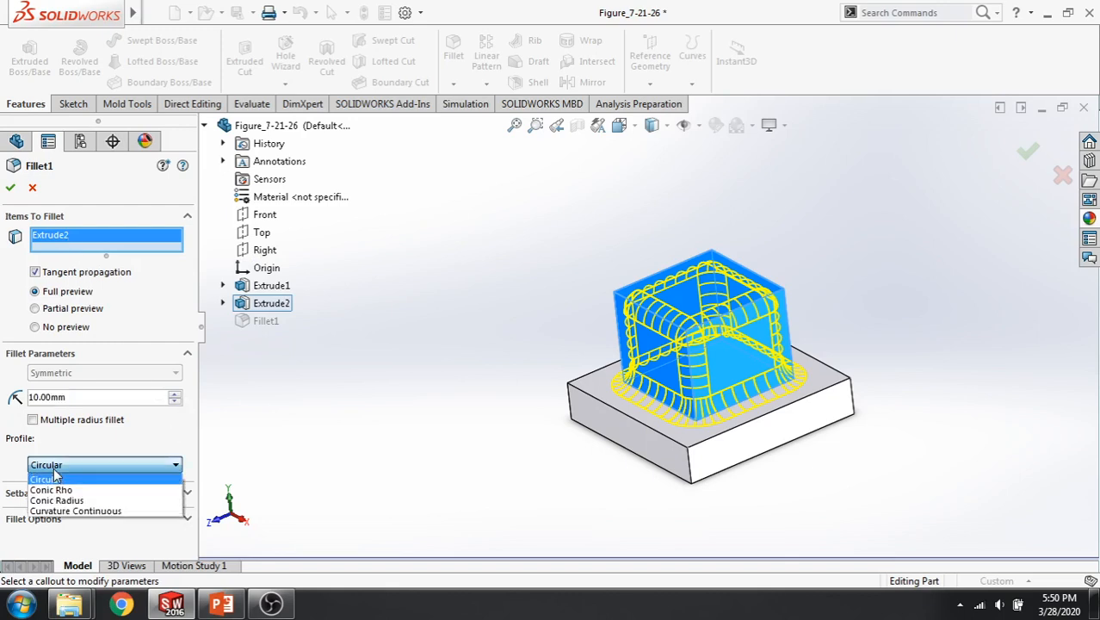
left_click(54, 476)
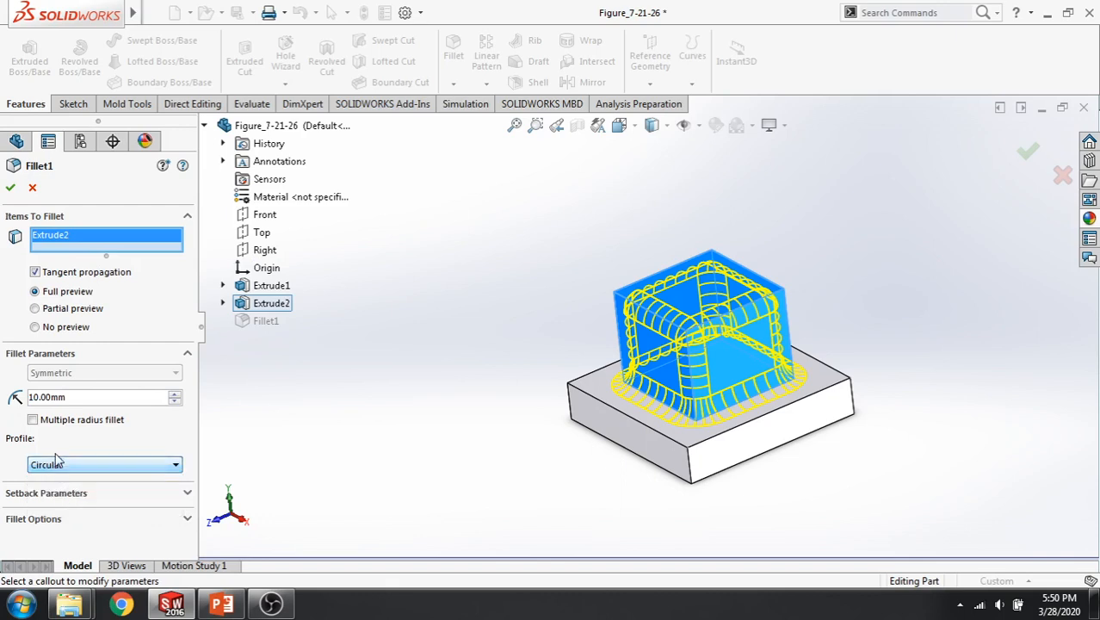
left_click(57, 466)
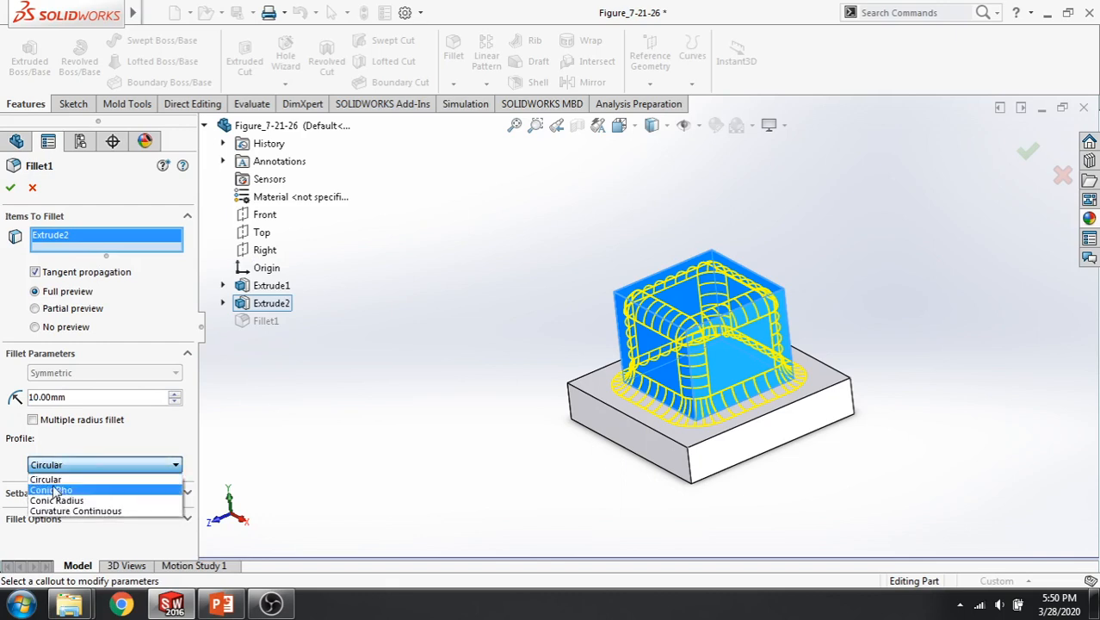
left_click(9, 469)
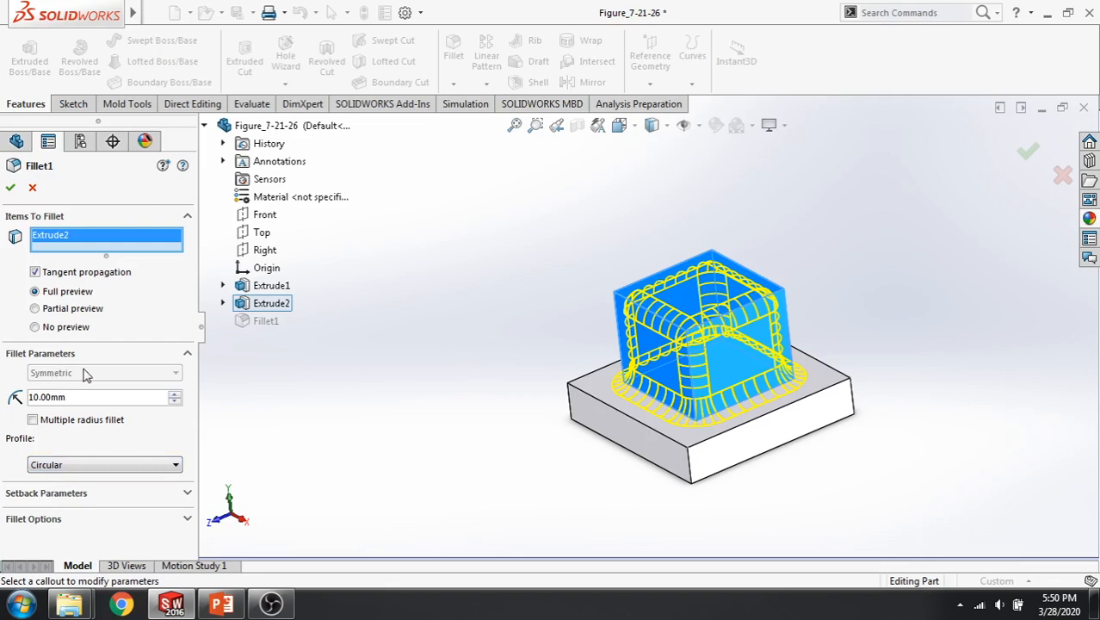
left_click(11, 187)
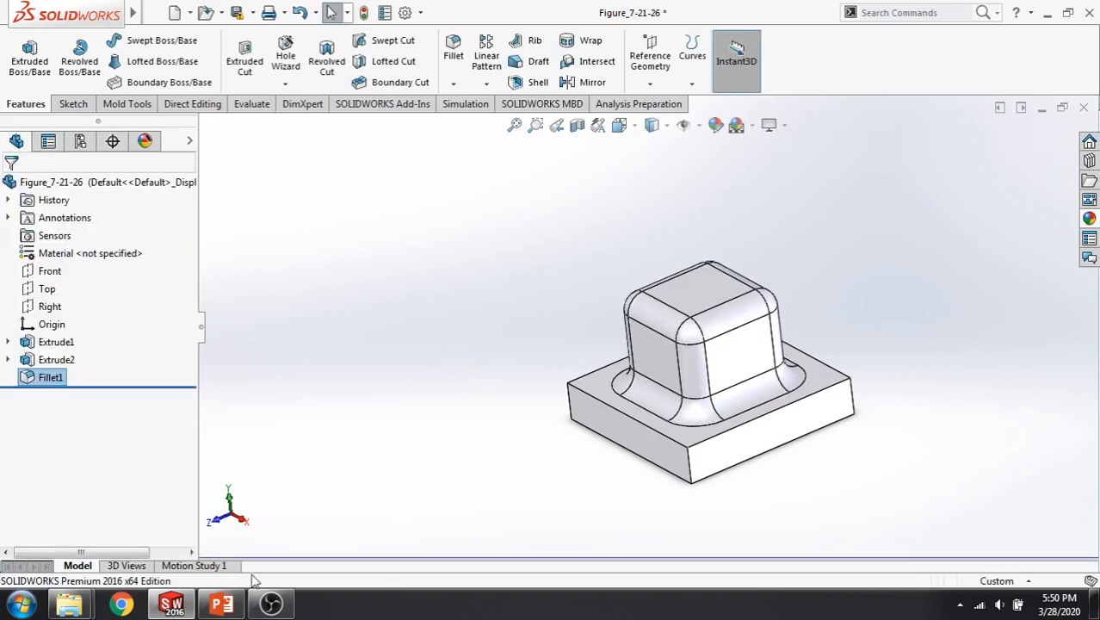
Switch to PowerPoint and review the slides on fillet selection methods and fillets with different radii on each edge
left_click(221, 605)
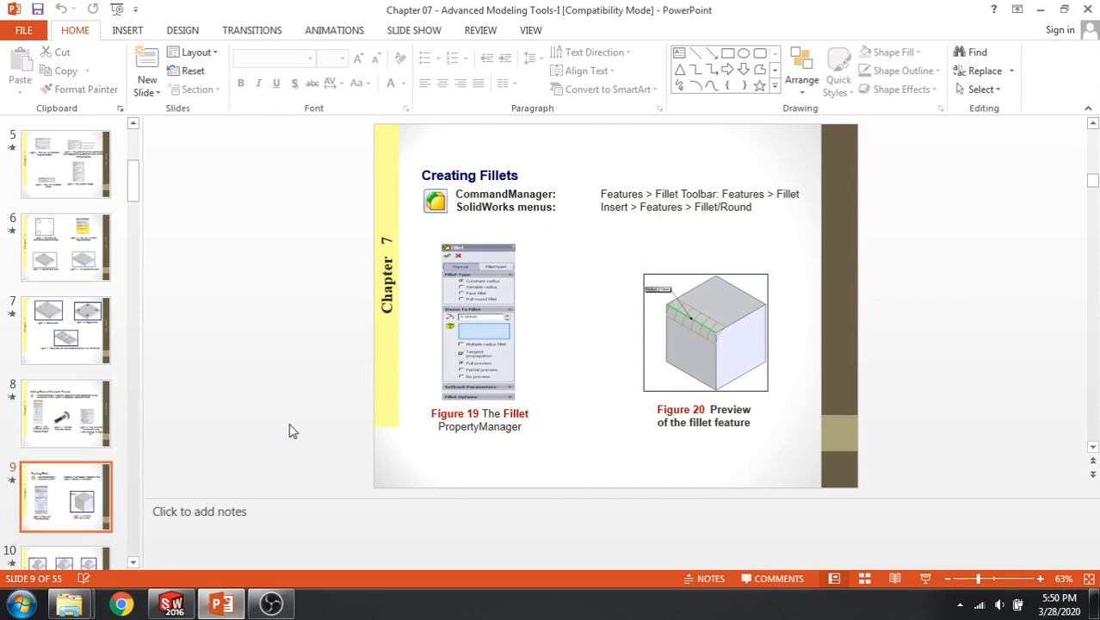
scroll(293, 430, "down", 1)
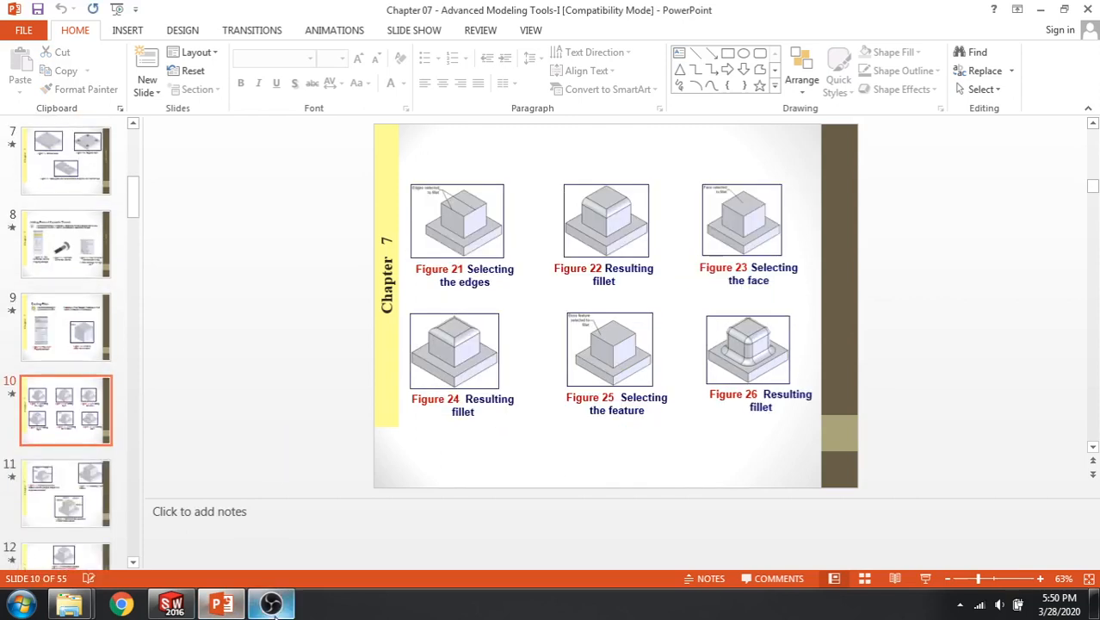
mouse_move(272, 605)
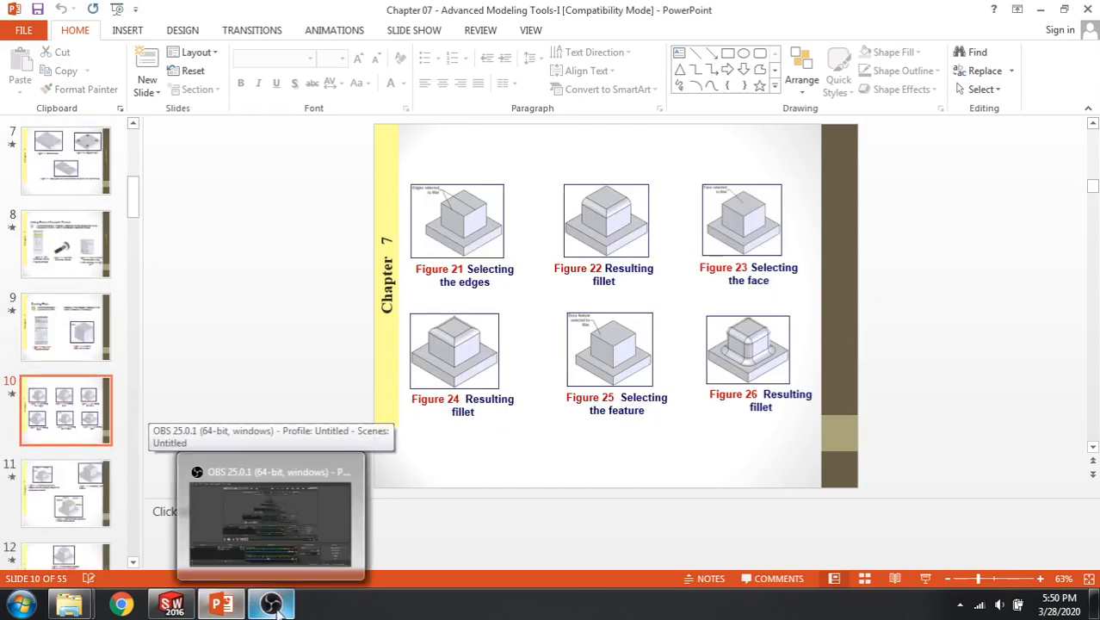
left_click(272, 605)
left_click(272, 605)
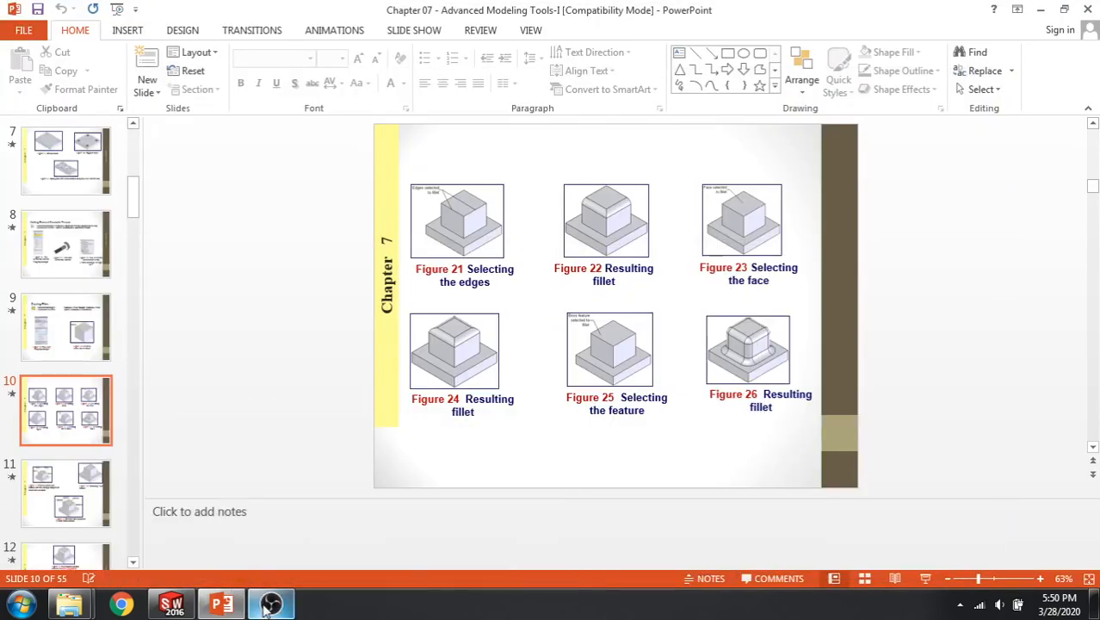
mouse_move(266, 607)
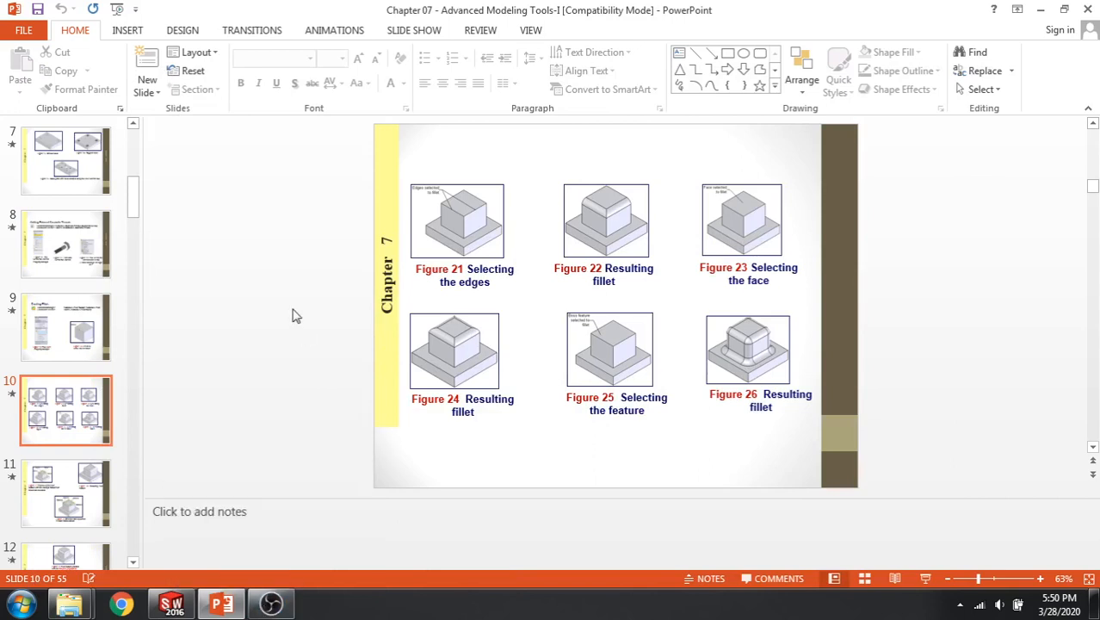
scroll(293, 316, "down", 1)
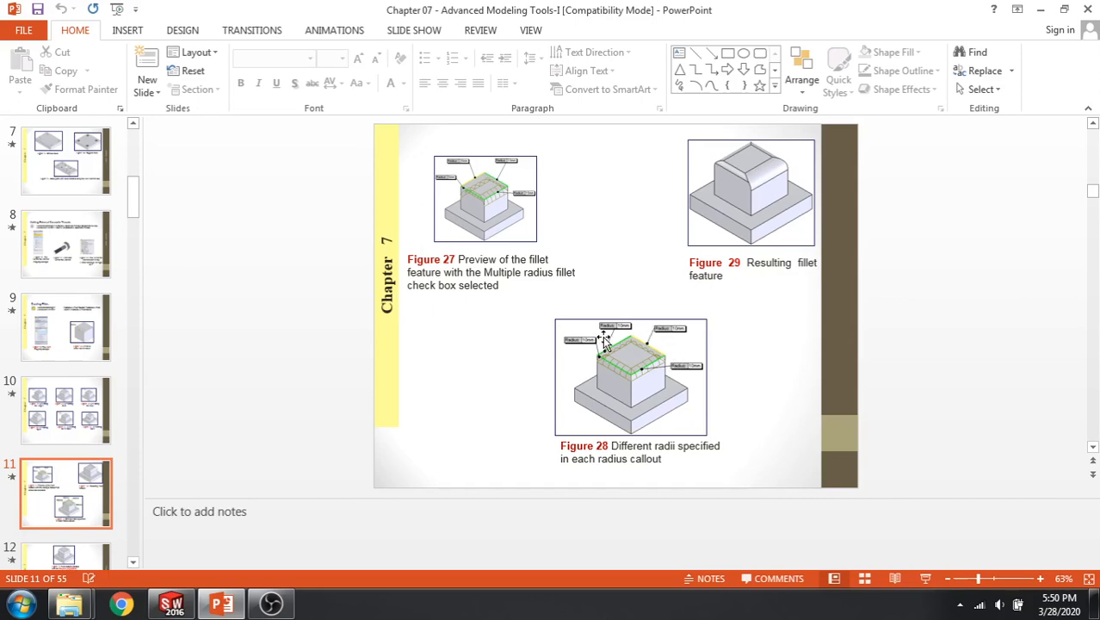
Return to SOLIDWORKS and delete the existing fillet feature from the stepped block
left_click(173, 603)
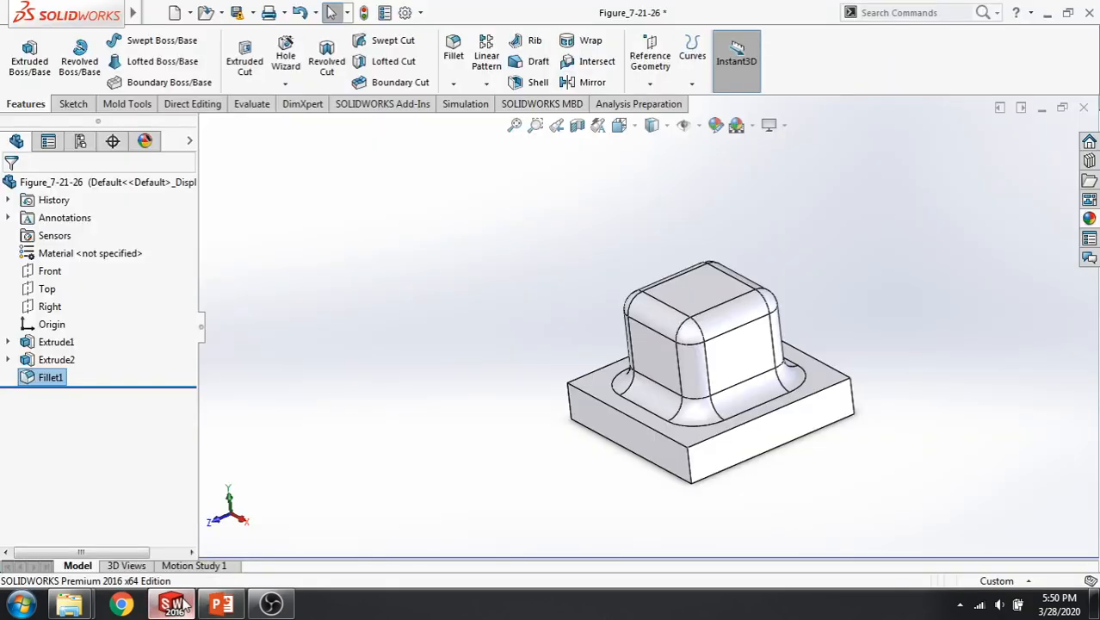
right_click(54, 379)
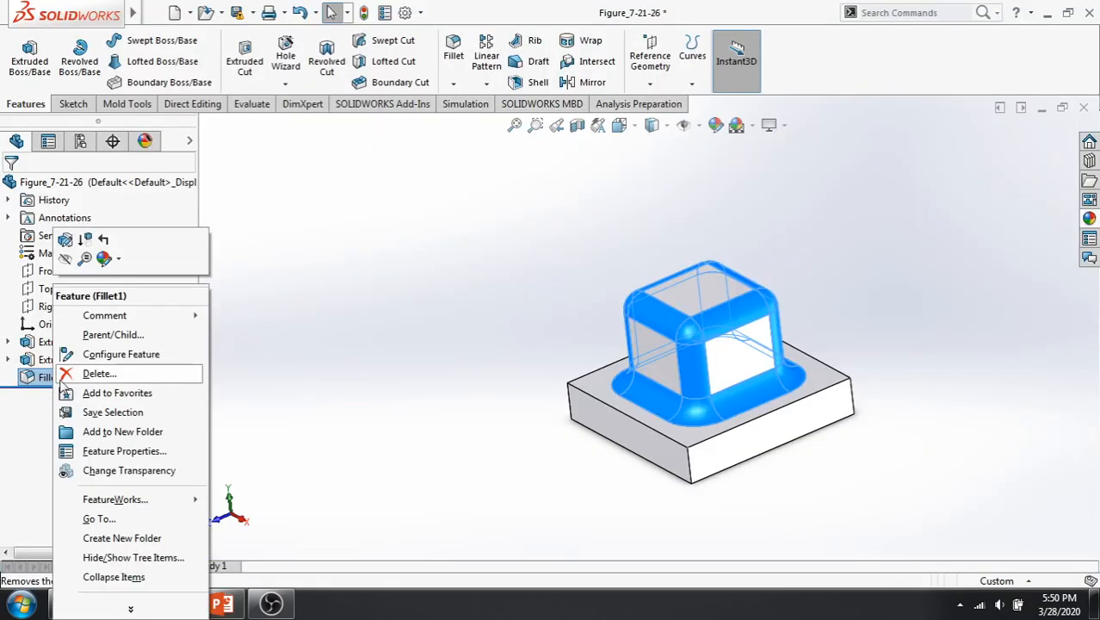
left_click(102, 377)
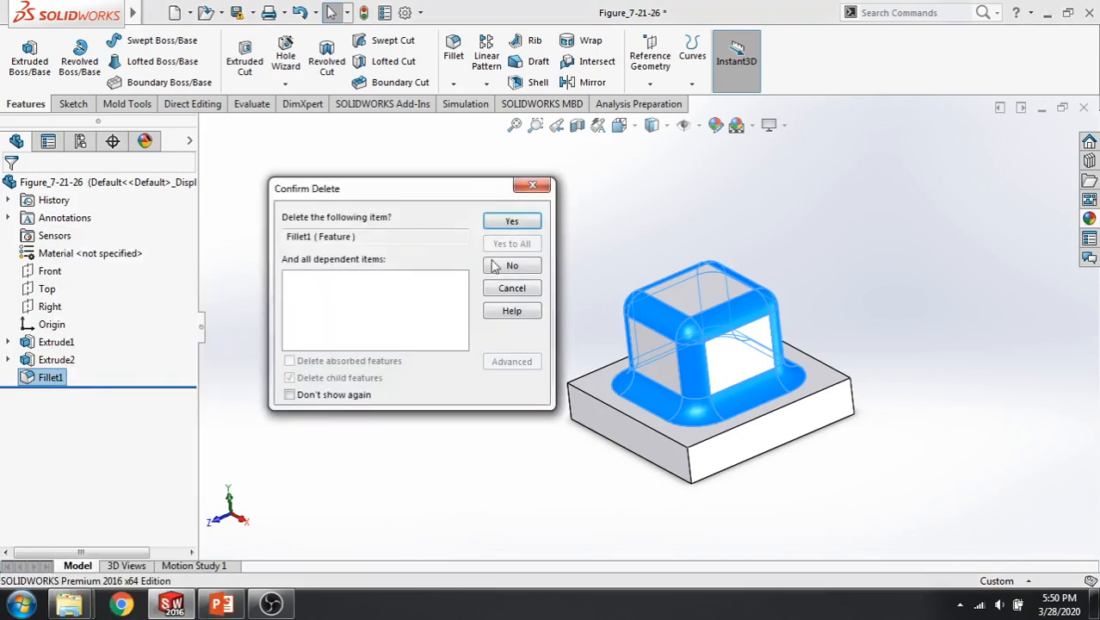
left_click(534, 219)
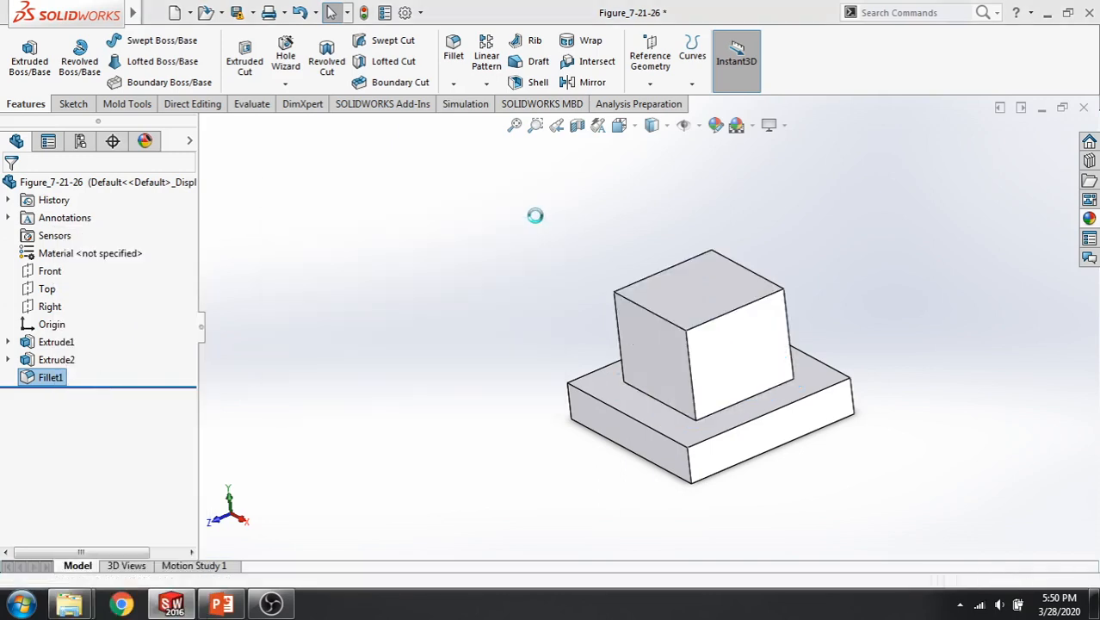
Start a constant-size 10 mm fillet on the upper block's front-left top edge and enable multiple radius fillet
left_click(453, 83)
left_click(465, 100)
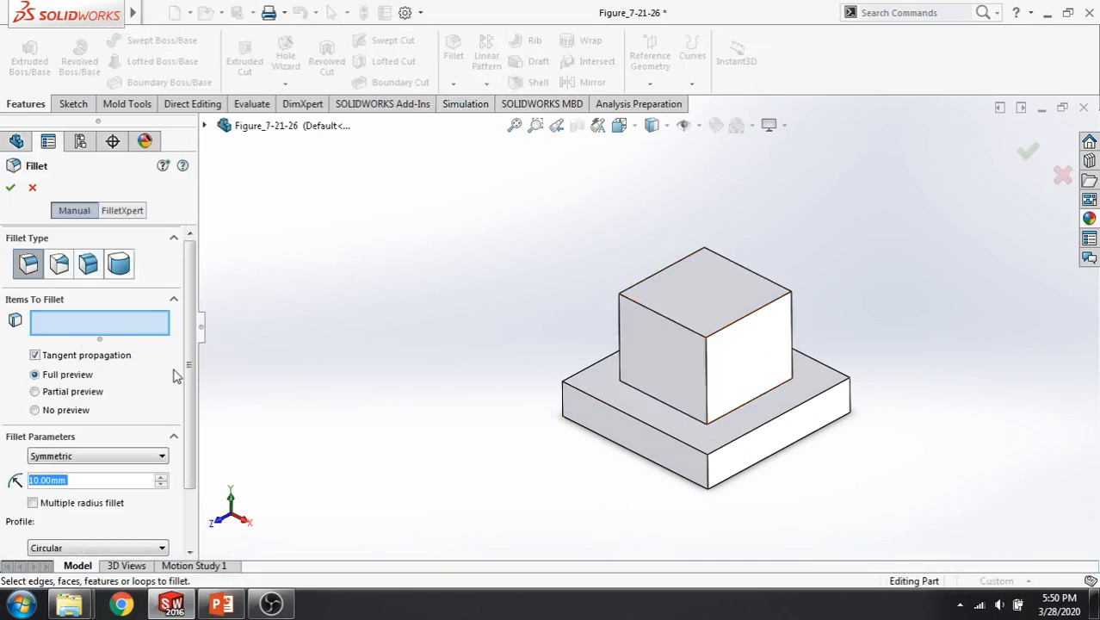
left_click(663, 317)
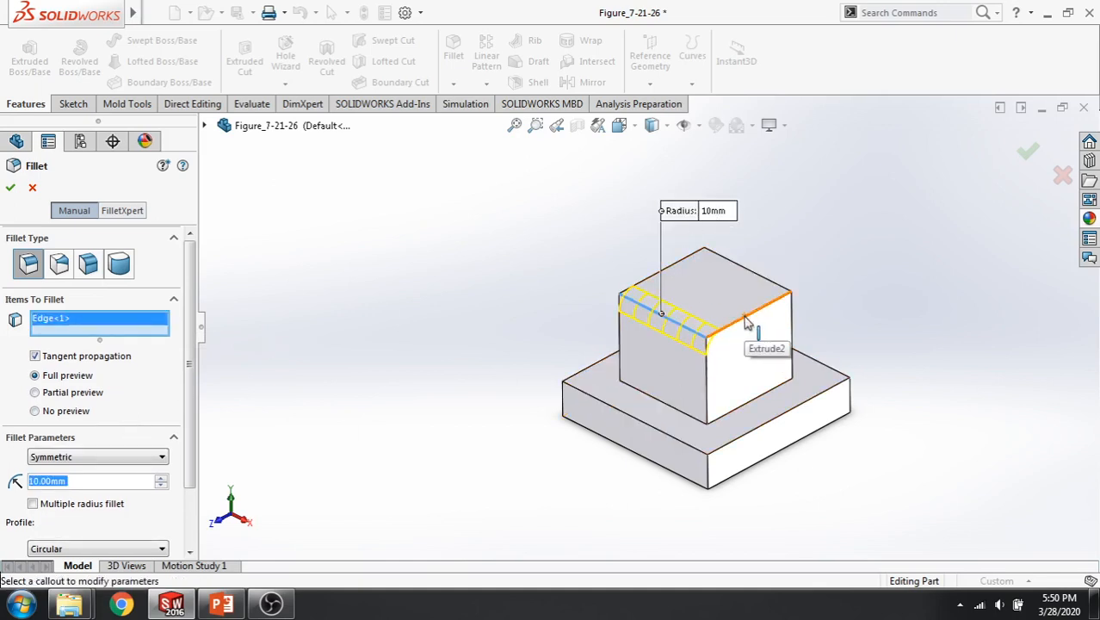
left_click(33, 505)
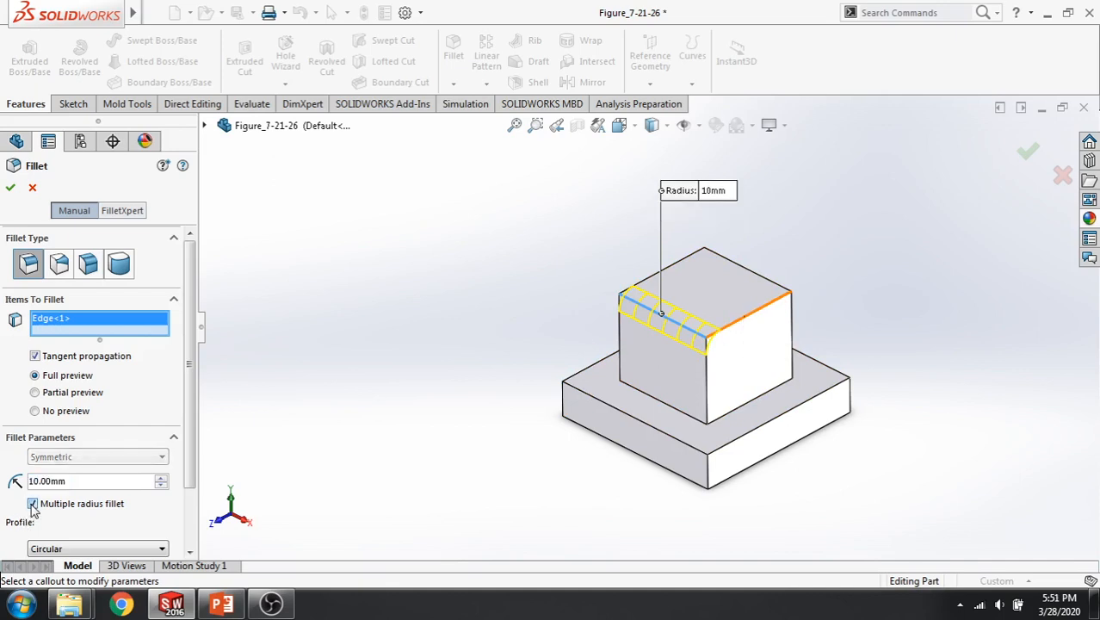
Add the upper block's front-right top edge to the fillet and set its radius to 5 mm
left_click(767, 310)
left_click(945, 317)
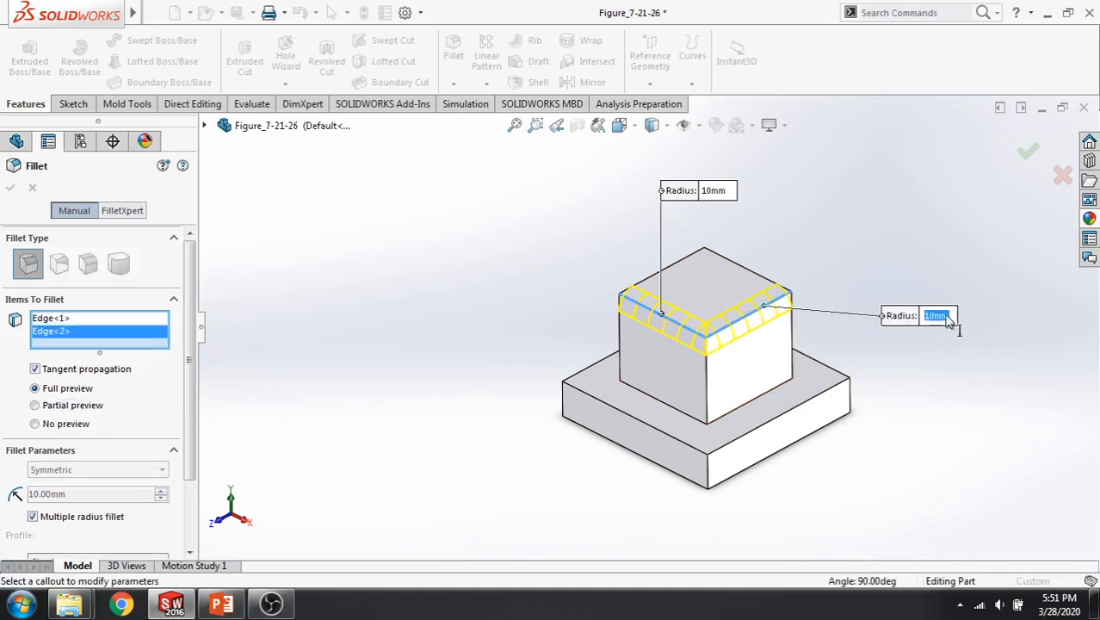
type("5")
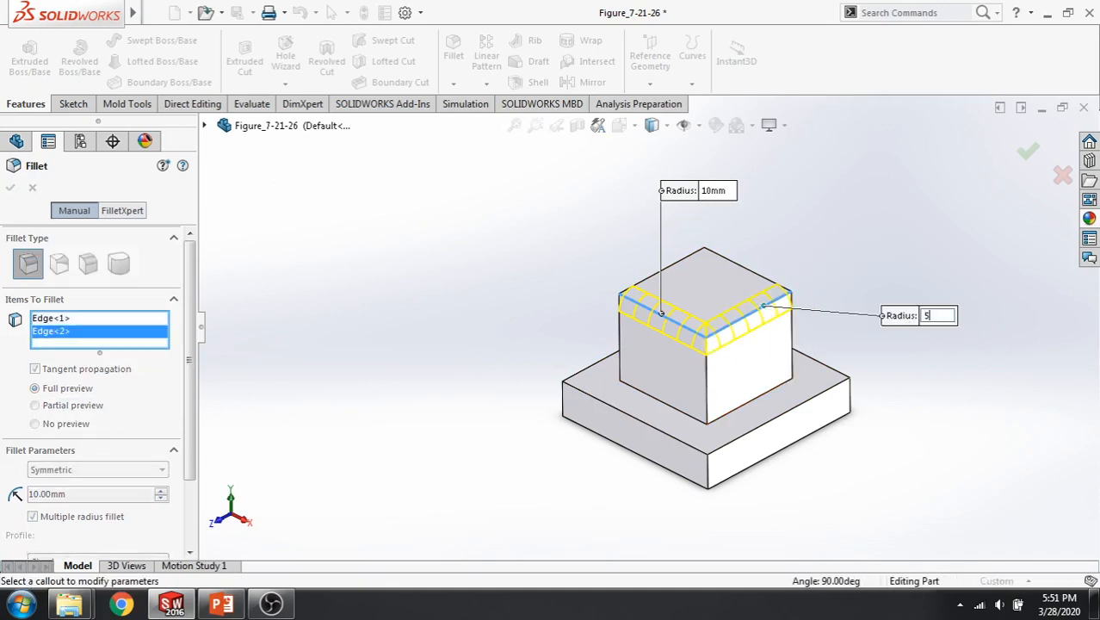
key("Return")
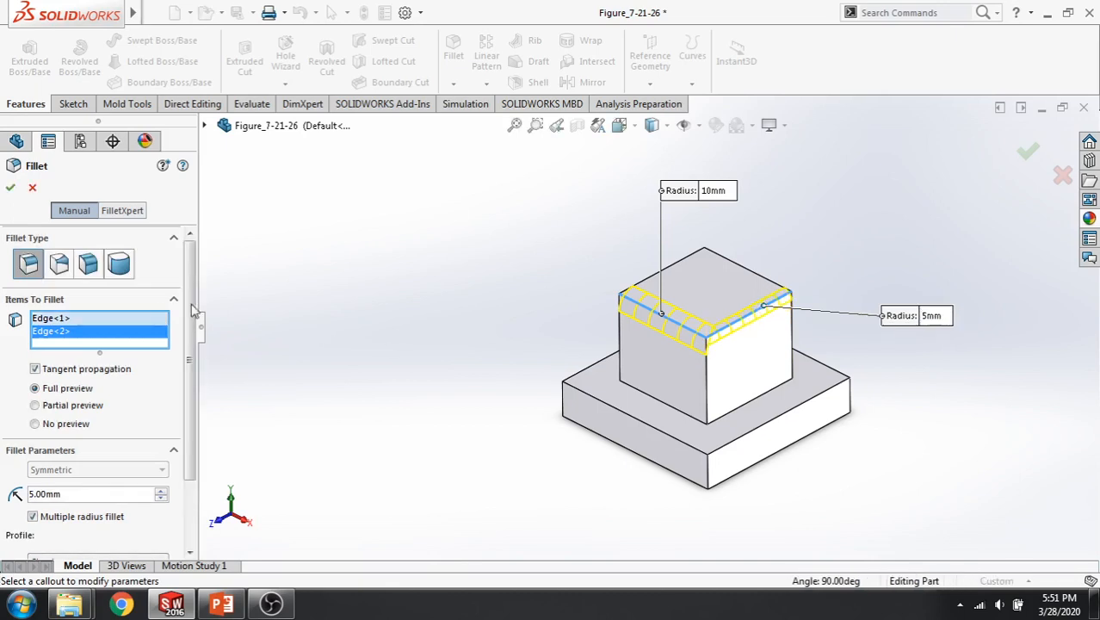
left_click(73, 495)
Add the top edge opposite the 5 mm edge to the fillet and set its radius to 8 mm
middle_click_drag(505, 244, 586, 327)
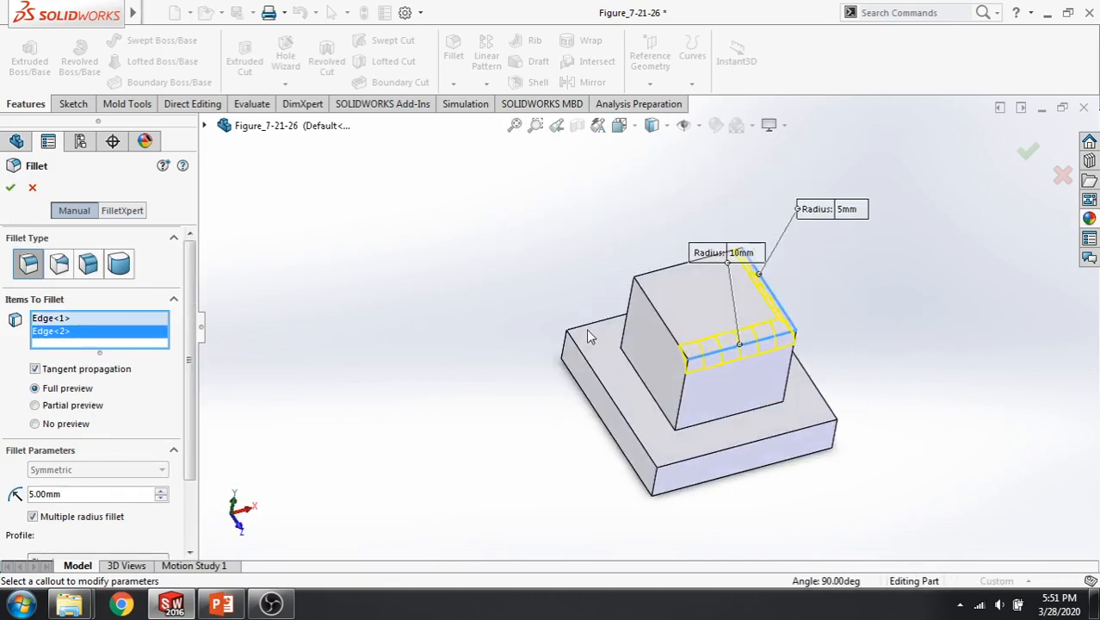
left_click(661, 320)
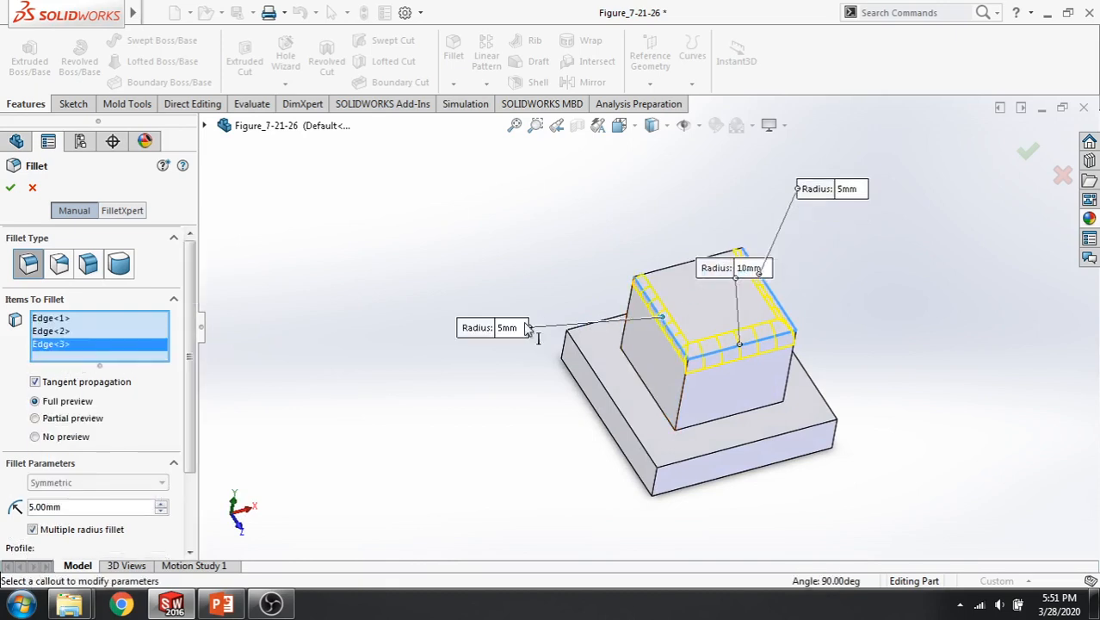
left_click(63, 507)
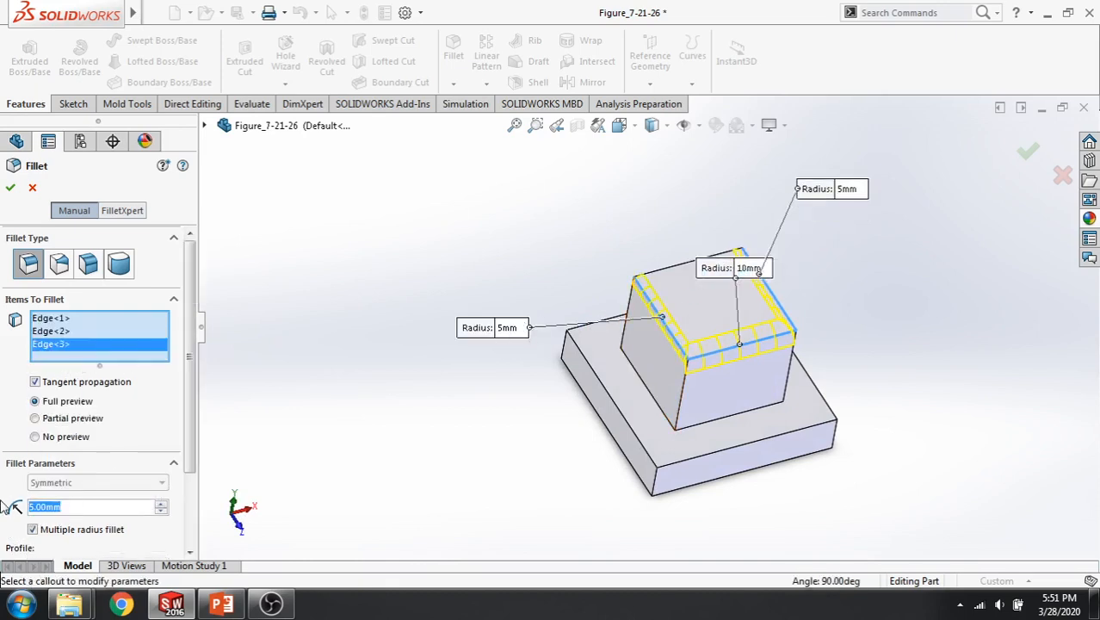
type("8")
key("Return")
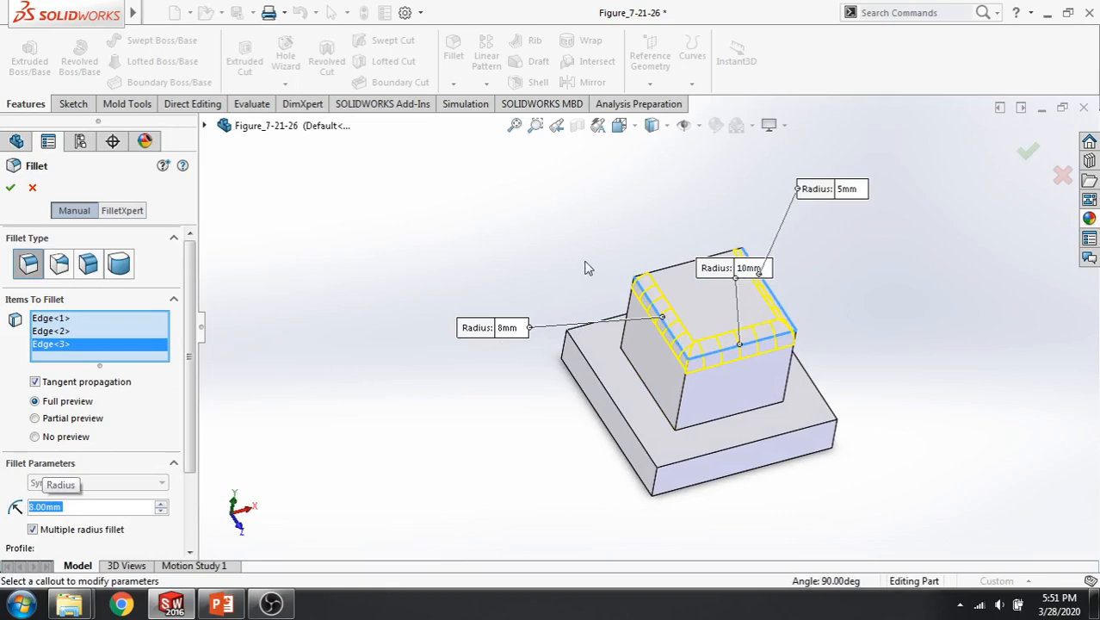
Add the remaining top edge of the upper block with a 12 mm radius and accept the multiple-radius fillet
middle_click_drag(585, 268, 422, 237)
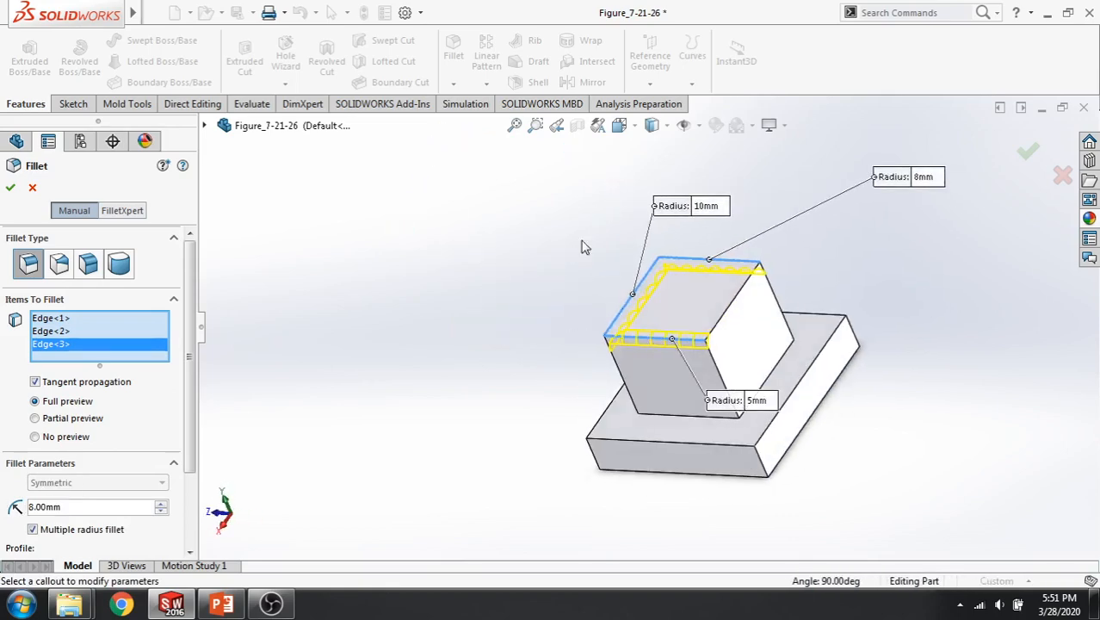
left_click(736, 306)
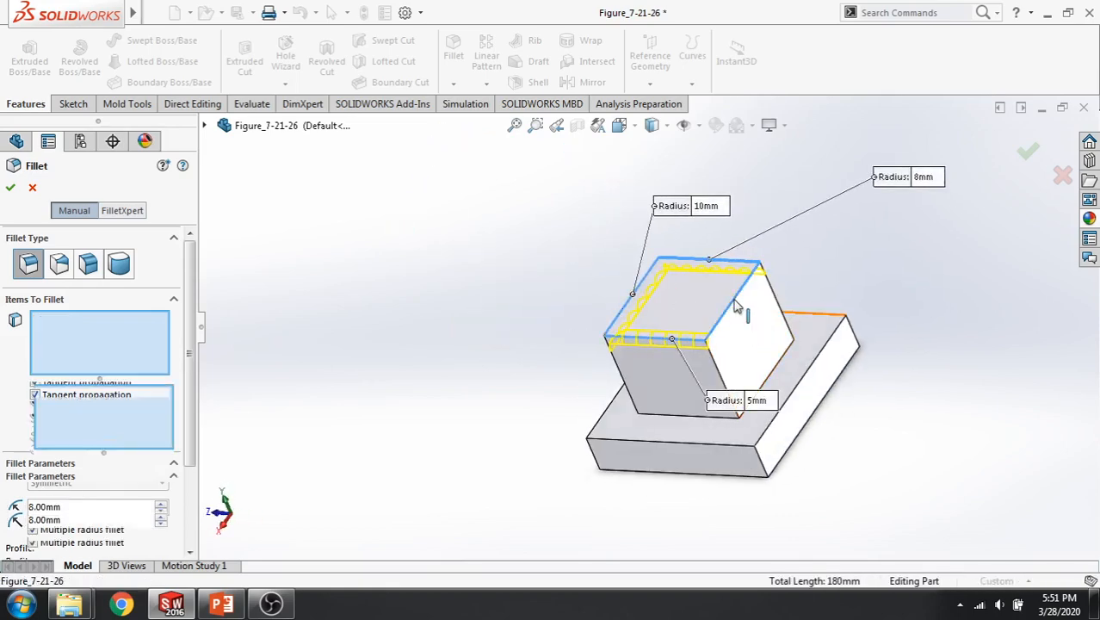
double_click(72, 519)
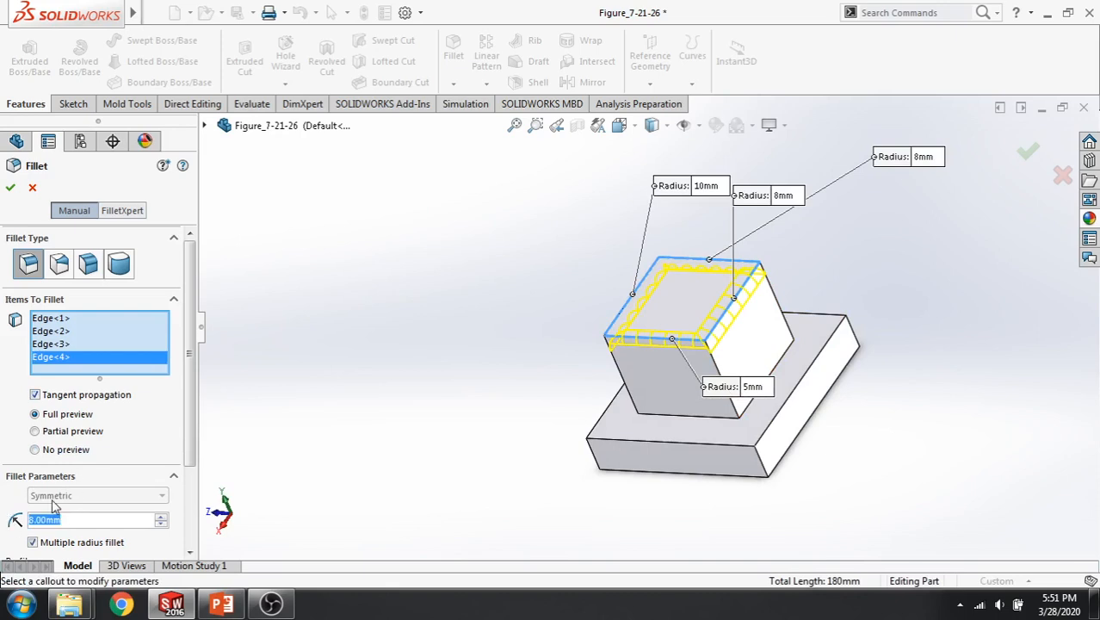
type("12")
key("Return")
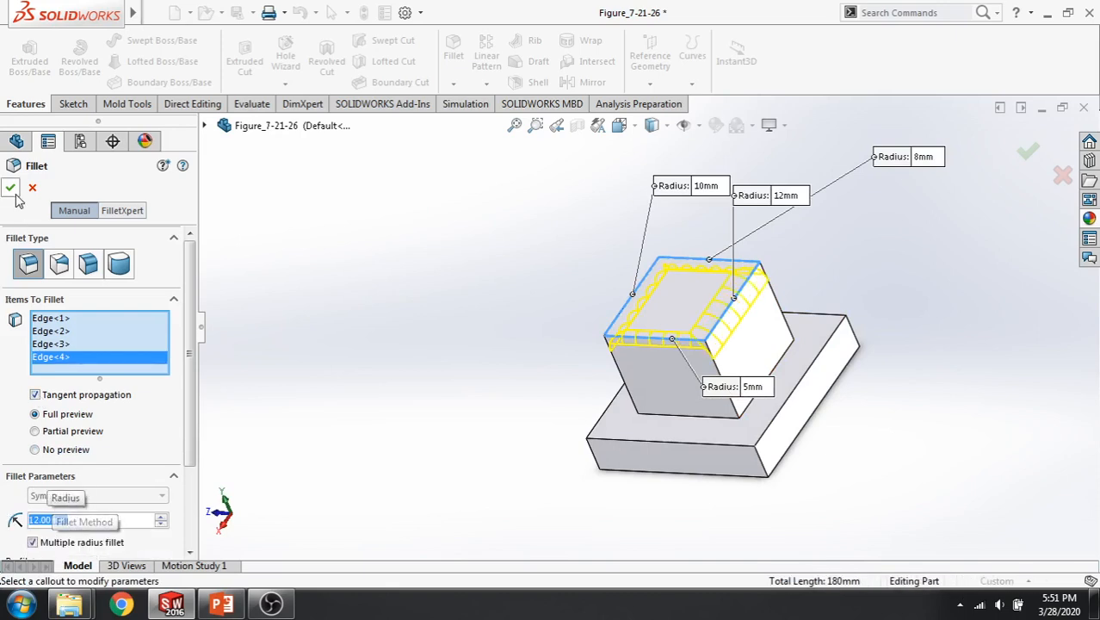
key("Return")
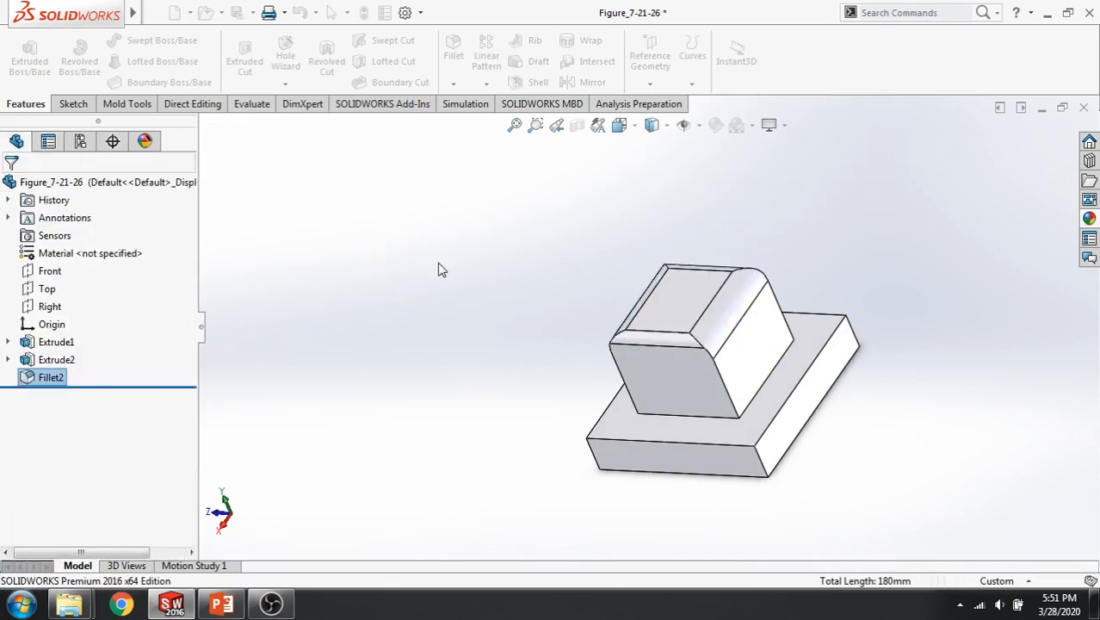
middle_click_drag(441, 270, 634, 314)
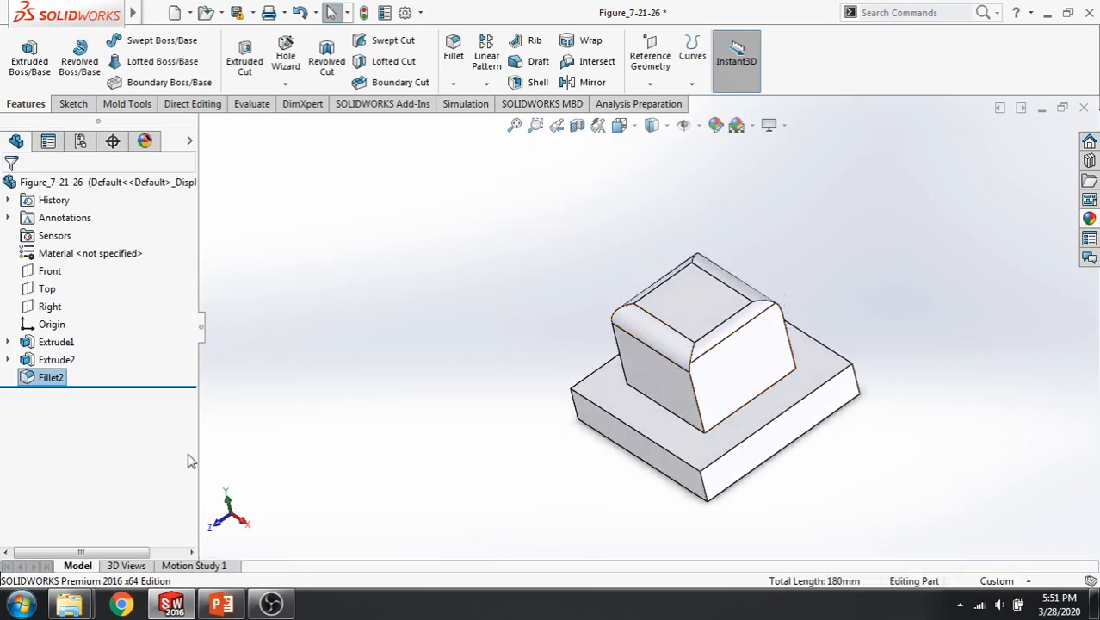
Switch to PowerPoint and review the slides on tangent propagation and setback fillet parameters
mouse_move(217, 607)
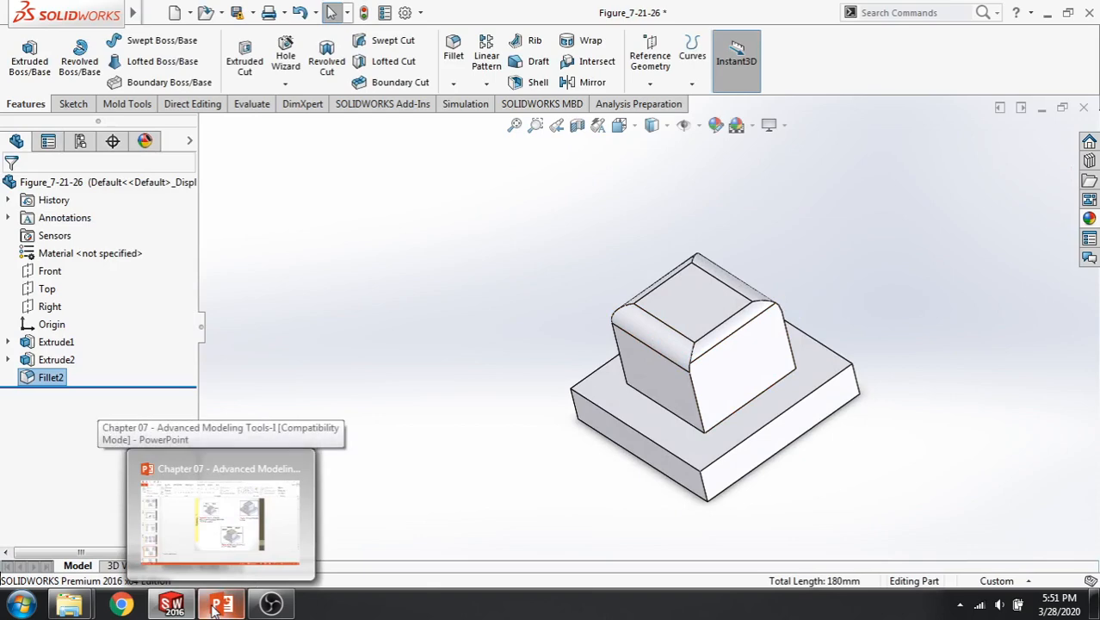
left_click(217, 607)
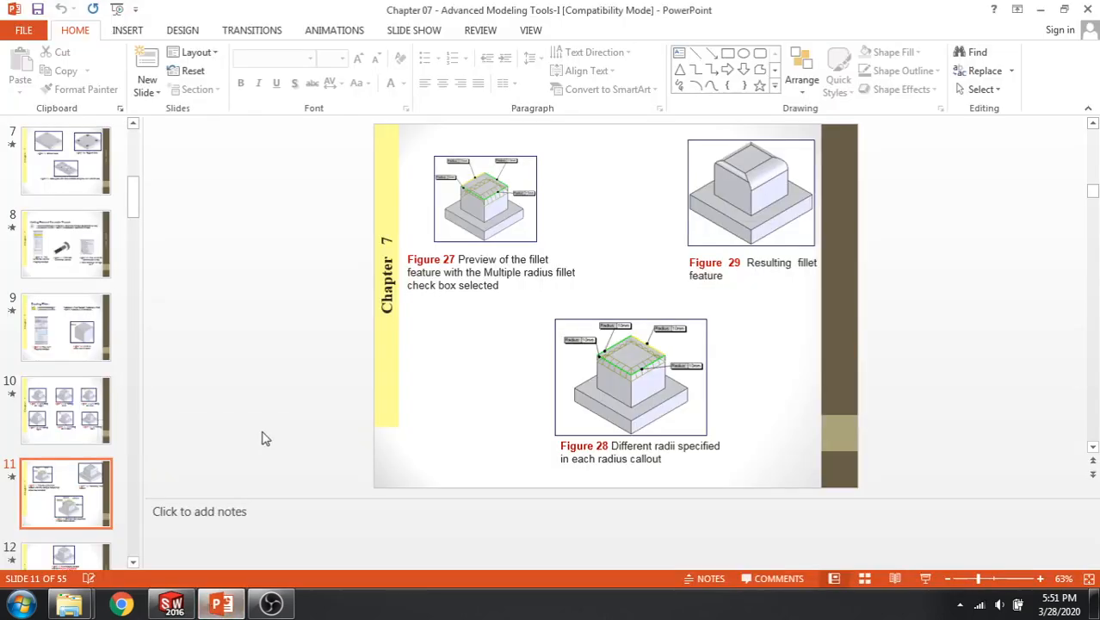
scroll(267, 440, "down", 2)
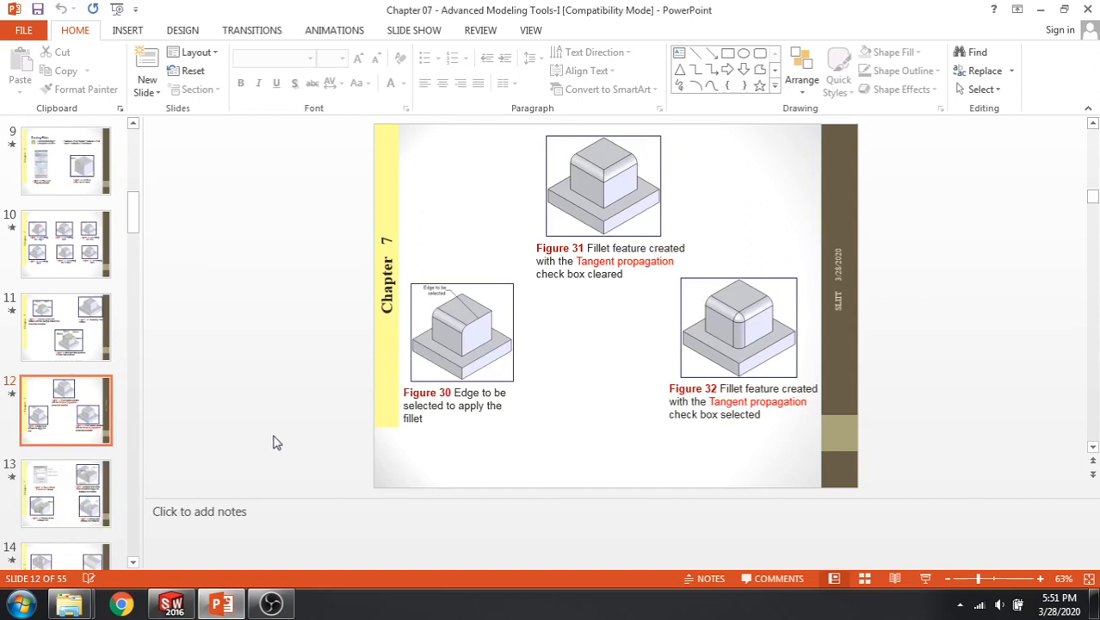
scroll(273, 442, "down", 1)
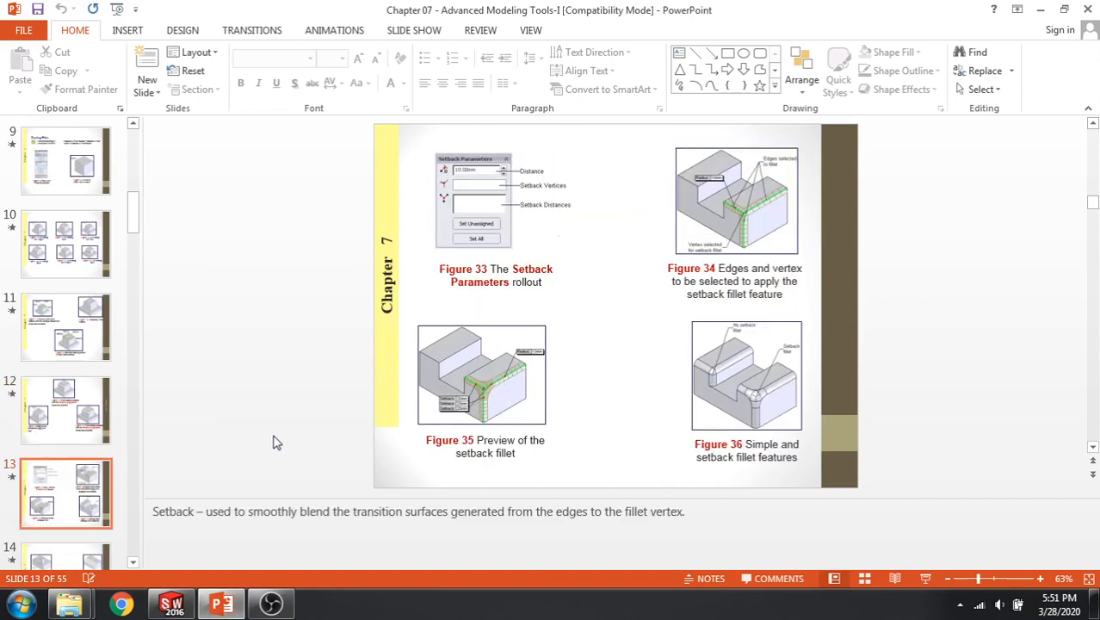
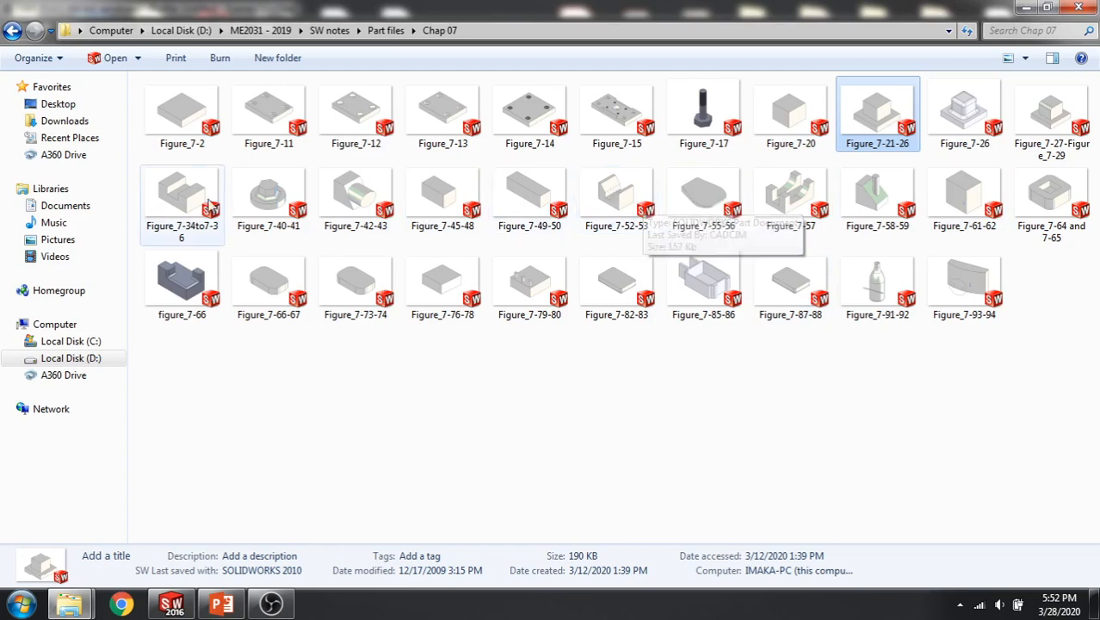
Open the Figure_7-34to7-36 part from the Chap 07 folder in SOLIDWORKS and show it in the isometric view
left_click(174, 196)
double_click(174, 196)
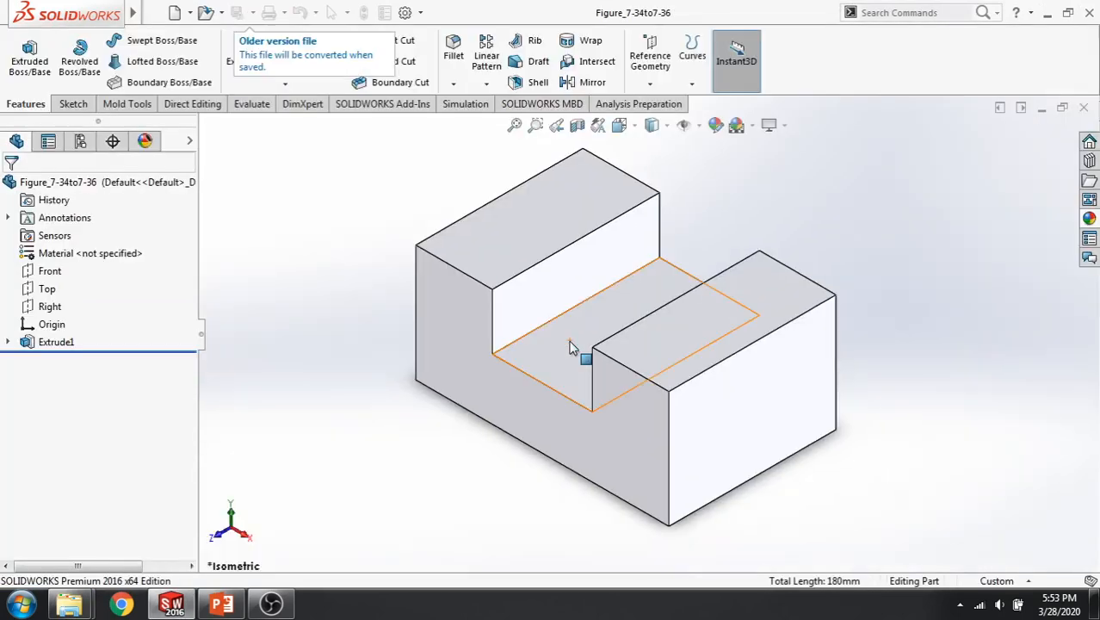
key("ctrl+7")
Start a 10 mm fillet on the three edges meeting at the front top corner of the block beside the slot
left_click(453, 82)
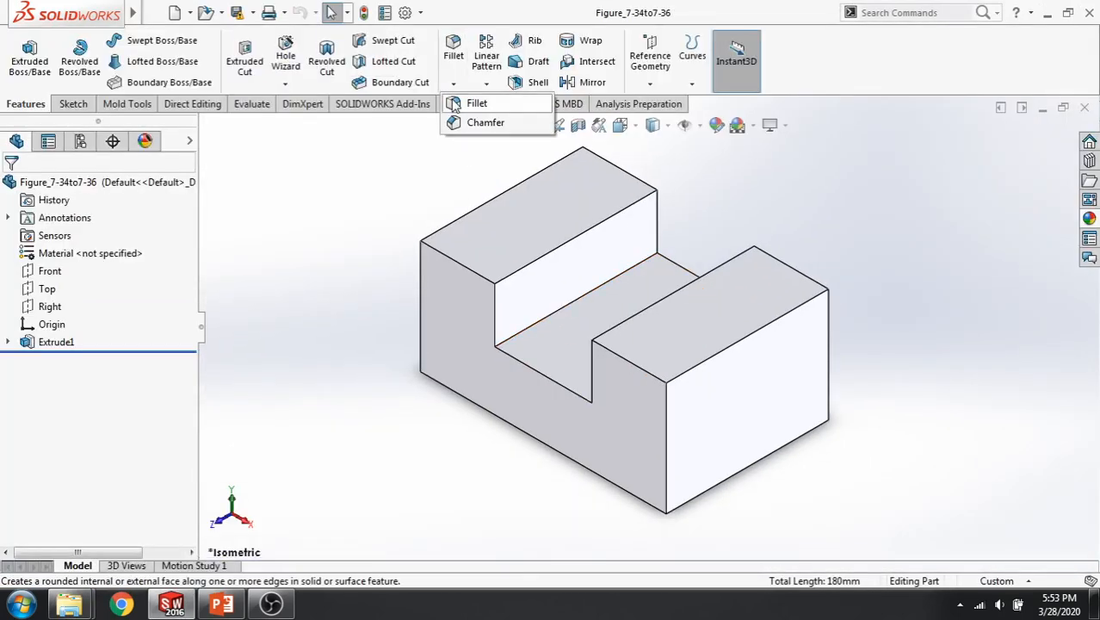
left_click(472, 100)
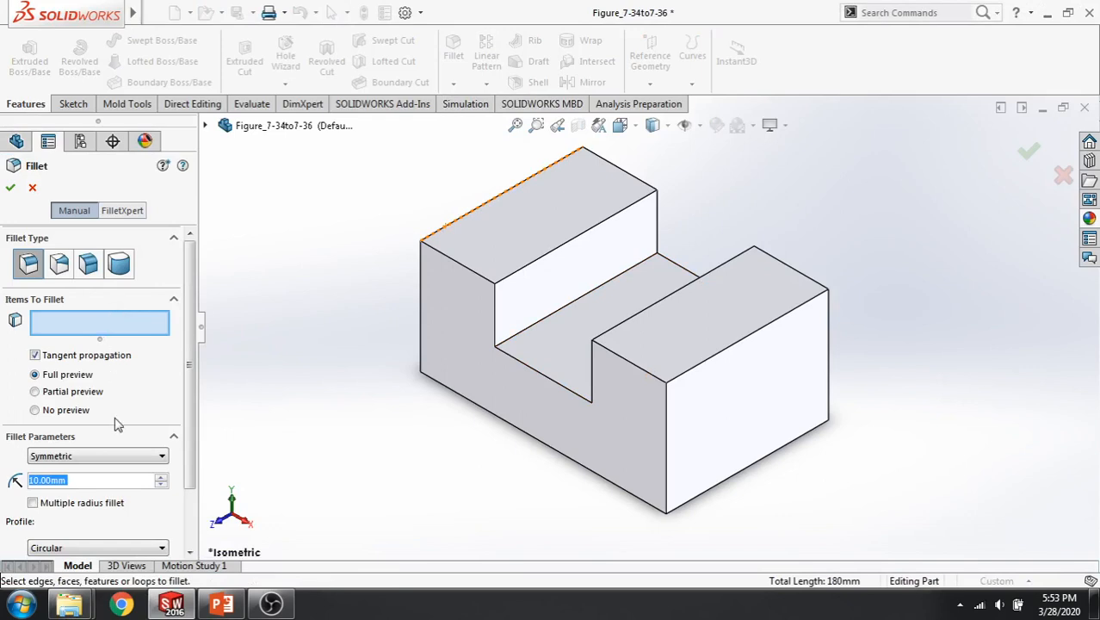
scroll(191, 419, "down", 1)
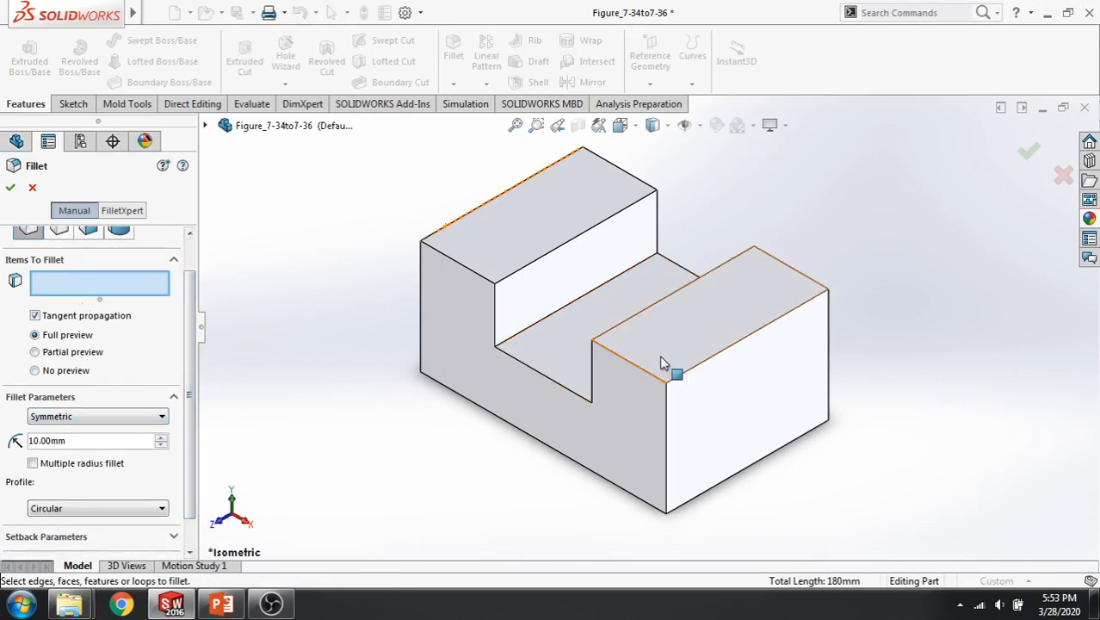
left_click(633, 364)
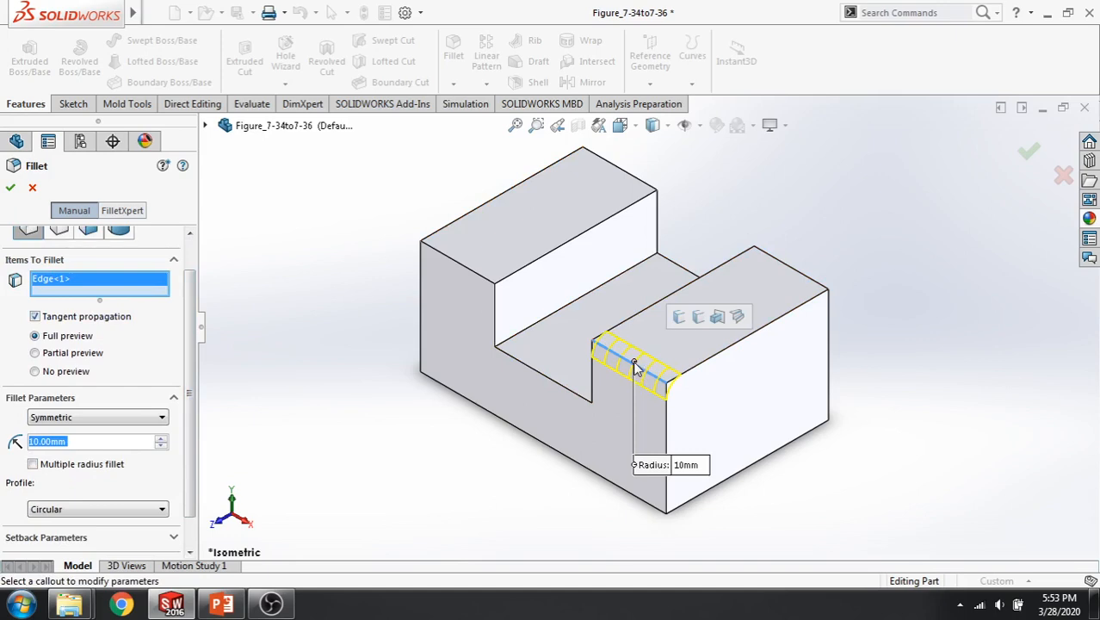
left_click(715, 365)
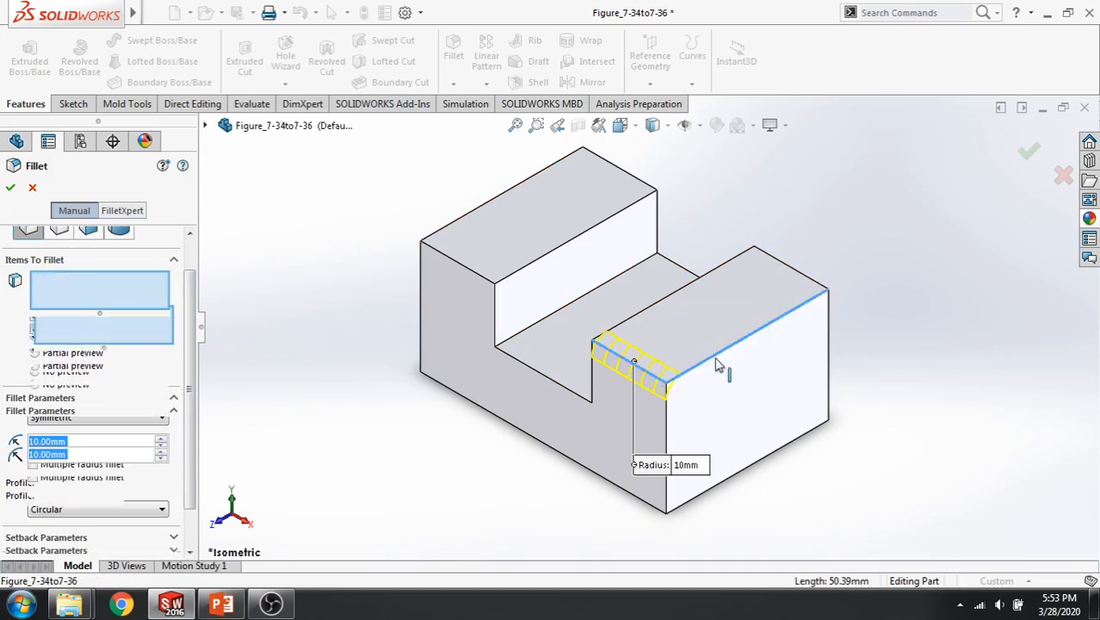
left_click(669, 441)
scroll(667, 405, "down", 3)
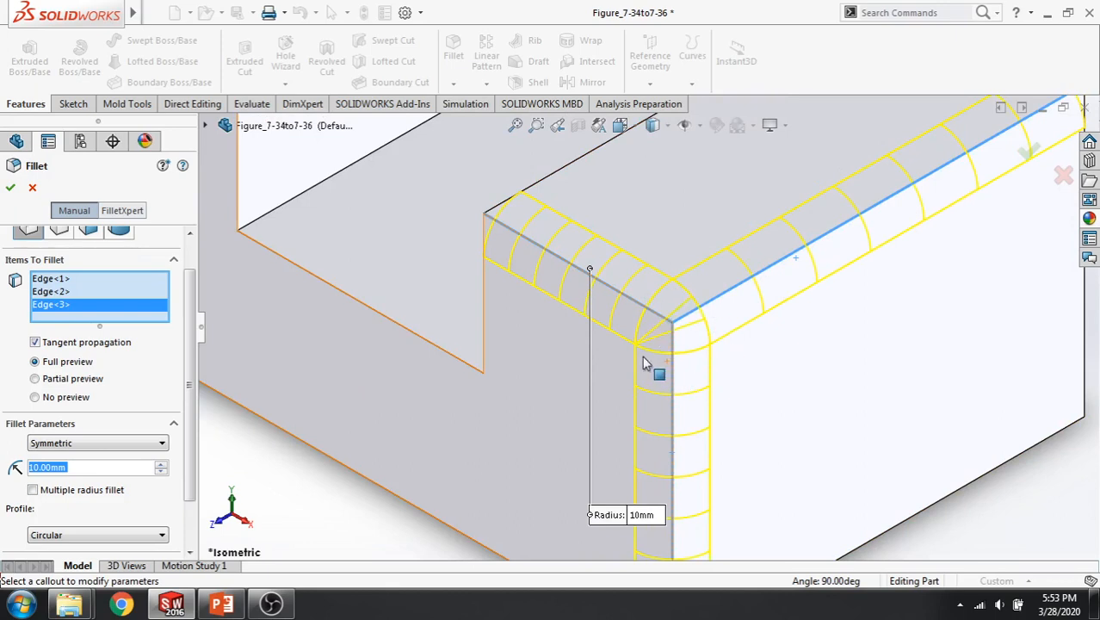
Add a 10 mm setback at the corner vertex shared by the three edges and accept the fillet
left_click_drag(189, 395, 179, 471)
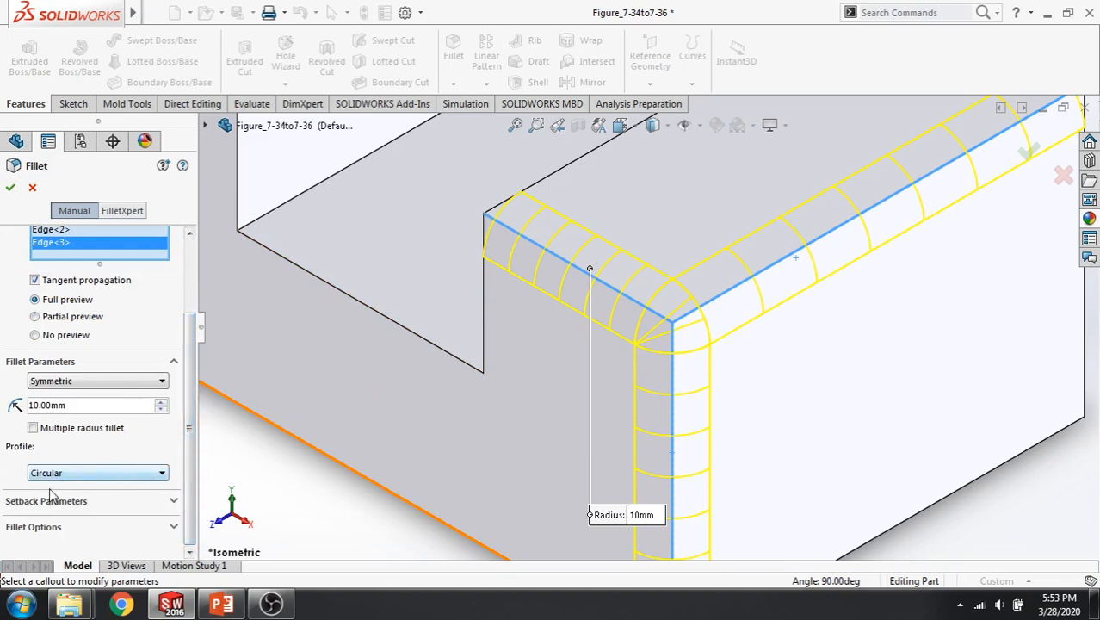
left_click(92, 505)
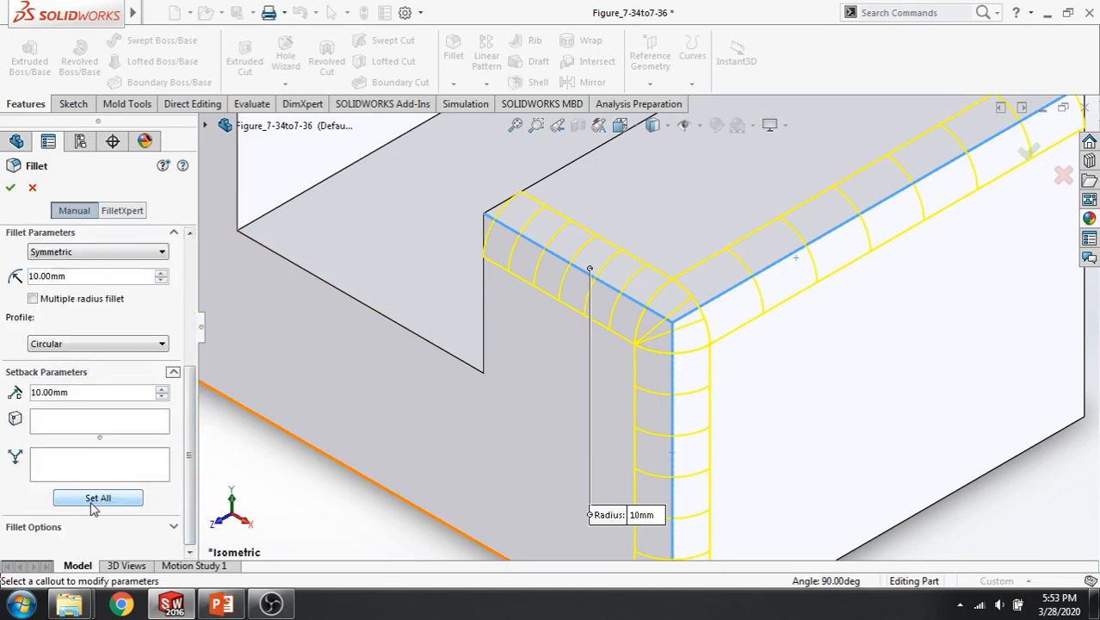
left_click(49, 420)
left_click(673, 324)
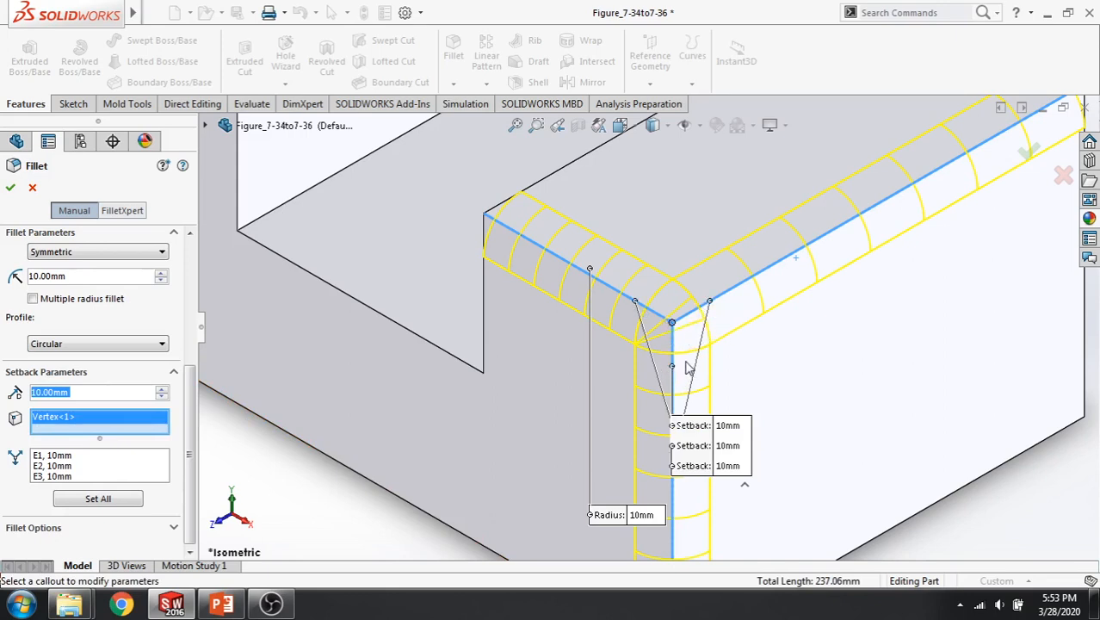
left_click(11, 188)
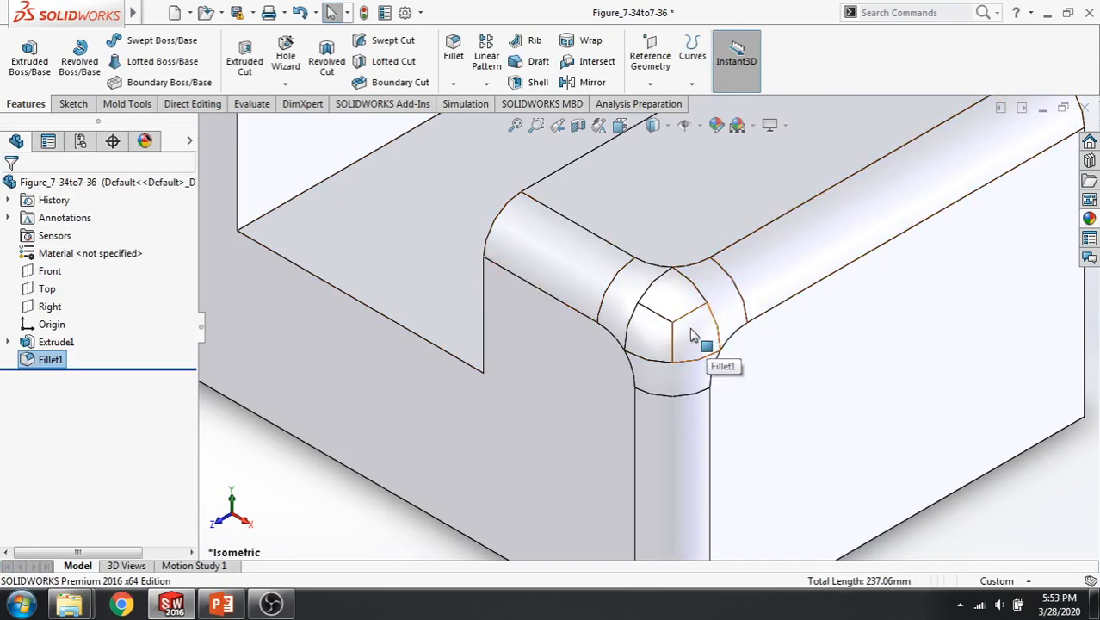
Reopen the corner fillet for editing and try to set its setback distance to 5 mm without choosing an edge
right_click(50, 360)
left_click(67, 241)
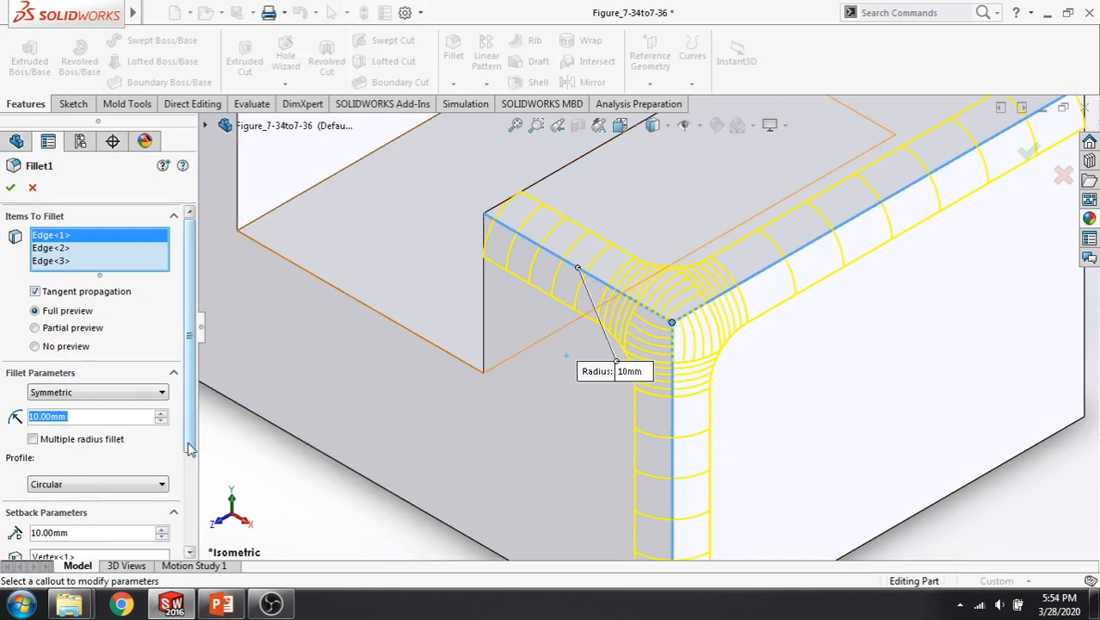
left_click_drag(189, 446, 182, 513)
left_click_drag(81, 430, 6, 428)
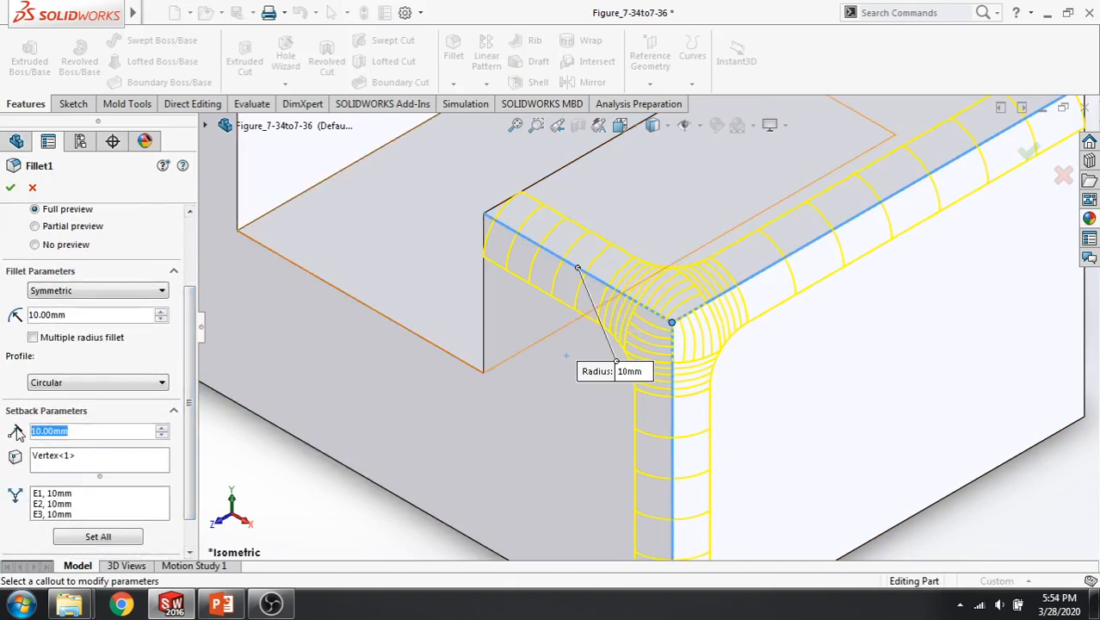
type("5")
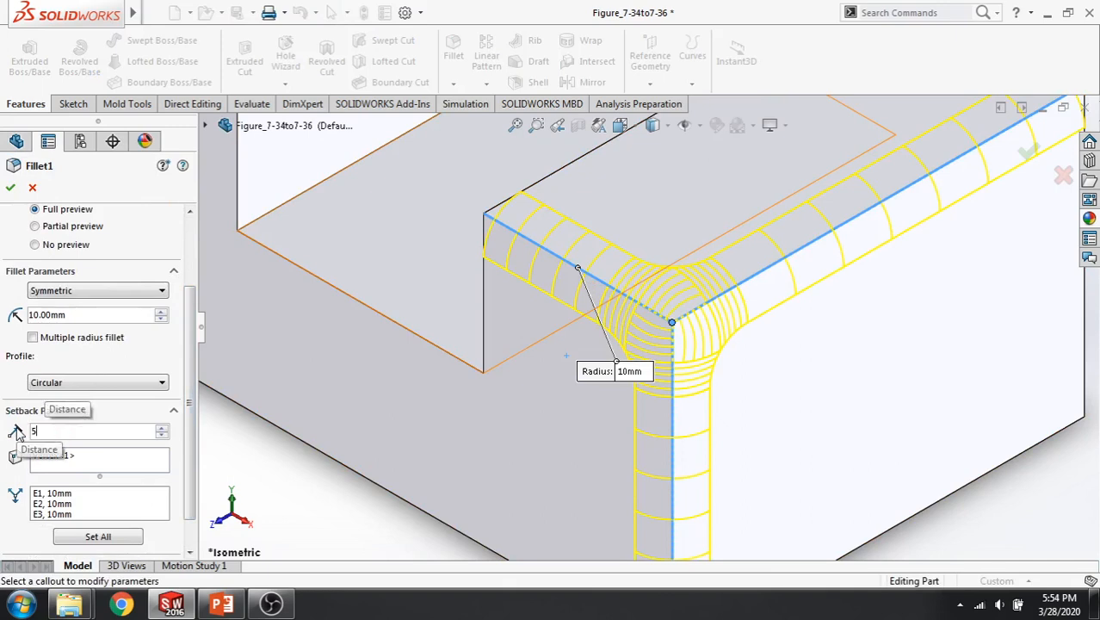
key("Return")
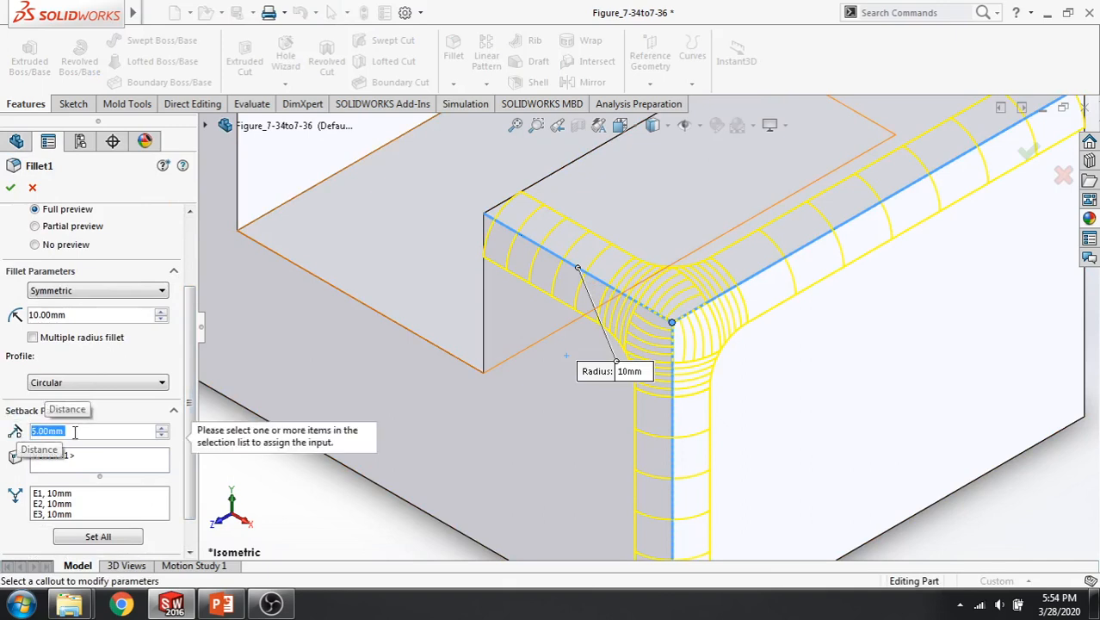
Set the setback of edge E1 to 5 mm, accept the fillet, and undo that edit
left_click(53, 494)
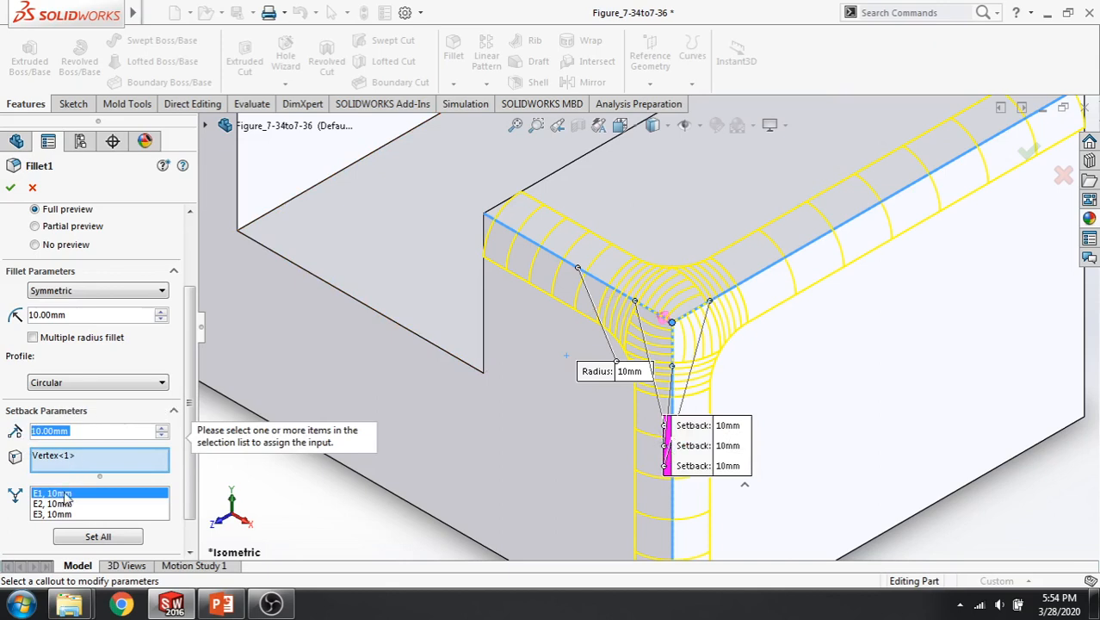
left_click(727, 425)
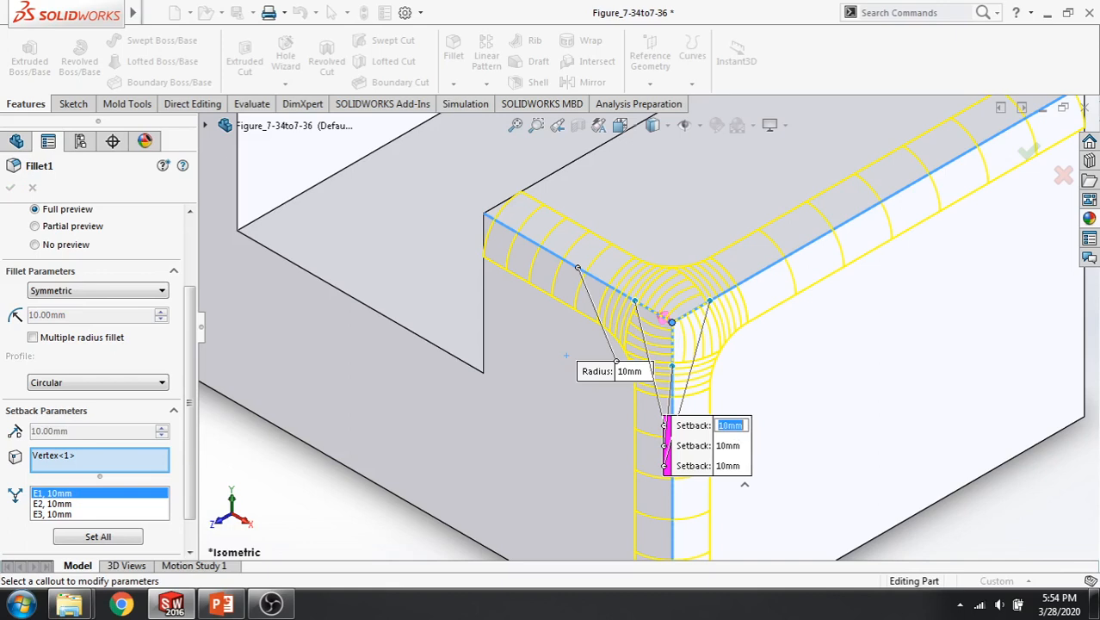
type("5")
key("Return")
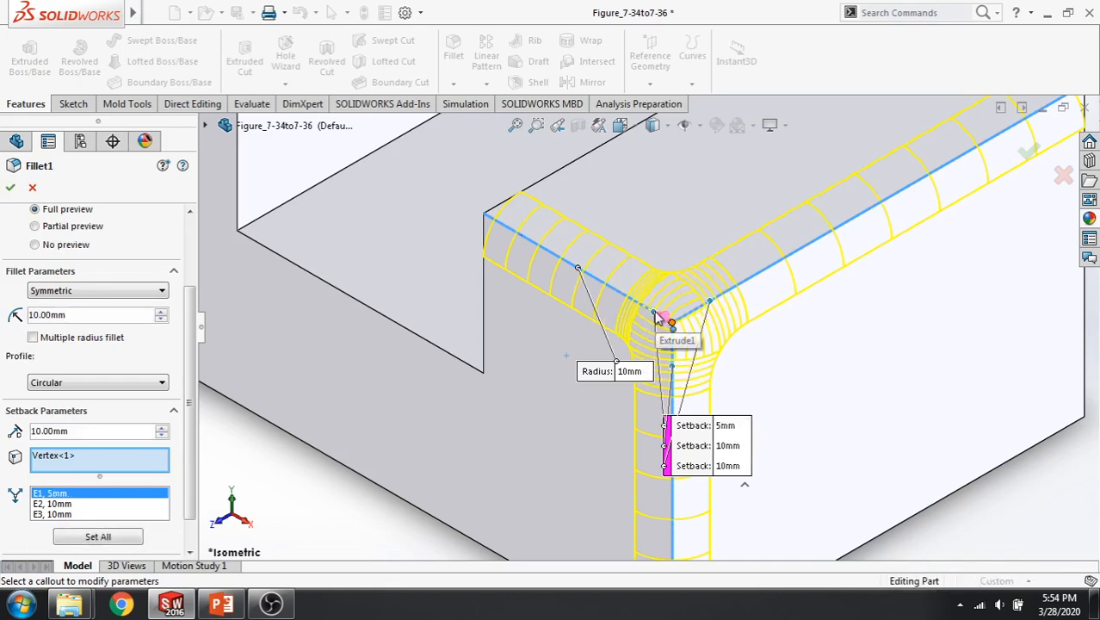
left_click(10, 195)
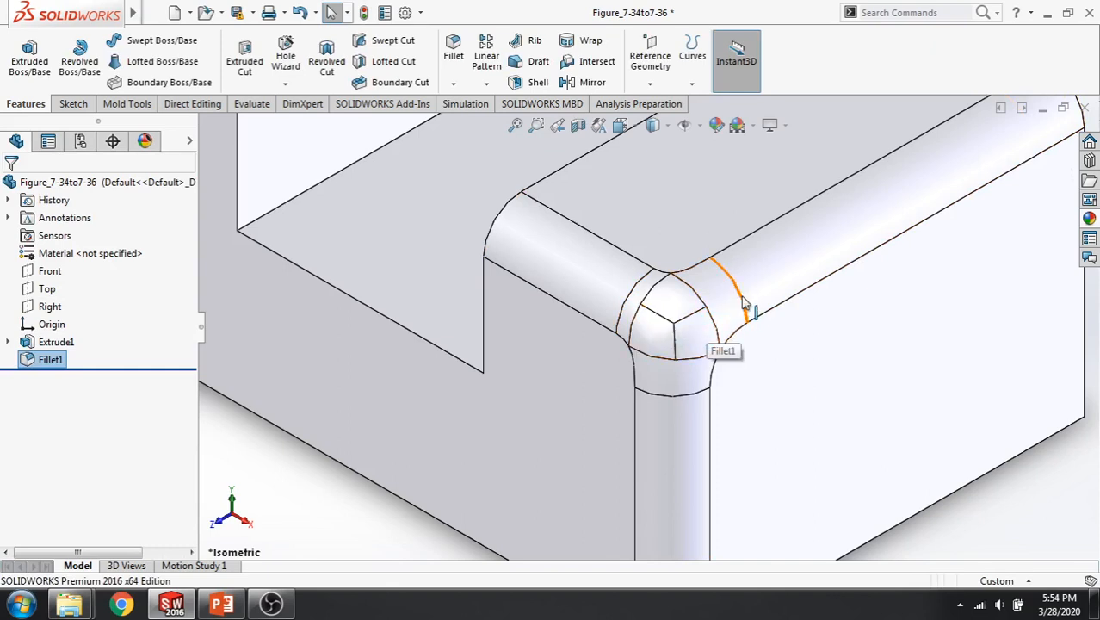
left_click(298, 13)
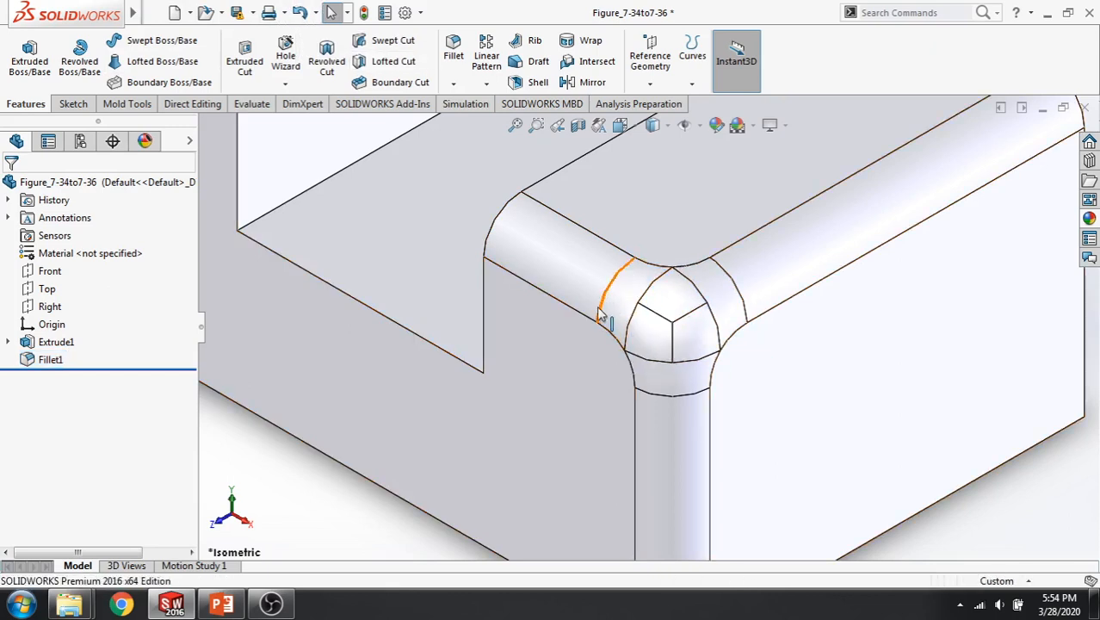
key("f")
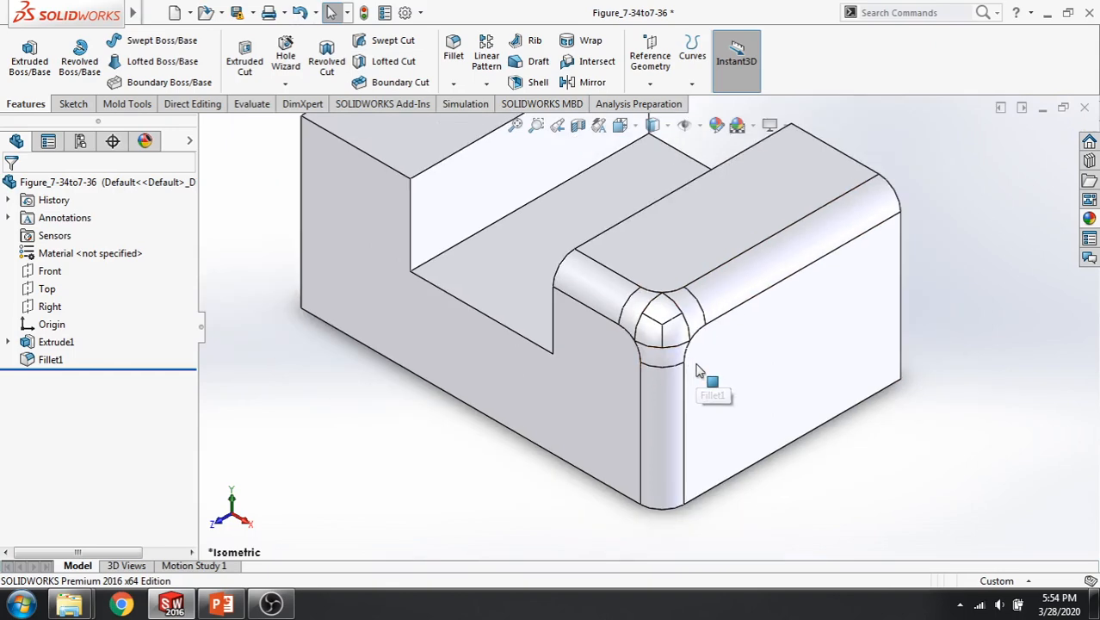
Switch to PowerPoint and review the slides on setback fillets and the Keep features option
left_click(222, 605)
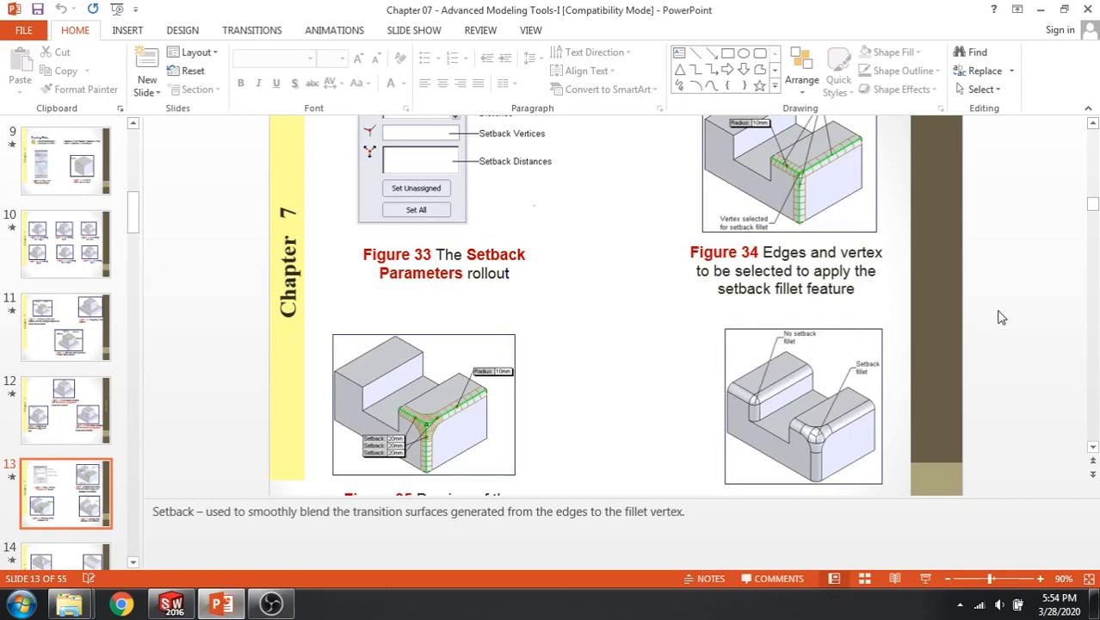
scroll(1001, 318, "down", 2)
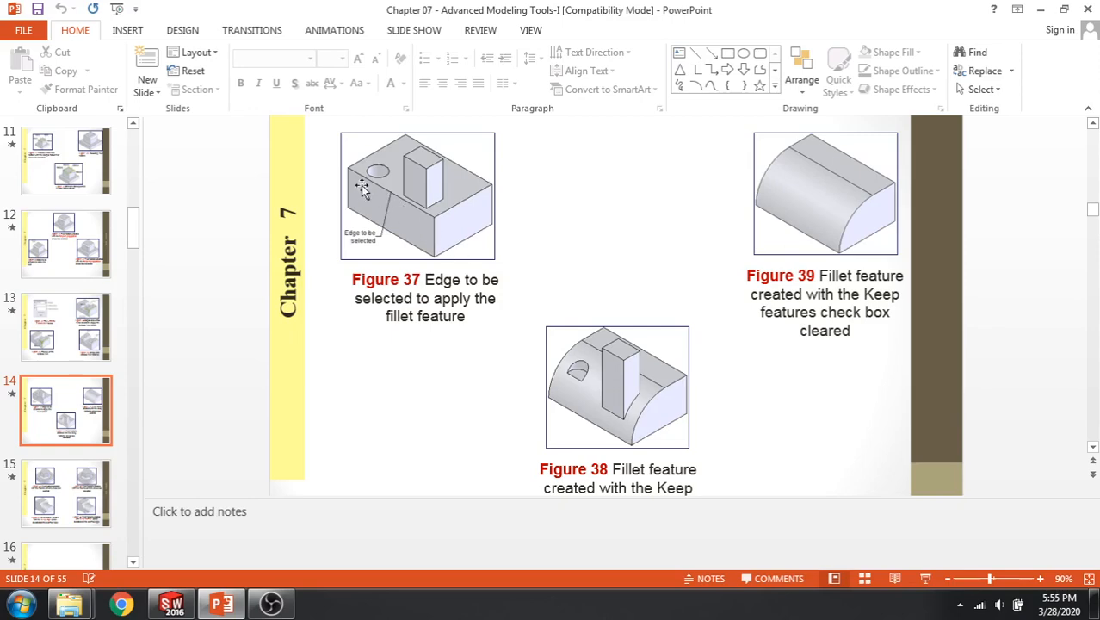
Return to SOLIDWORKS, close the setback fillet part, and open the Figure_7-79-80 part from the Chap 07 folder
left_click(172, 603)
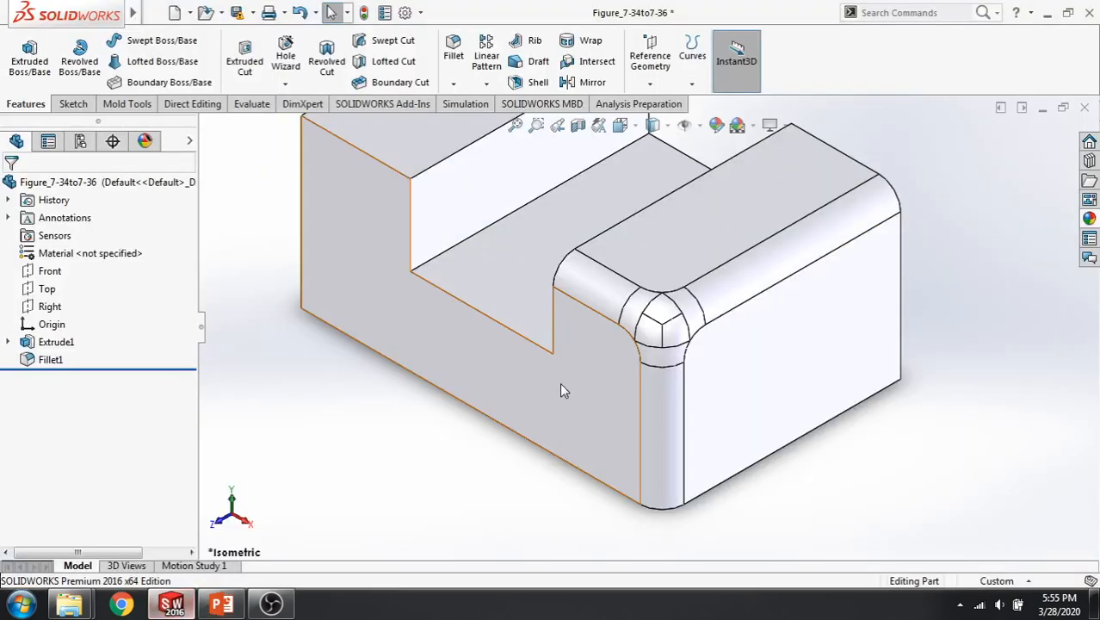
left_click(1084, 107)
left_click(602, 347)
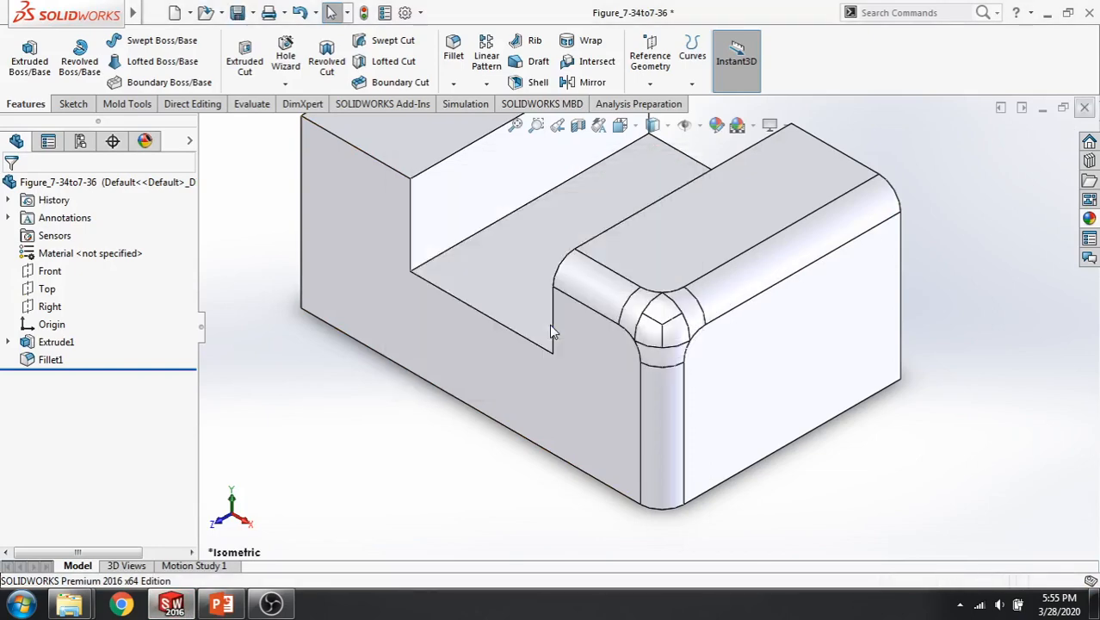
left_click(69, 604)
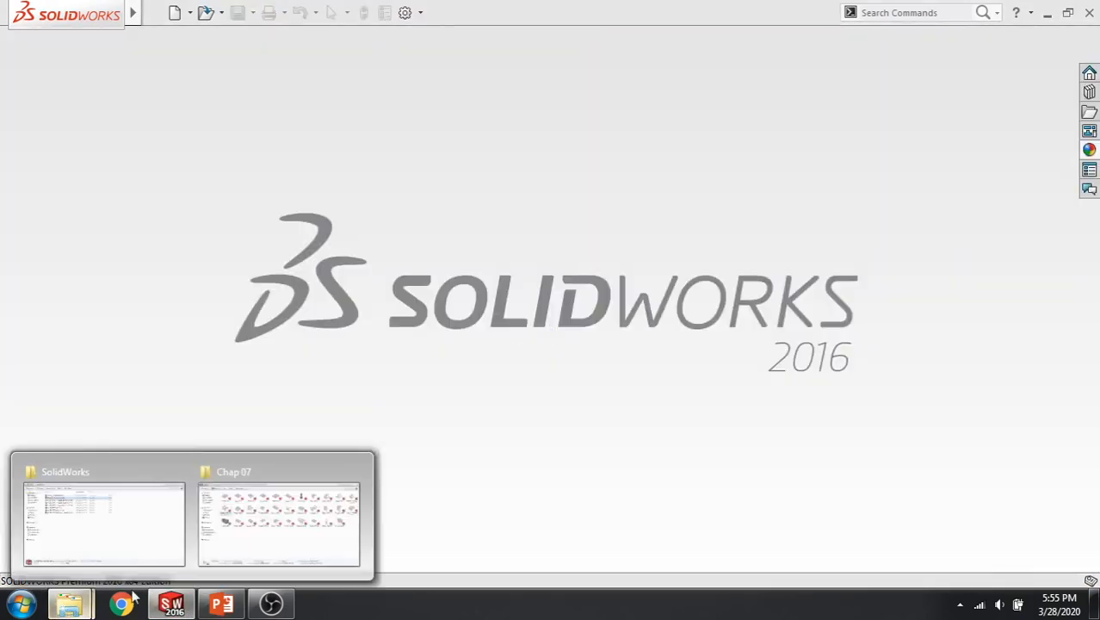
left_click(277, 535)
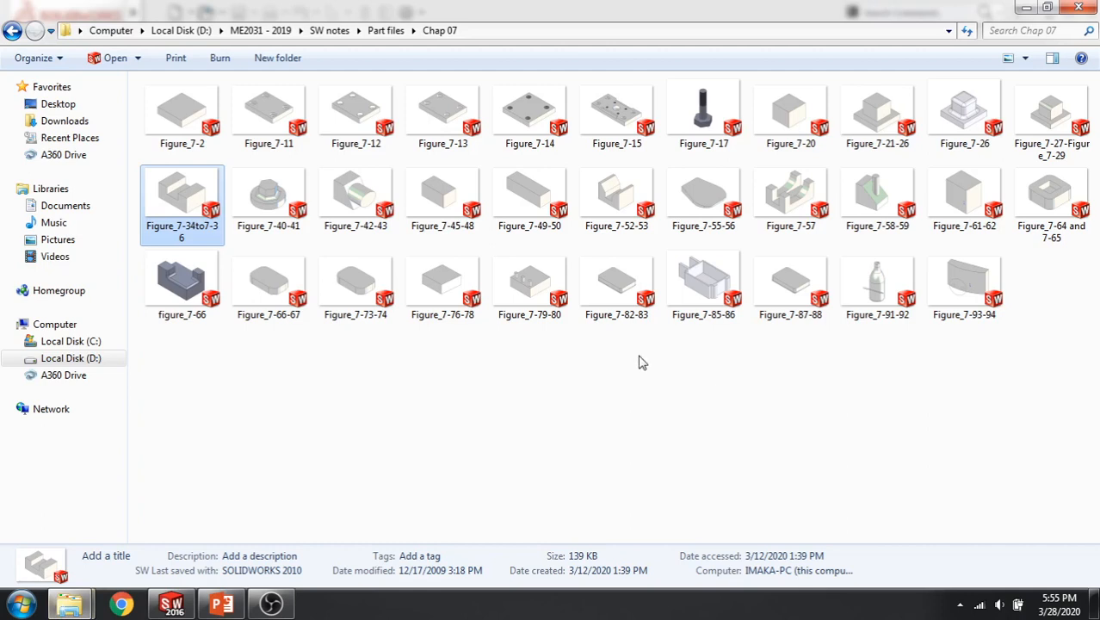
double_click(512, 290)
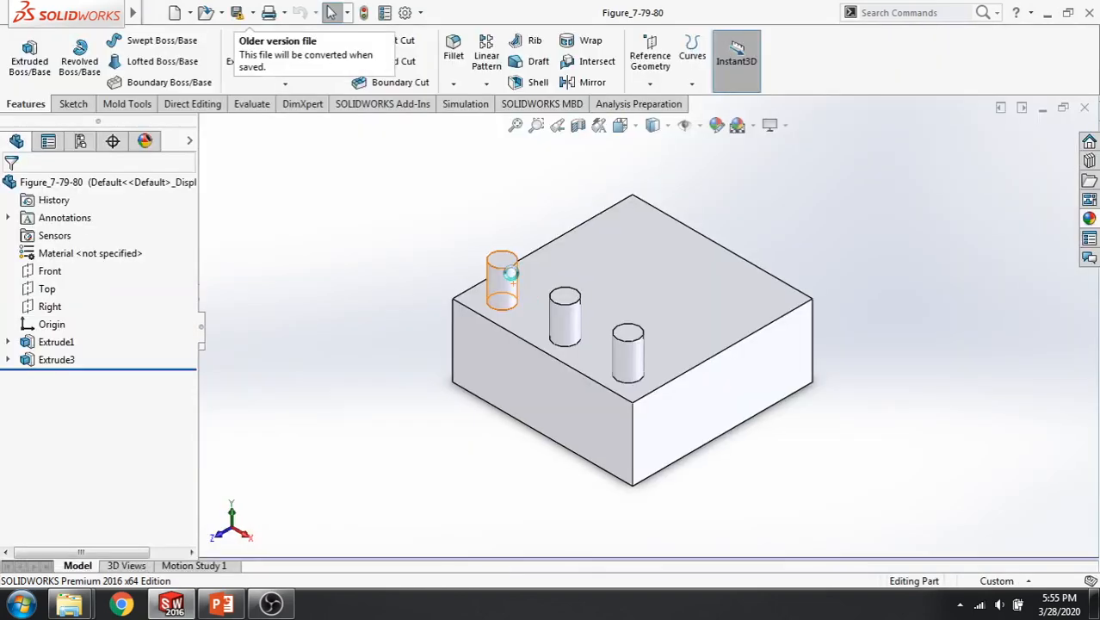
Fillet the block's top edge beside the three cylinders with a 10 mm radius
left_click(486, 82)
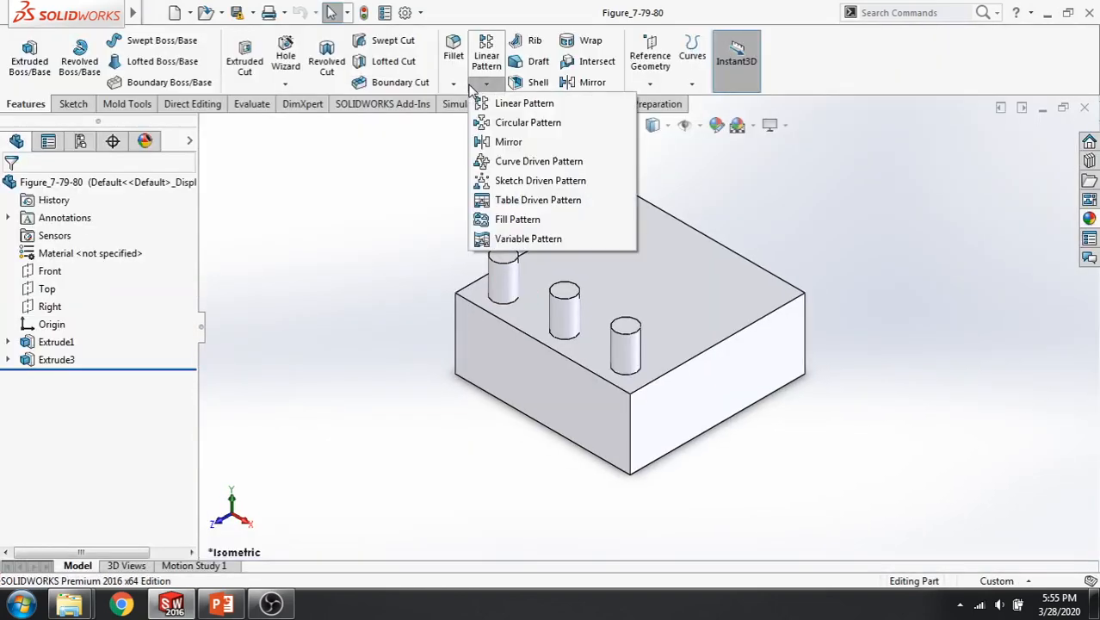
left_click(453, 83)
left_click(472, 103)
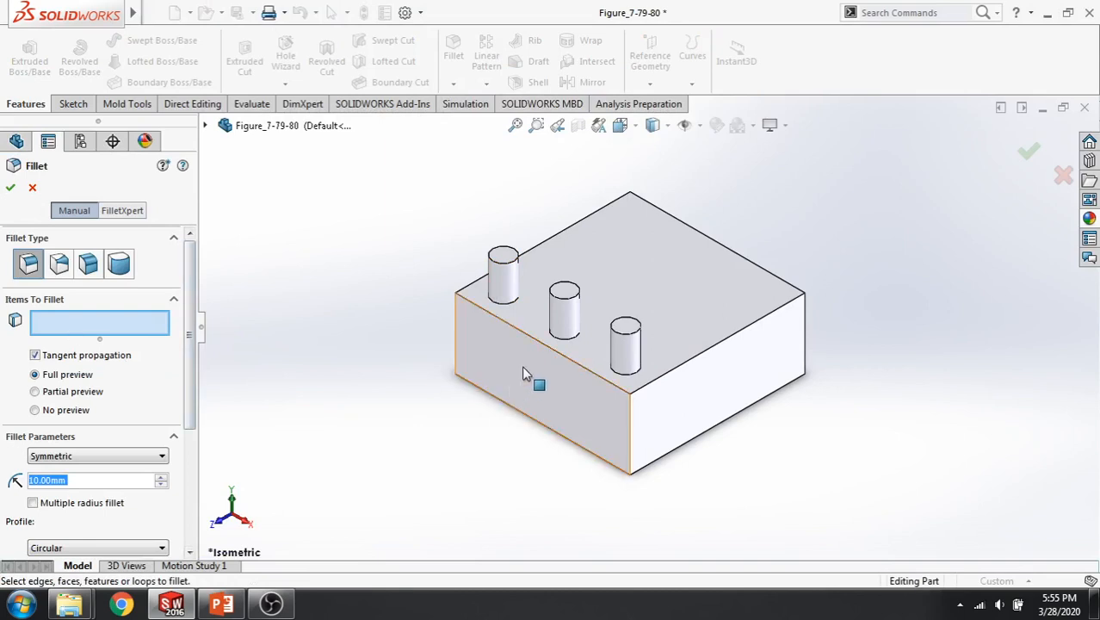
left_click(543, 344)
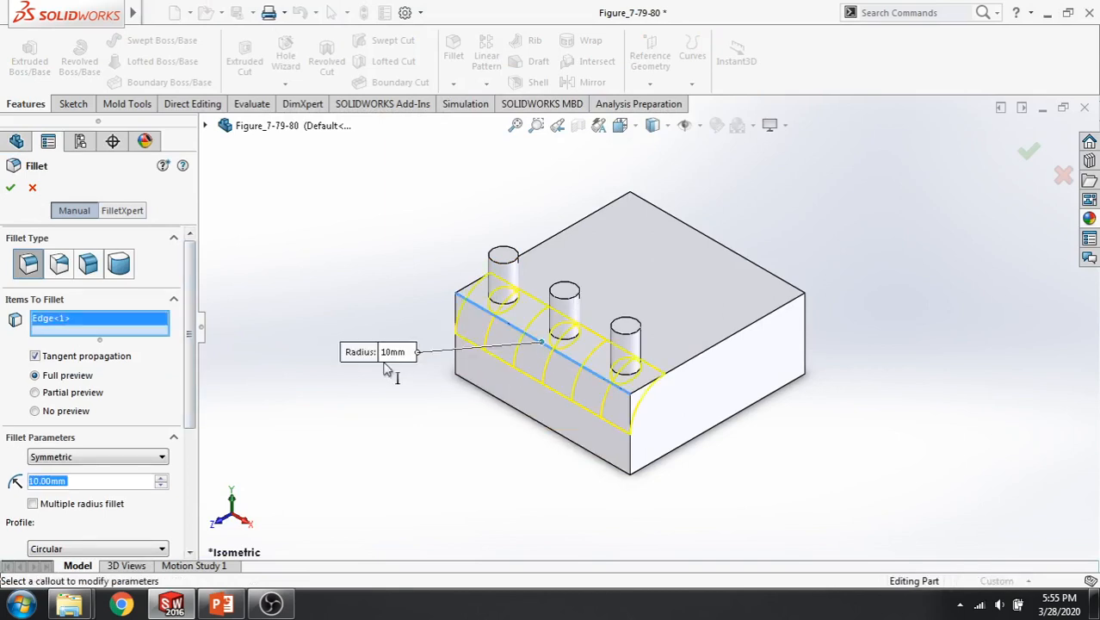
left_click(12, 188)
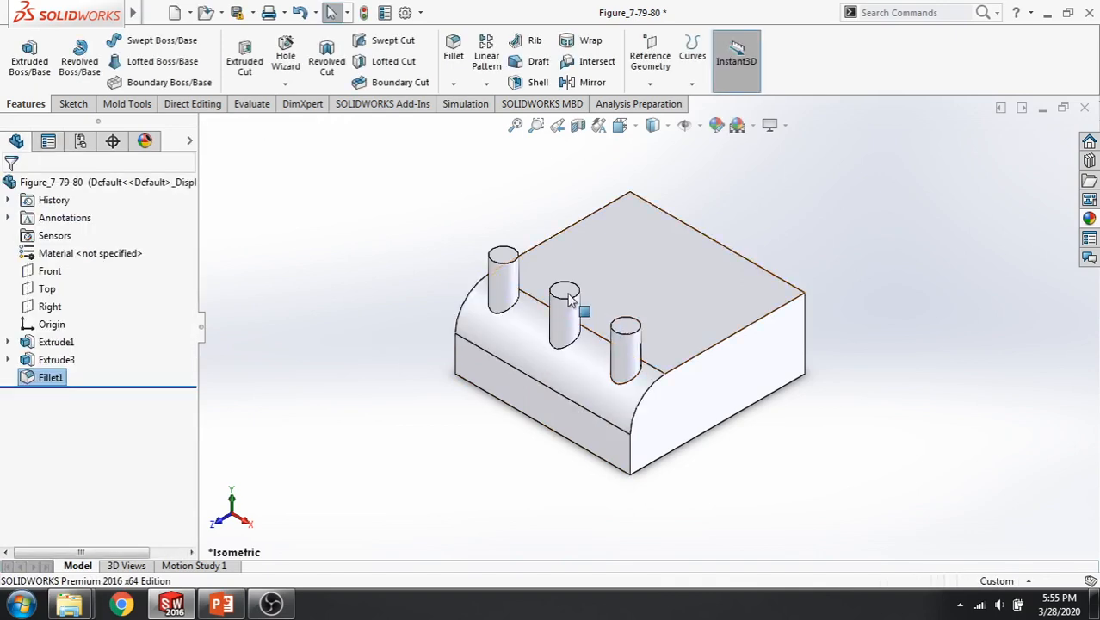
Examine how the three cylinders meet the filleted edge, checking them against the circles in their base sketch
scroll(603, 364, "down", 3)
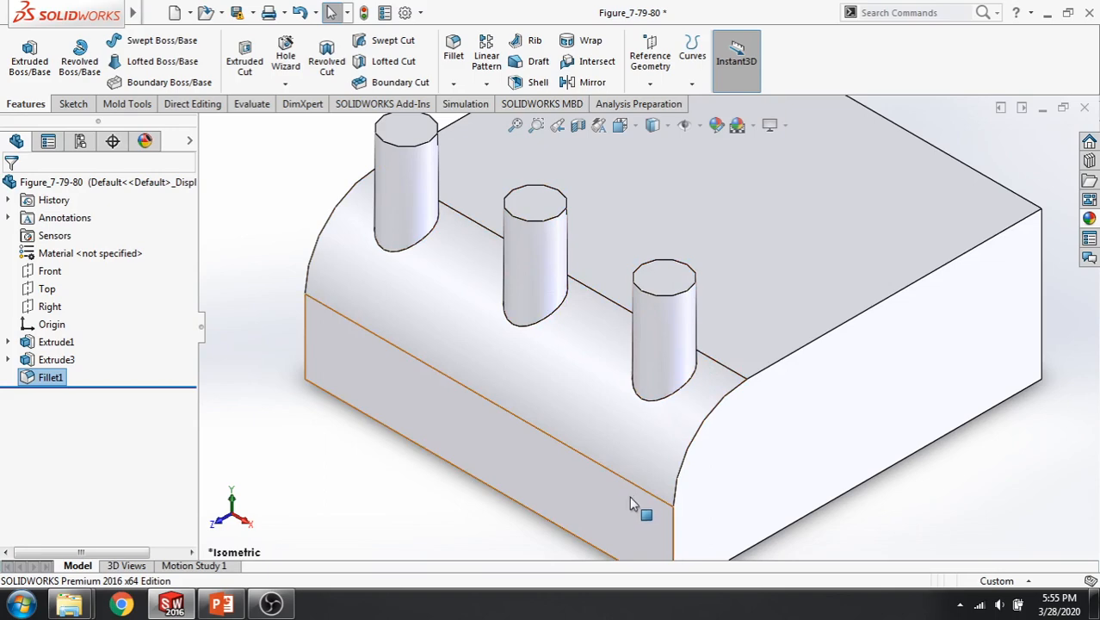
middle_click_drag(654, 430, 651, 388)
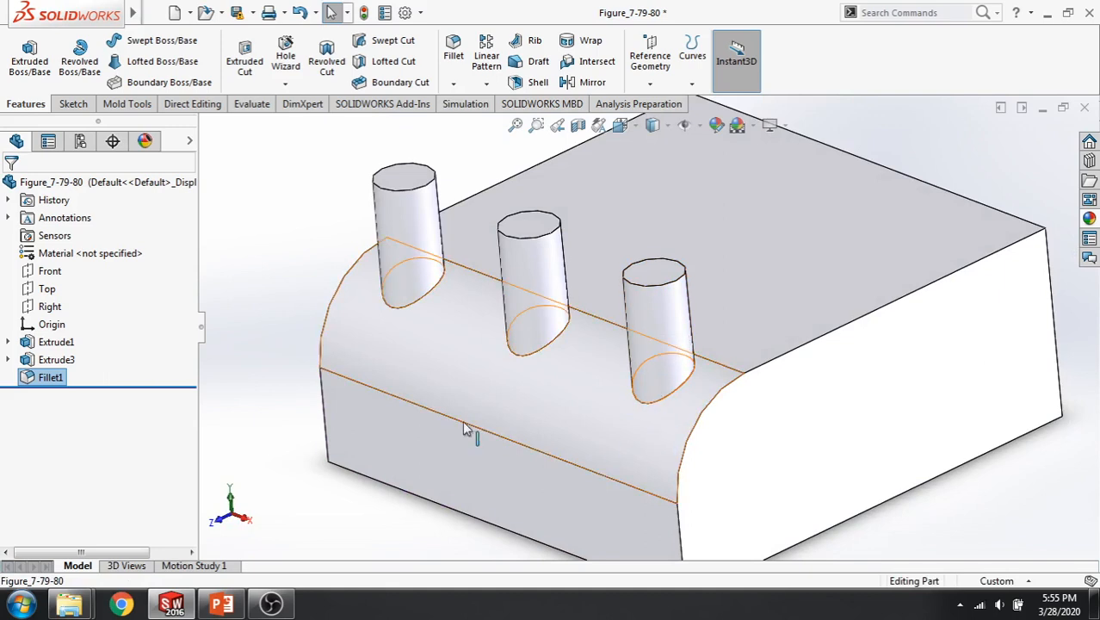
left_click(8, 360)
left_click(86, 380)
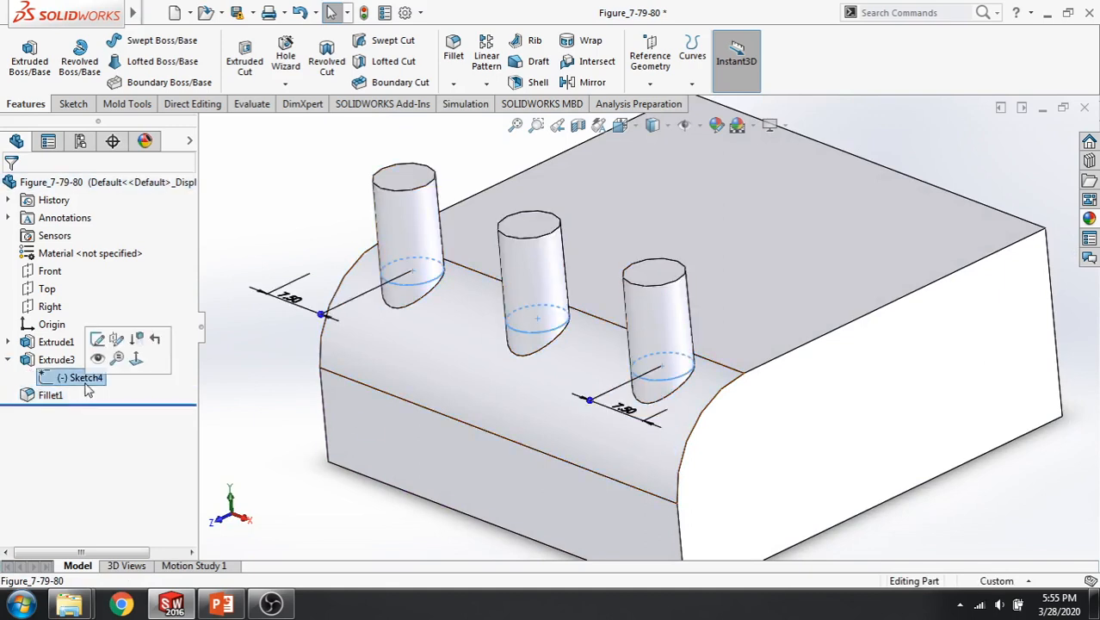
right_click(86, 380)
left_click(98, 321)
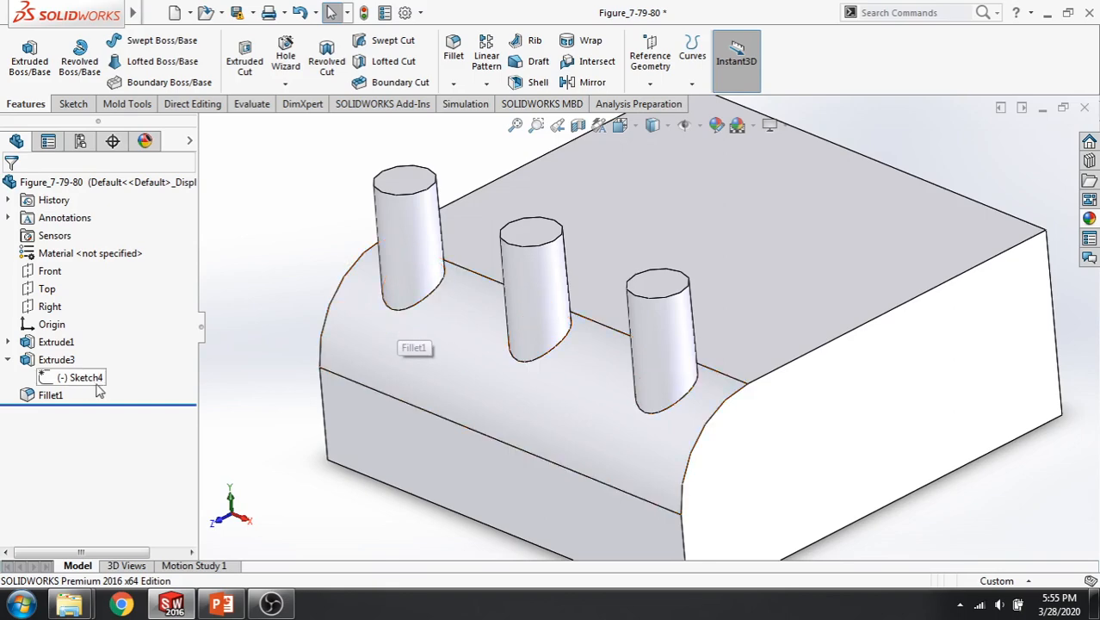
left_click(69, 379)
mouse_move(500, 426)
middle_mouse_down()
mouse_move(544, 385)
mouse_move(559, 391)
middle_mouse_up()
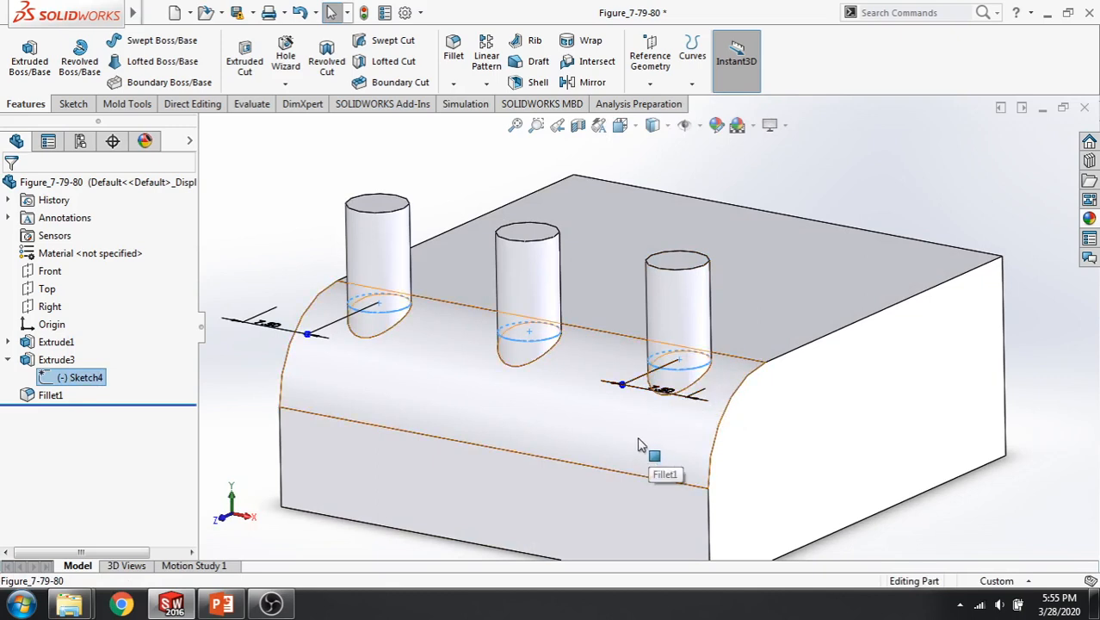
left_click(284, 279)
key("f")
middle_click_drag(319, 270, 295, 303)
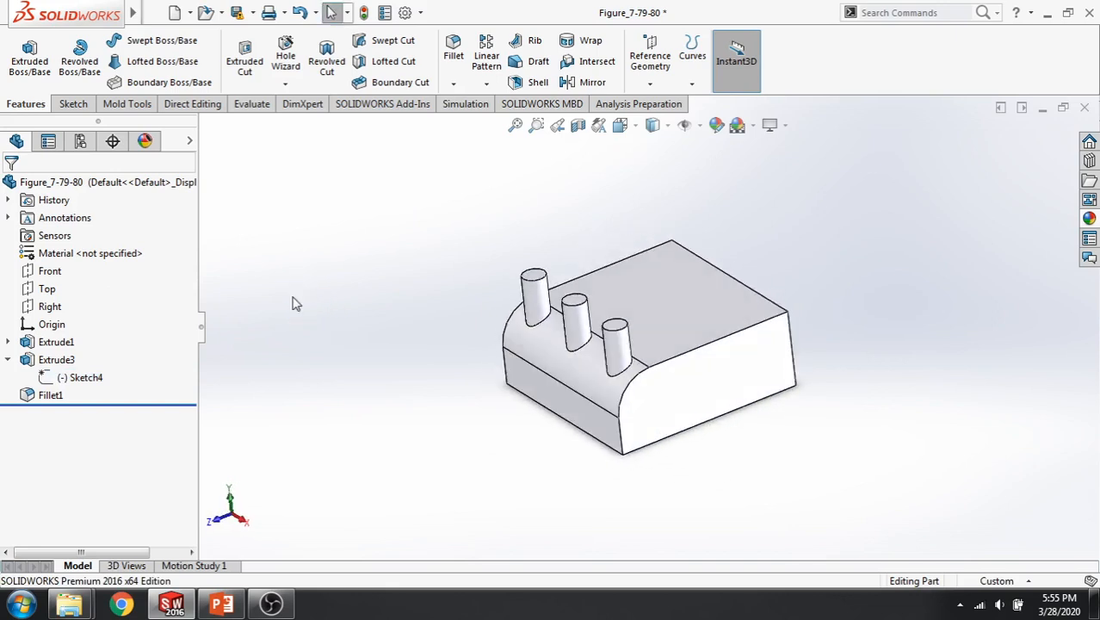
middle_click_drag(487, 319, 537, 304)
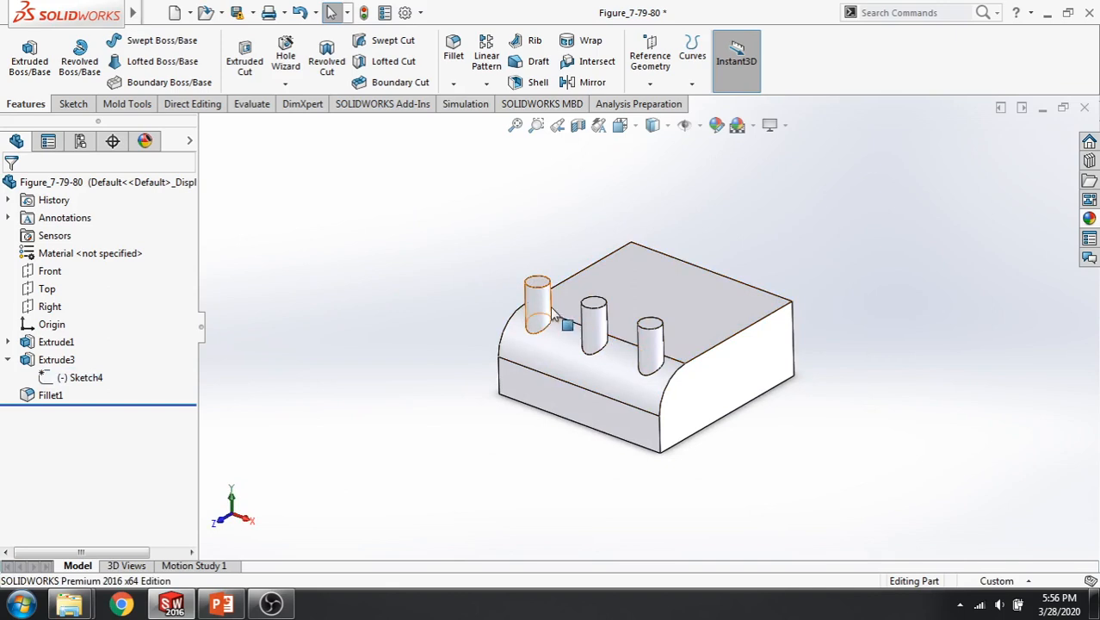
Edit the block's 10 mm edge fillet to turn off Keep features, accept it, and inspect the Extrude3 cylinder feature
right_click(50, 395)
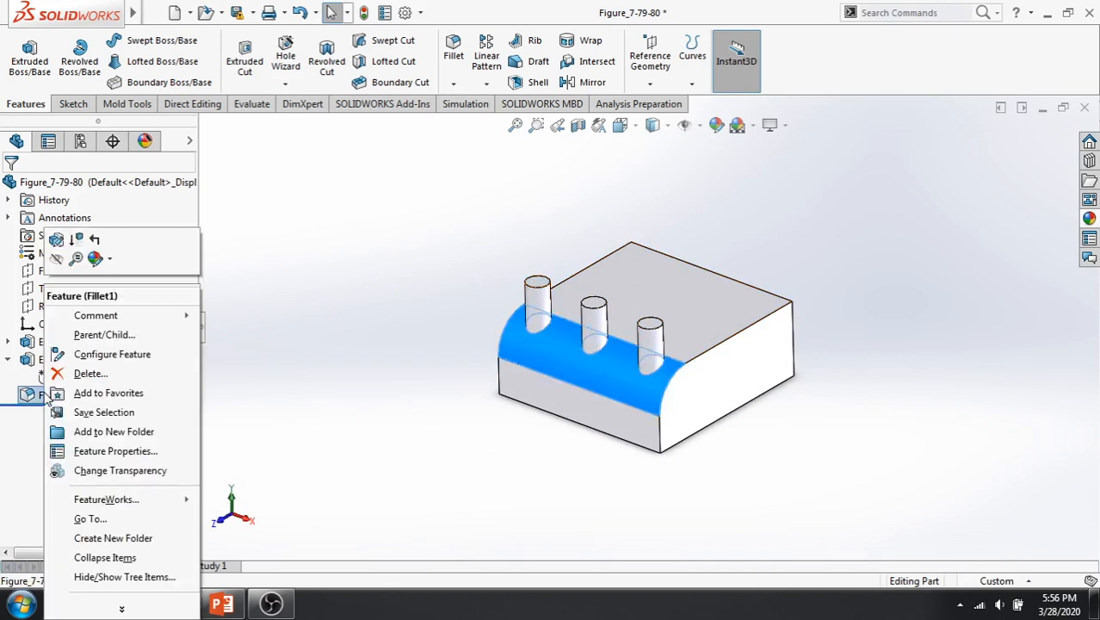
left_click(465, 300)
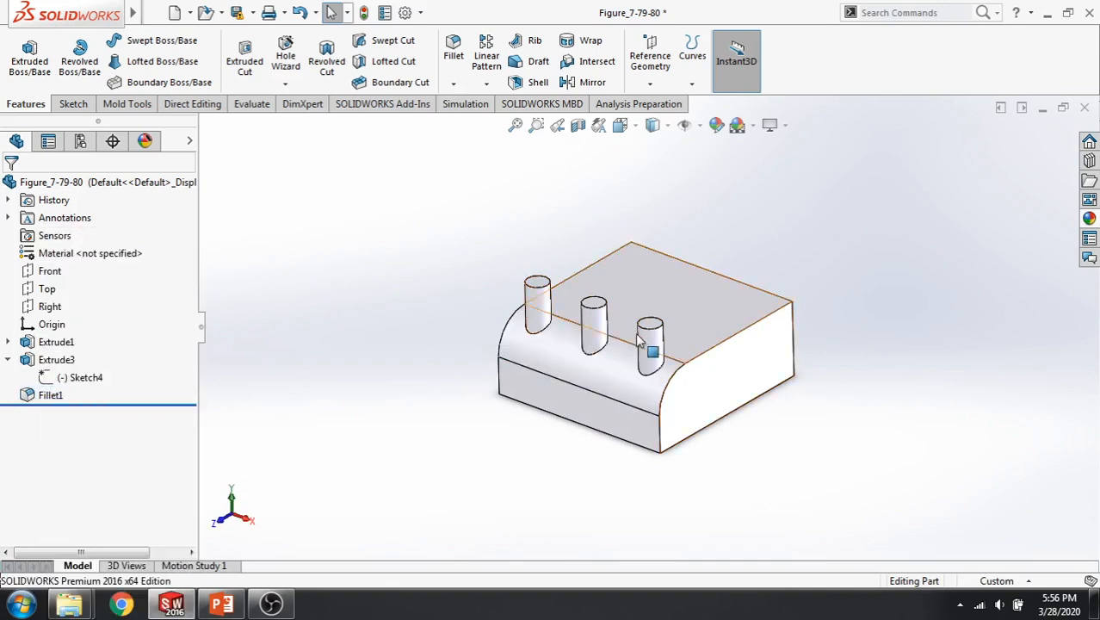
scroll(641, 340, "down", 3)
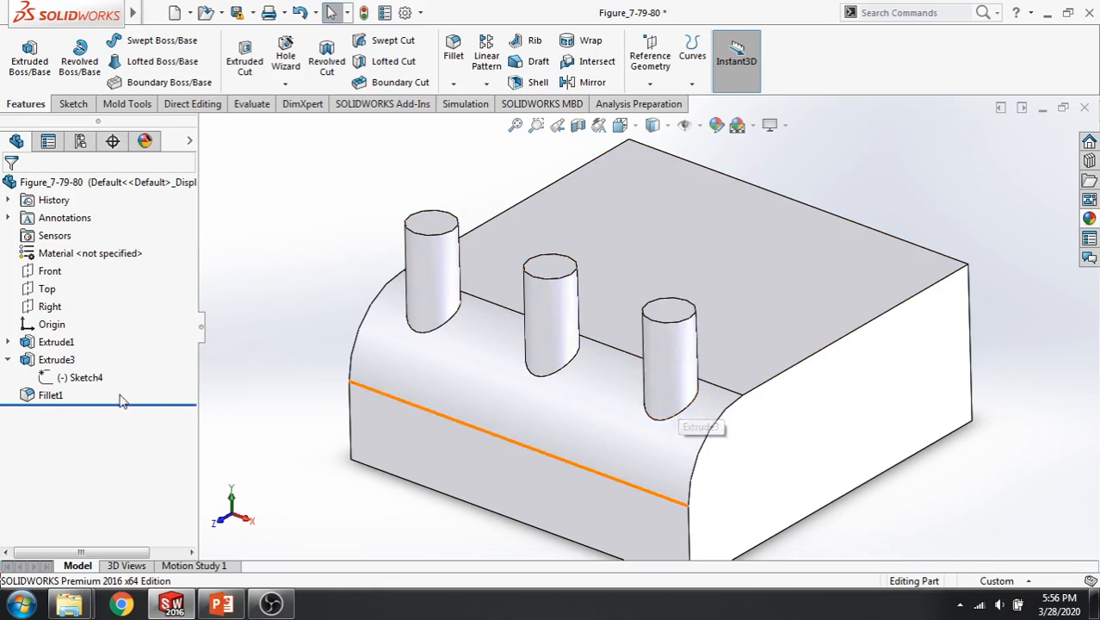
right_click(51, 395)
left_click(58, 238)
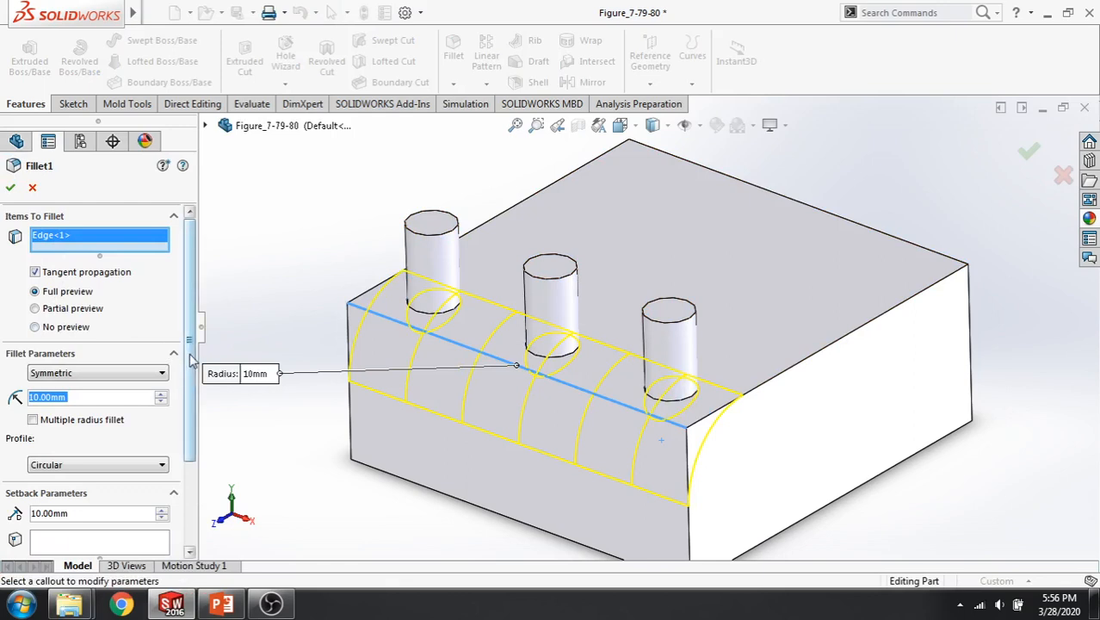
left_click_drag(193, 356, 181, 463)
left_click(173, 527)
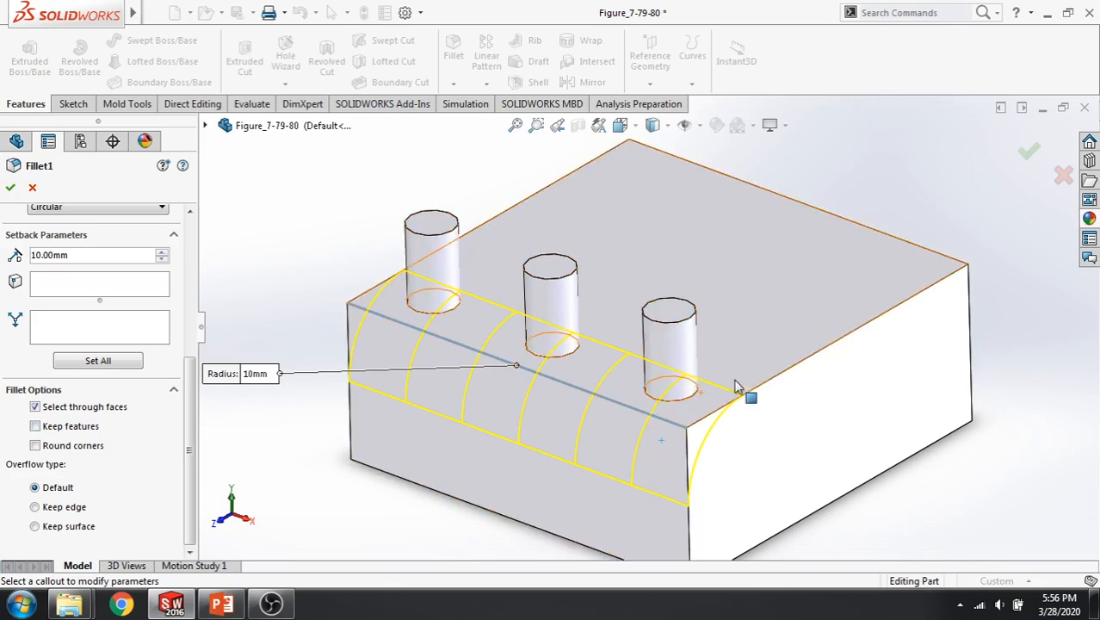
left_click(9, 188)
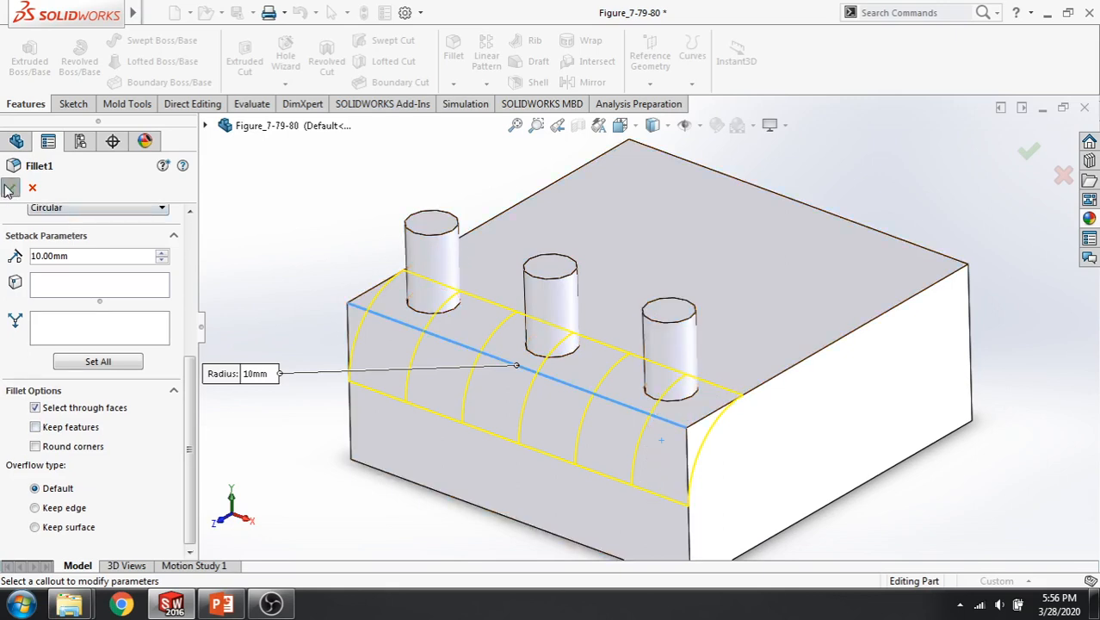
mouse_move(331, 301)
middle_mouse_down()
mouse_move(290, 260)
mouse_move(336, 300)
middle_mouse_up()
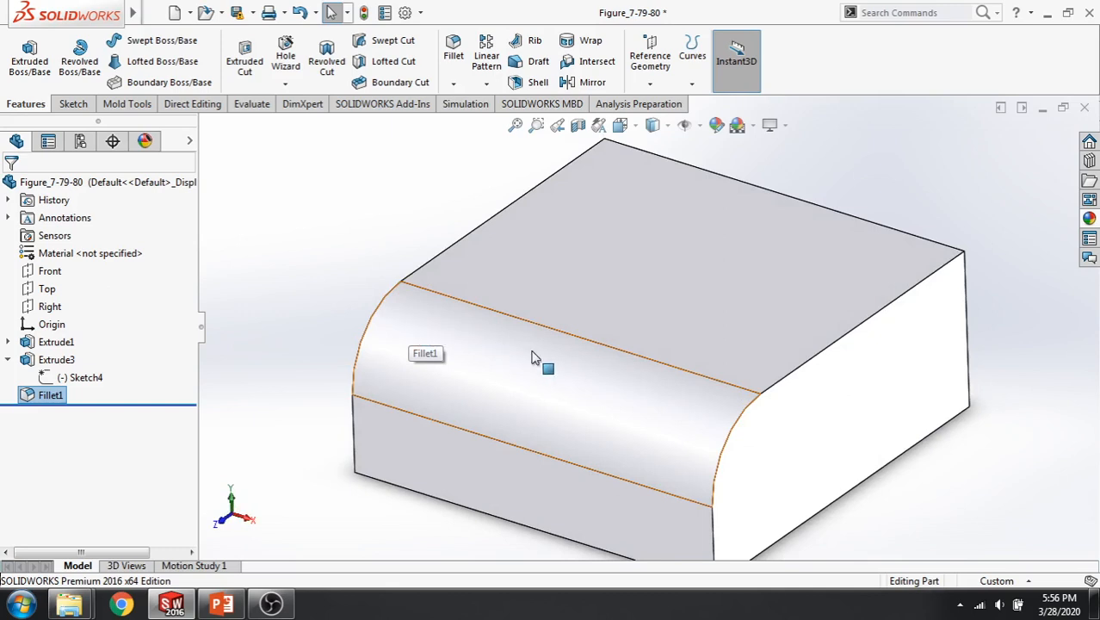
left_click(73, 362)
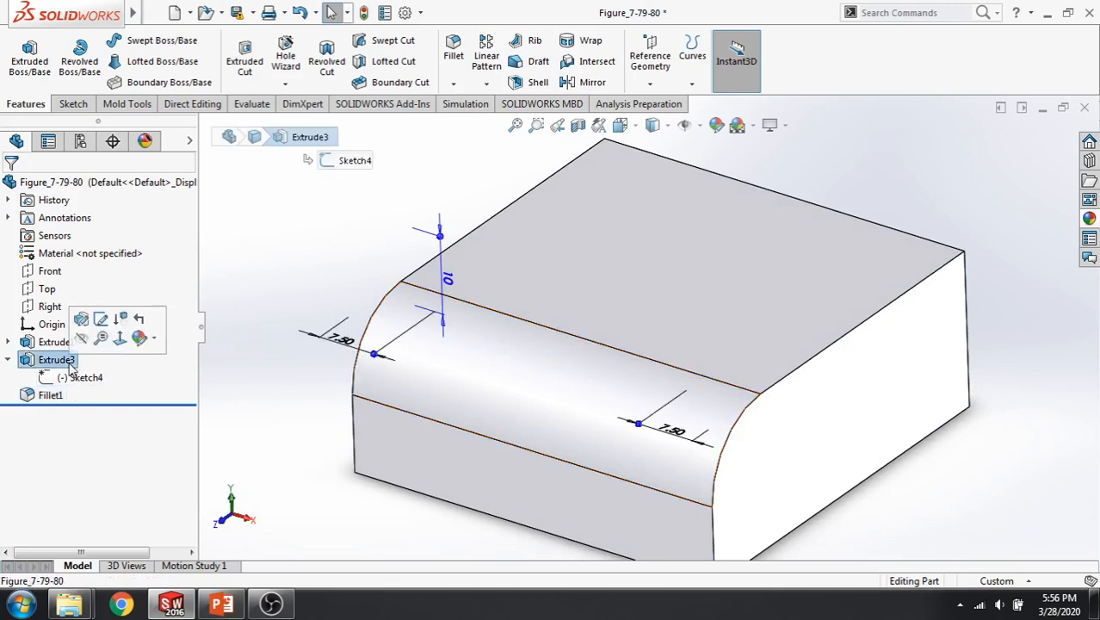
mouse_move(241, 329)
middle_mouse_down()
mouse_move(242, 290)
mouse_move(208, 342)
middle_mouse_up()
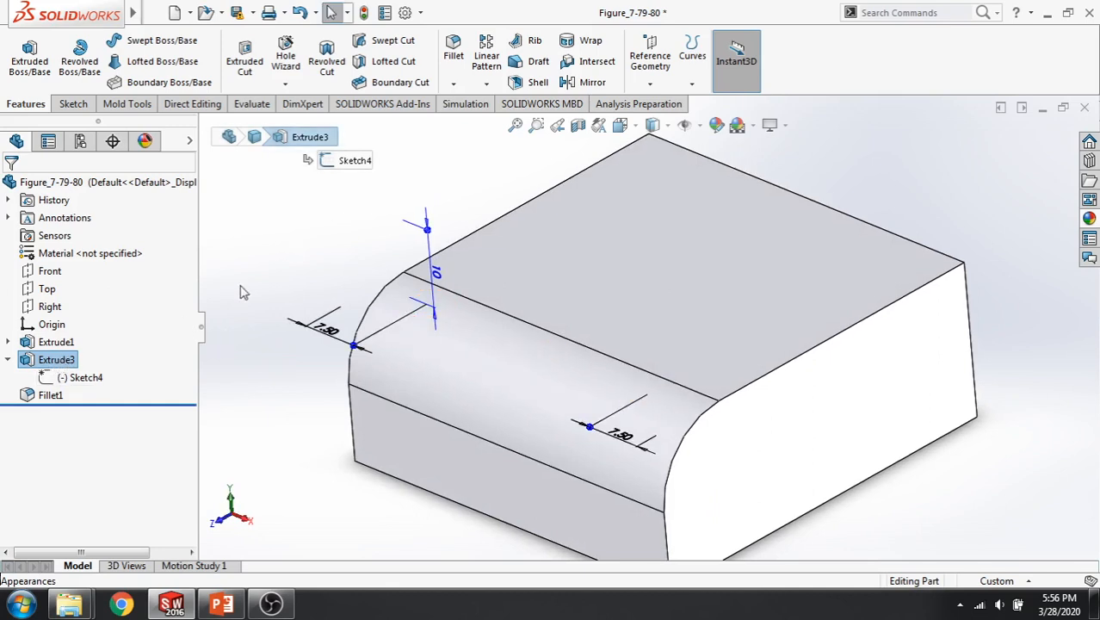
Edit the block's edge fillet again to turn on Keep features and accept the change
left_click(49, 395)
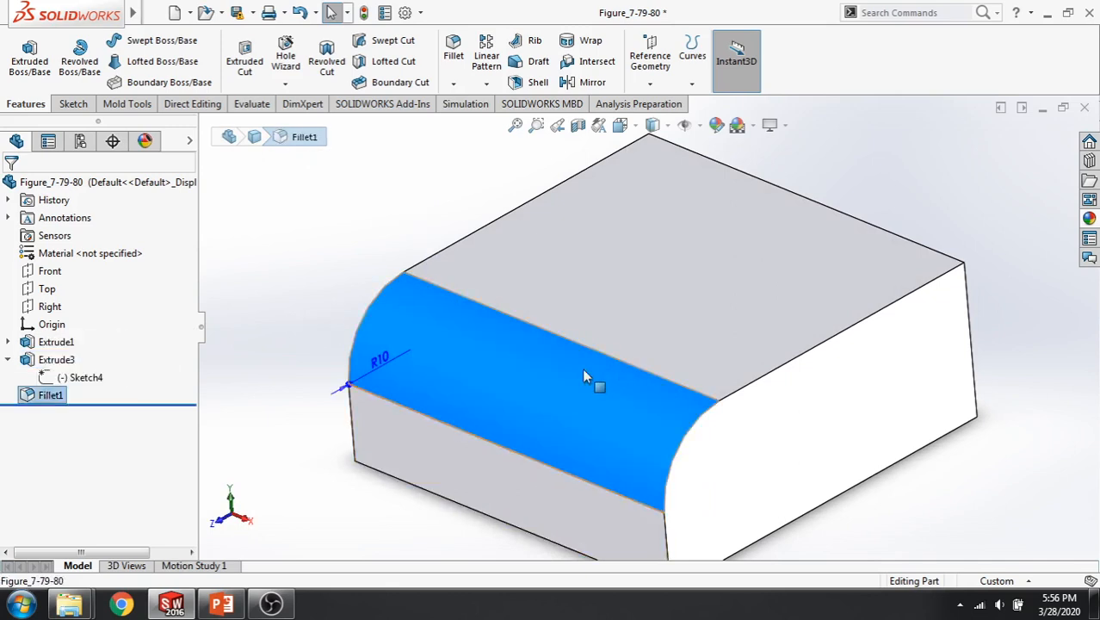
right_click(48, 395)
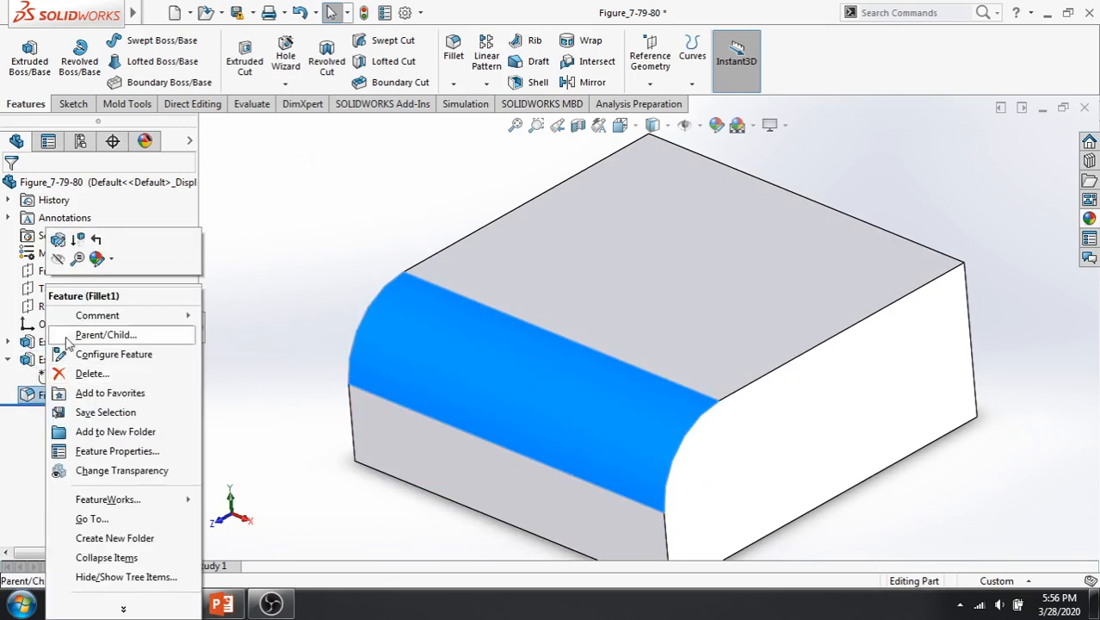
left_click(59, 240)
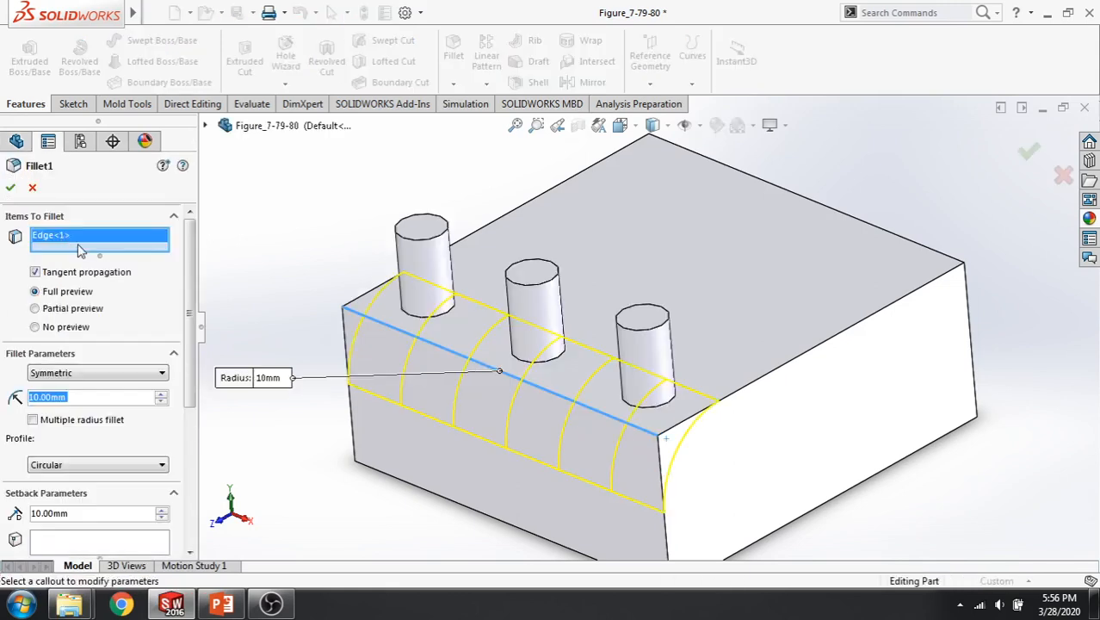
scroll(189, 514, "down", 5)
scroll(189, 514, "down", 1)
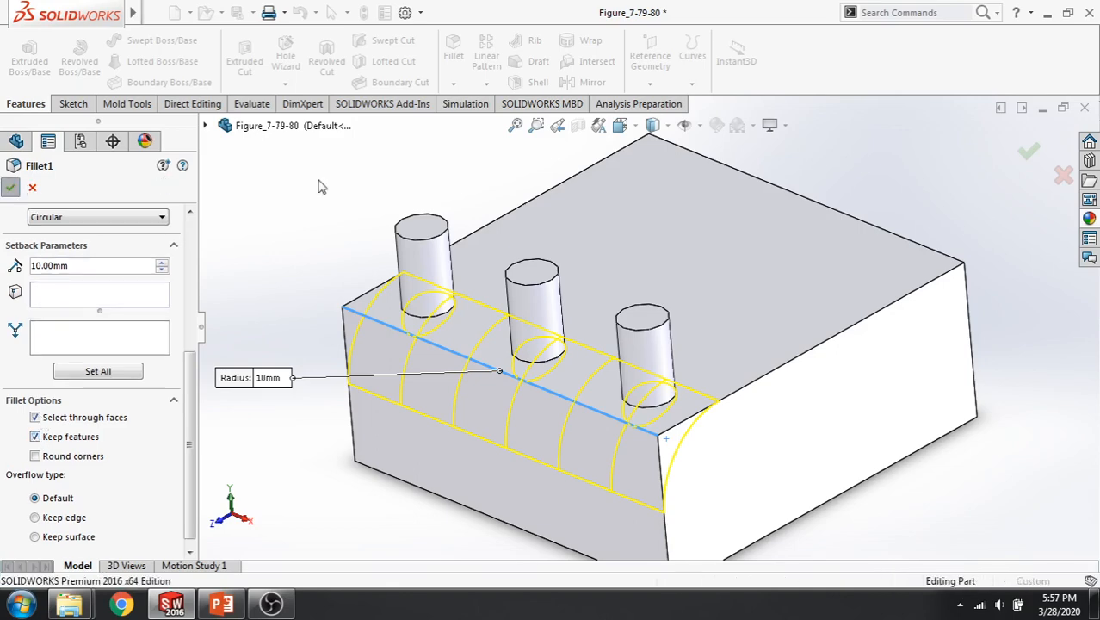
key("Return")
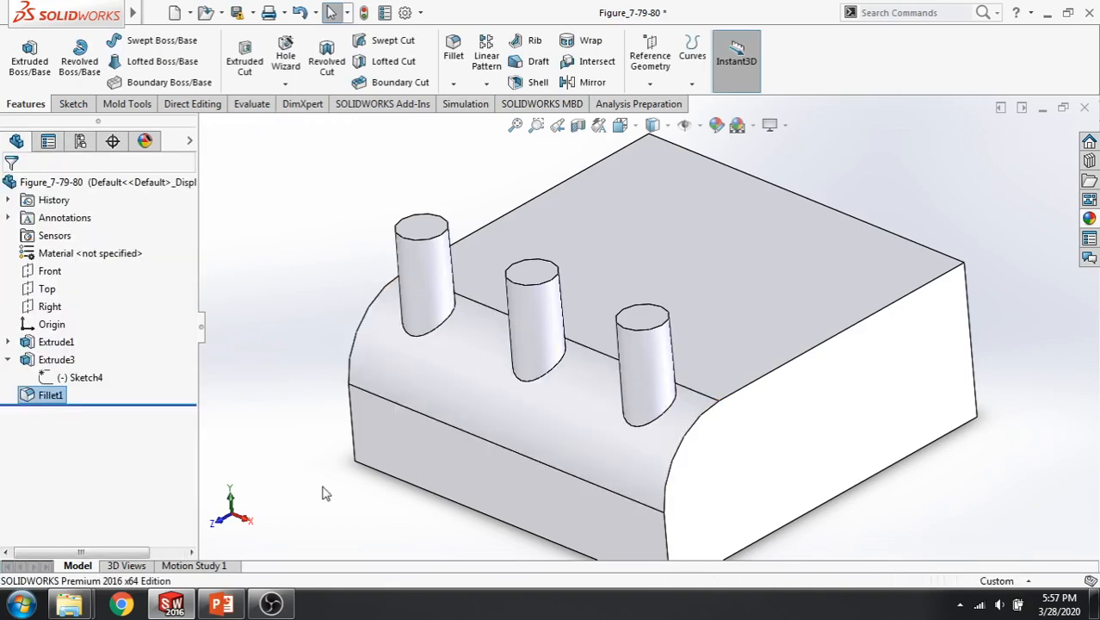
Switch to PowerPoint and review the slide comparing fillets with the Round corners option cleared and selected
left_click(222, 604)
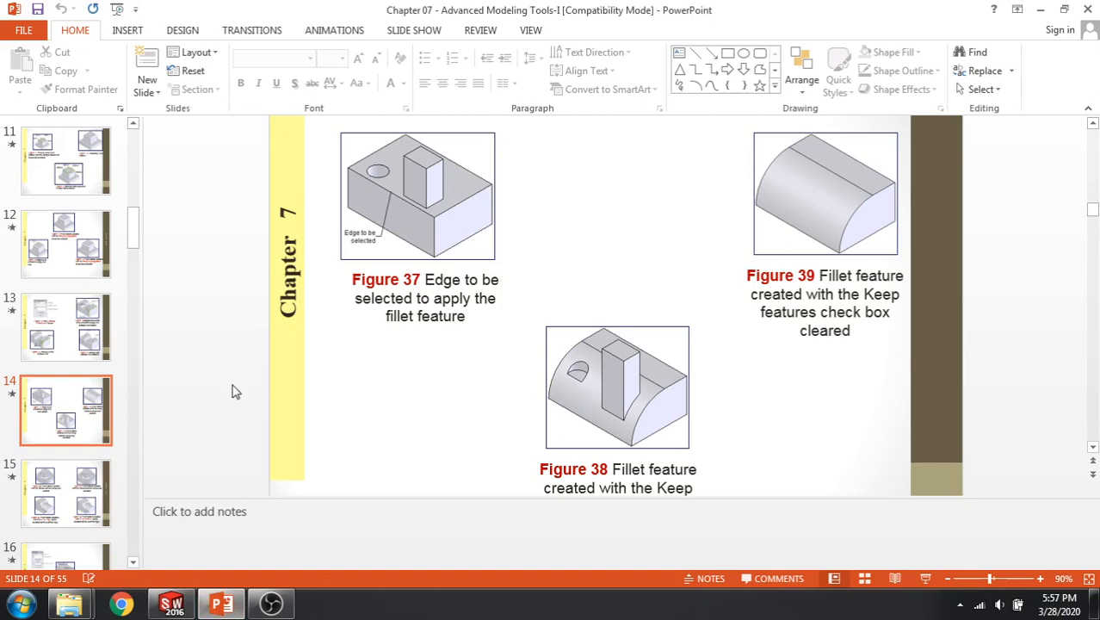
scroll(232, 392, "down", 3)
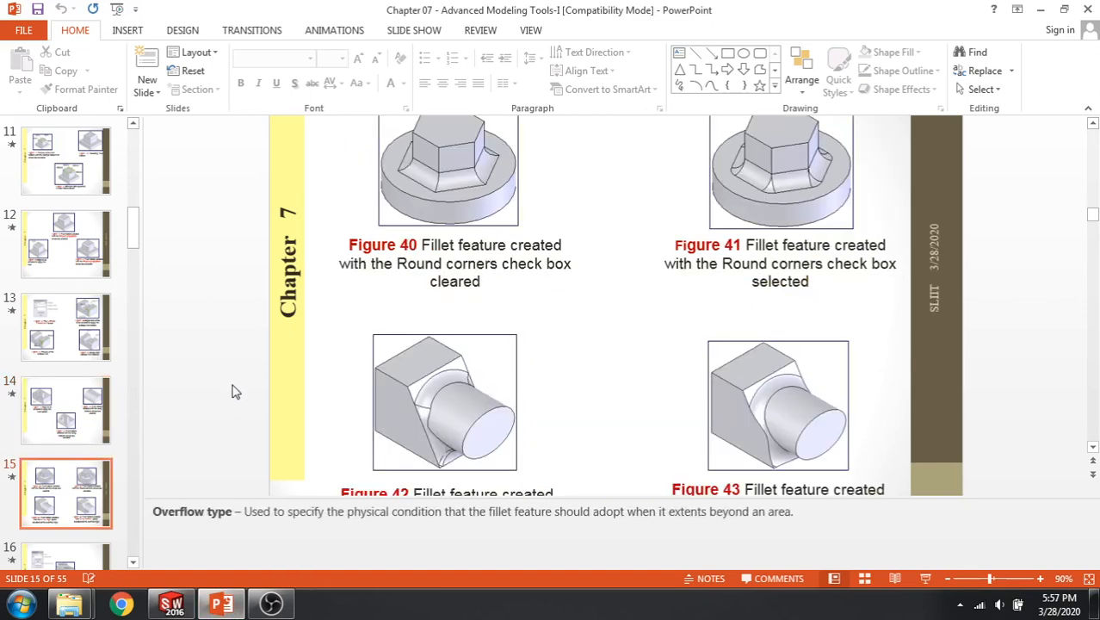
scroll(508, 252, "up", 1)
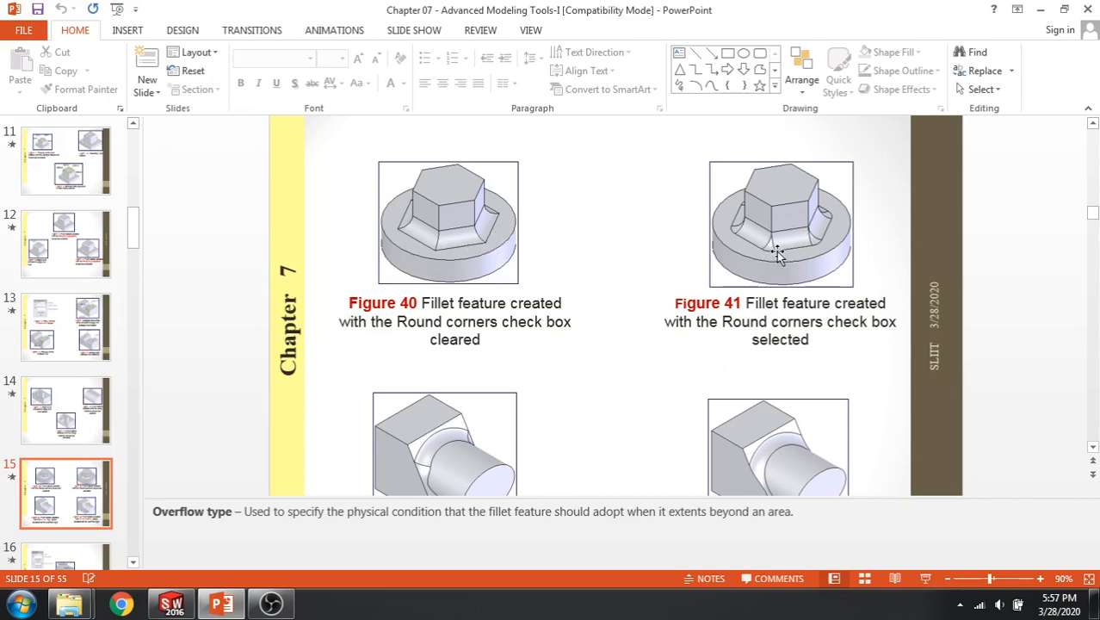
Switch to File Explorer and open the Figure_7-40-41 part from the Chap 07 folder in SOLIDWORKS
left_click(70, 605)
left_click(293, 506)
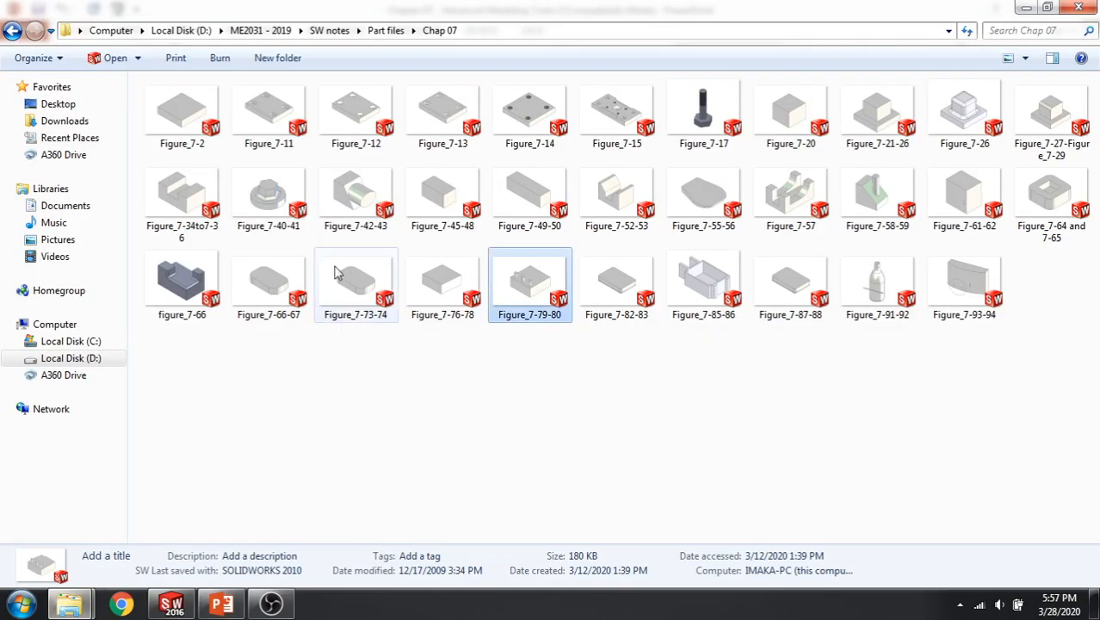
left_click(282, 197)
double_click(282, 196)
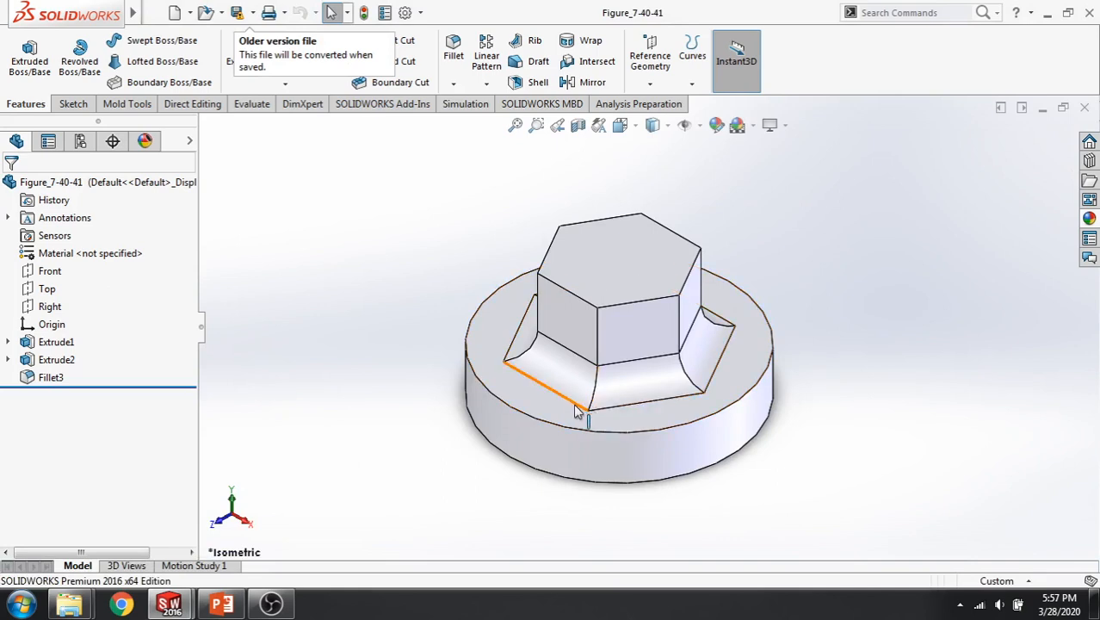
Open the 10 mm fillet around the hexagonal boss's base for editing, turn on Round corners, and inspect a corner preview
right_click(55, 379)
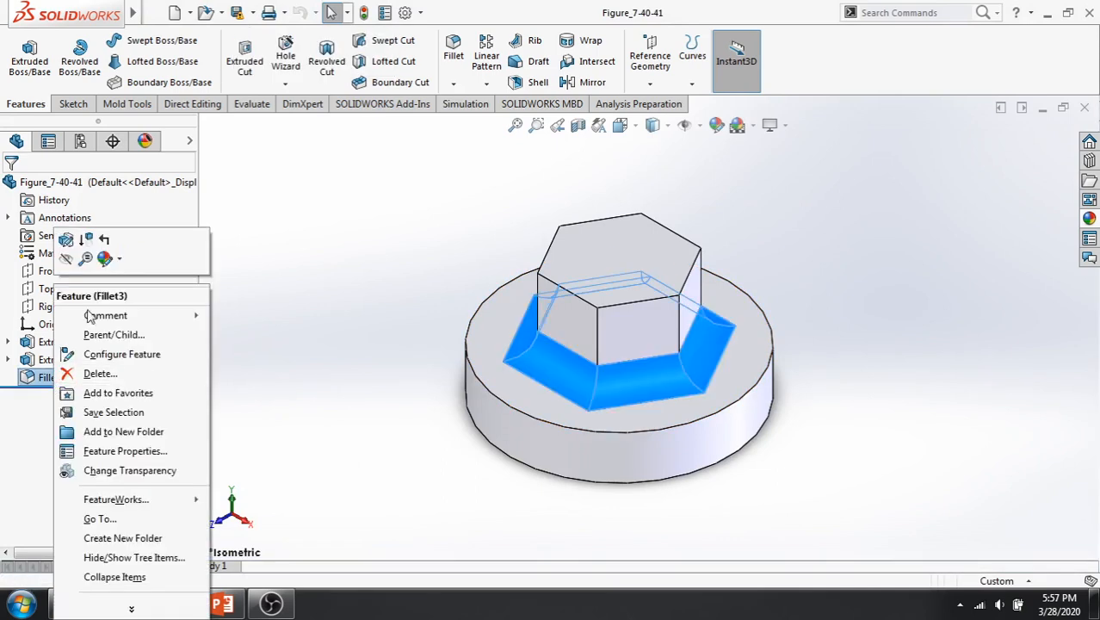
left_click(64, 239)
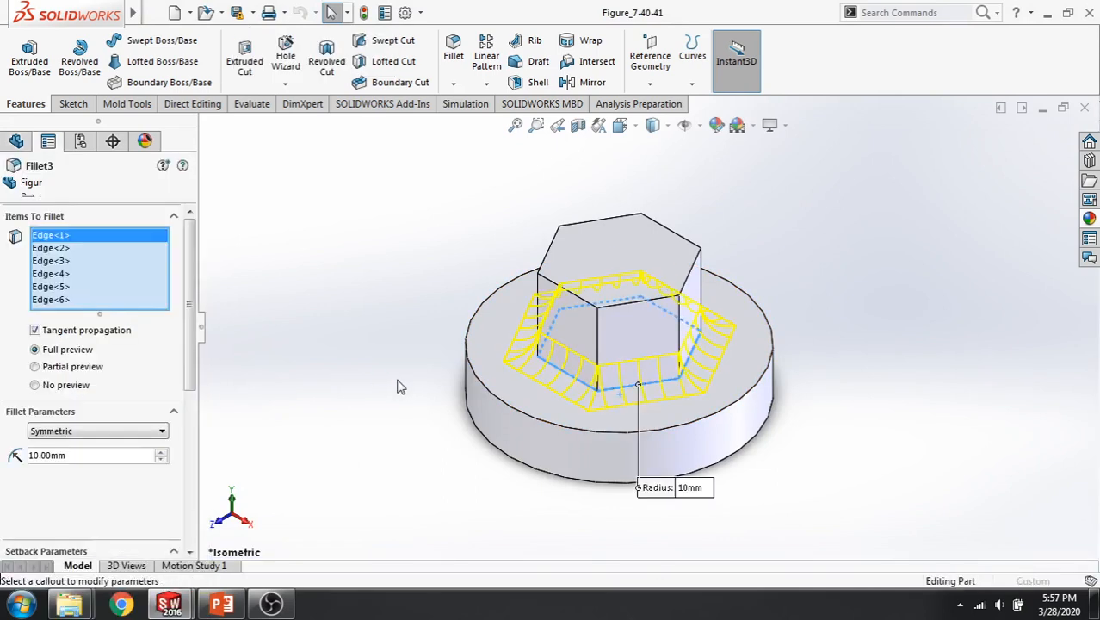
left_click_drag(193, 383, 175, 522)
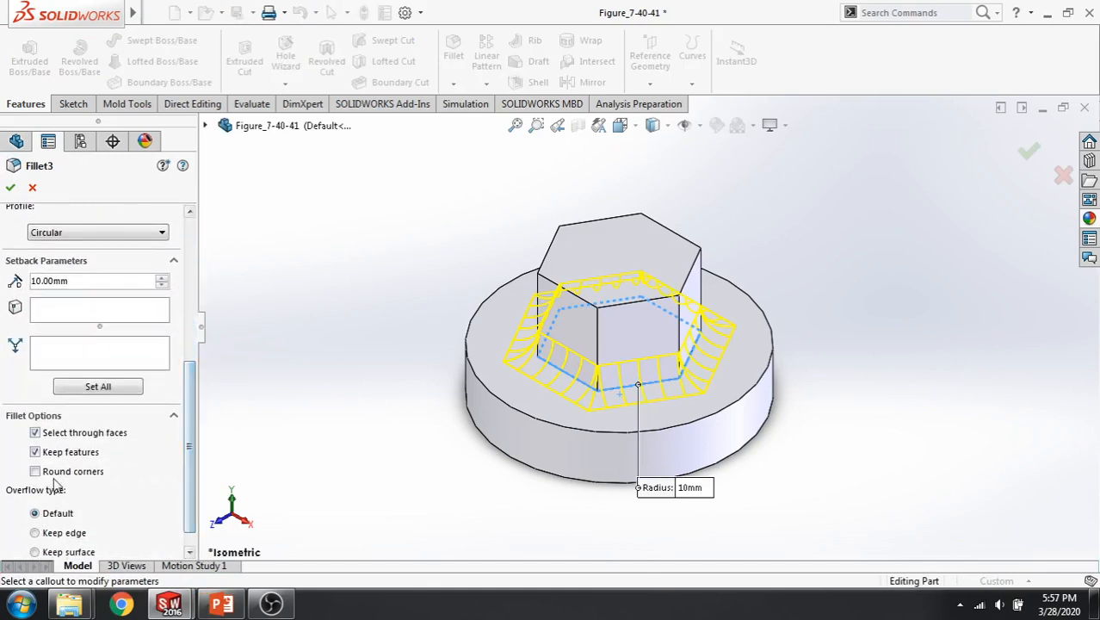
left_click(36, 471)
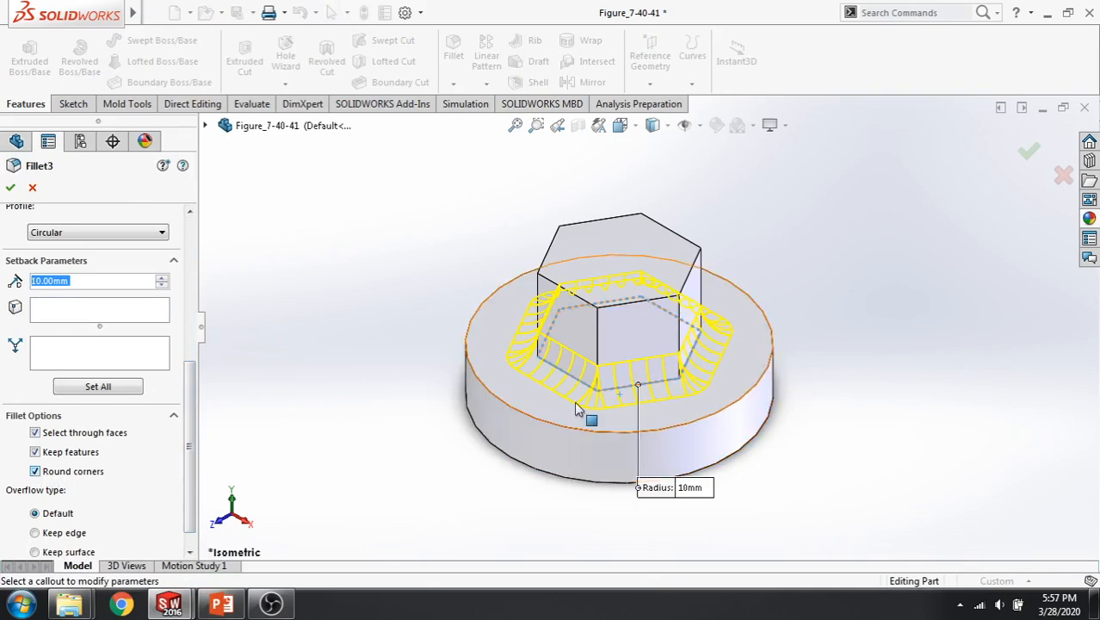
scroll(589, 413, "down", 5)
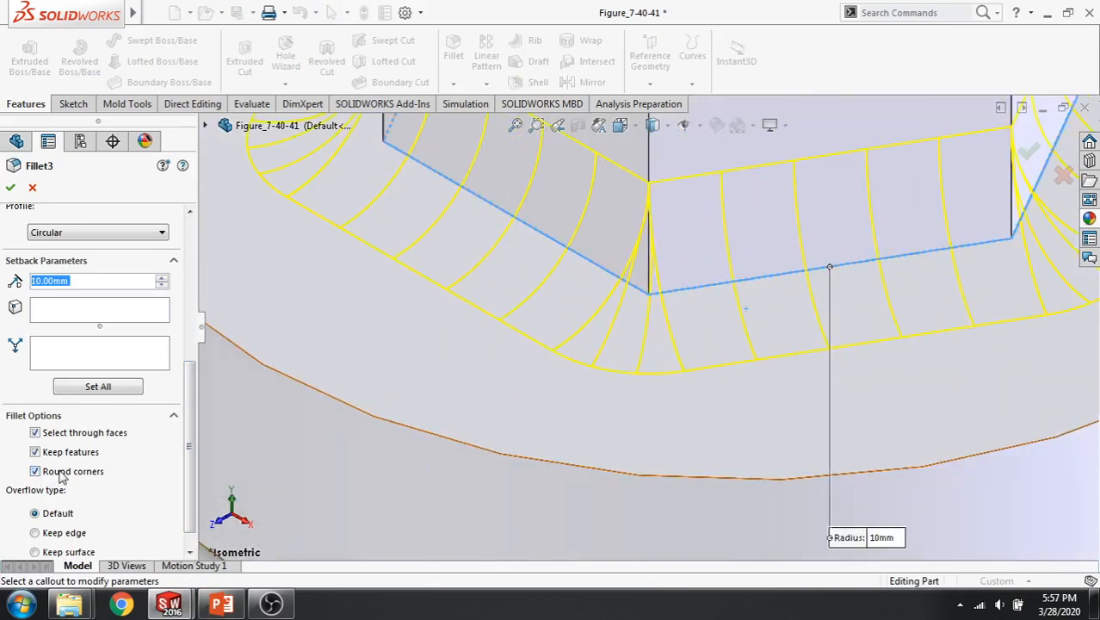
Switch Round corners off and on to compare the hexagon's corner previews, and cancel the fillet edit
left_click(35, 473)
left_click(35, 471)
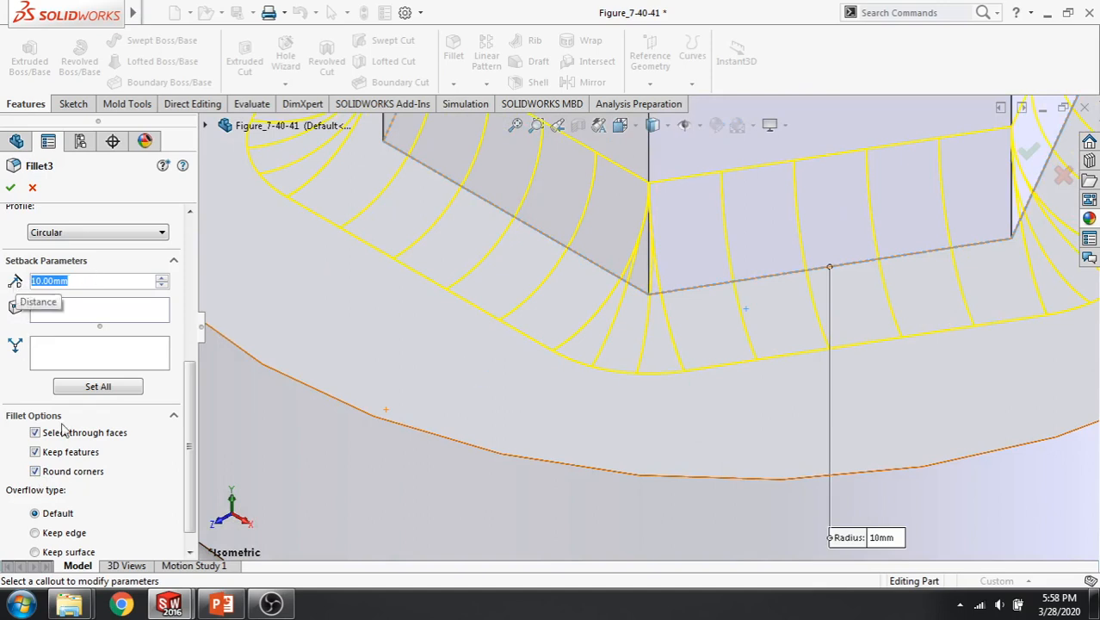
left_click(35, 471)
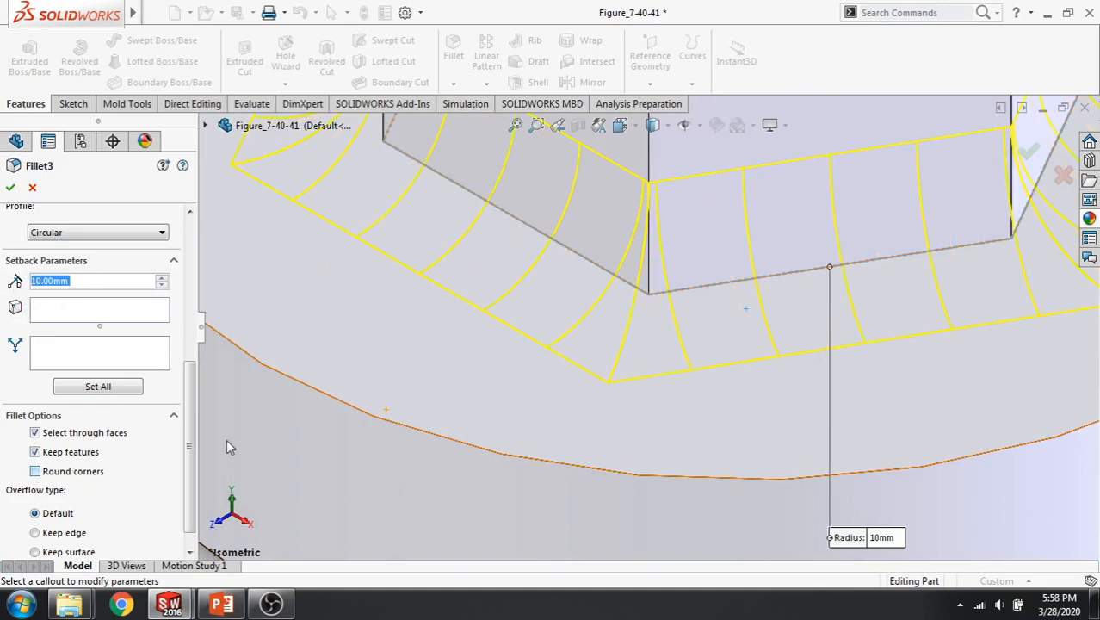
left_click(36, 471)
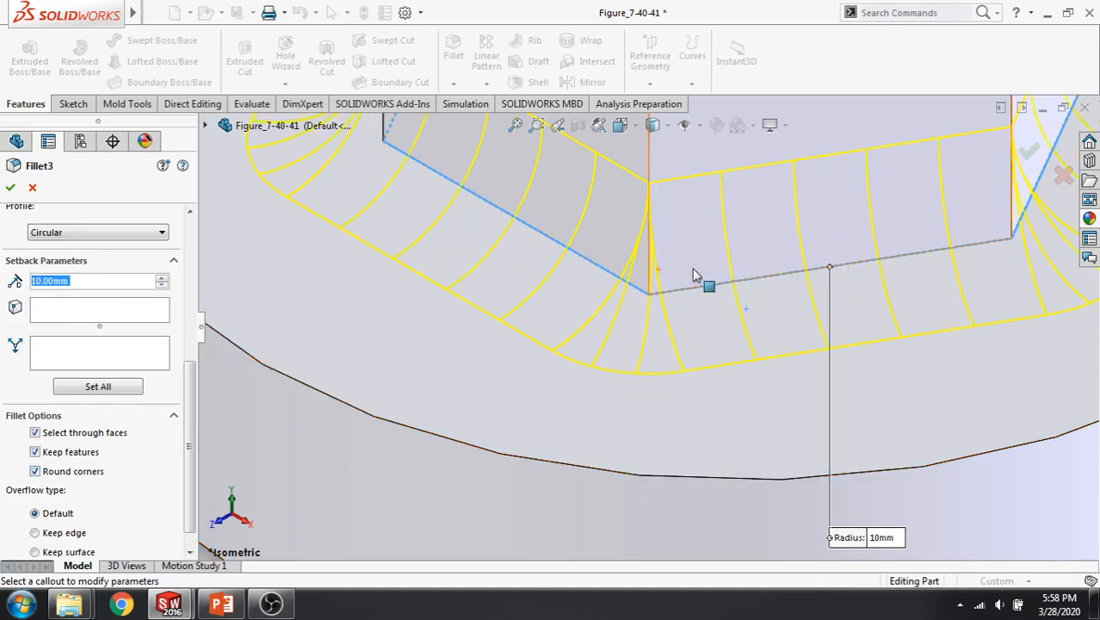
left_click(33, 188)
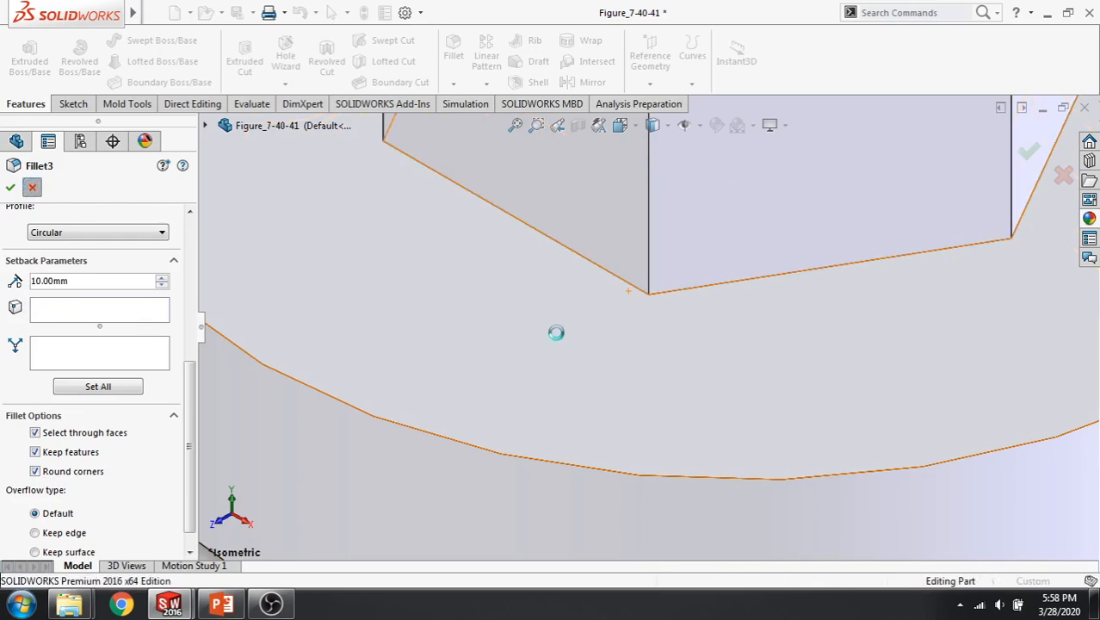
Switch to PowerPoint and review the slides on the Keep edge and Keep surface overflow types and the Variable Radius Parameters rollout
scroll(551, 332, "up", 4)
scroll(548, 338, "up", 5)
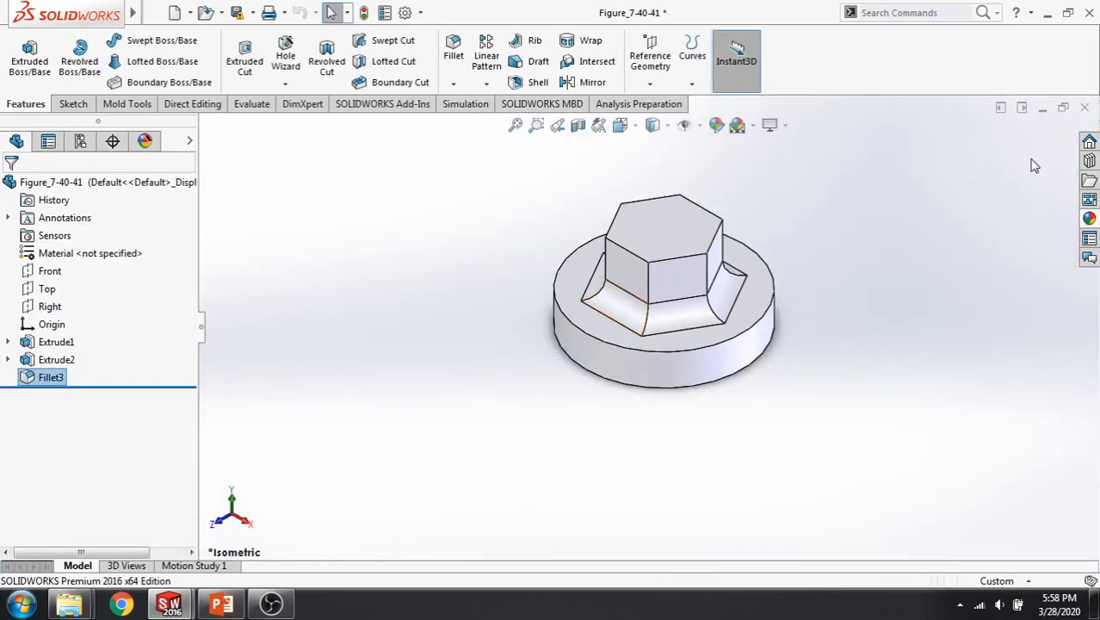
left_click(221, 603)
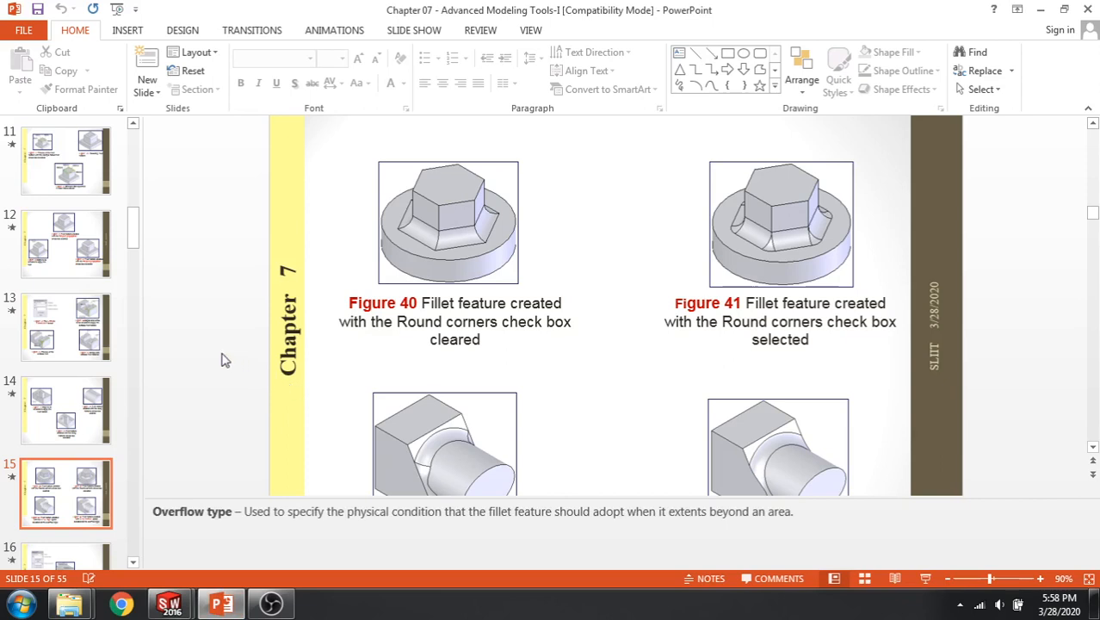
scroll(226, 360, "down", 3)
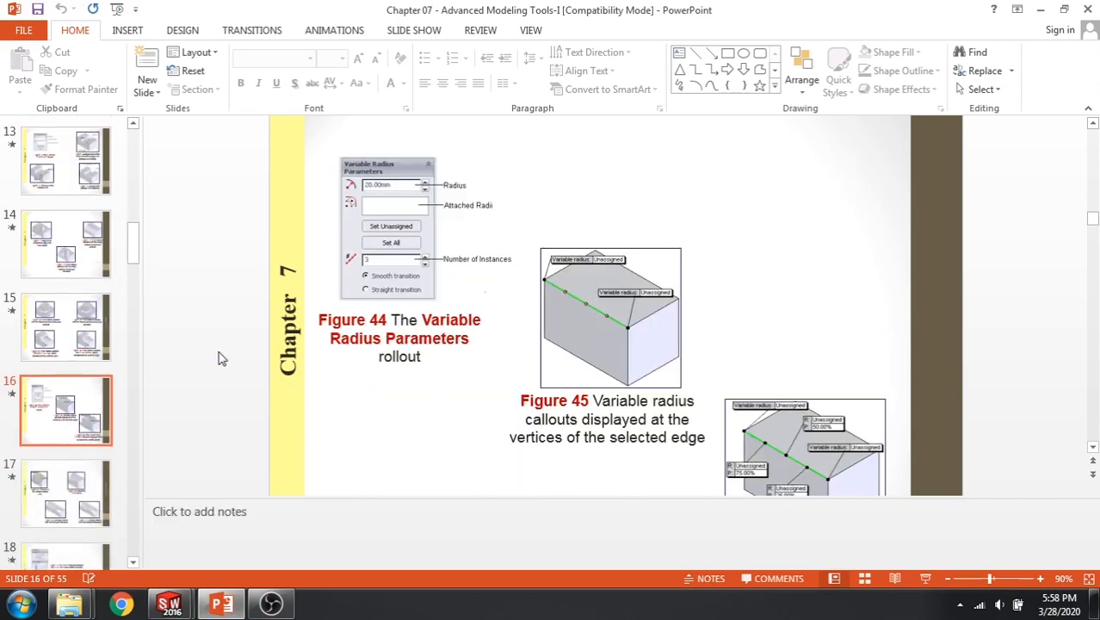
scroll(217, 352, "down", 1)
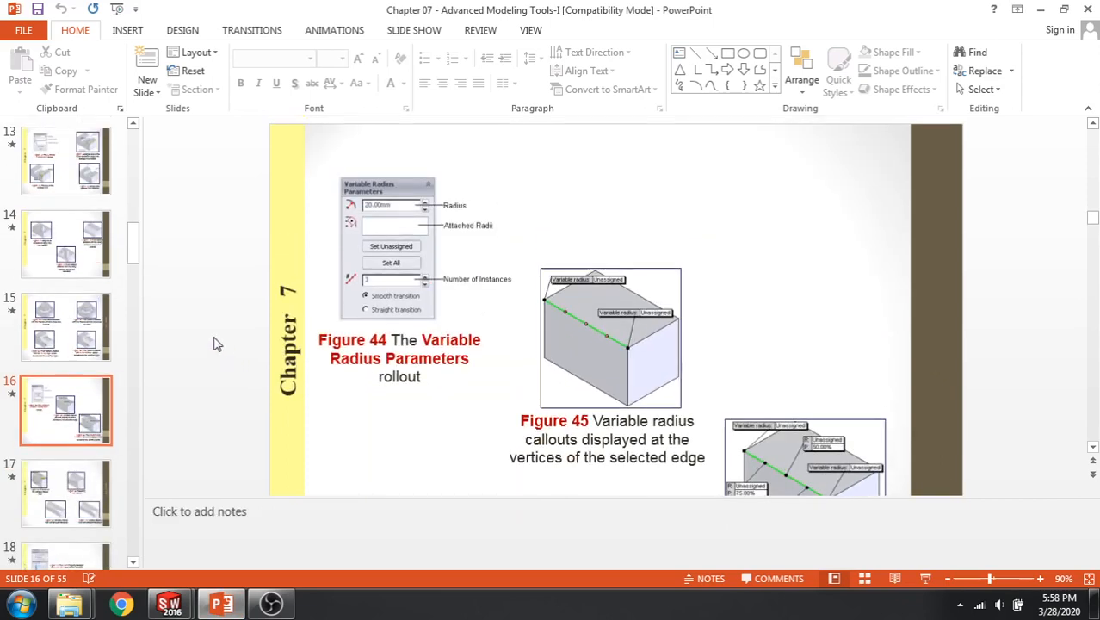
scroll(215, 343, "up", 3)
scroll(214, 345, "down", 3)
scroll(214, 343, "up", 3)
scroll(214, 343, "down", 2)
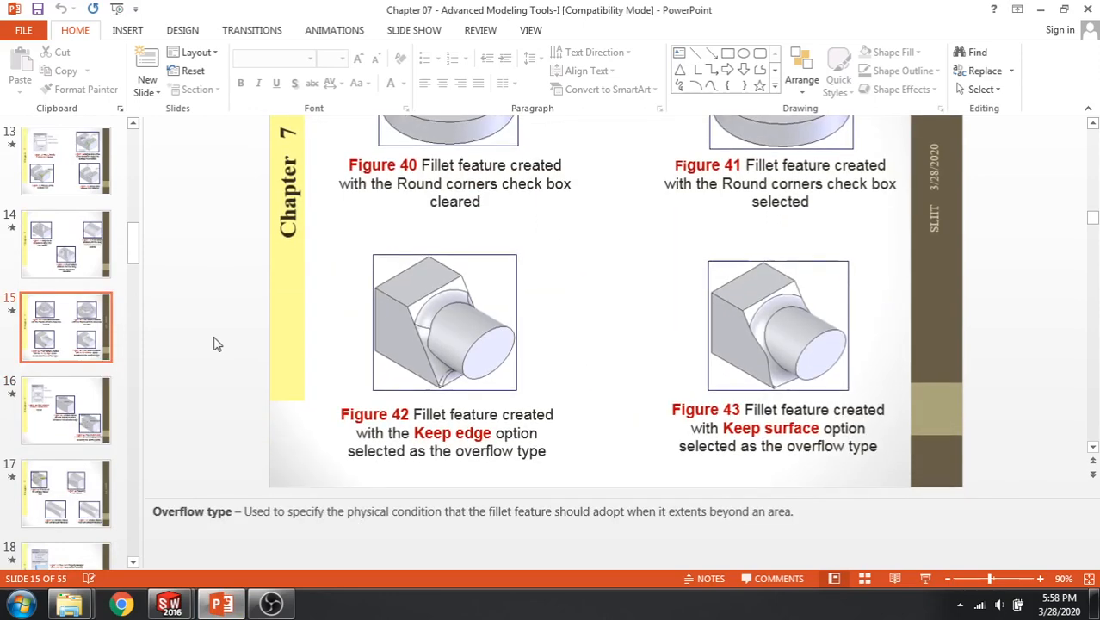
left_click(948, 581)
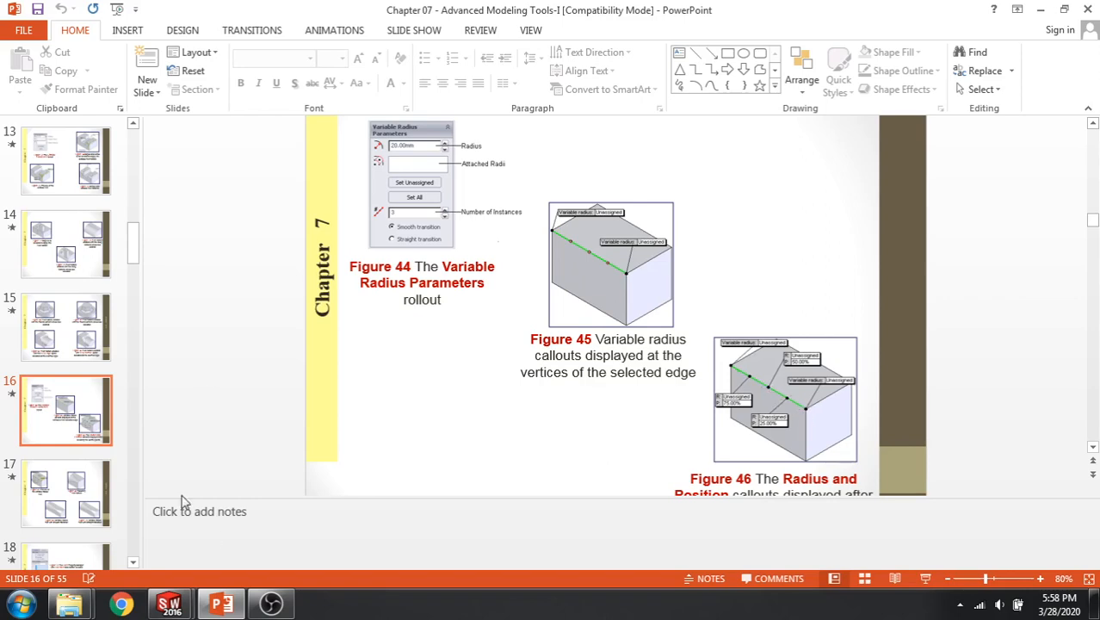
Switch to SOLIDWORKS, close Figure_7-40-41 without saving, and close the Figure_7-79-80 part
mouse_move(169, 604)
left_click(219, 568)
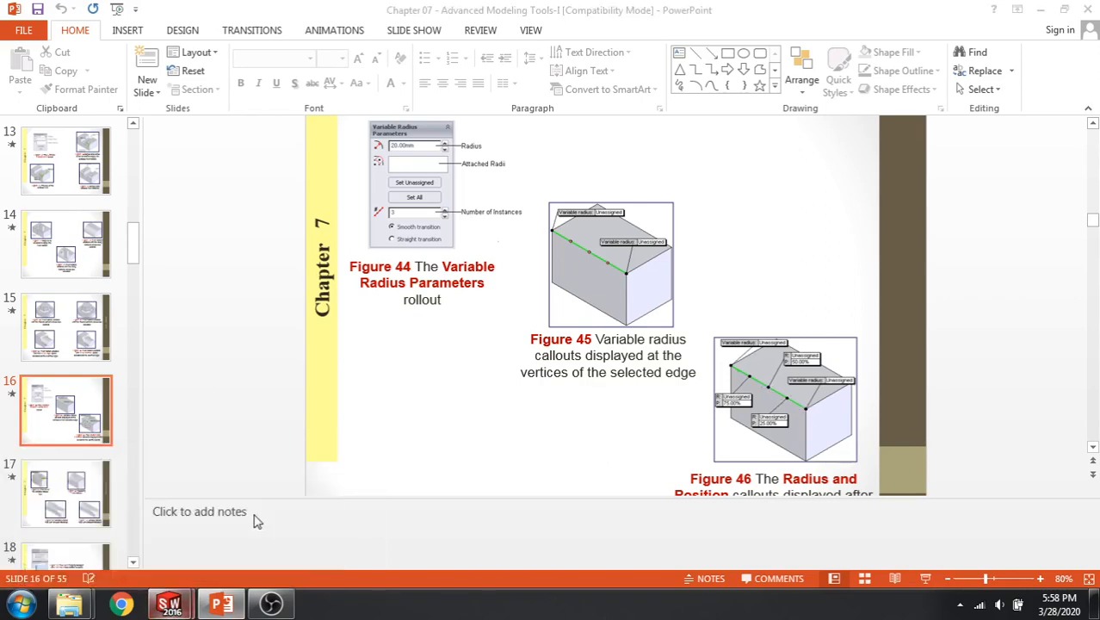
left_click(1084, 107)
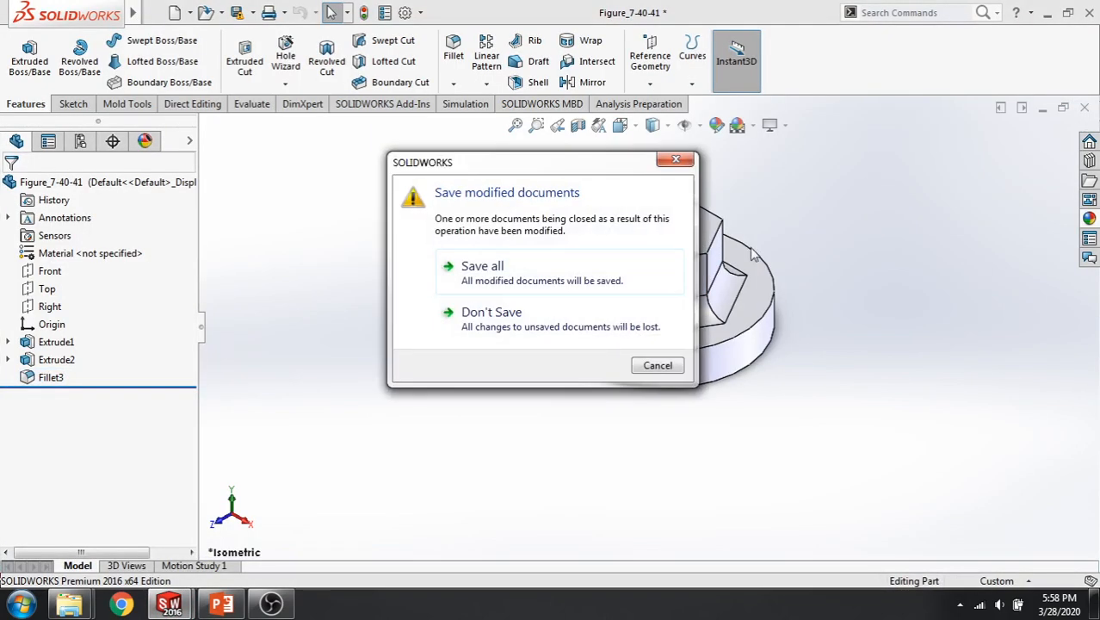
left_click(599, 320)
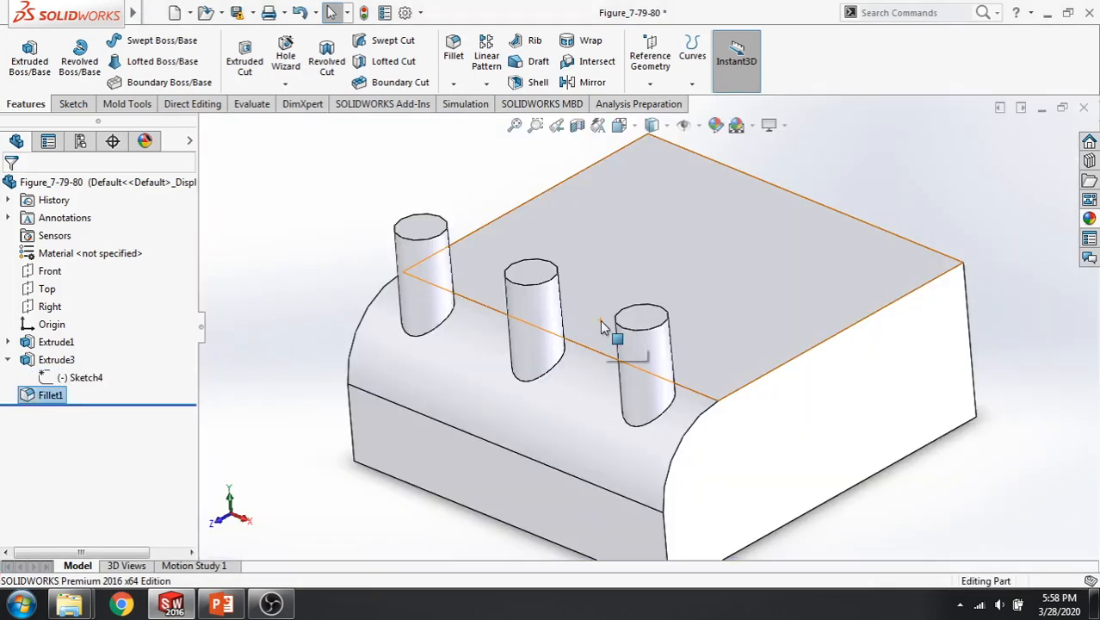
left_click(1084, 108)
left_click(469, 240)
Switch to File Explorer and open the Figure_7-45-48 part from the Chap 07 folder in SOLIDWORKS
mouse_move(86, 607)
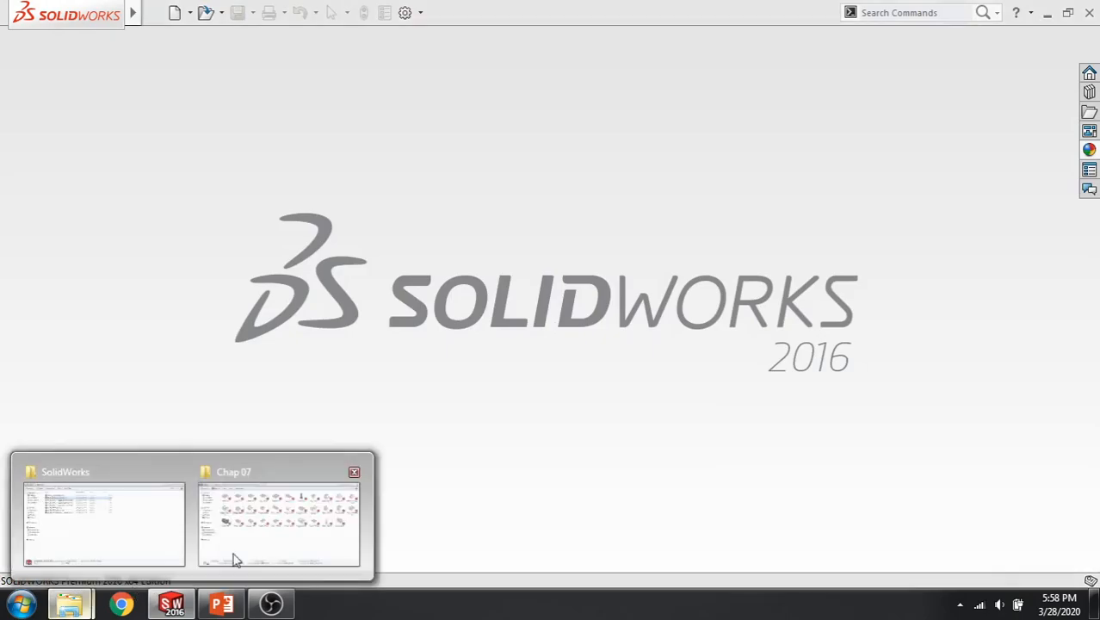
left_click(284, 507)
double_click(429, 194)
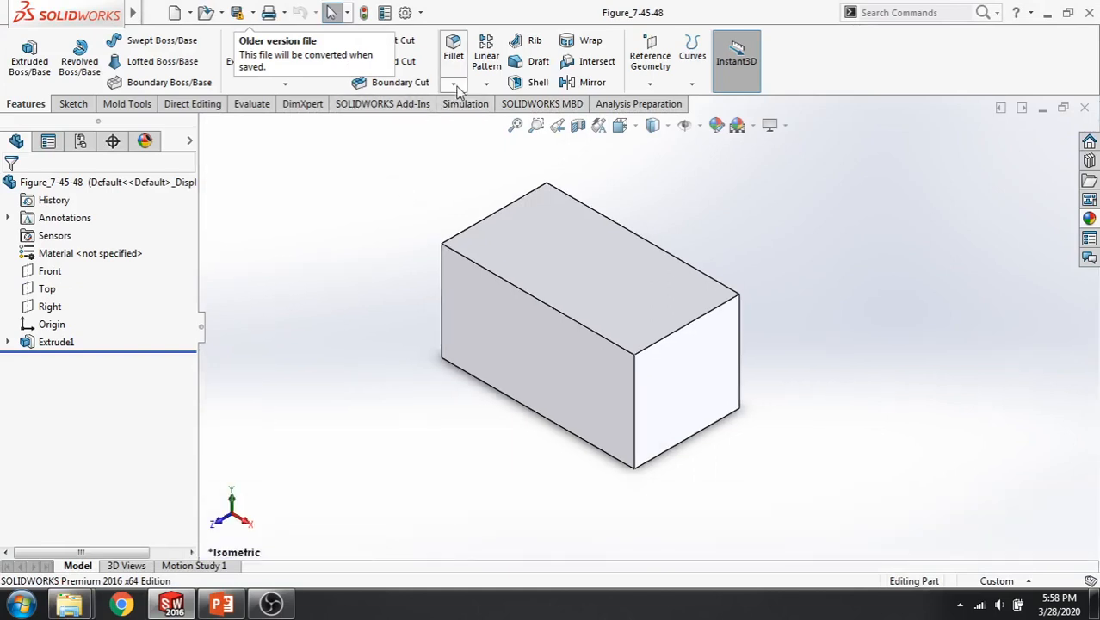
Start a variable size fillet on the long upper front edge of the block
left_click(460, 104)
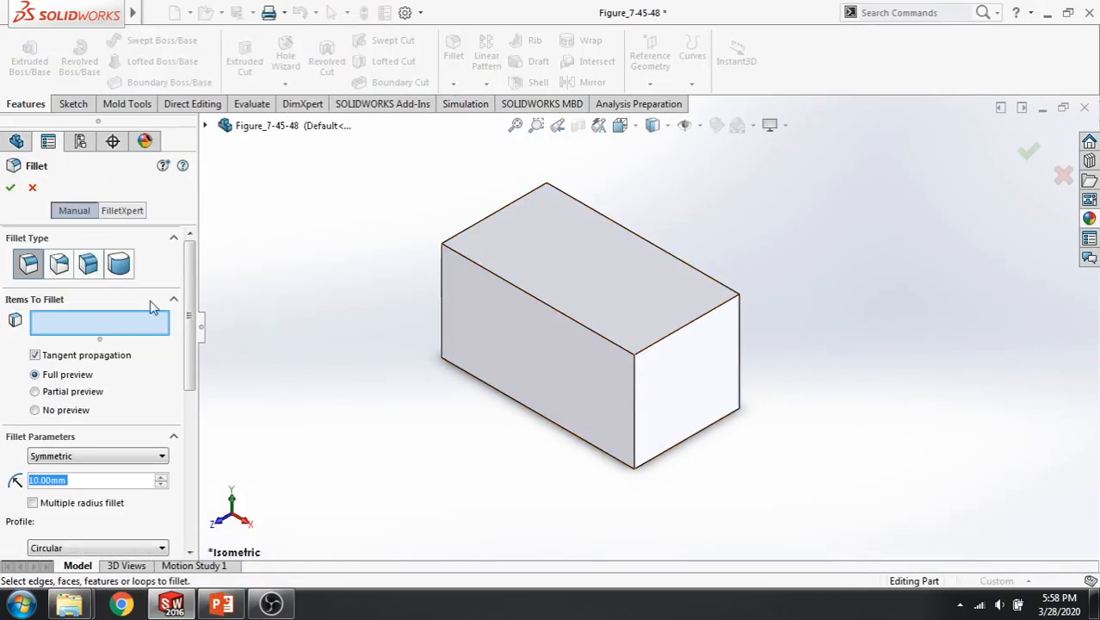
left_click(60, 265)
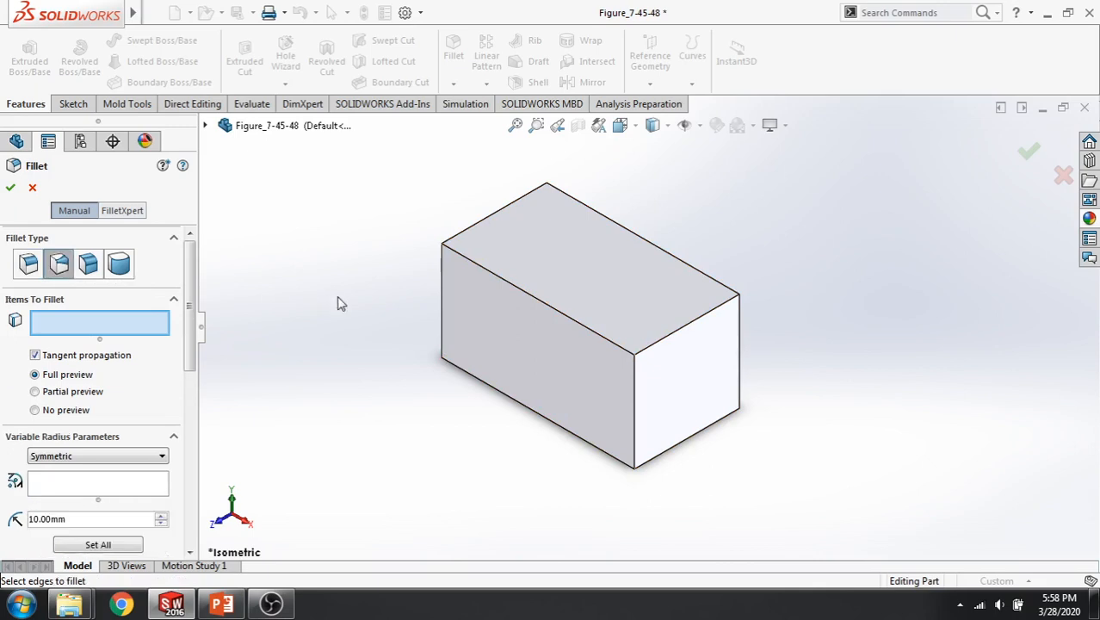
left_click(510, 293)
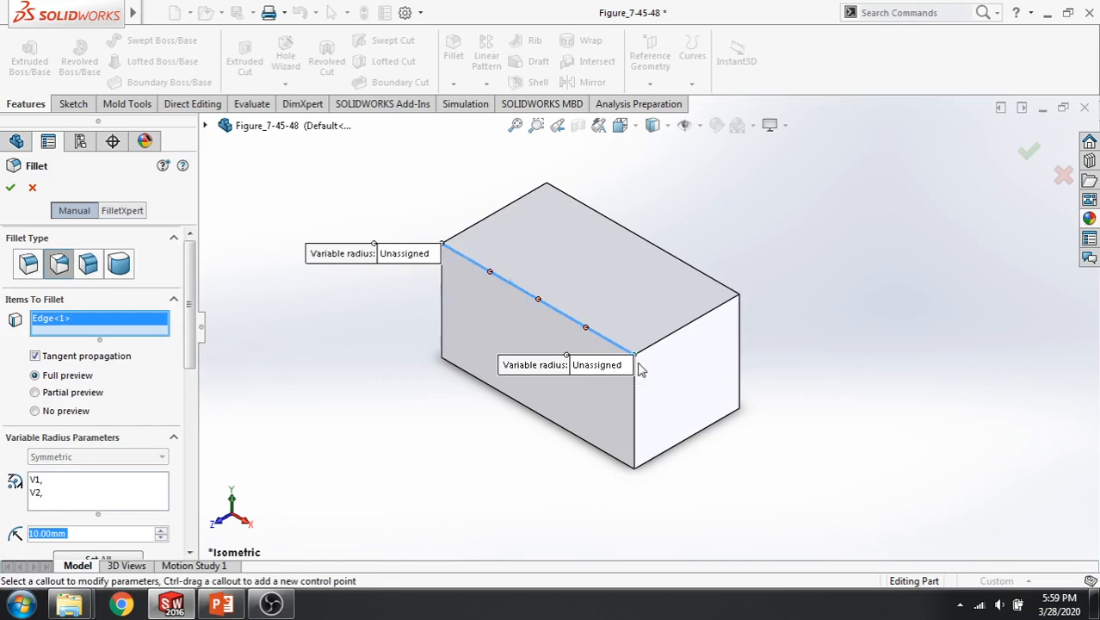
Set the variable radius to 10 mm at the edge's far-left vertex and 5 mm at its near corner vertex
left_click(404, 253)
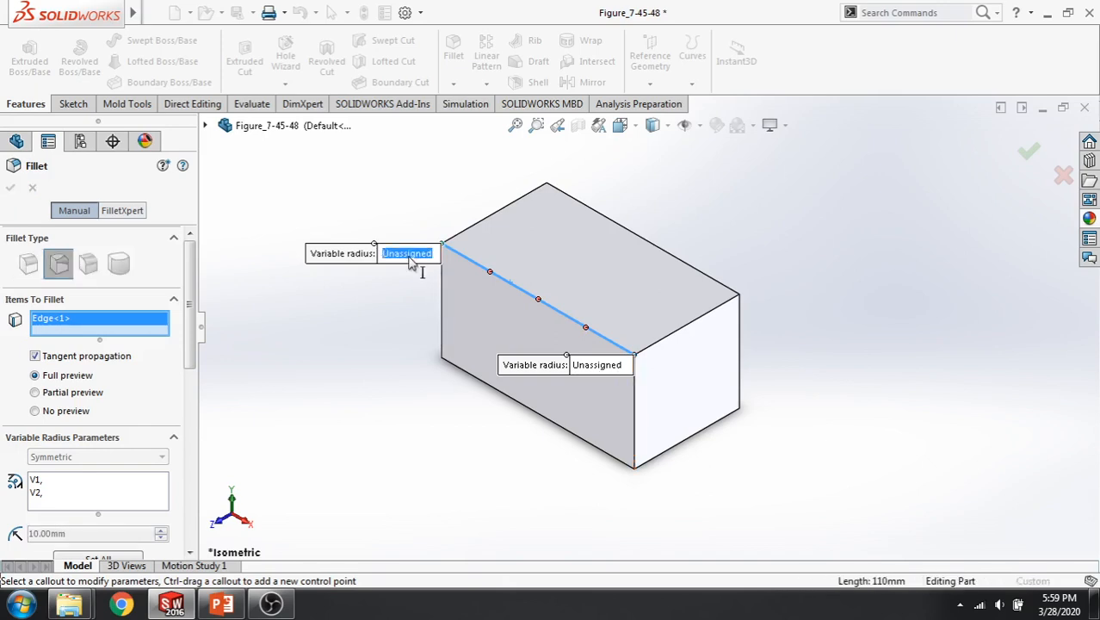
type("10")
key("Return")
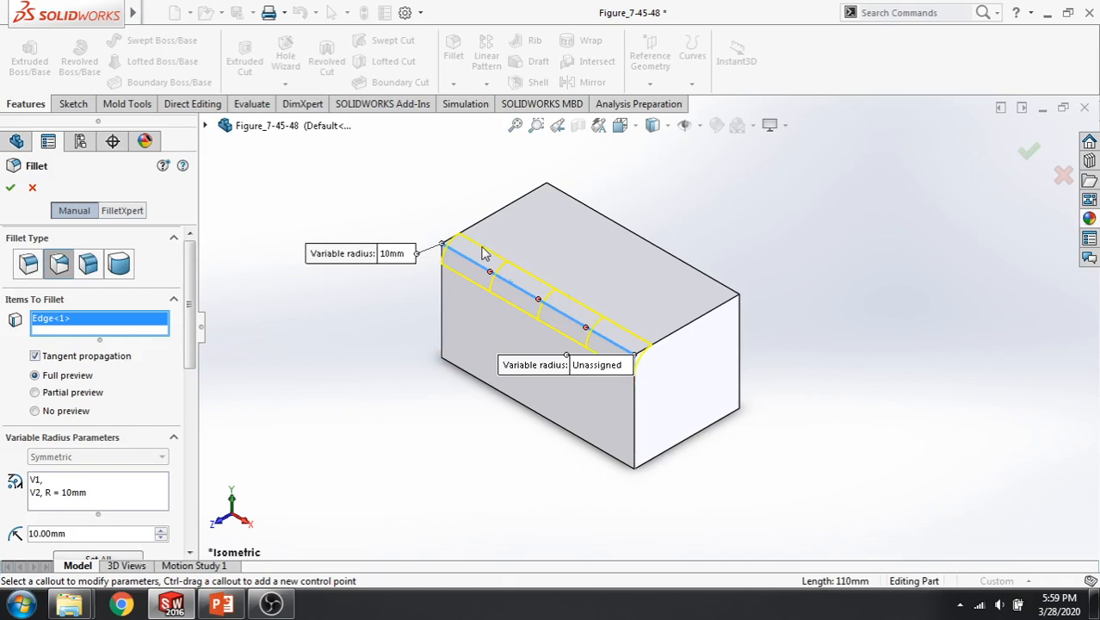
left_click(614, 365)
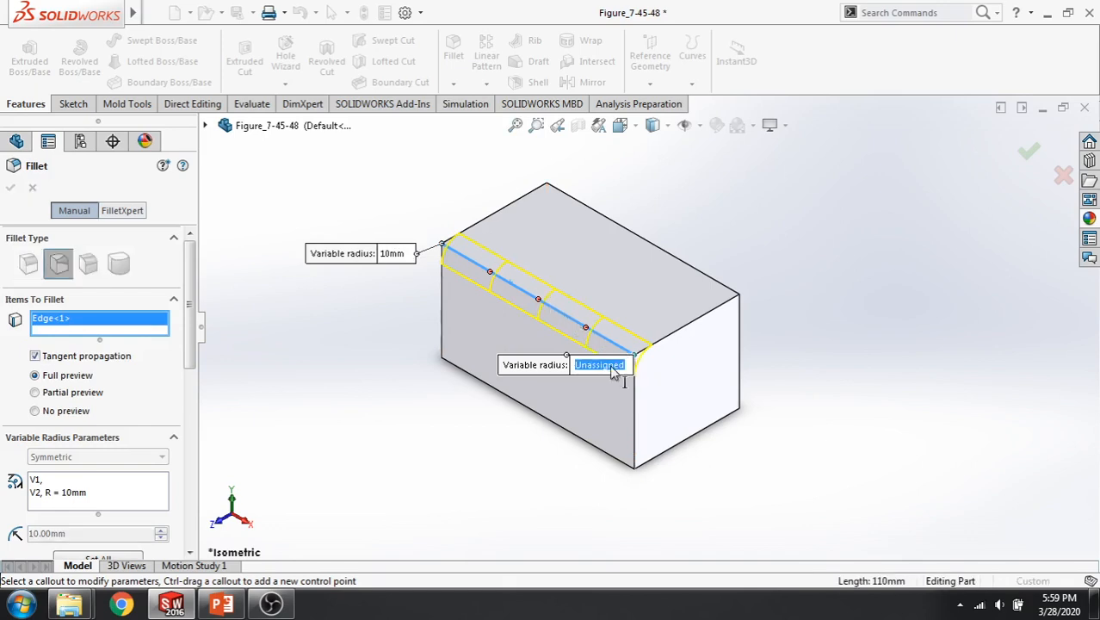
type("5")
key("Return")
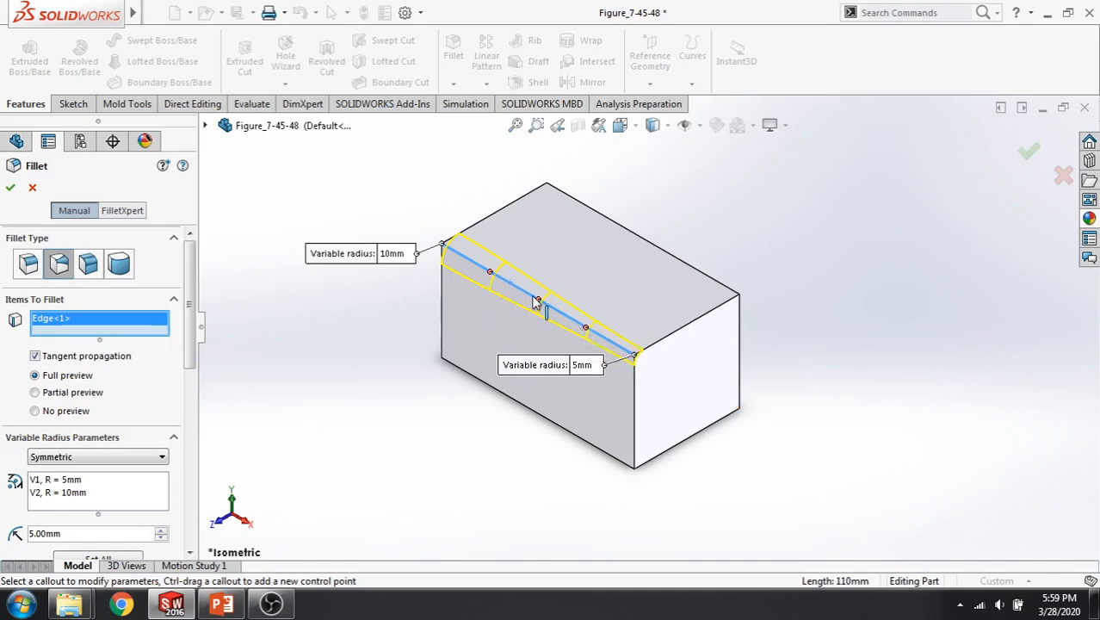
Raise the number of instances to 5 and give the control point nearest the 10 mm end a 12 mm radius
left_click_drag(191, 362, 181, 462)
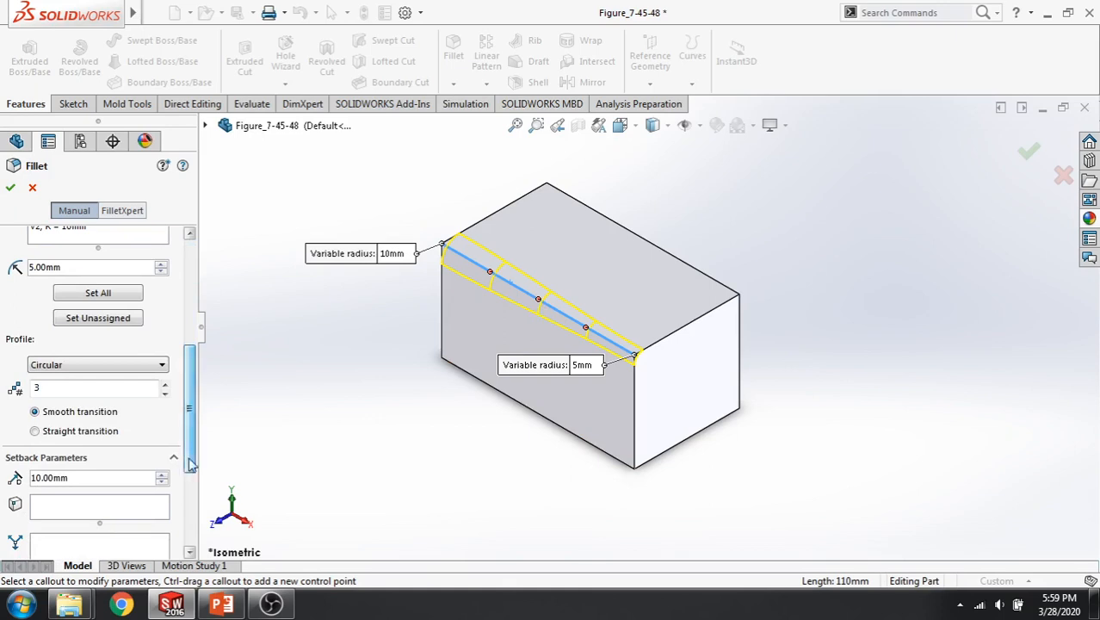
left_click(166, 386)
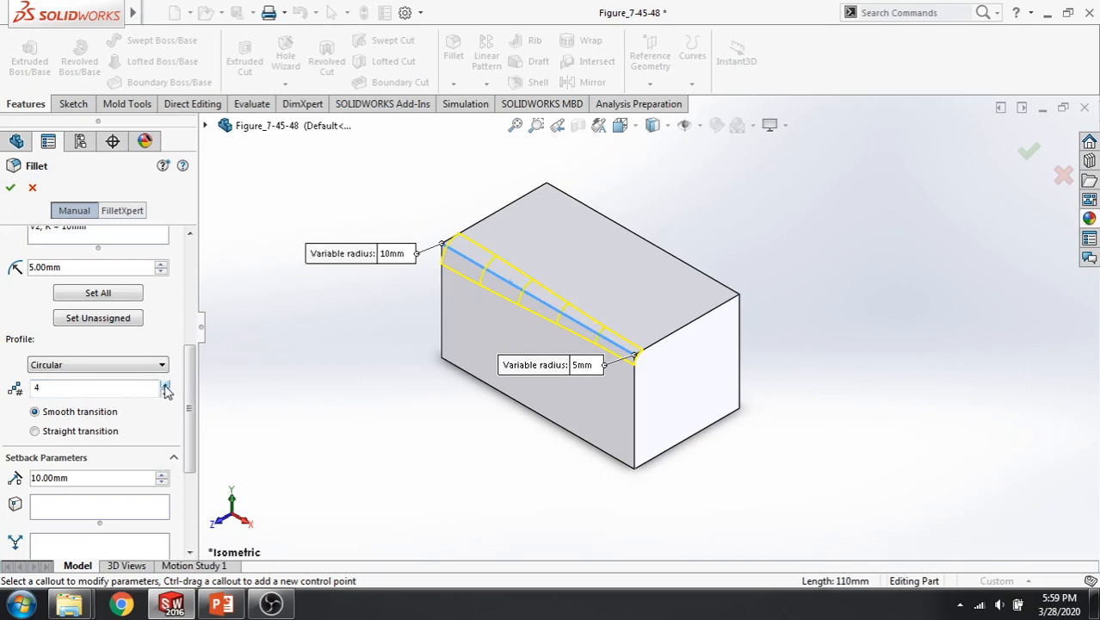
left_click(473, 261)
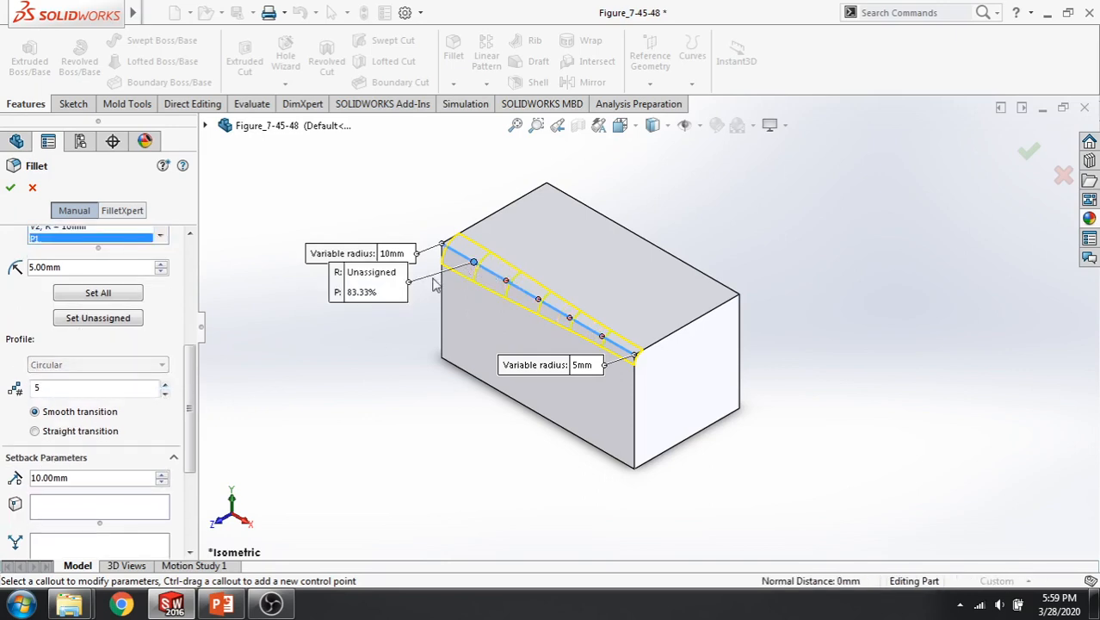
left_click(371, 274)
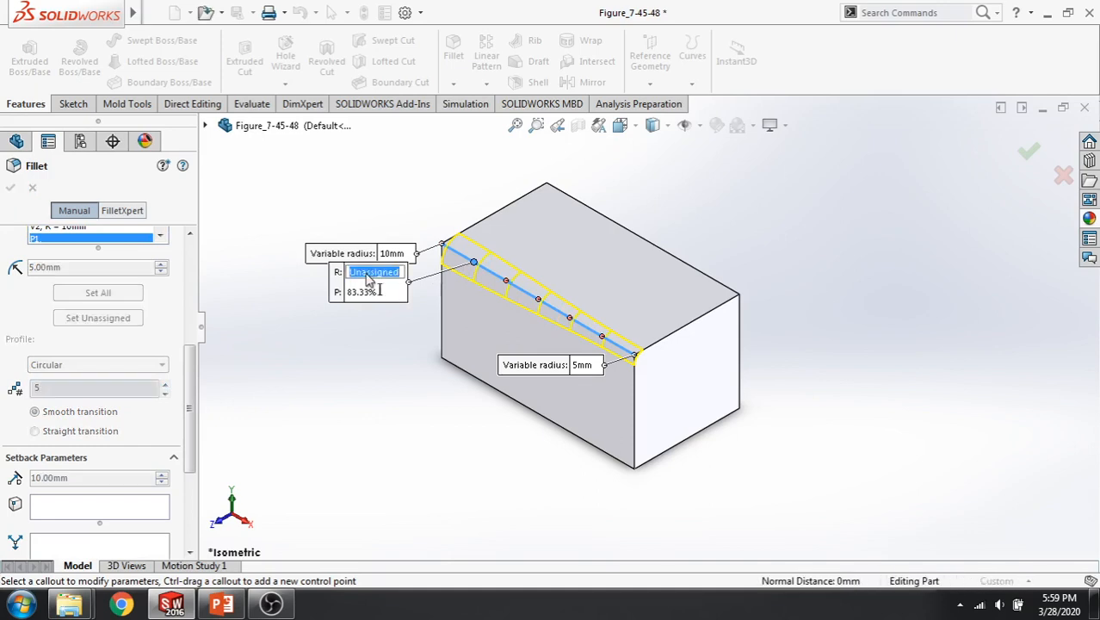
type("12")
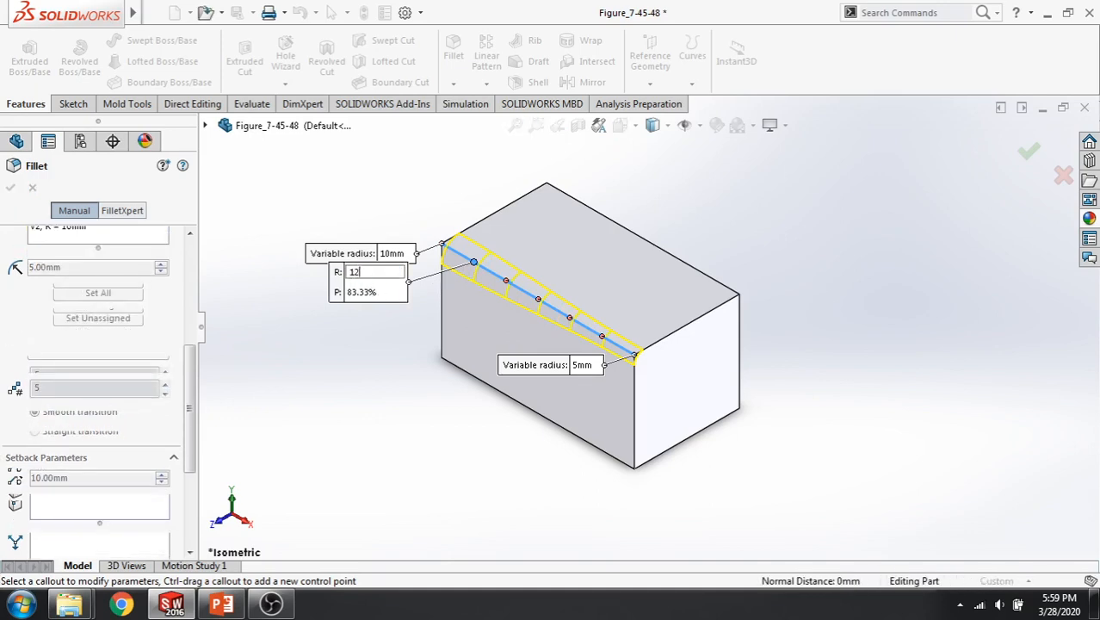
key("Return")
Activate the control point at 66.67% along the edge and try to set its radius to 5 mm
left_click(505, 281)
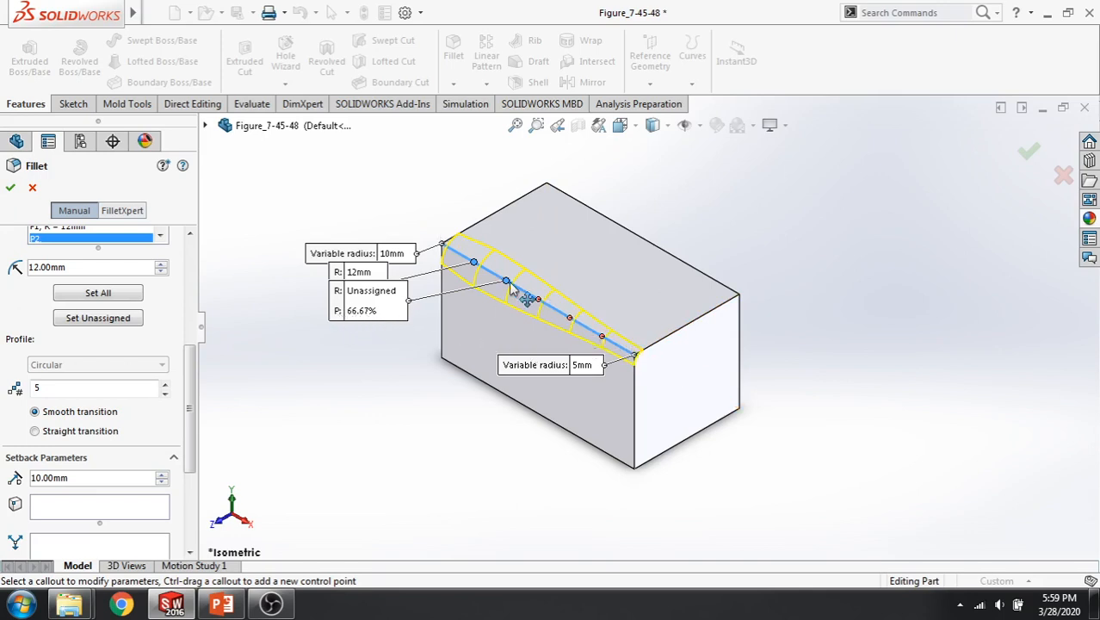
left_click(368, 293)
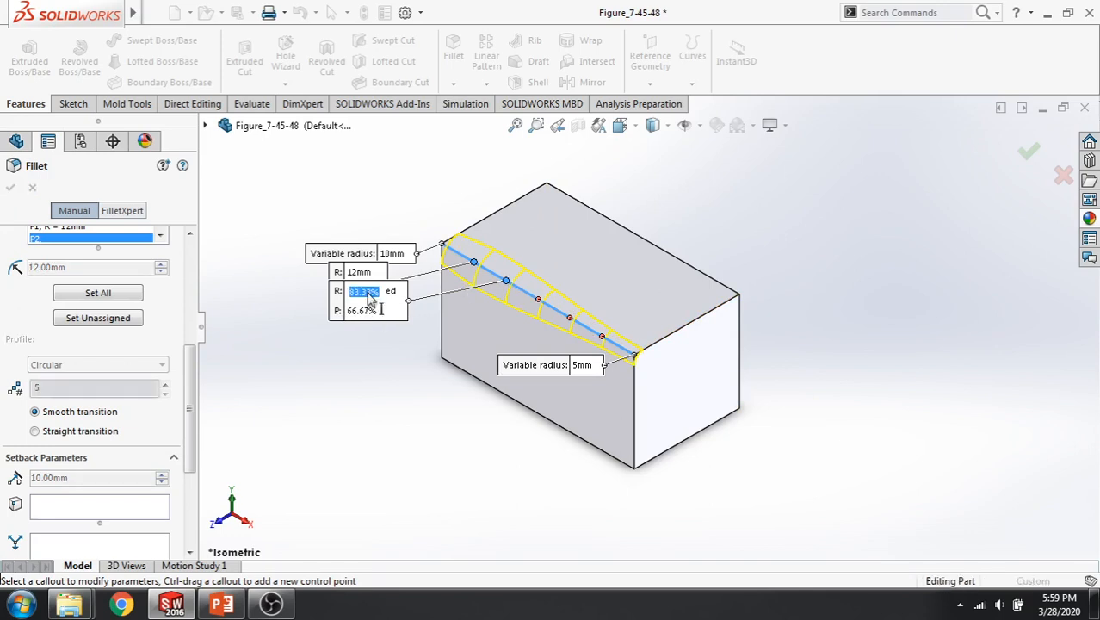
type("5")
key("Return")
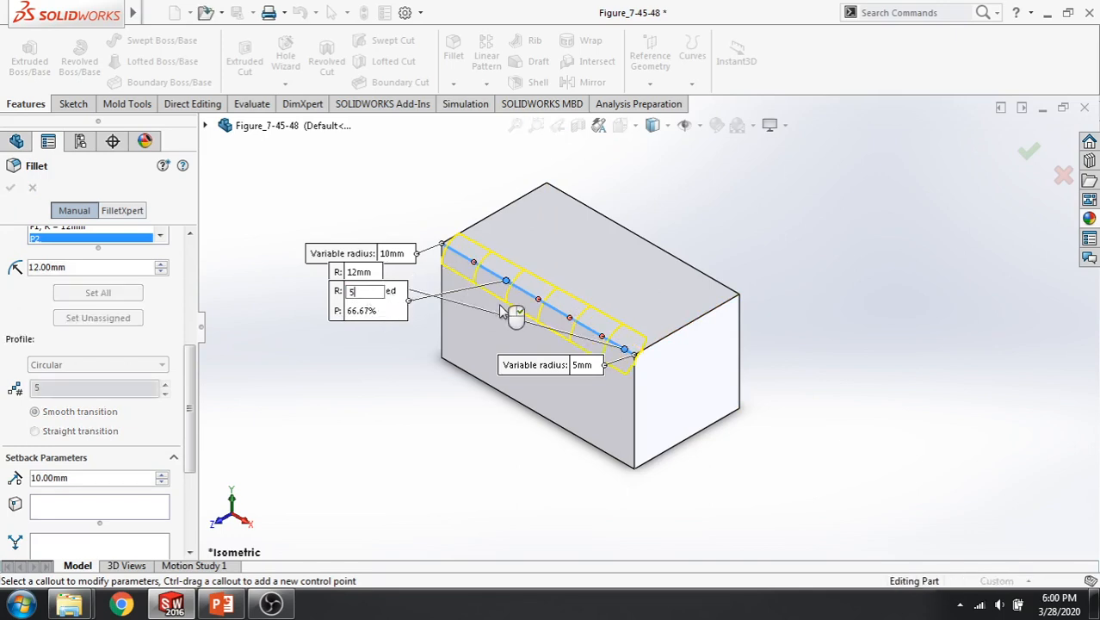
Activate the control point at the edge's midpoint and try to set its radius to 15 mm
left_click(538, 301)
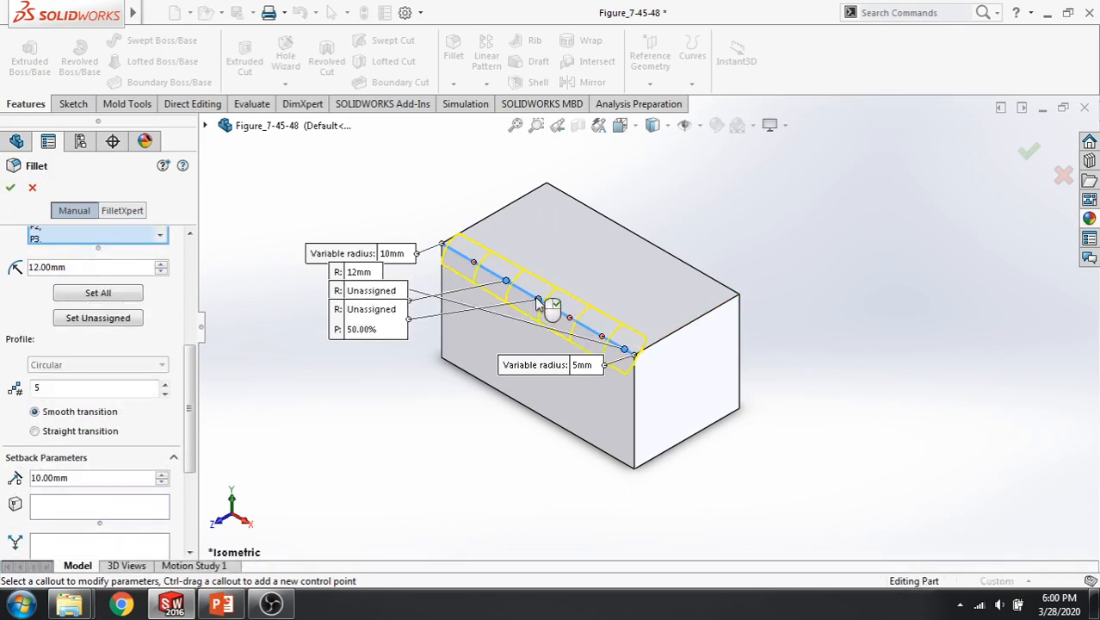
left_click(363, 312)
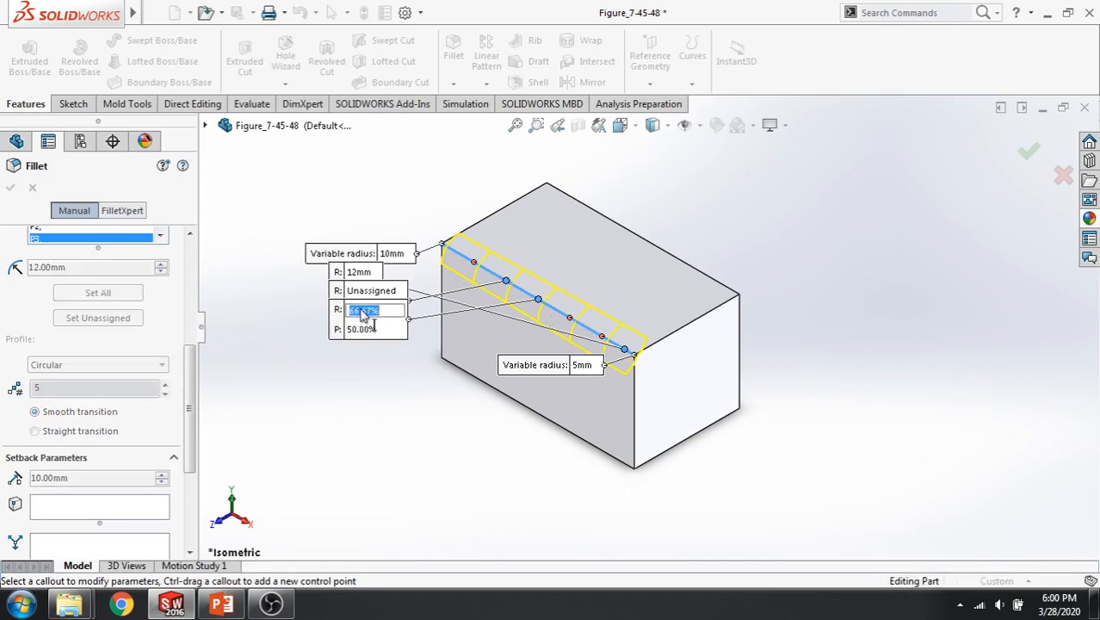
type("15")
key("Return")
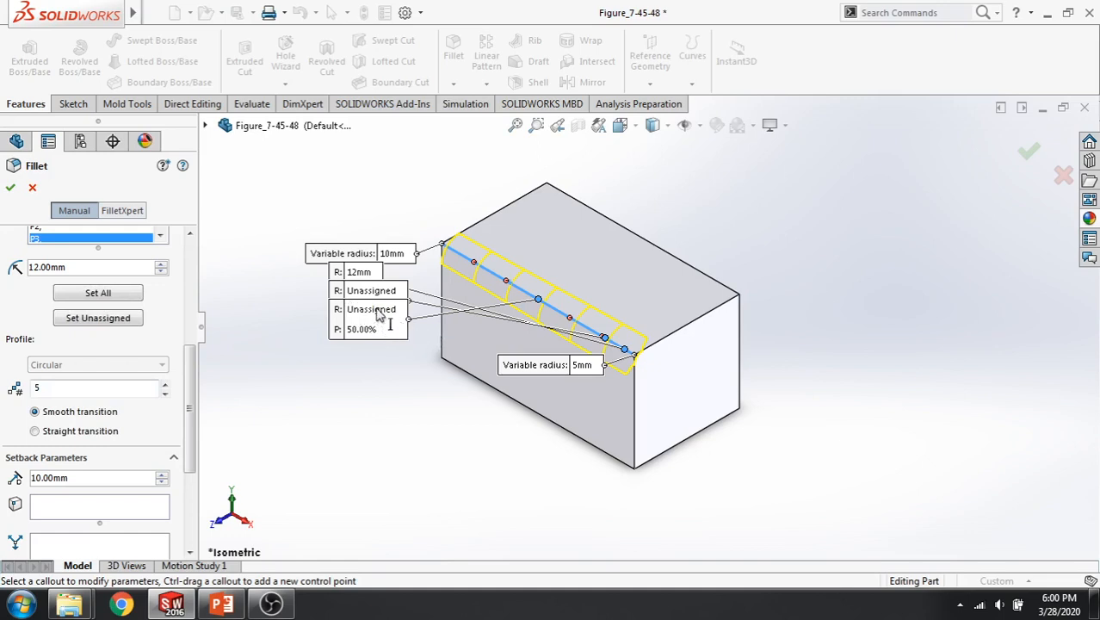
left_click(373, 309)
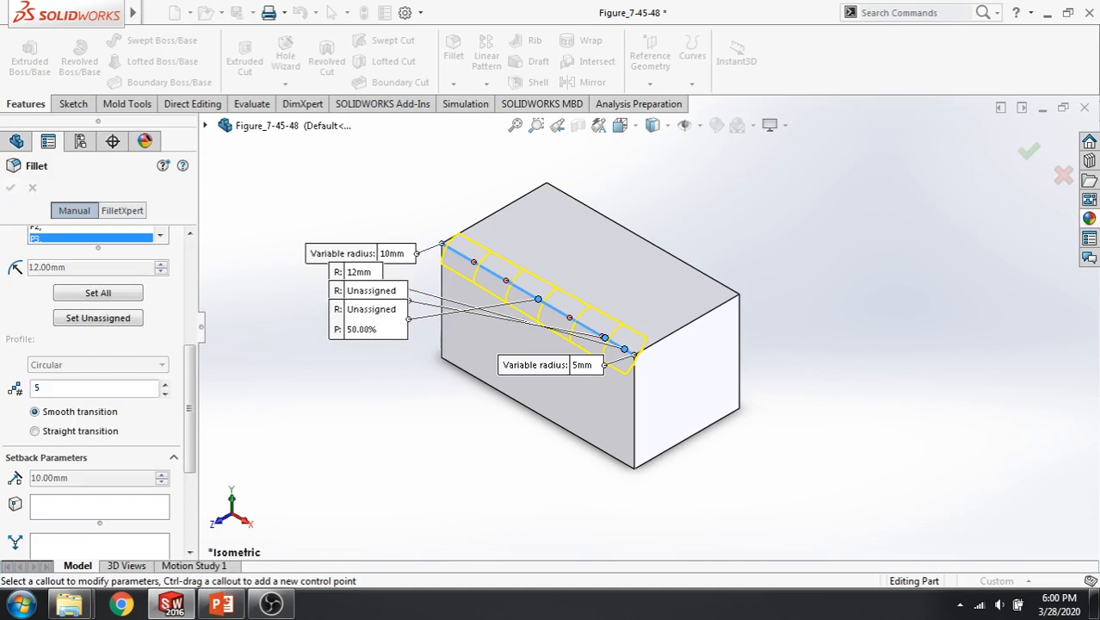
left_click(373, 309)
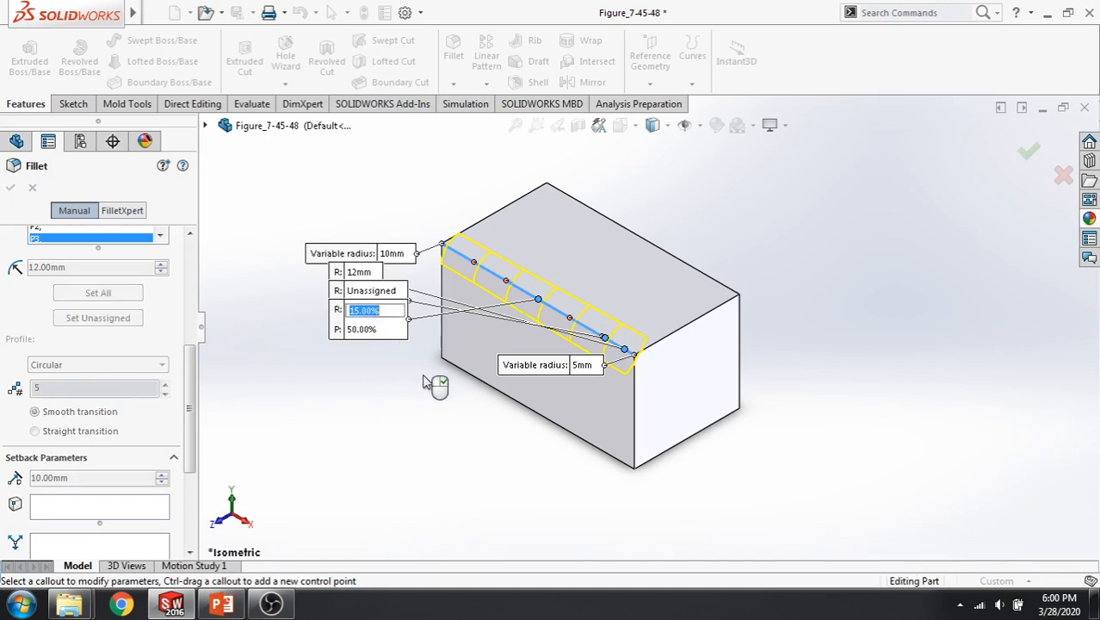
left_click(393, 376)
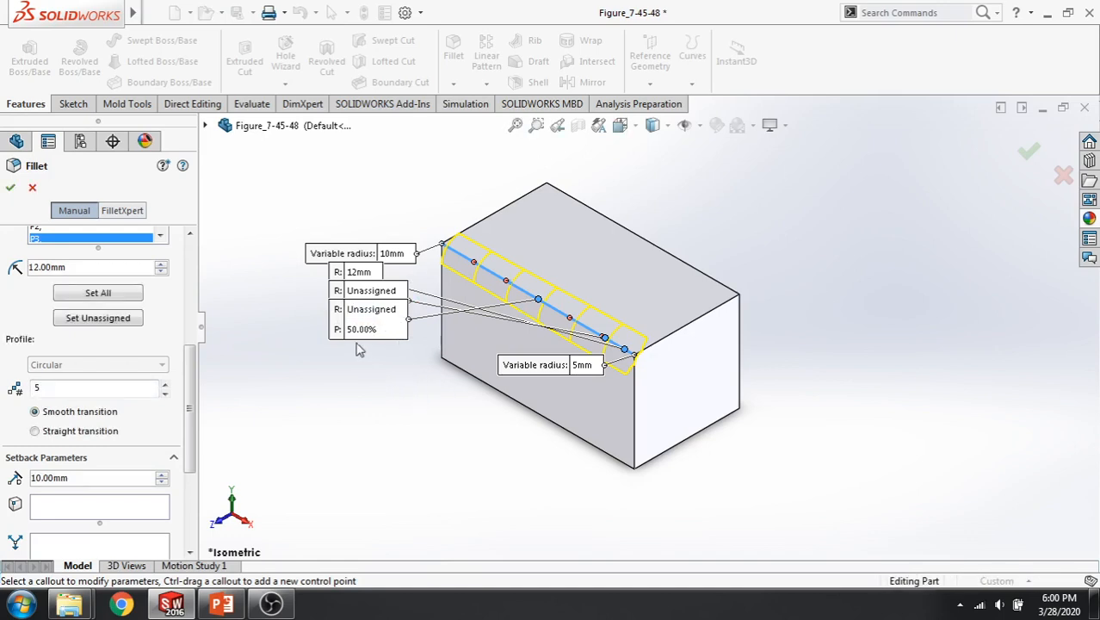
Spread the three control point callouts apart so the 50%, 15% and 5% positions can be read separately
left_click_drag(350, 331, 368, 443, "ctrl")
left_click_drag(355, 340, 261, 403)
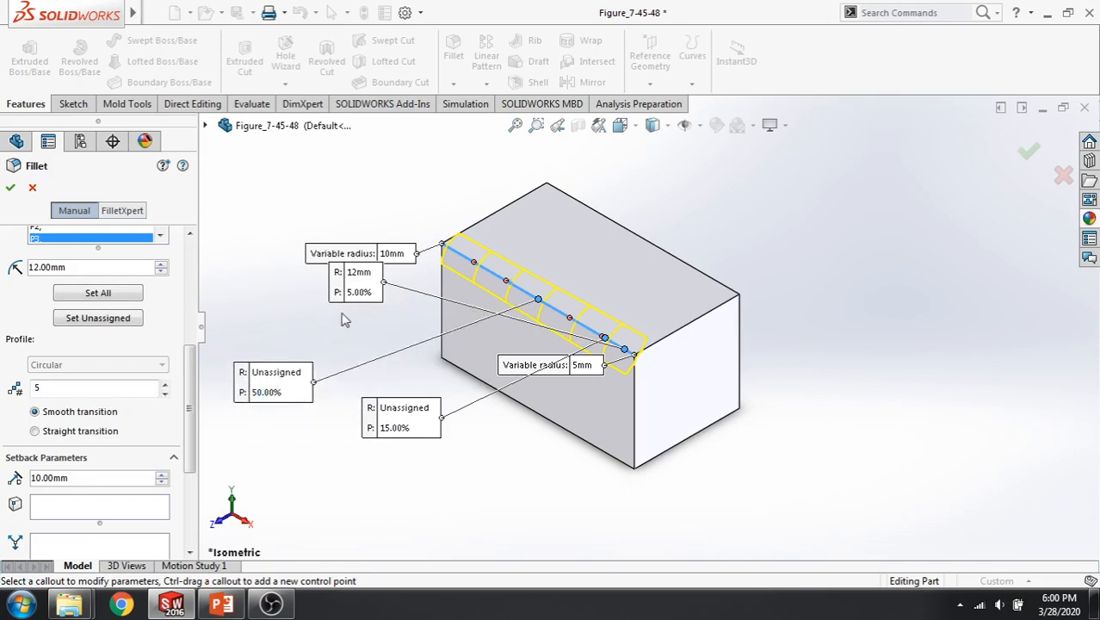
left_click_drag(344, 295, 272, 338)
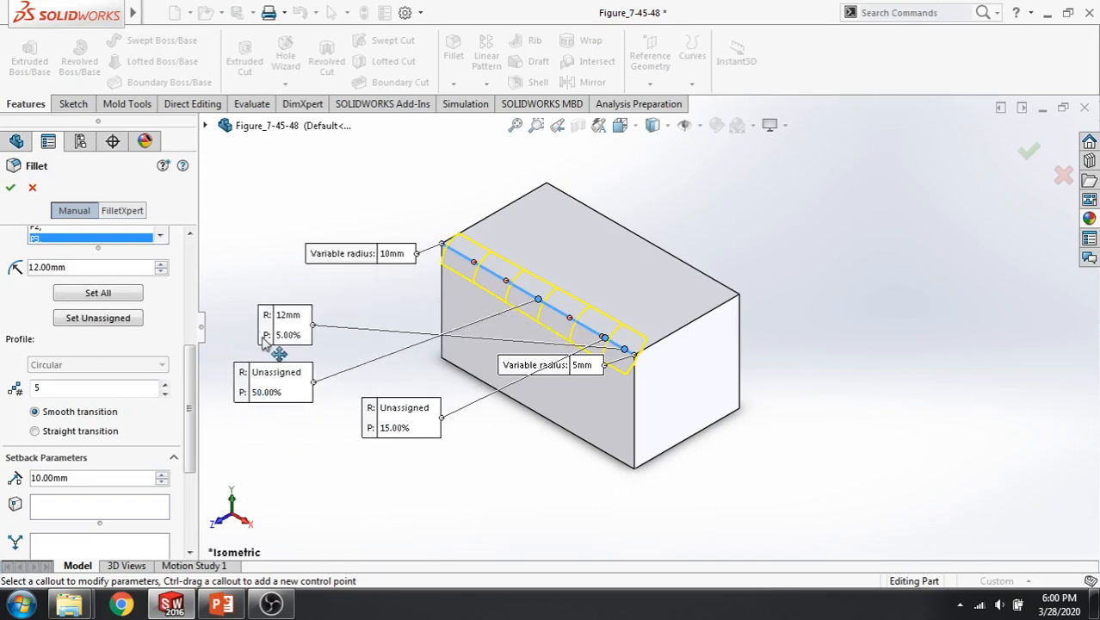
Set the radius at the edge's 50% control point to 15 mm and apply the variable radius fillet
left_click(282, 378)
type("15")
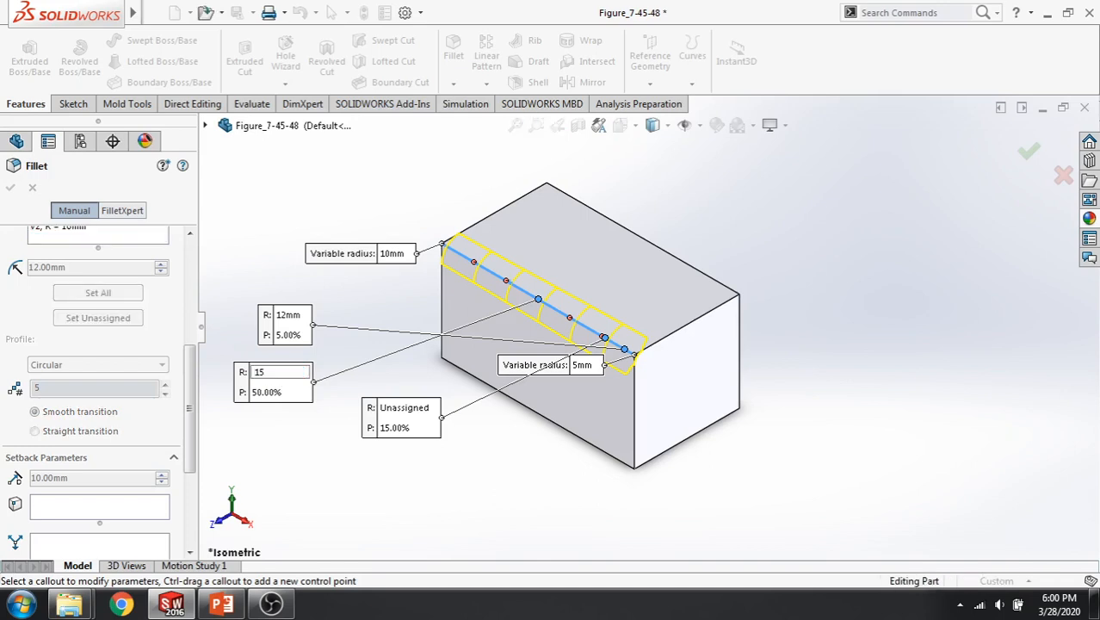
key("Return")
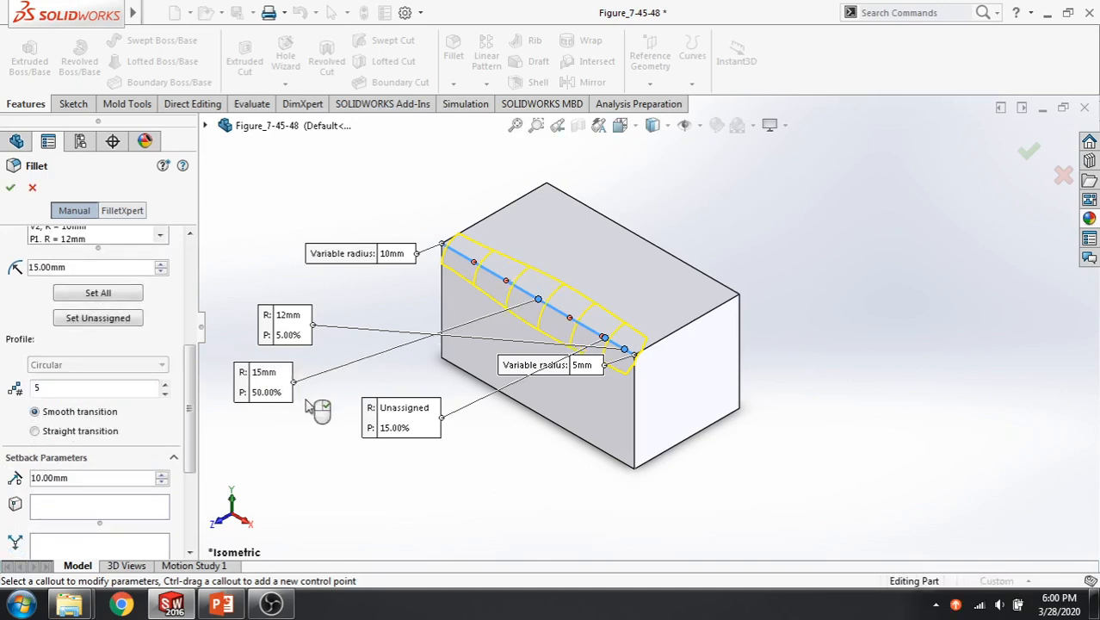
left_click(10, 187)
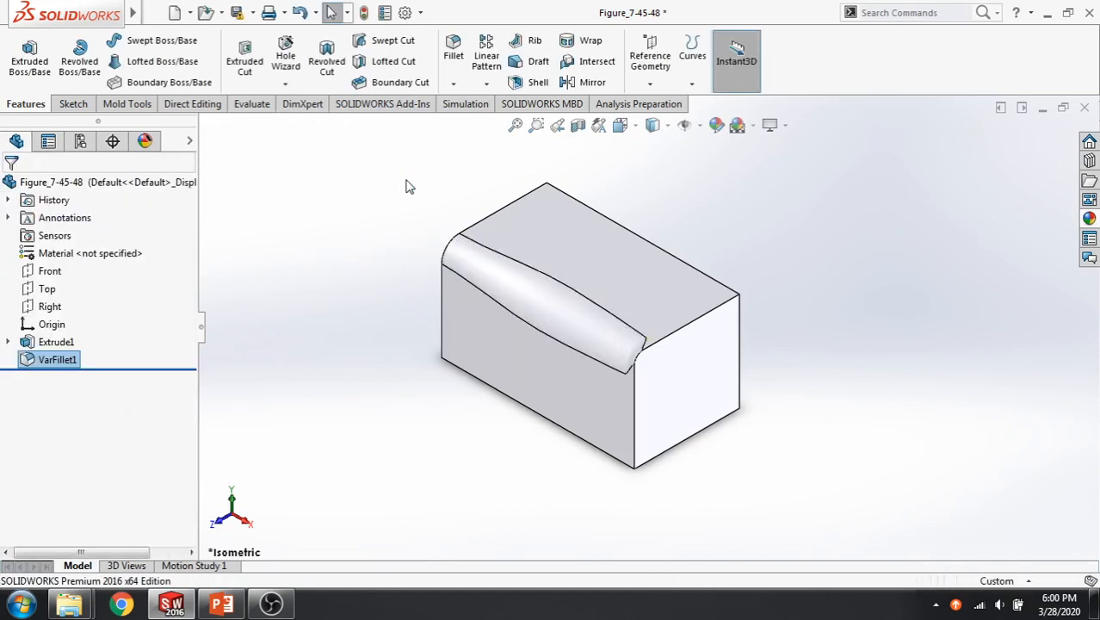
Inspect the finished variable radius fillet and close the part
left_click(386, 200)
middle_click_drag(395, 222, 393, 191)
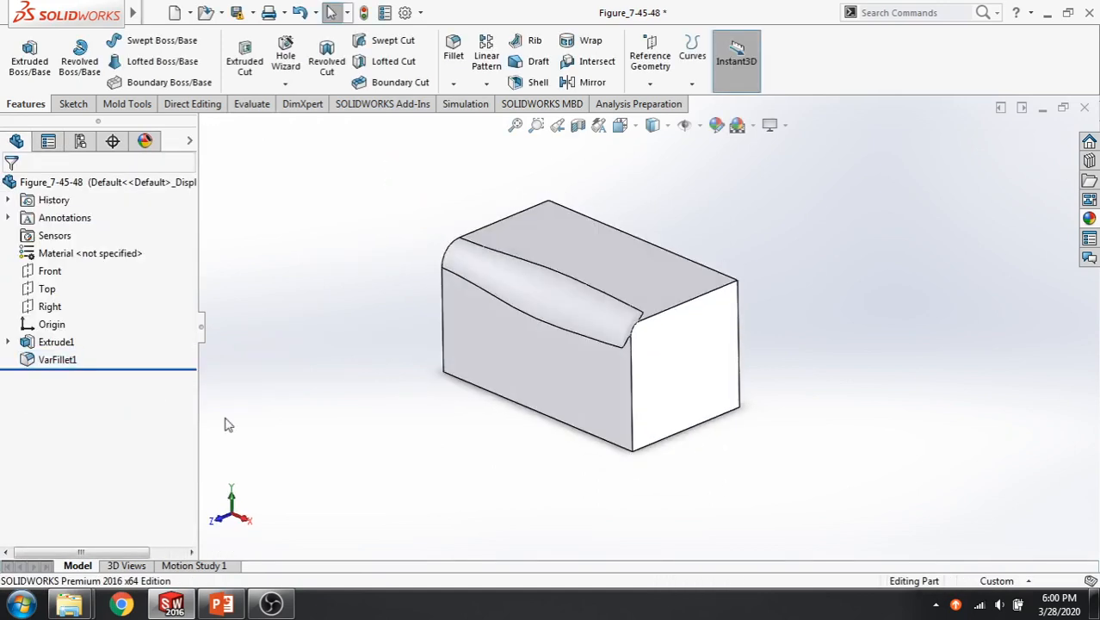
left_click(1087, 110)
left_click(504, 331)
Switch to PowerPoint and review the slides from the variable radius fillet figures to the face fillet figures 51 to 53
left_click(225, 607)
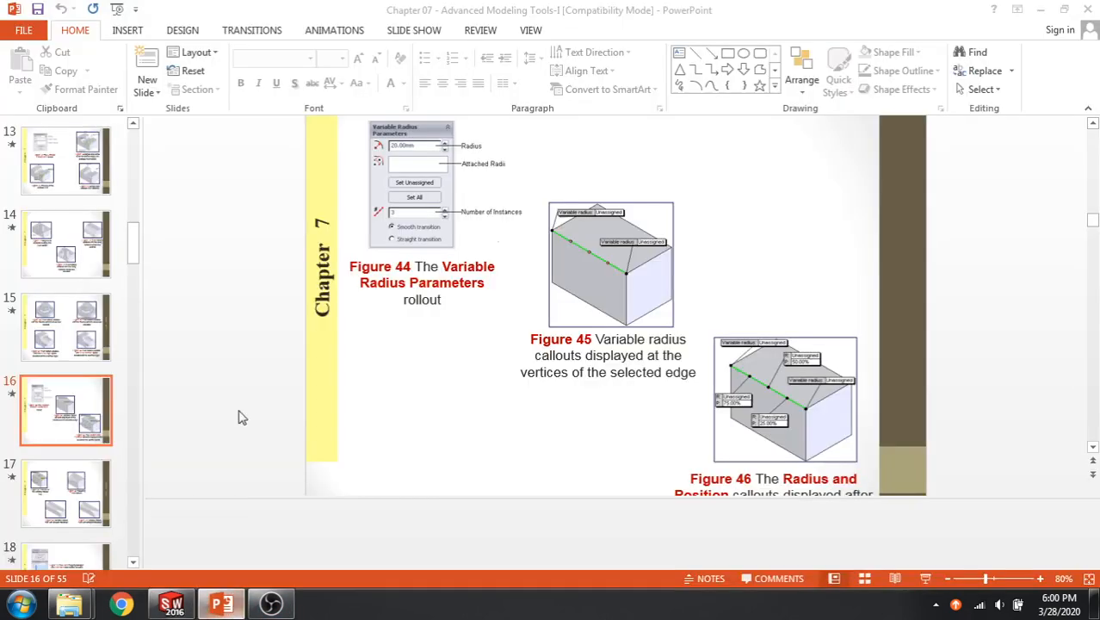
scroll(235, 387, "down", 3)
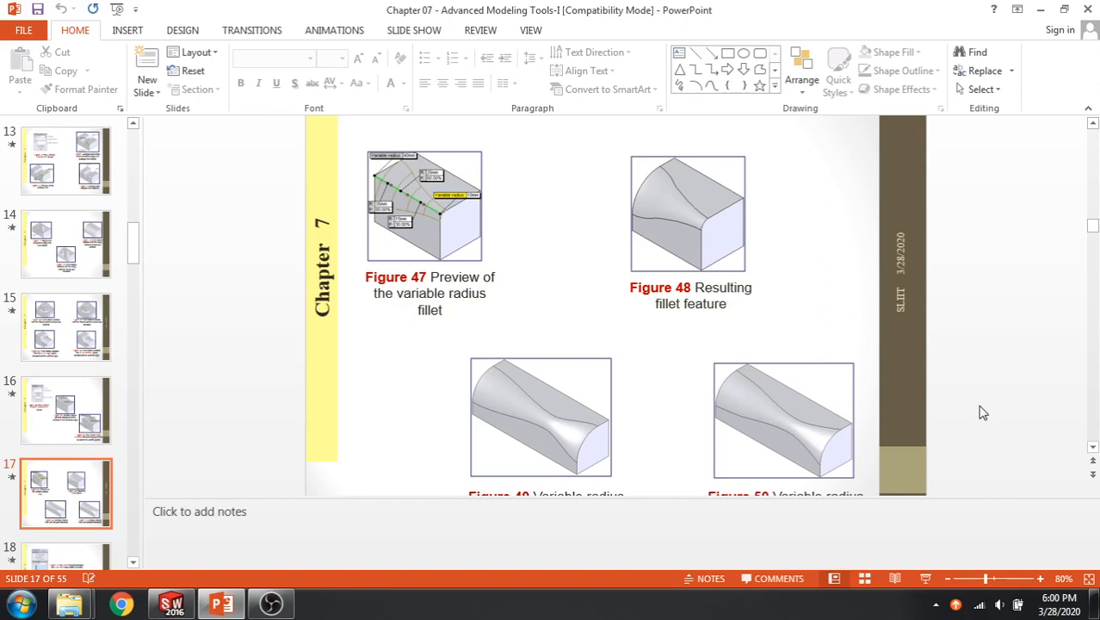
scroll(983, 413, "down", 1)
scroll(747, 365, "up", 1)
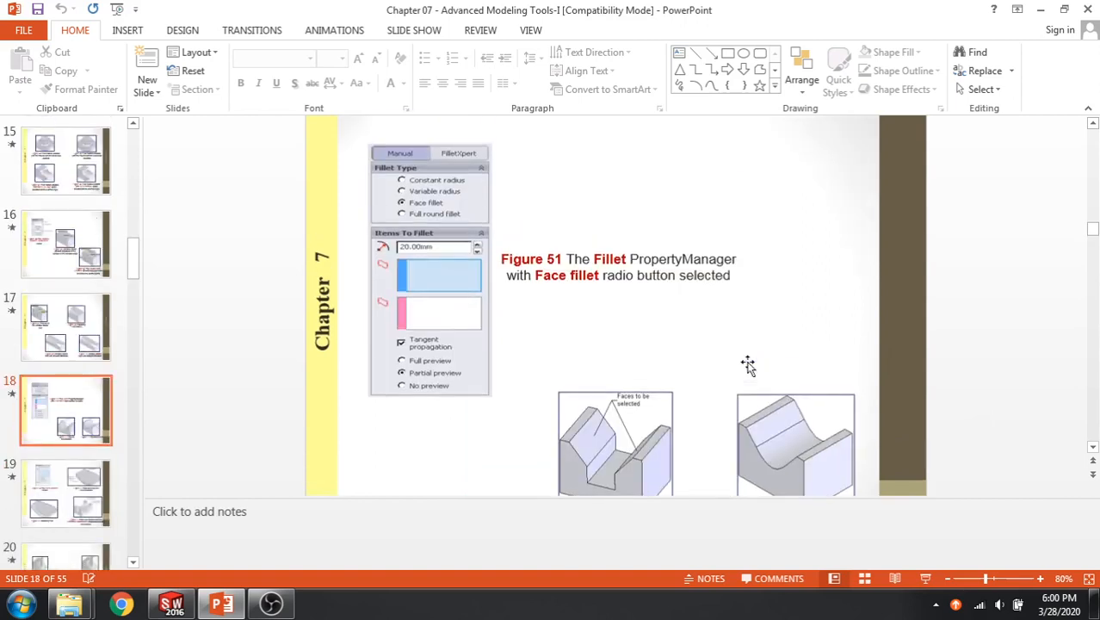
scroll(747, 365, "down", 1)
scroll(745, 364, "down", 1)
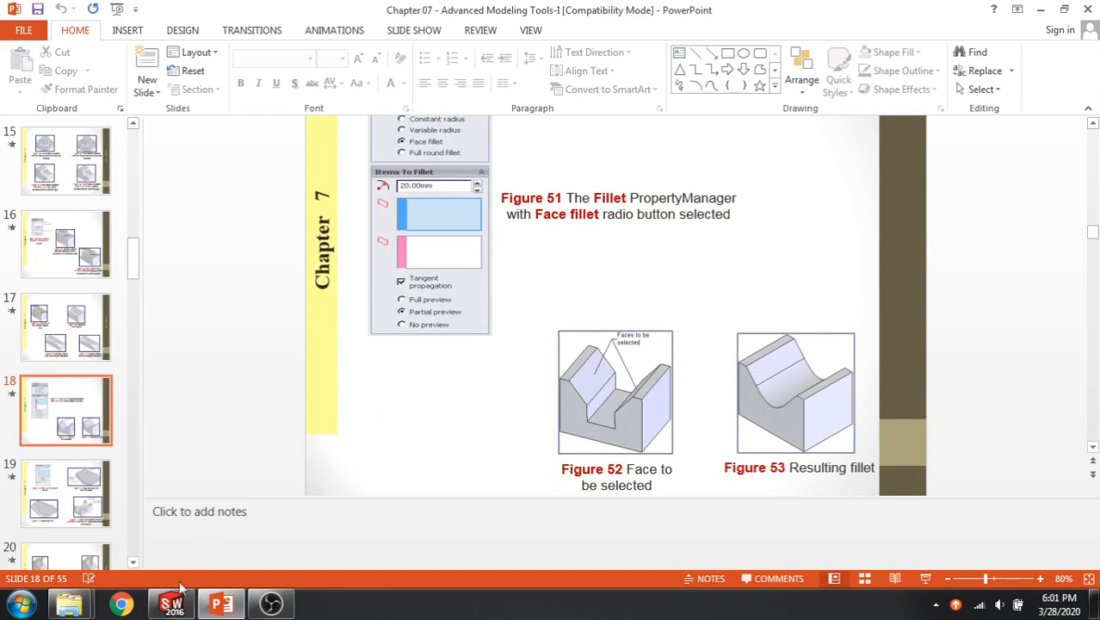
Switch to the Chap 07 folder and open the part Figure_7-52-53 in SOLIDWORKS
mouse_move(68, 602)
left_click(349, 471)
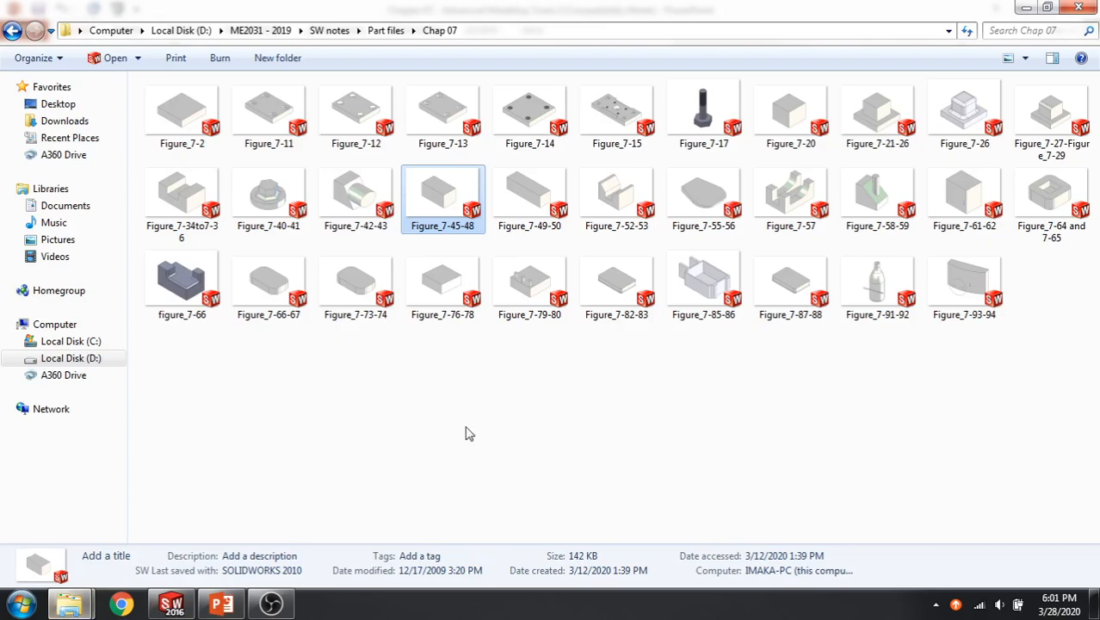
double_click(598, 204)
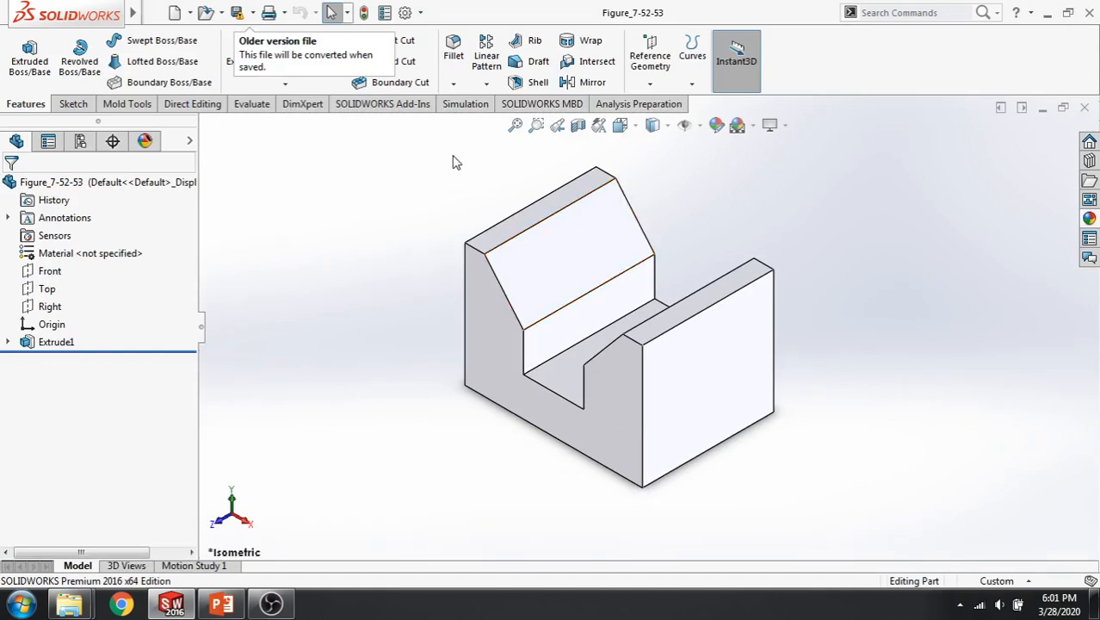
Start a face fillet and select the notch's two sloped inner faces in the first face set
left_click(456, 84)
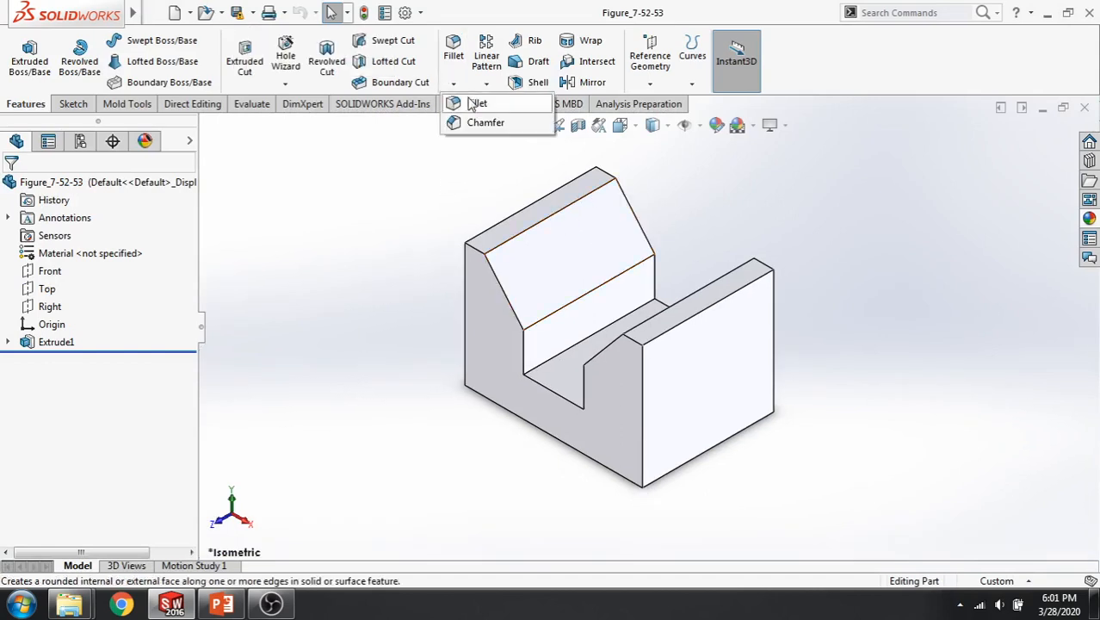
left_click(474, 100)
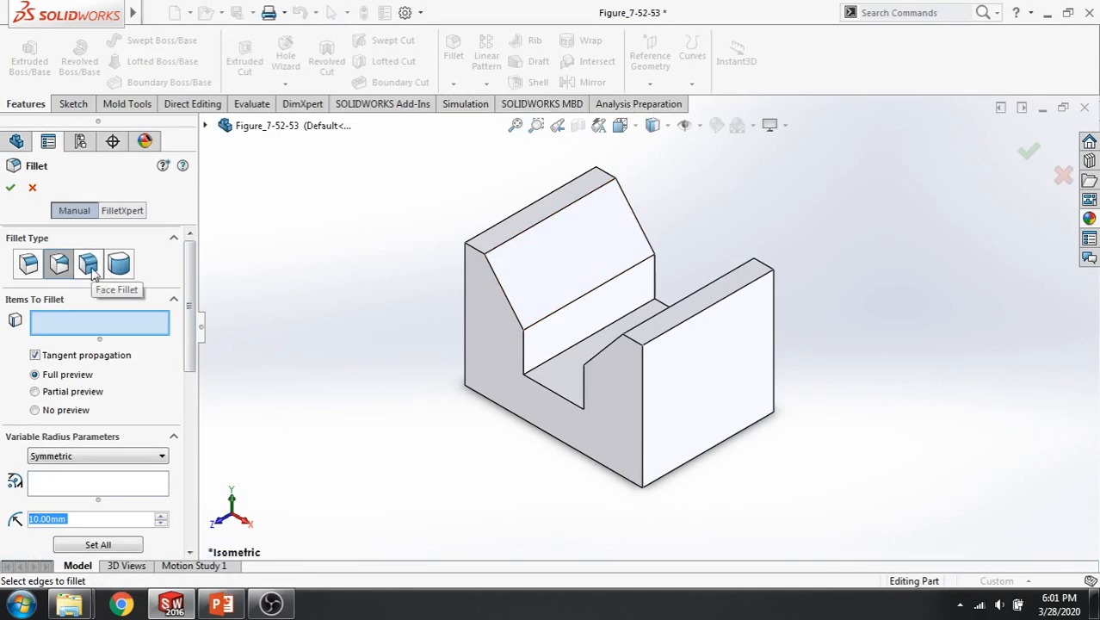
left_click(90, 265)
middle_click_drag(387, 346, 545, 238)
left_click(545, 298)
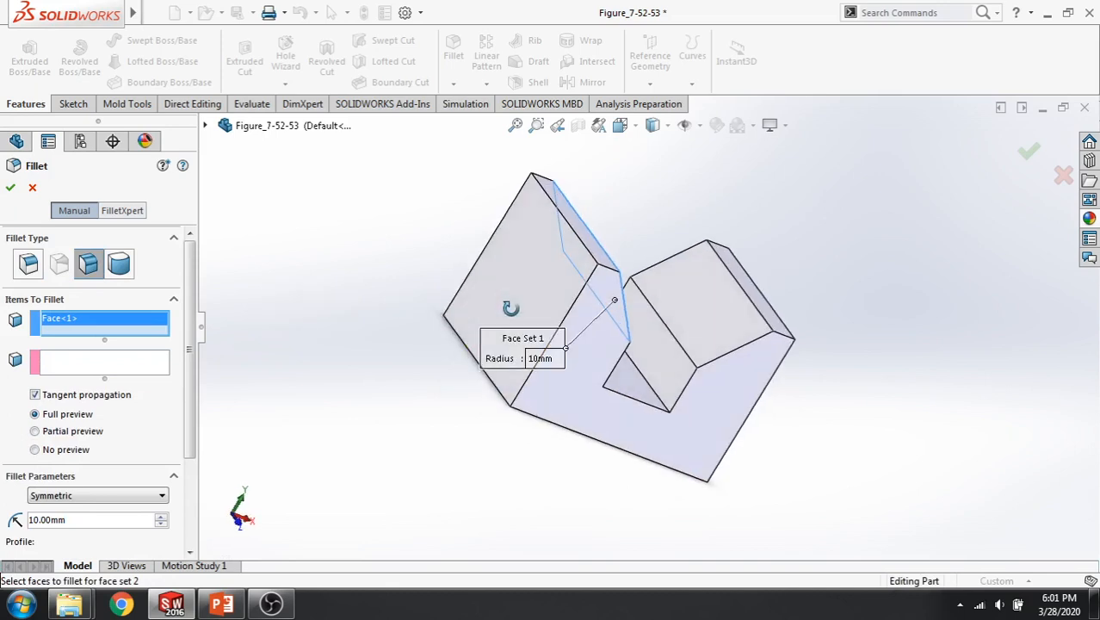
left_click(701, 333)
middle_click_drag(622, 421, 566, 382)
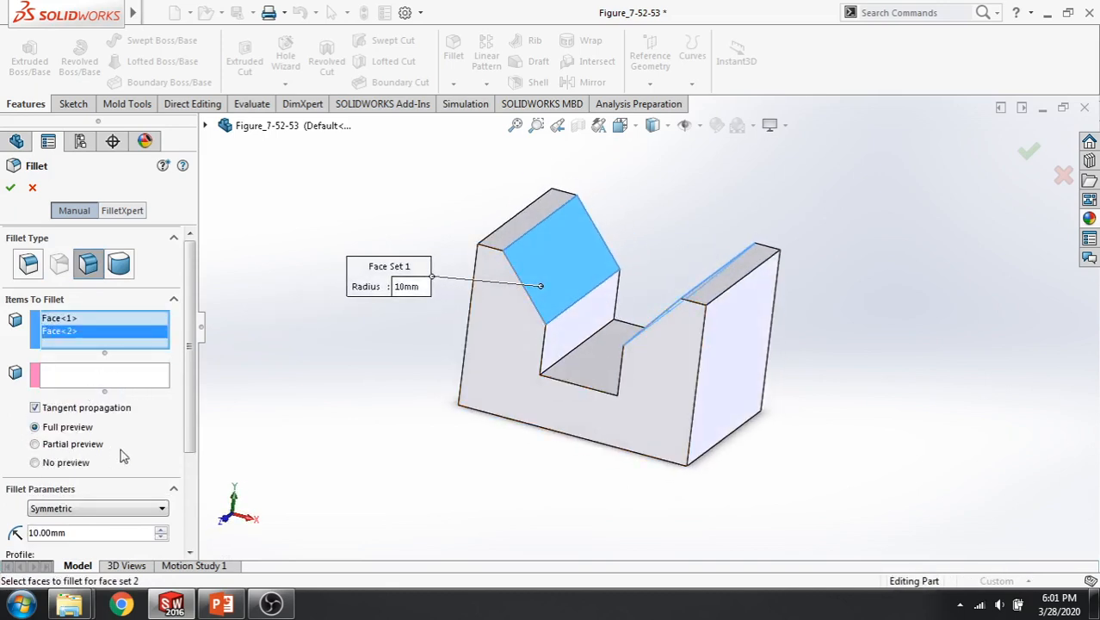
Raise the radius to 20 mm and try to apply the face fillet with both faces in the first set
scroll(177, 443, "down", 3)
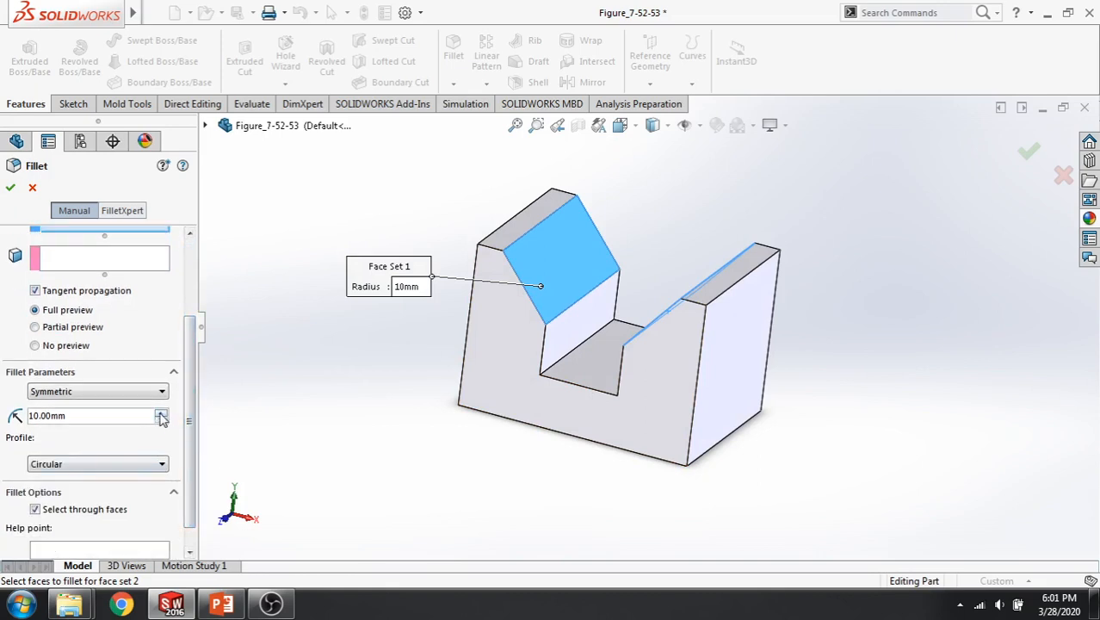
left_click(160, 413)
mouse_move(421, 368)
middle_mouse_down()
mouse_move(432, 334)
mouse_move(431, 363)
middle_mouse_up()
left_click(160, 413)
left_click(161, 420)
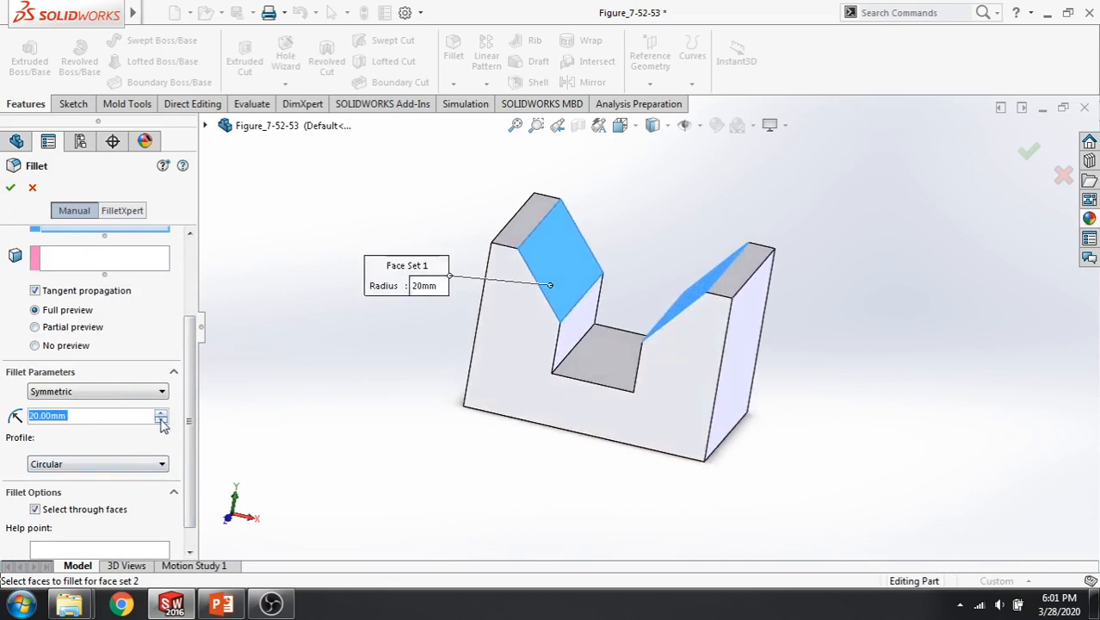
left_click(10, 187)
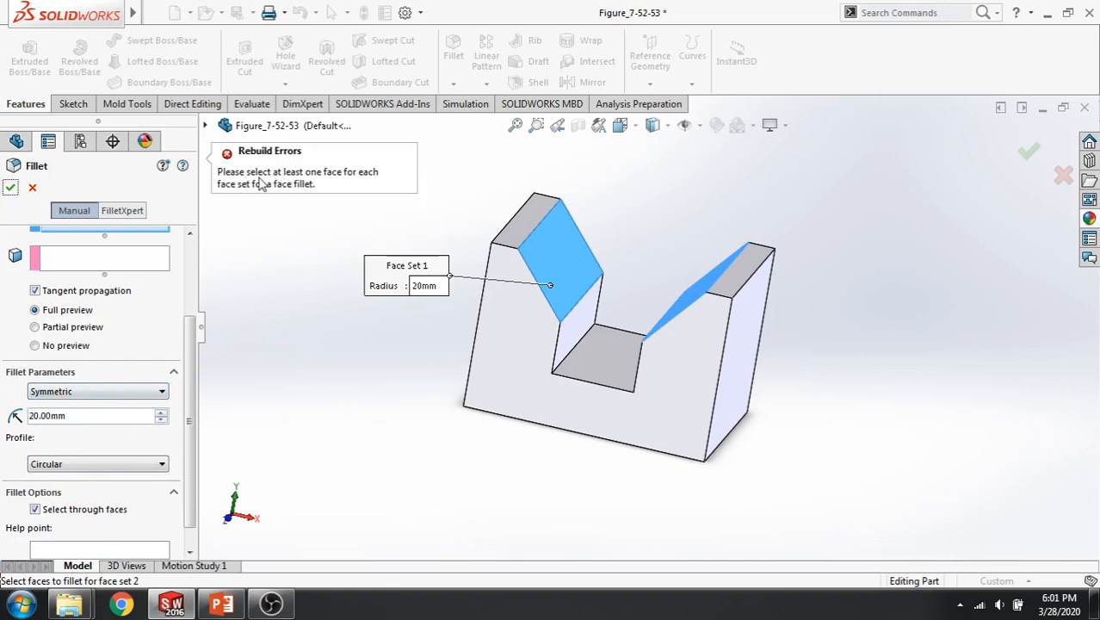
middle_click_drag(319, 288, 460, 302)
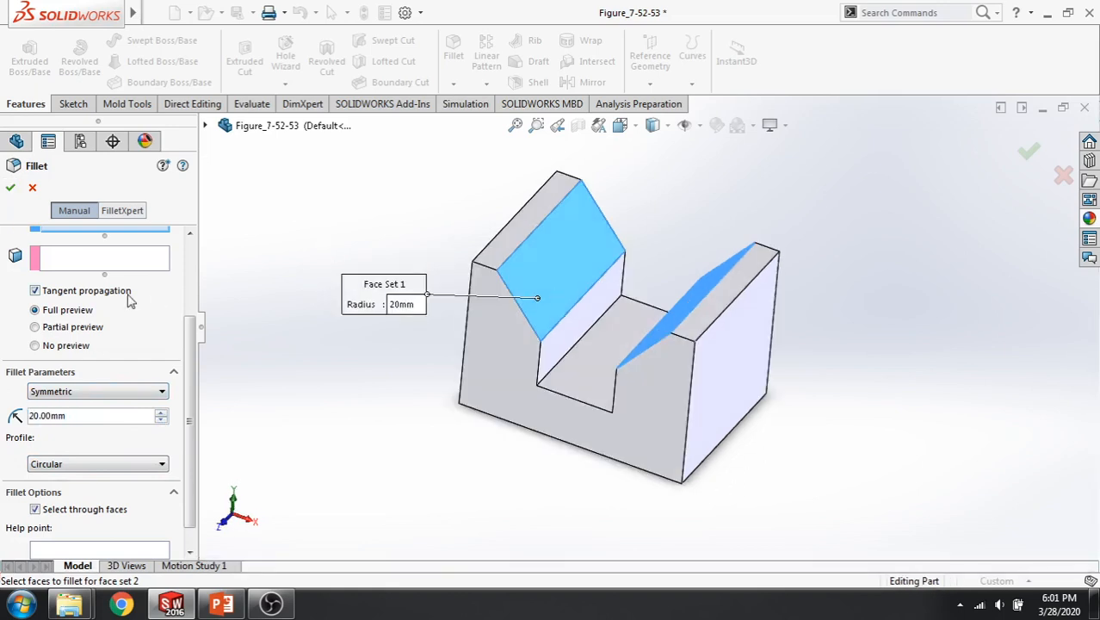
Remove the second sloped face from the first face set and assign it to the second face set
scroll(129, 297, "up", 3)
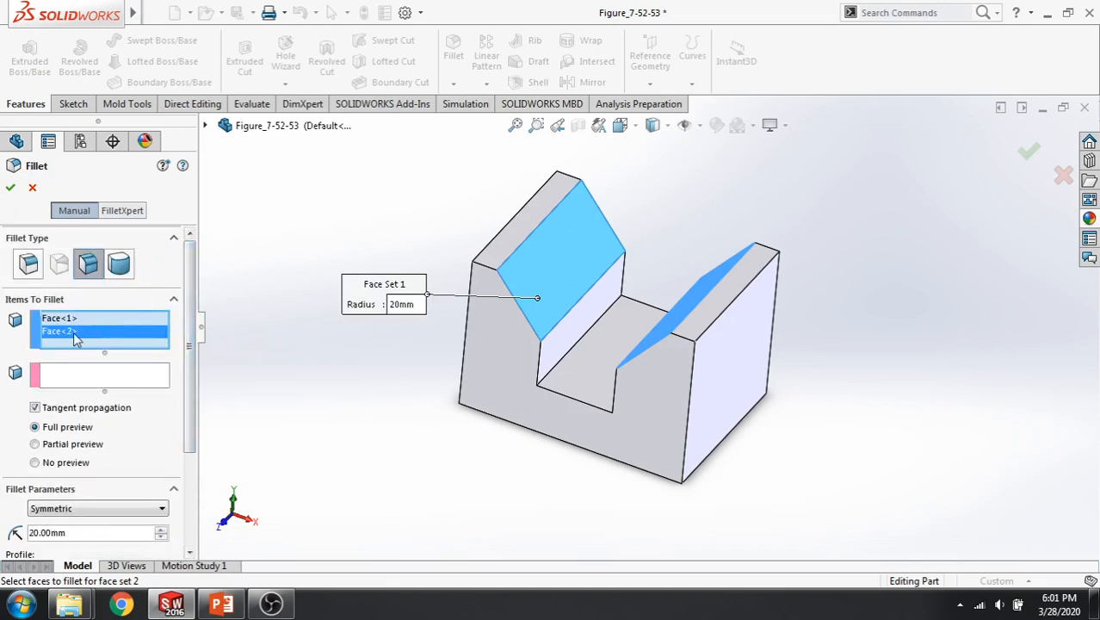
right_click(73, 331)
left_click(97, 361)
left_click(58, 324)
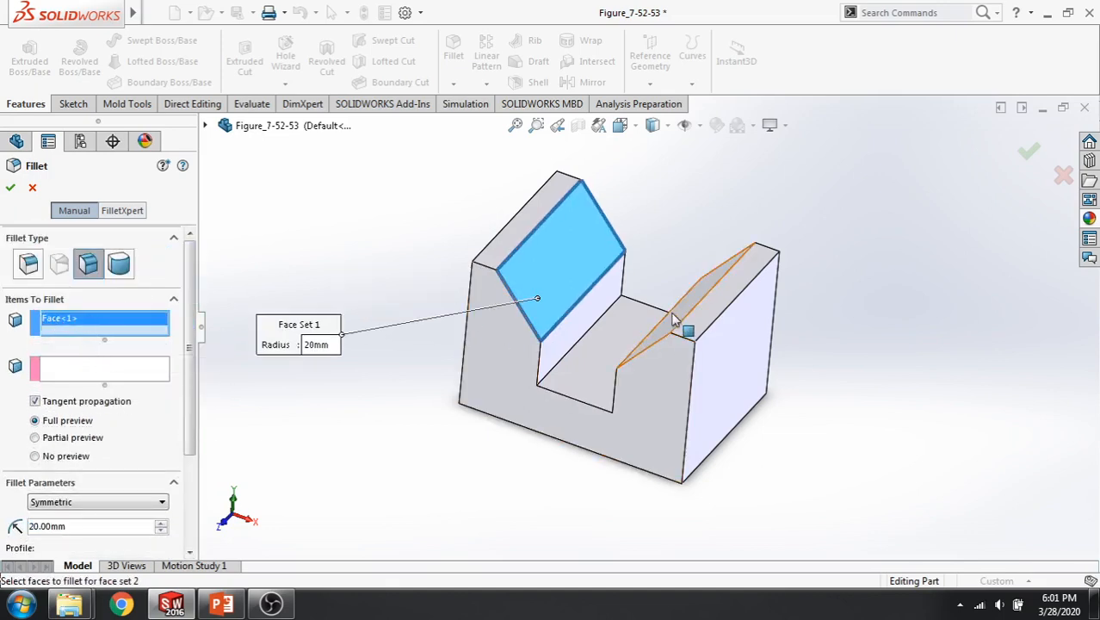
left_click(120, 376)
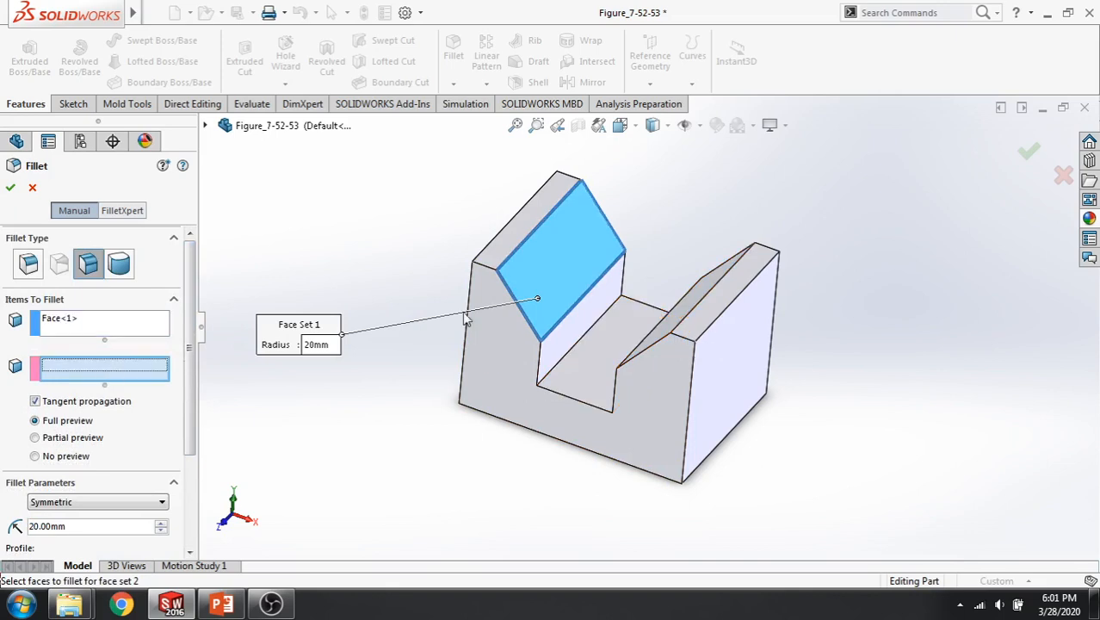
left_click(683, 302)
middle_click_drag(565, 386, 592, 314)
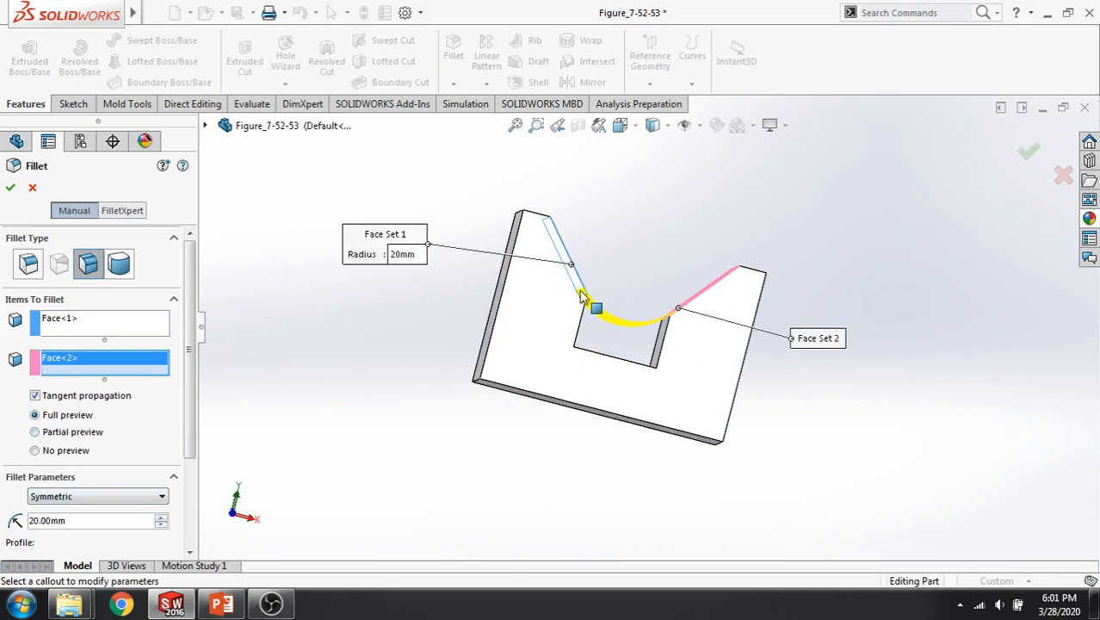
Try face fillet radii of 10 mm and 18 mm, and set the radius to 19 mm
left_click(160, 526)
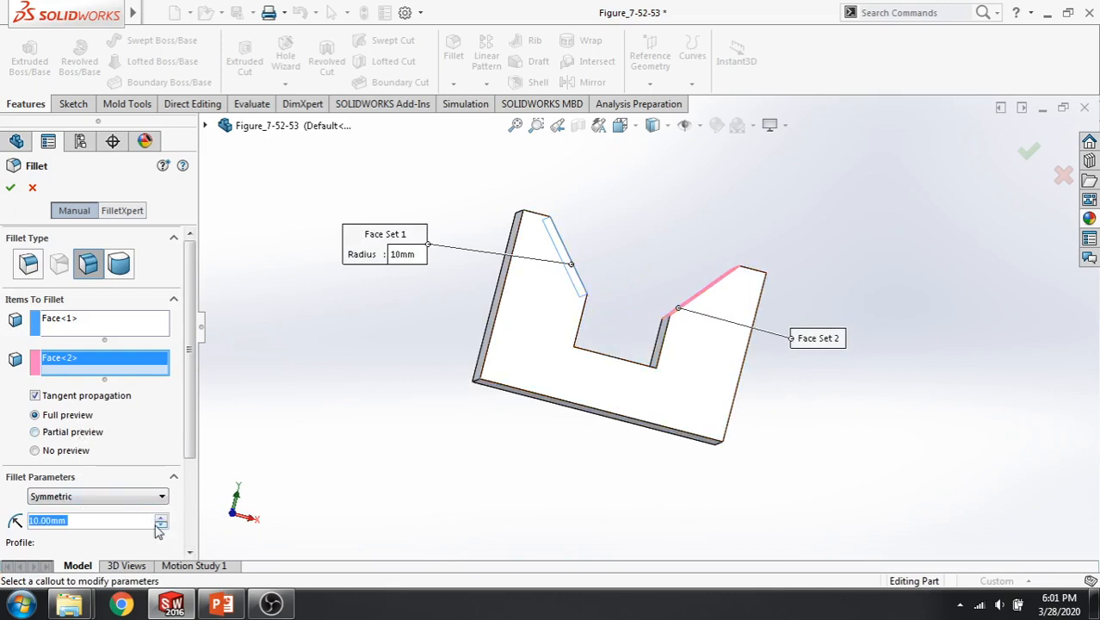
type("19")
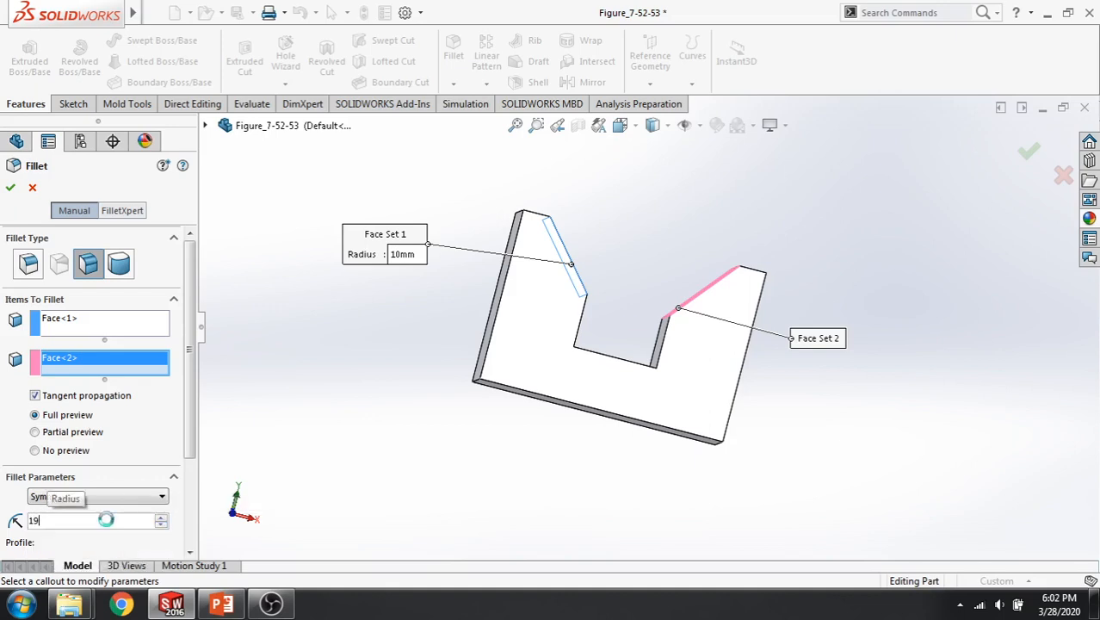
key("Return")
type("18")
key("Return")
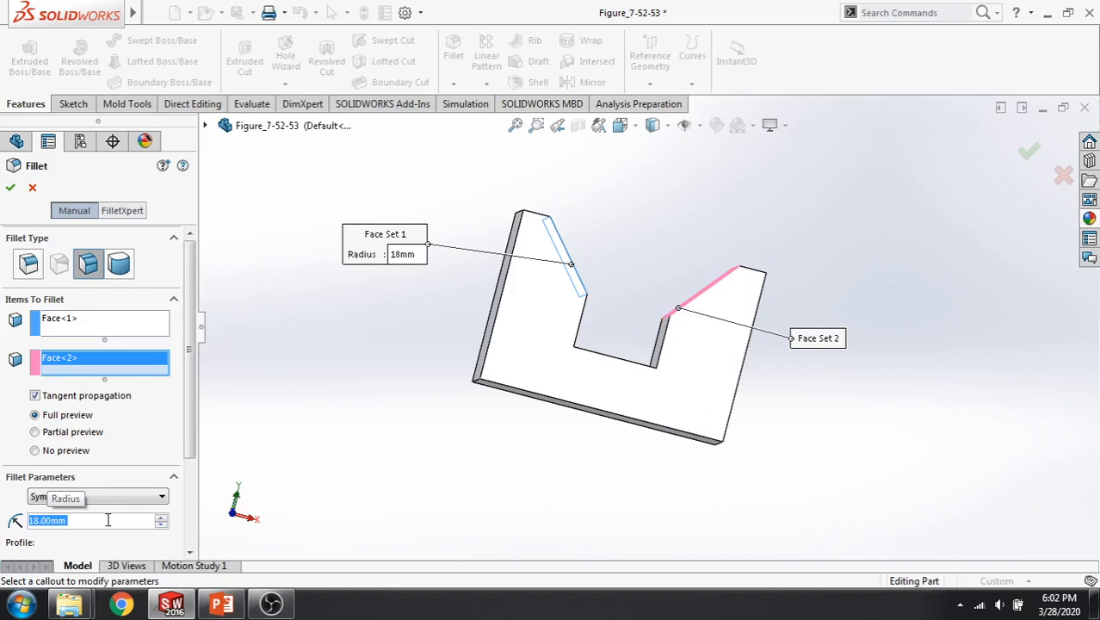
type("19")
key("Return")
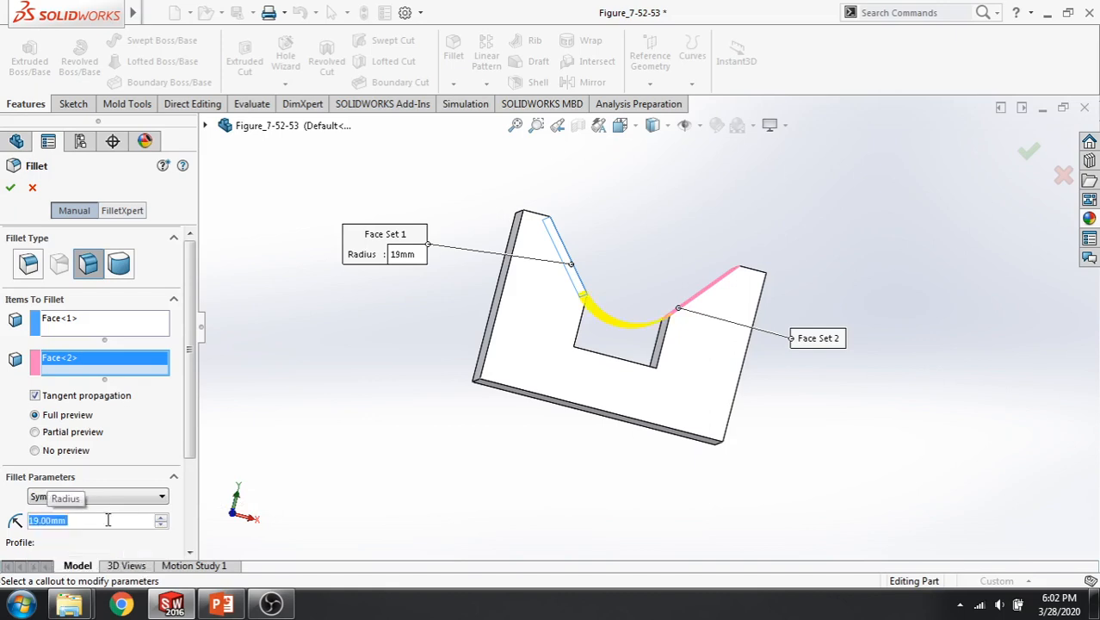
Apply the 19 mm face fillet between the notch's sloped faces and inspect the result
middle_click_drag(785, 282, 715, 293)
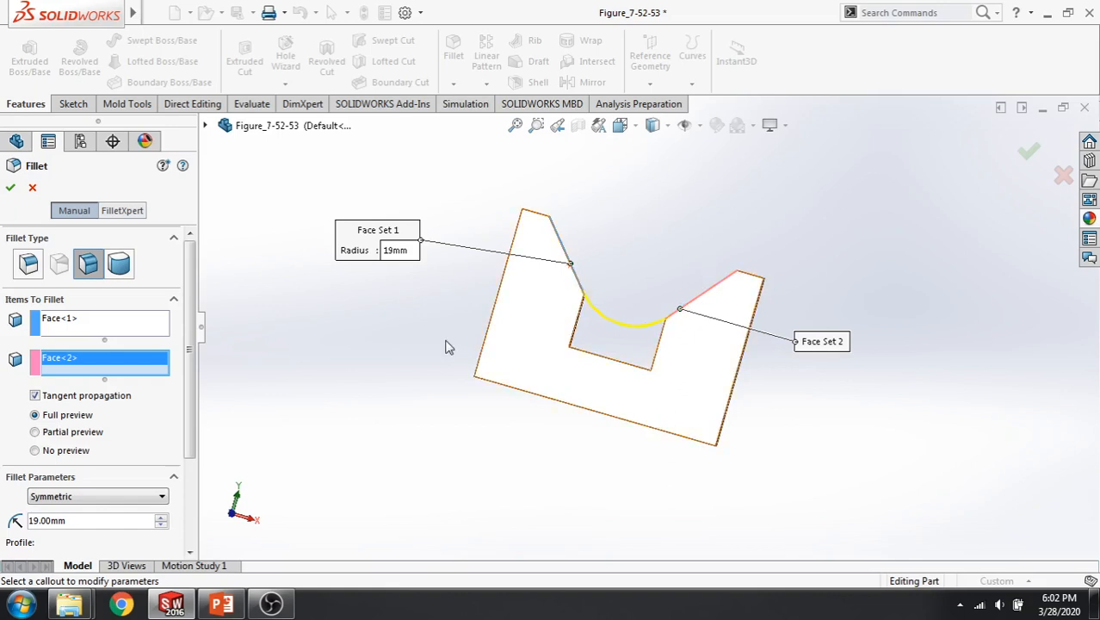
left_click_drag(103, 517, 10, 521)
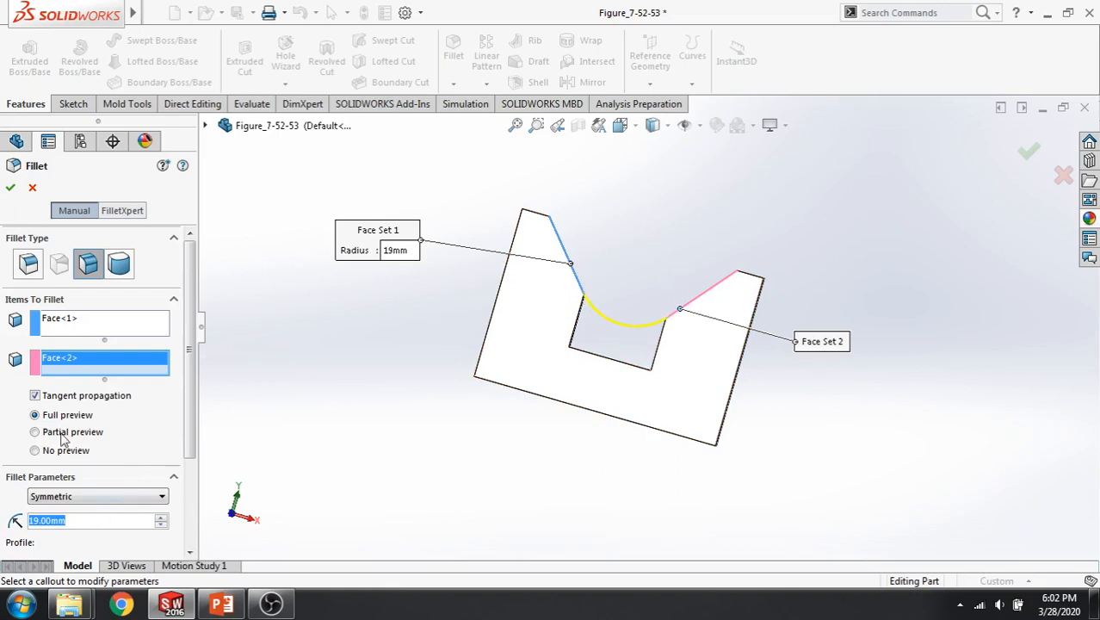
left_click(11, 189)
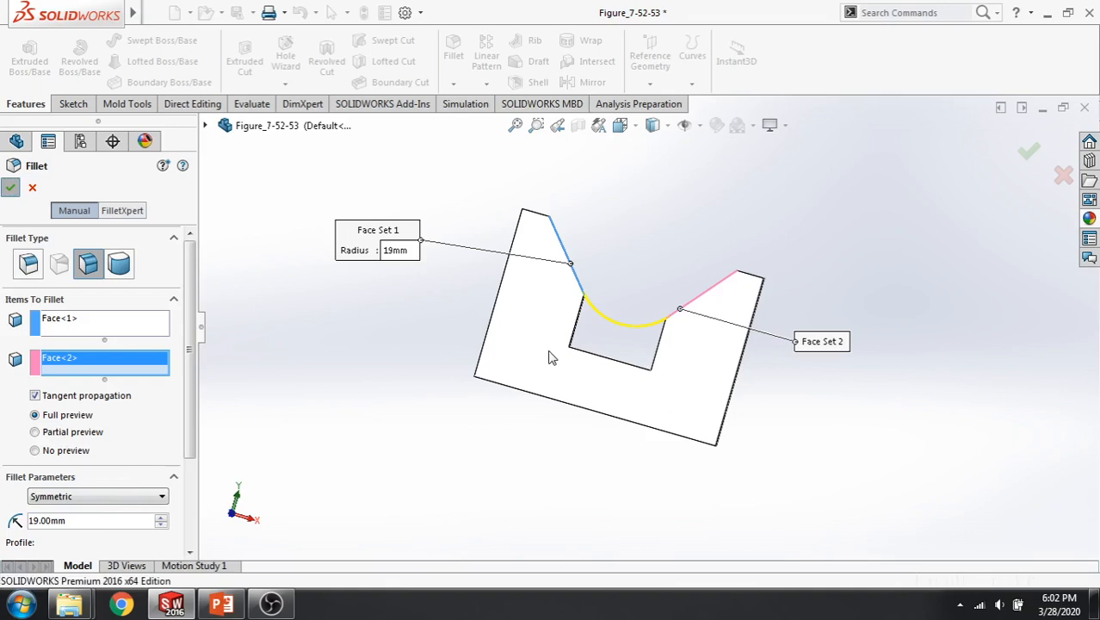
middle_click_drag(729, 309, 623, 377)
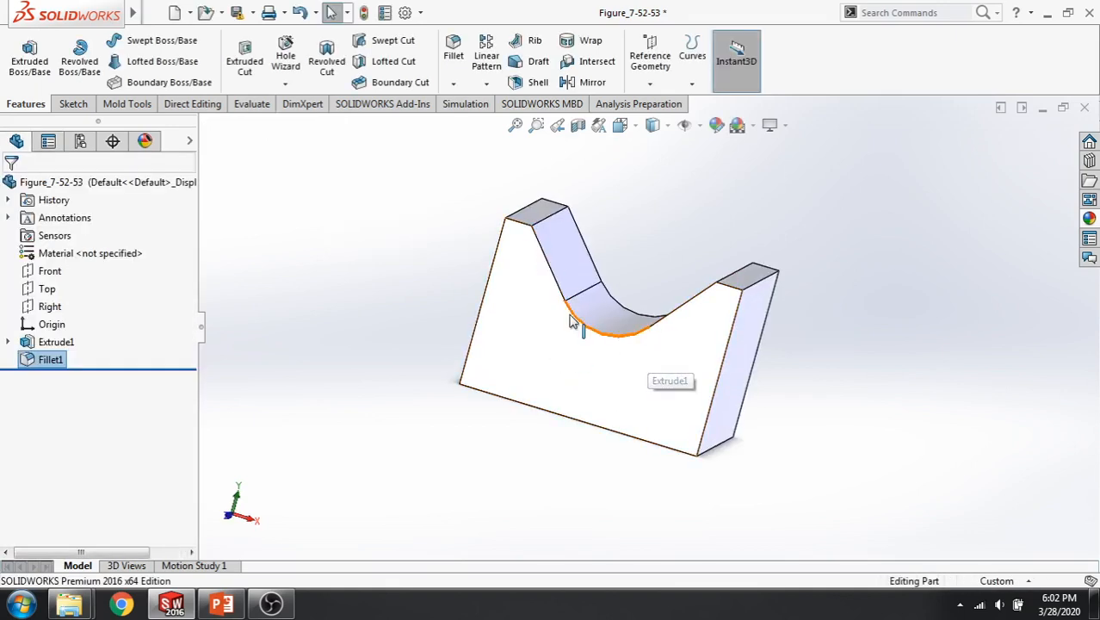
Edit the face fillet, increase its radius by two 10 mm increments, and apply the change
right_click(36, 360)
left_click(49, 239)
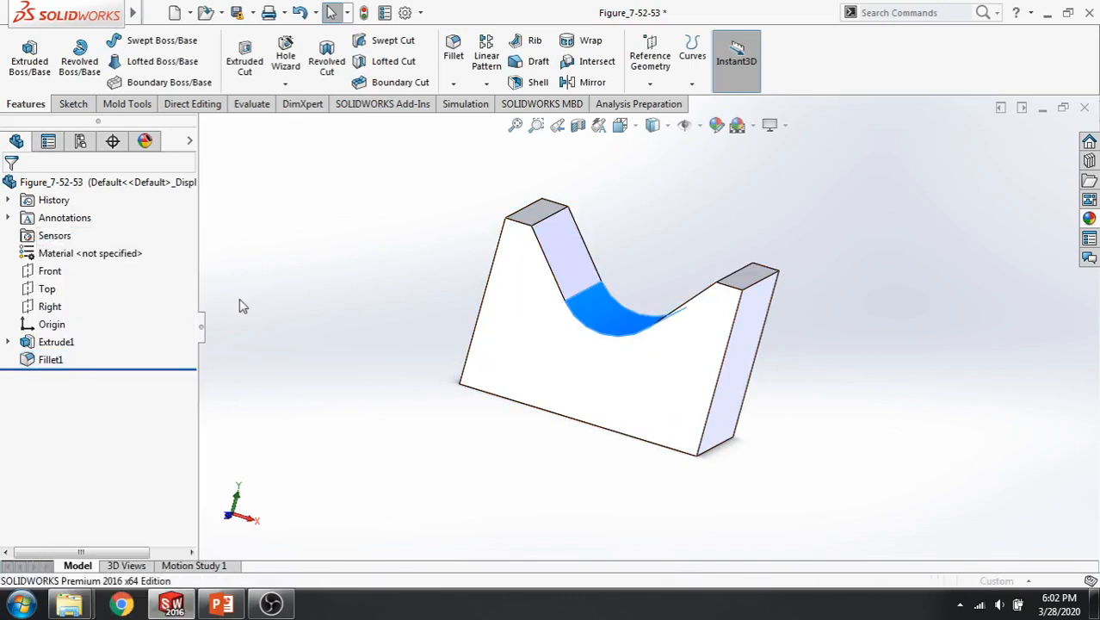
left_click(161, 432)
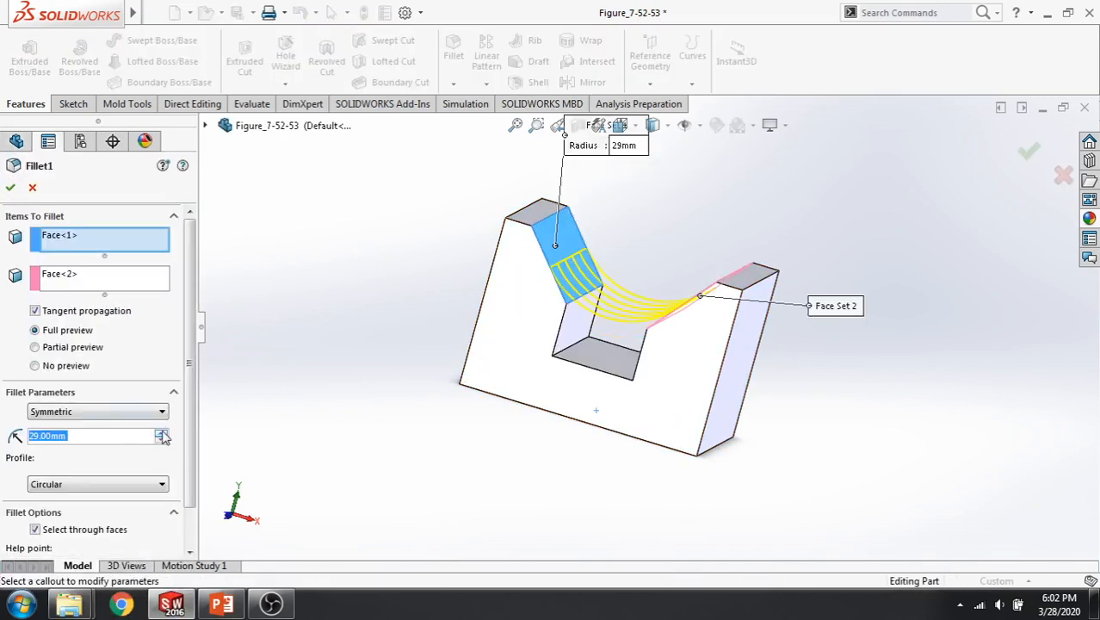
left_click(162, 432)
left_click(11, 187)
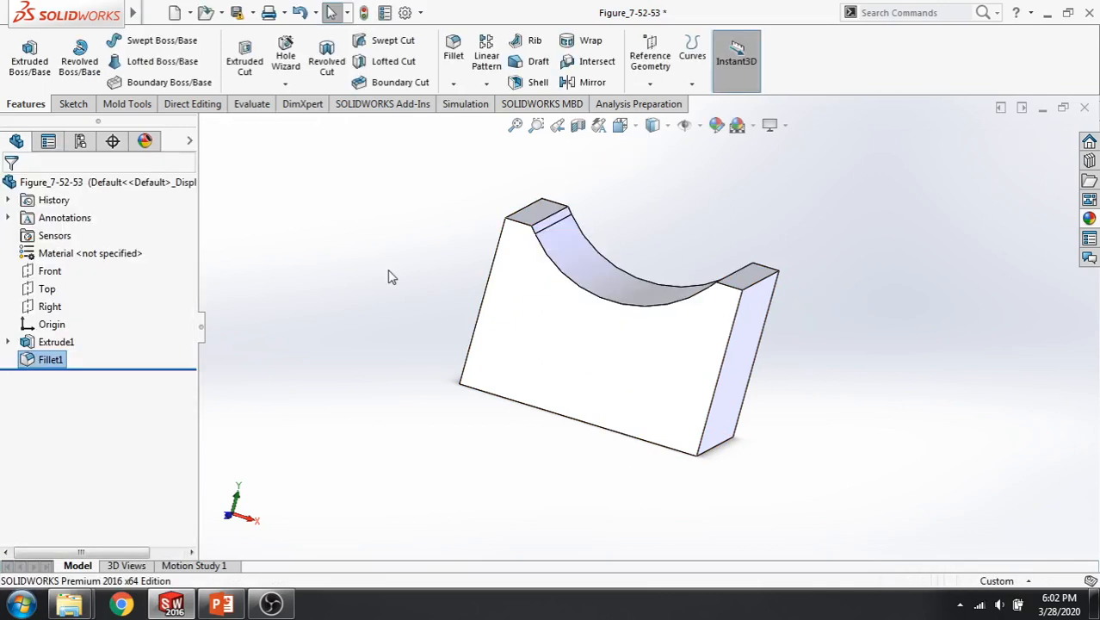
Reopen the face fillet for editing and try to apply a radius of 49 mm
right_click(35, 360)
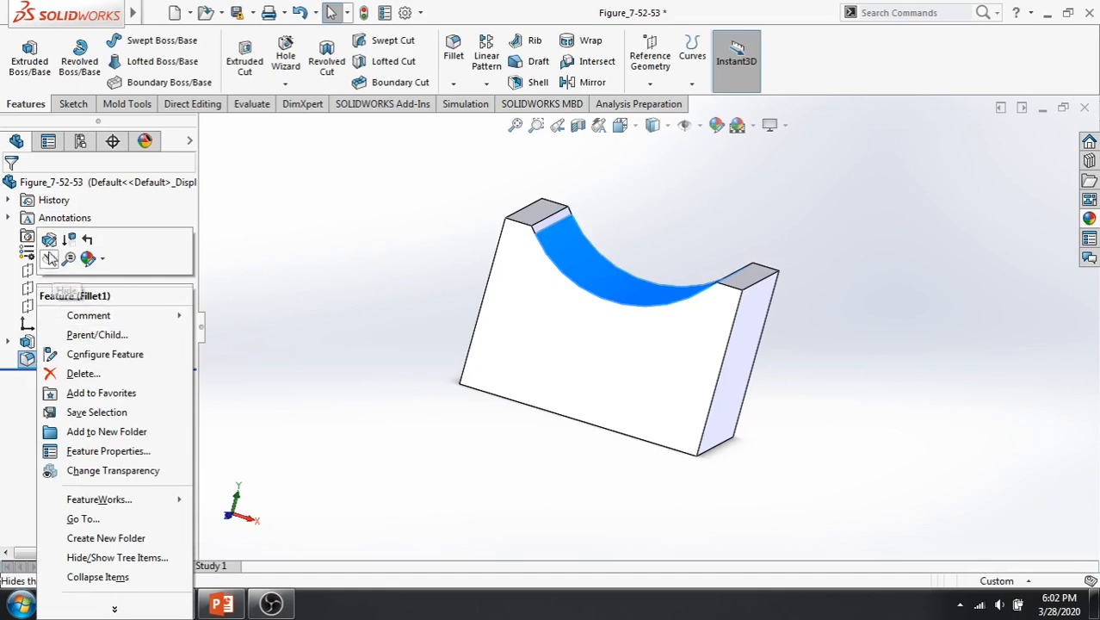
key("Escape")
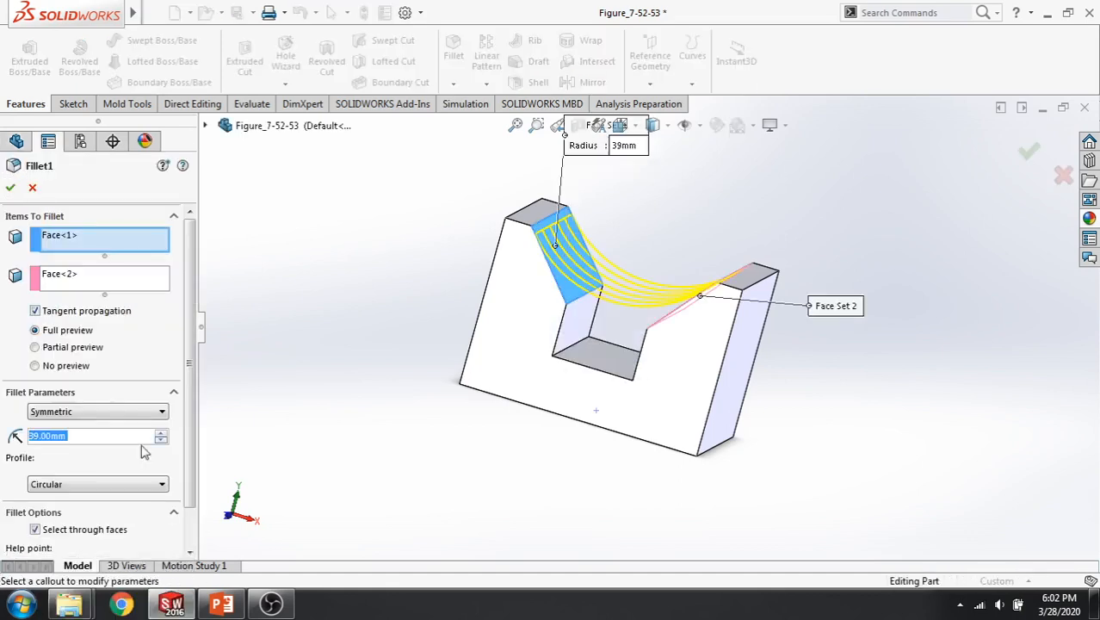
left_click(161, 433)
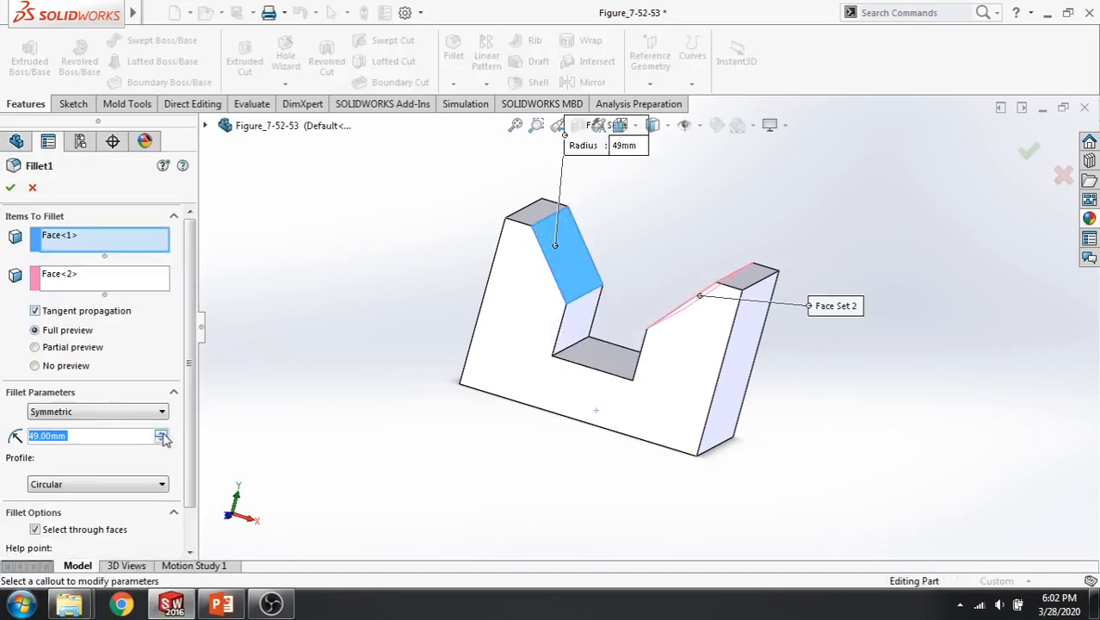
left_click(10, 187)
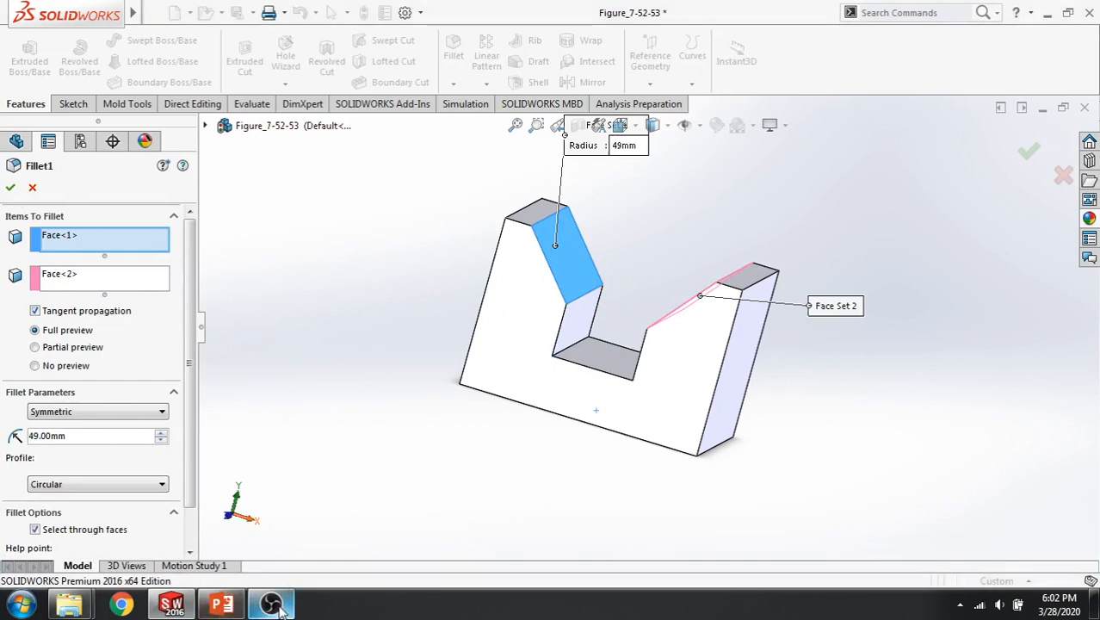
mouse_move(280, 610)
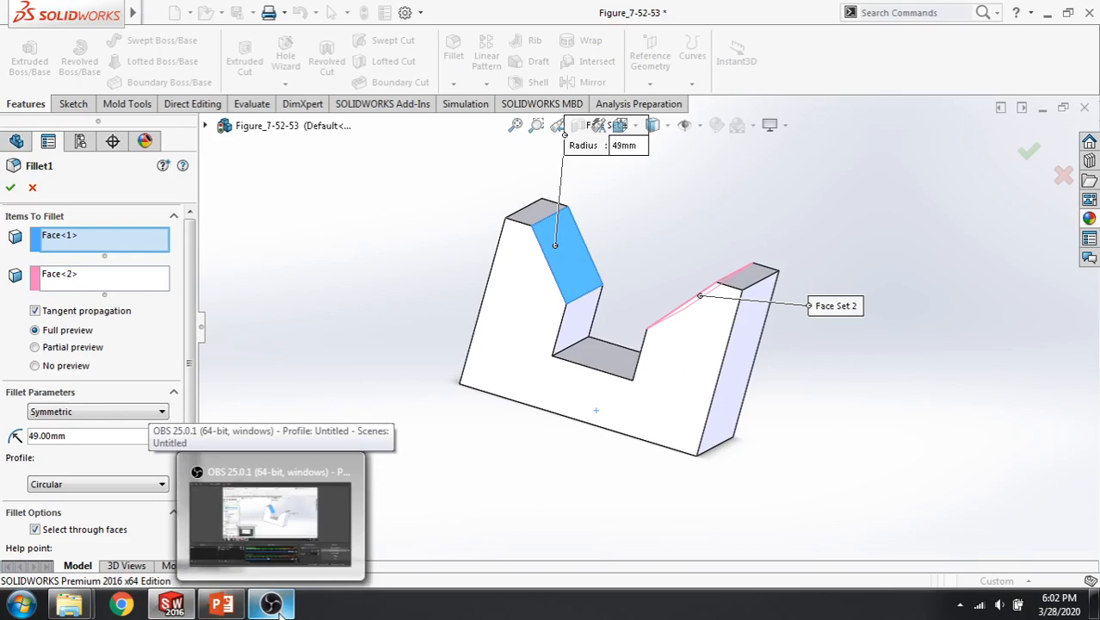
left_click(280, 607)
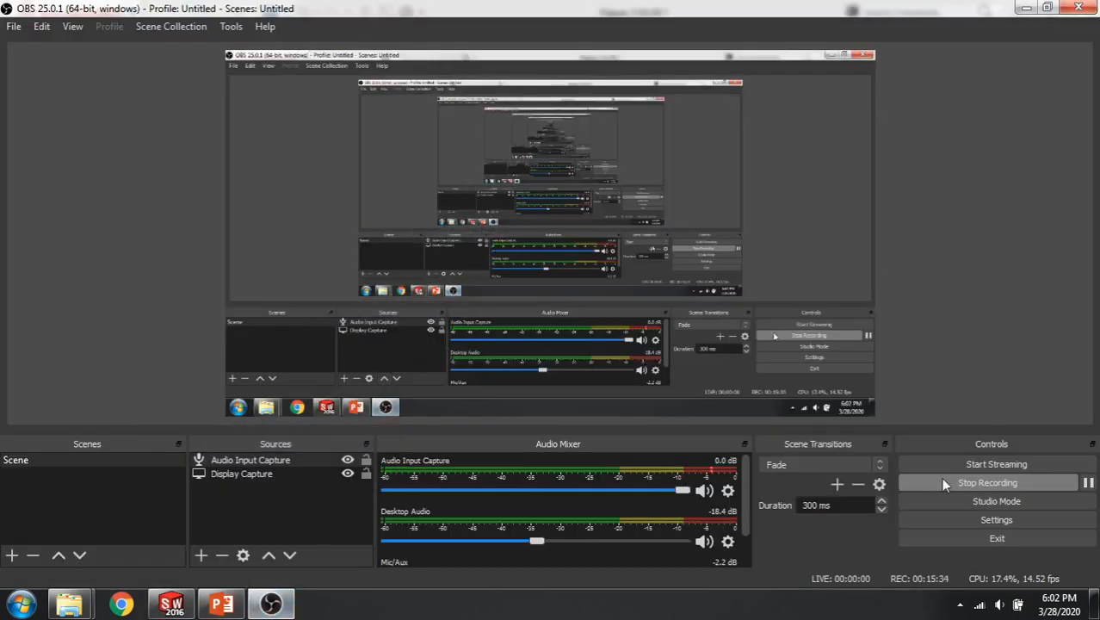
left_click(957, 484)
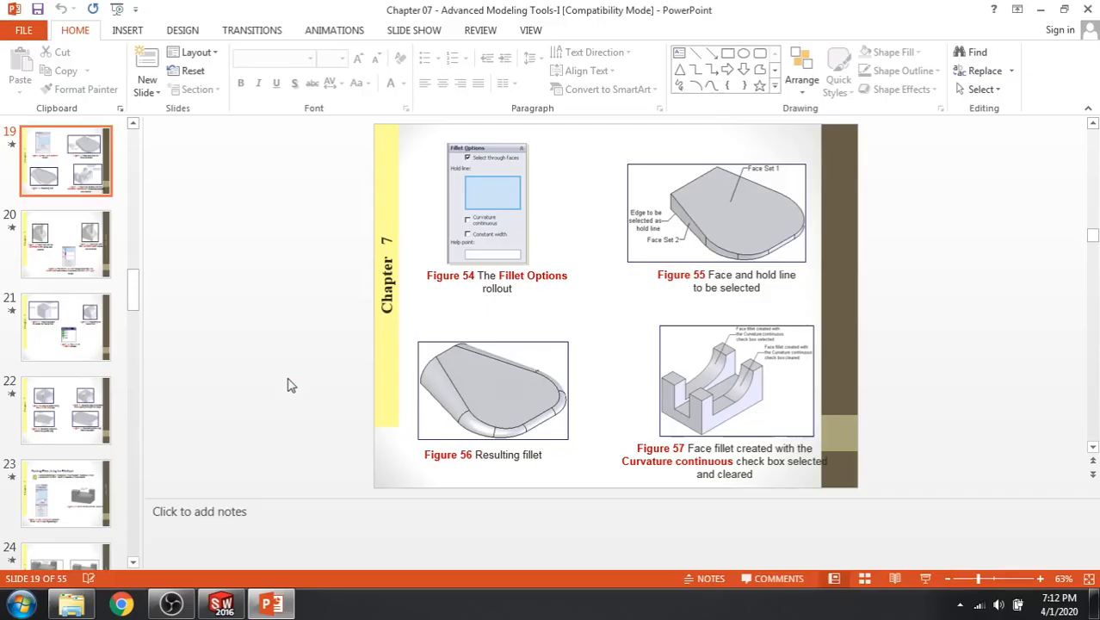
key("F1")
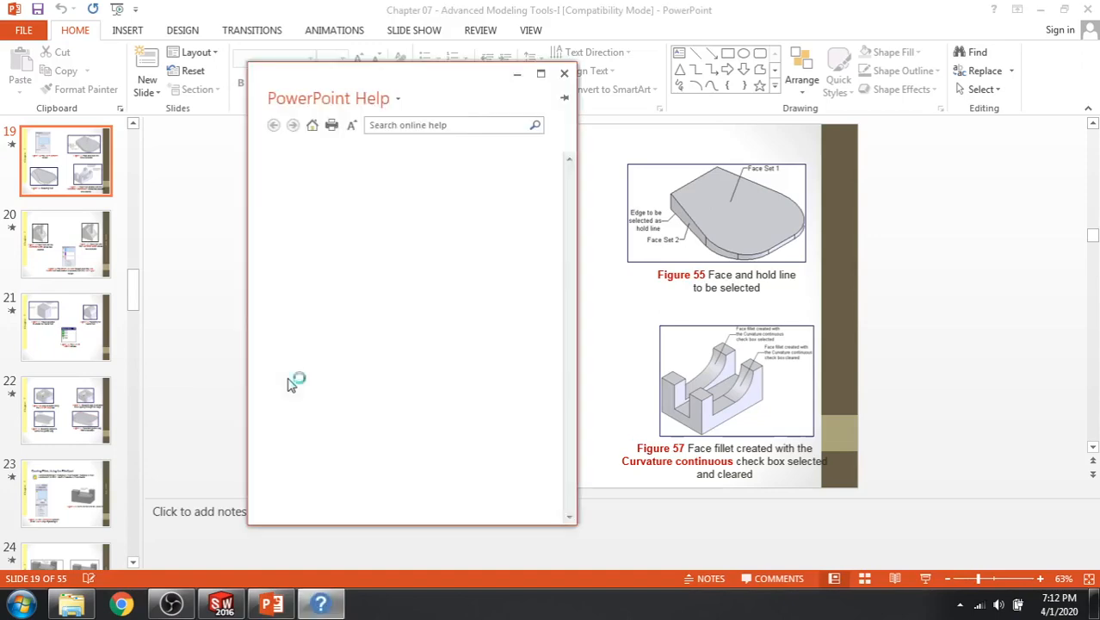
left_click(518, 79)
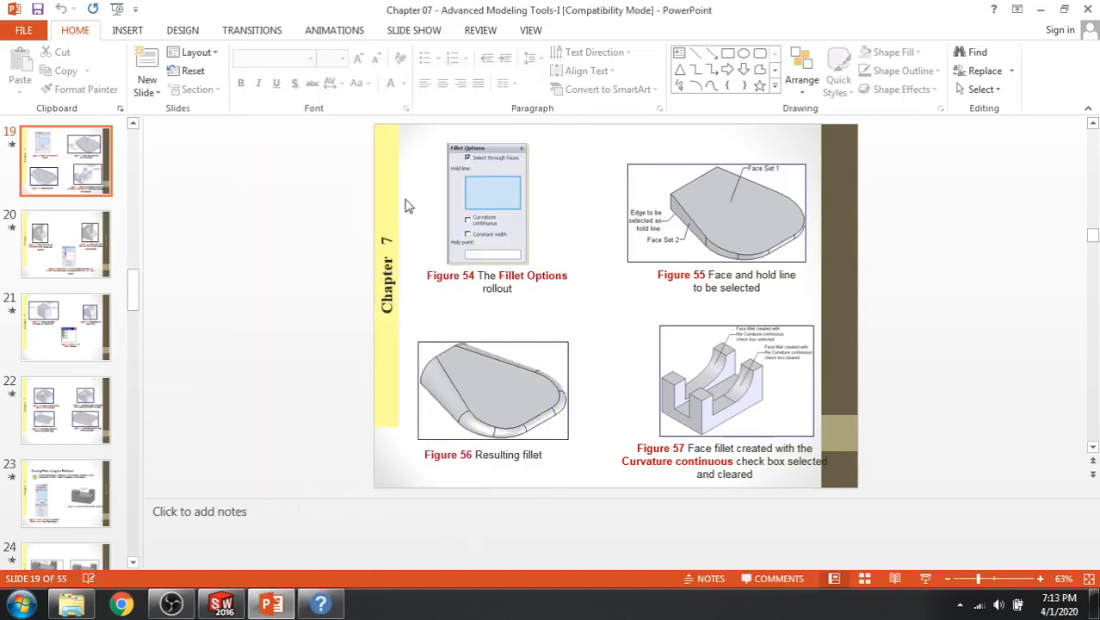
left_click(176, 605)
left_click(177, 605)
Examine the tapered part in SOLIDWORKS, and switch to PowerPoint to study the face and hold line selections in Figure 55
left_click(221, 605)
middle_click_drag(327, 487, 420, 287)
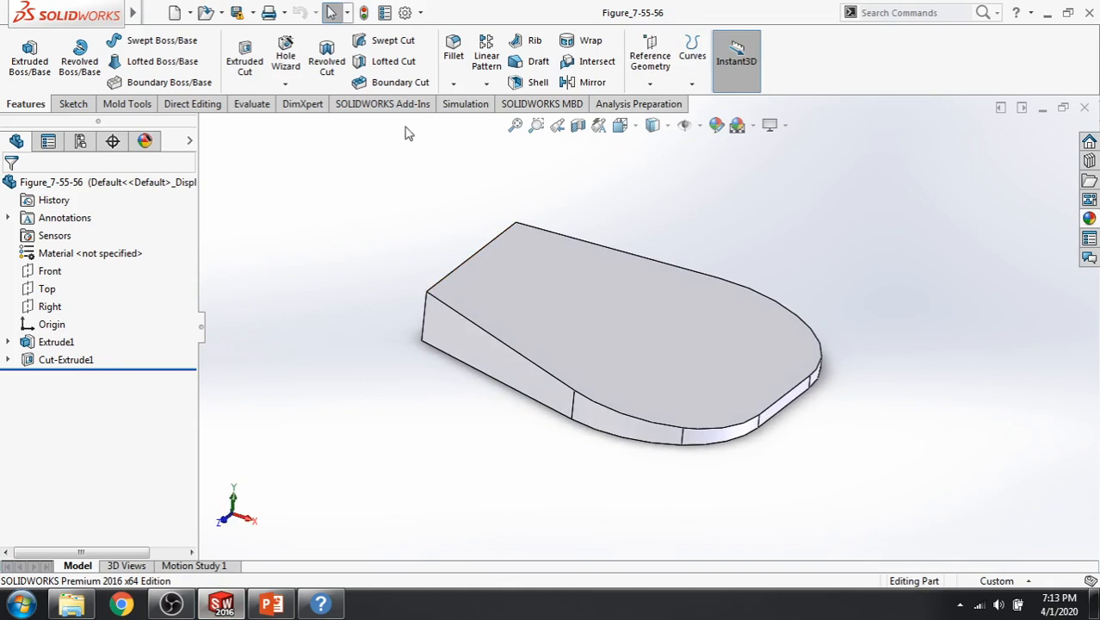
left_click(454, 84)
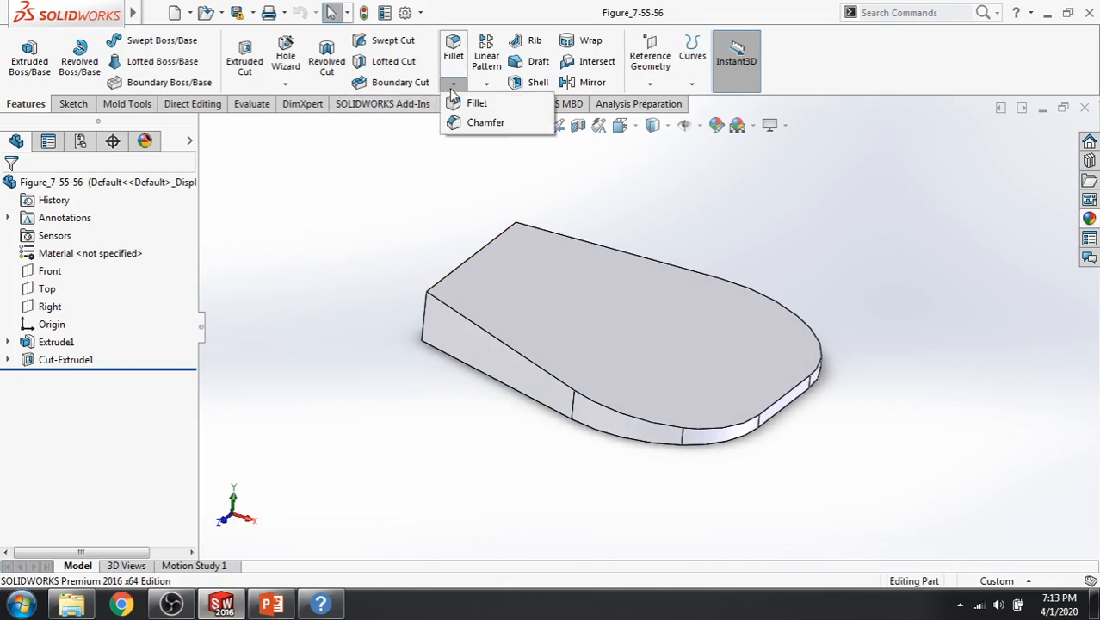
left_click(272, 605)
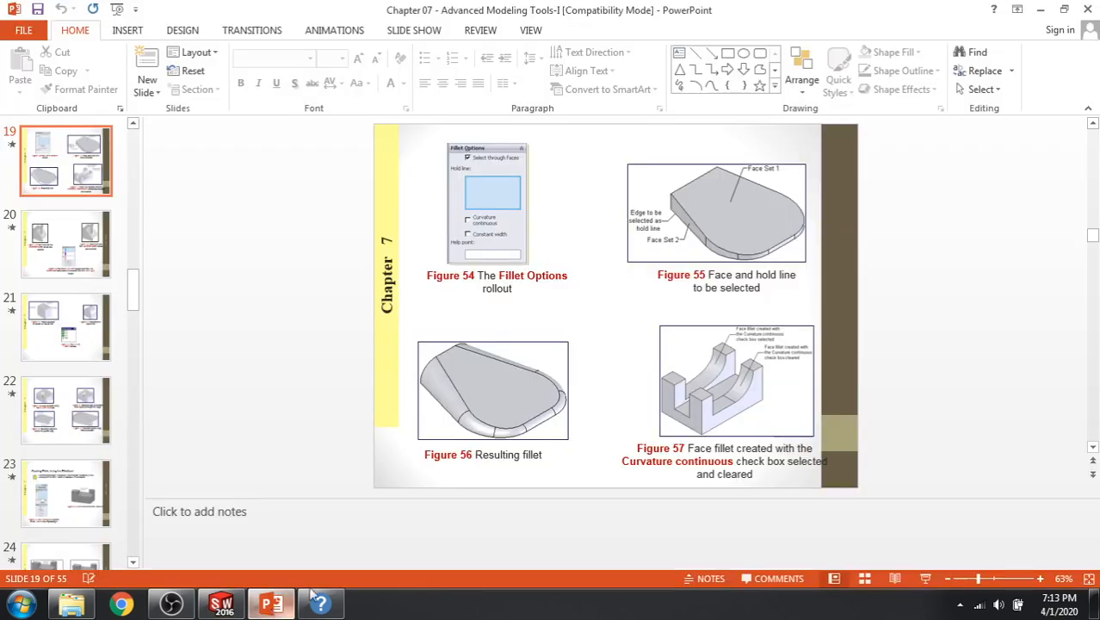
left_click(719, 217)
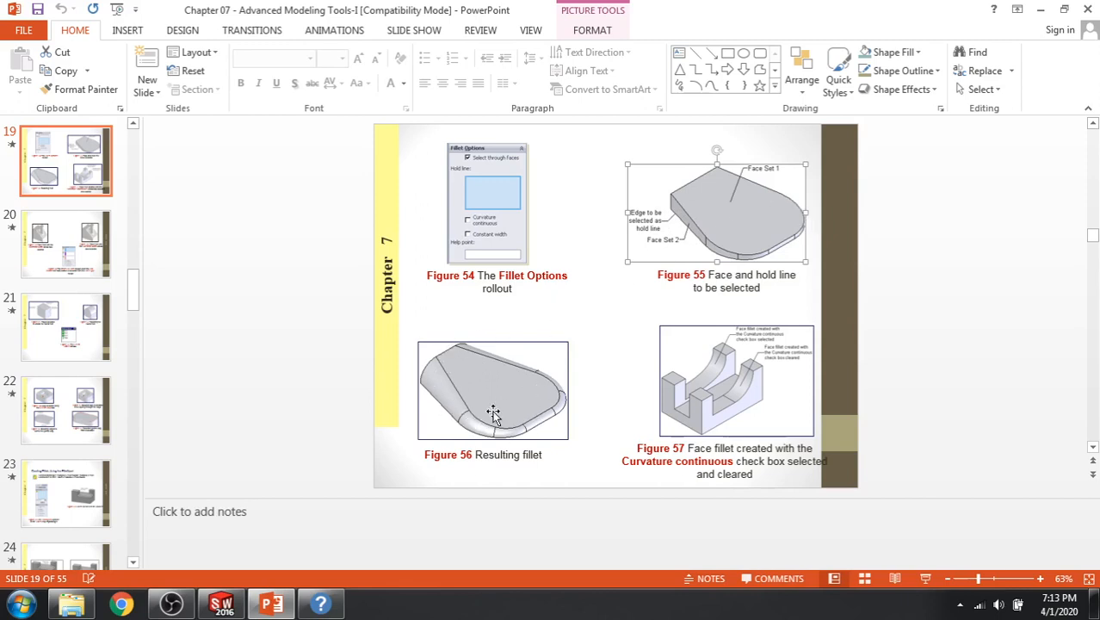
Switch to SOLIDWORKS and apply a 20 mm constant size fillet to the long upper edge of the tapered part, with tangent propagation
left_click(223, 605)
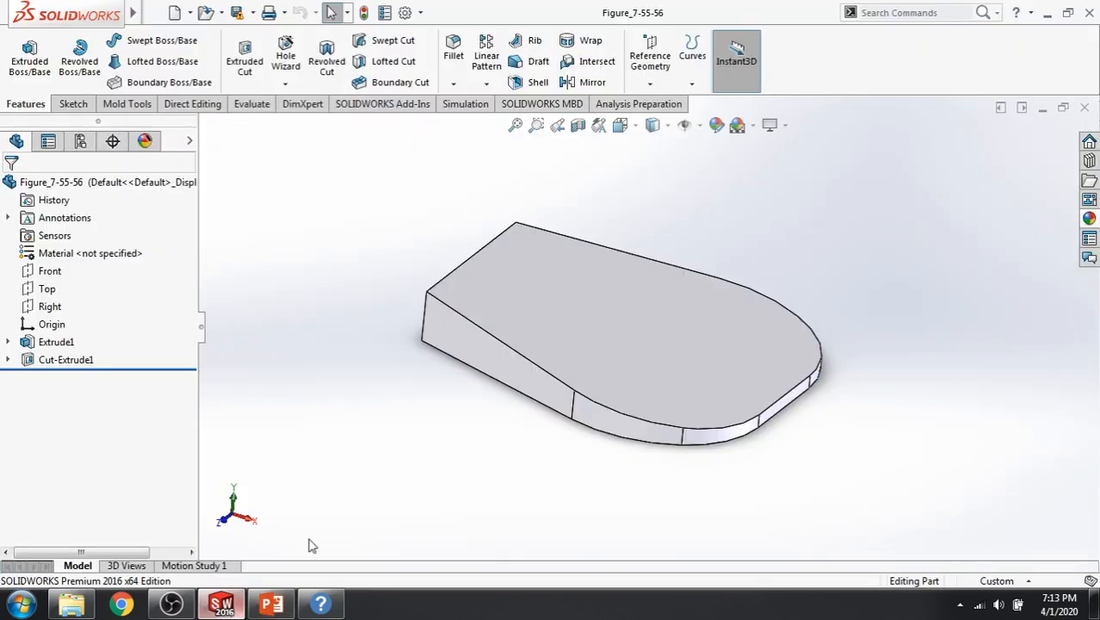
left_click(453, 83)
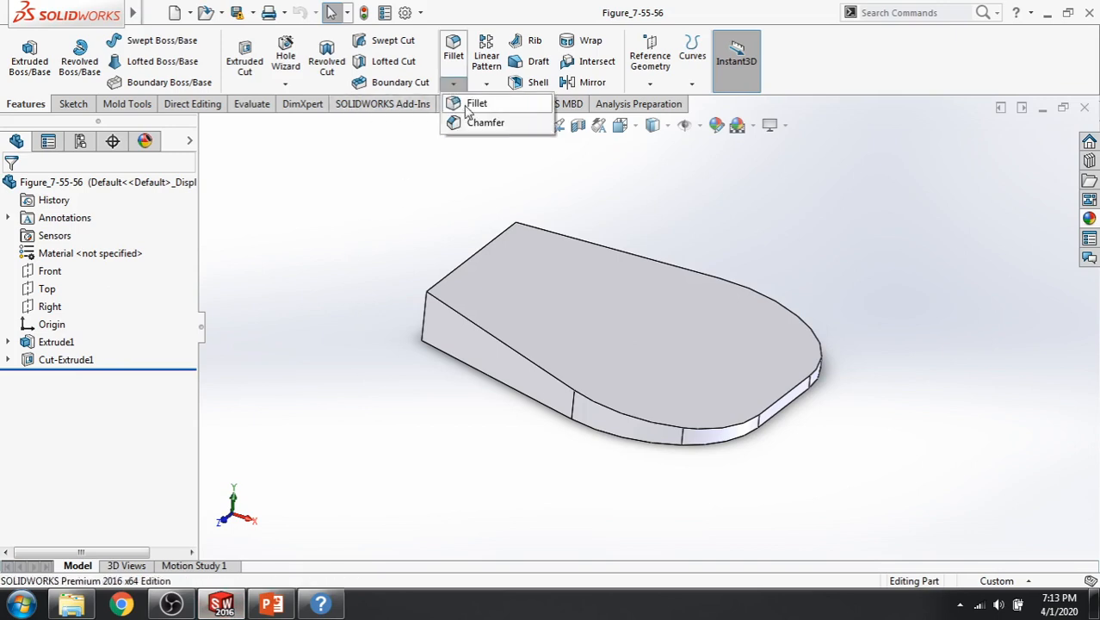
left_click(469, 99)
left_click(29, 263)
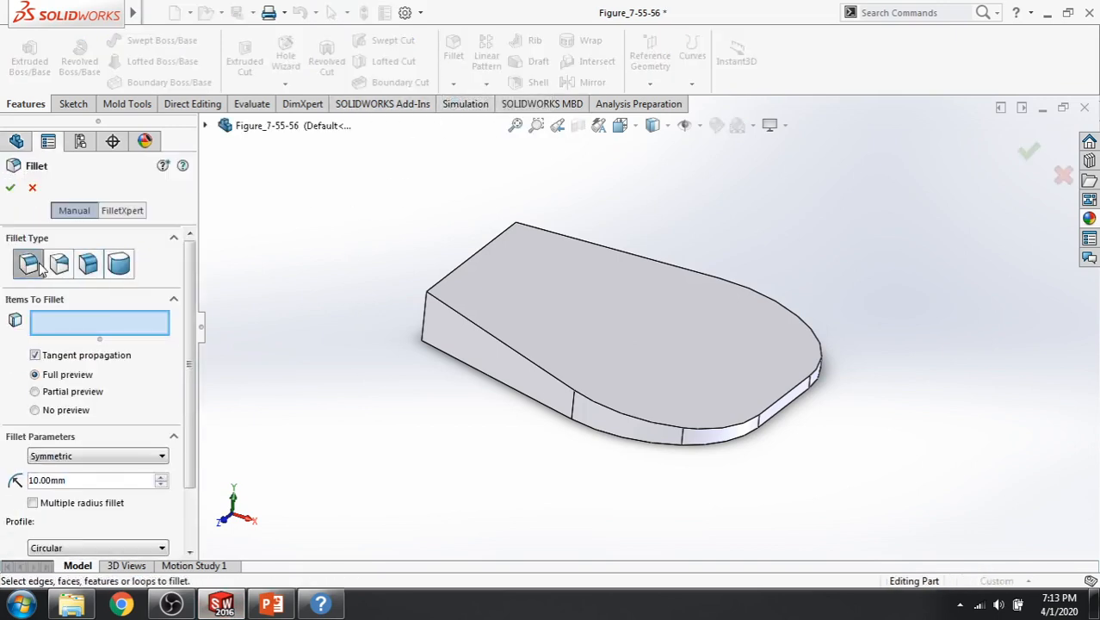
left_click(533, 366)
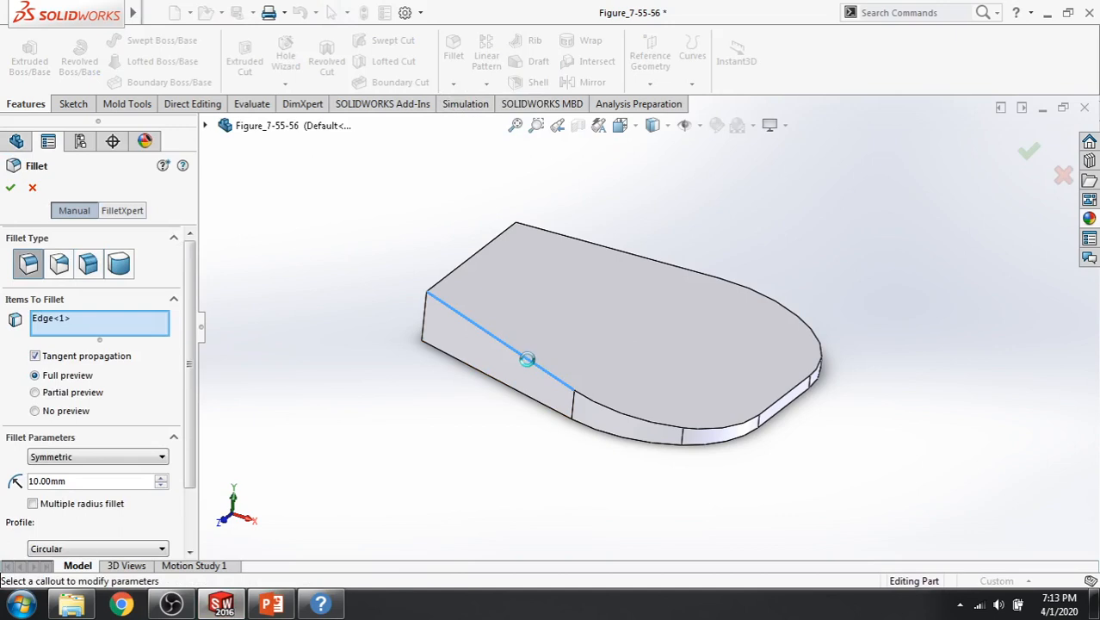
middle_click_drag(395, 262, 376, 258)
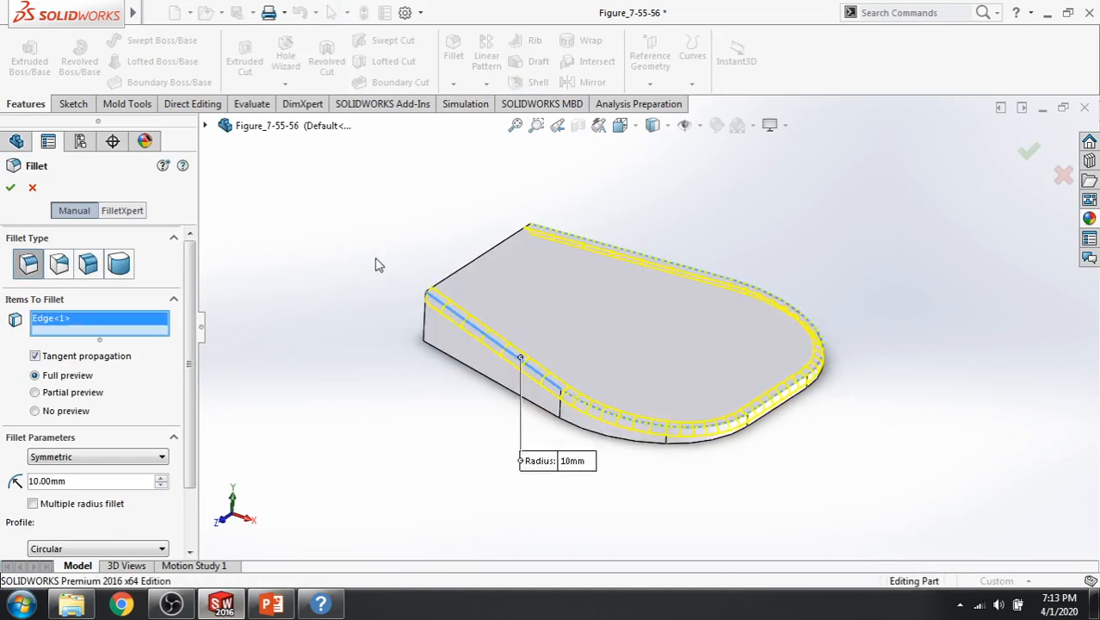
left_click(160, 478)
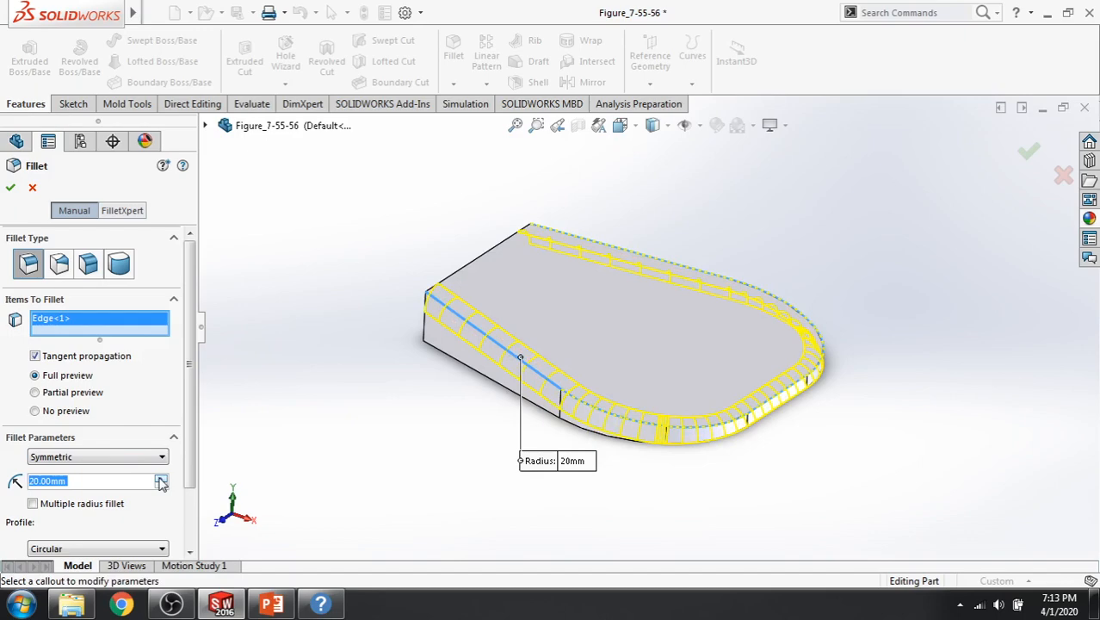
left_click(10, 187)
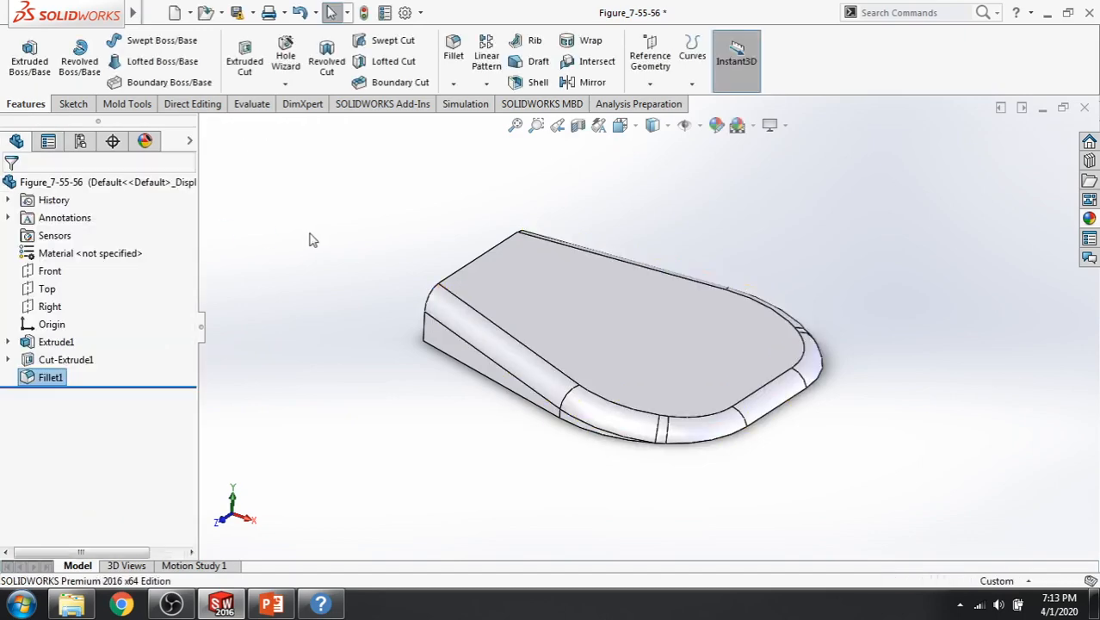
Compare the filleted part with the resulting fillet shown in Figure 56 of the PowerPoint slide
left_click(272, 604)
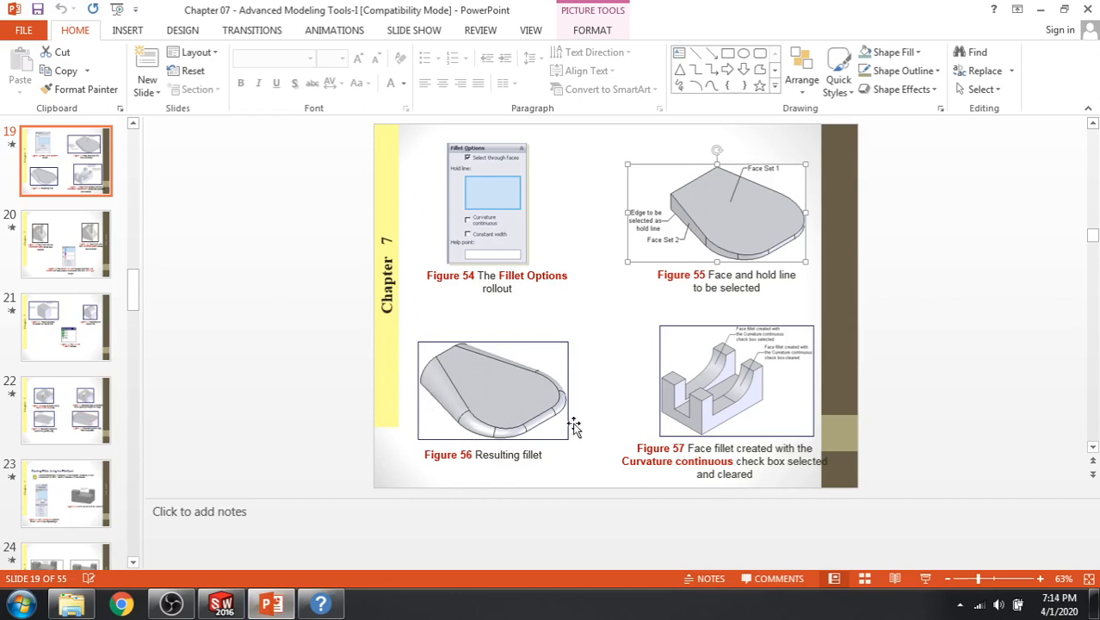
left_click(222, 604)
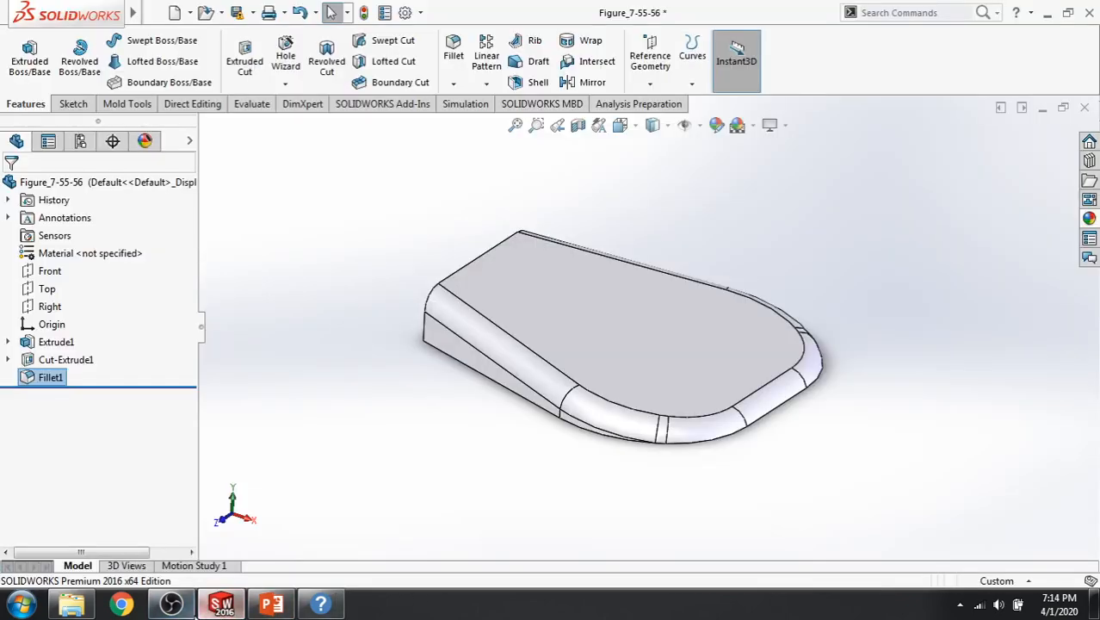
left_click(1046, 12)
left_click(1040, 9)
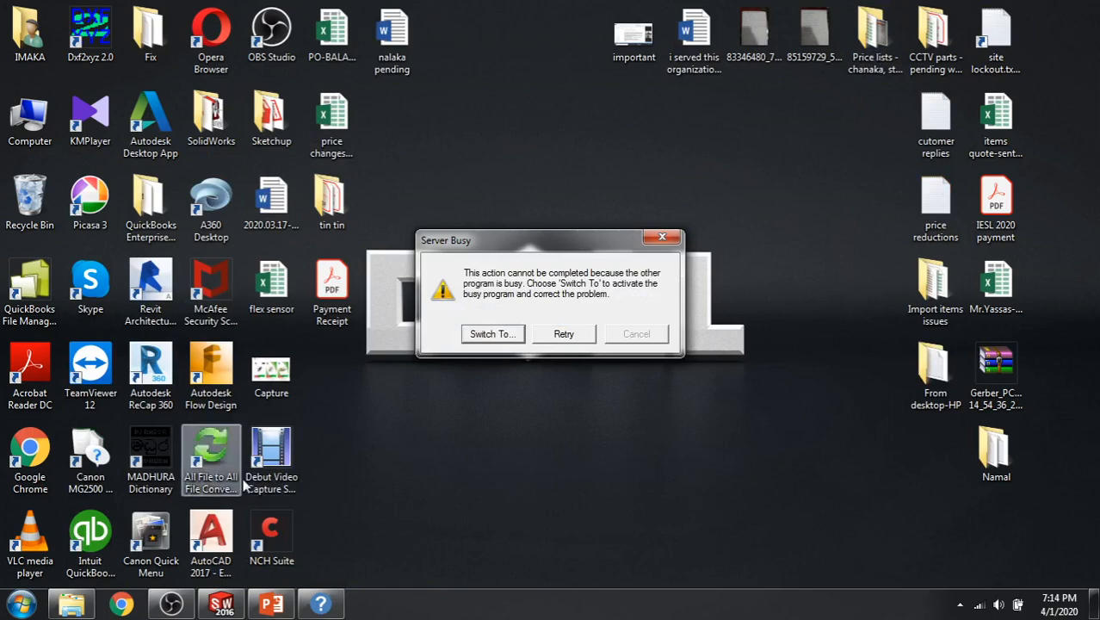
left_click(171, 604)
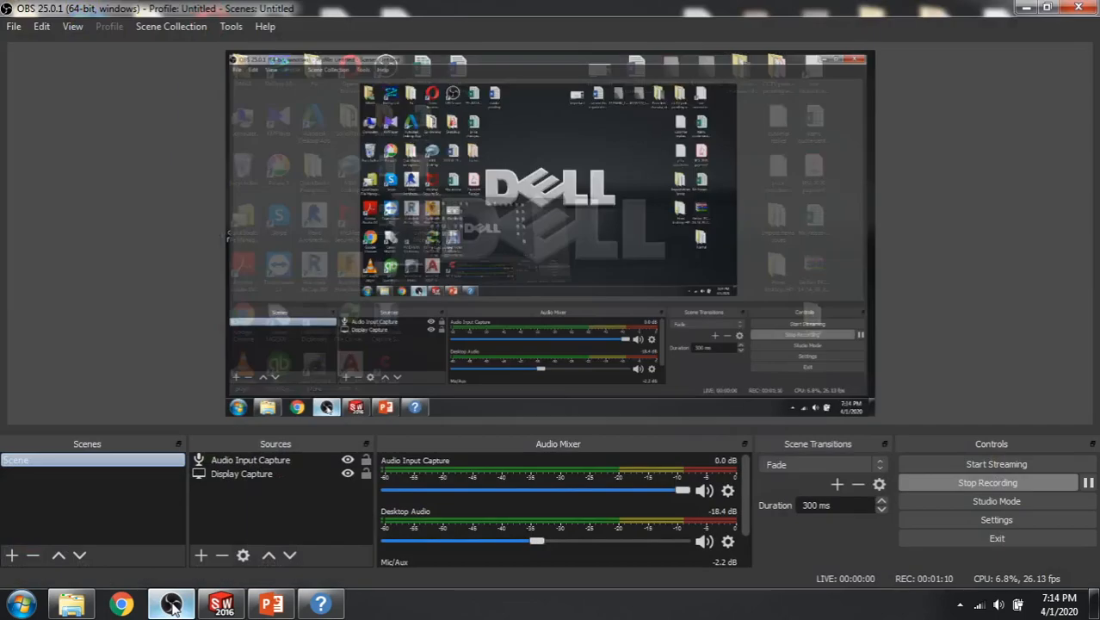
mouse_move(210, 607)
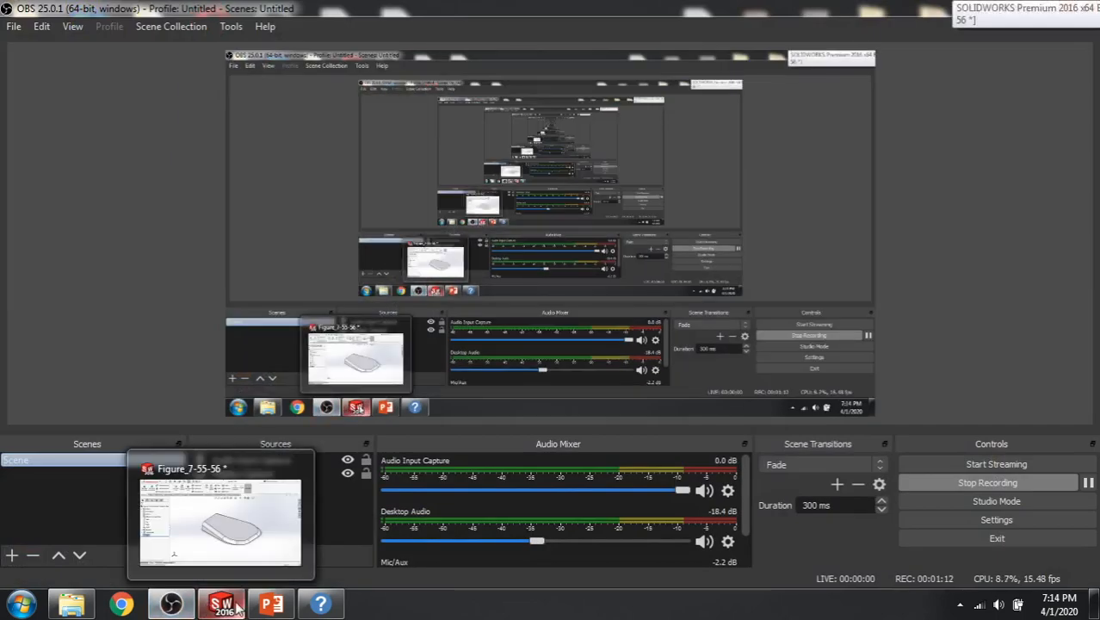
left_click(251, 608)
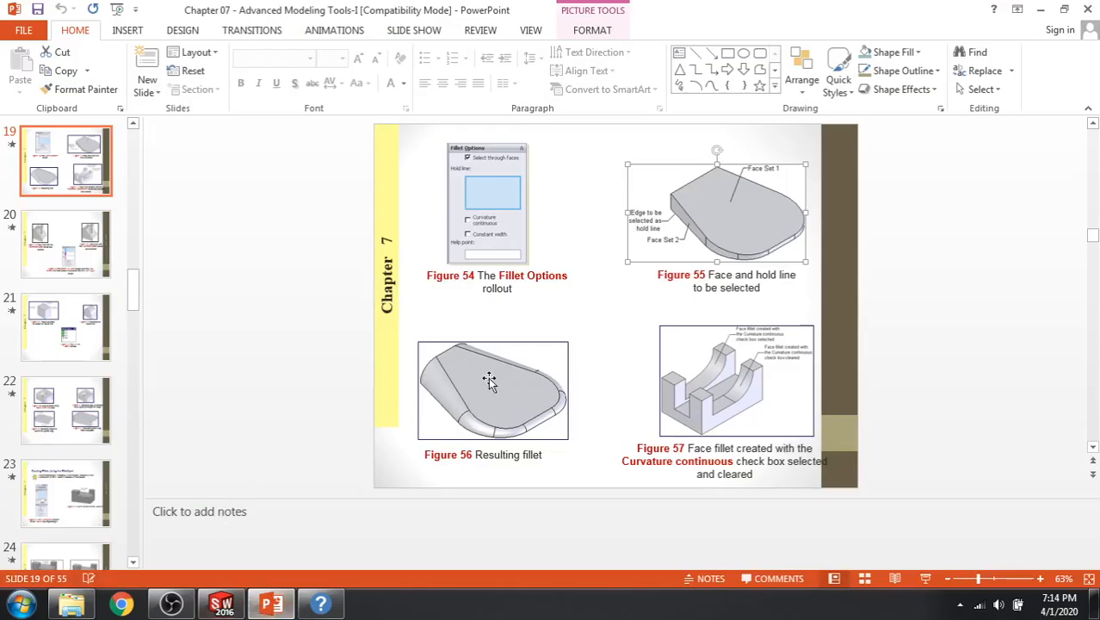
In SOLIDWORKS, undo the edge fillet and set up a full round fillet with the top face as side face set 1 and the long side face as center
left_click(221, 605)
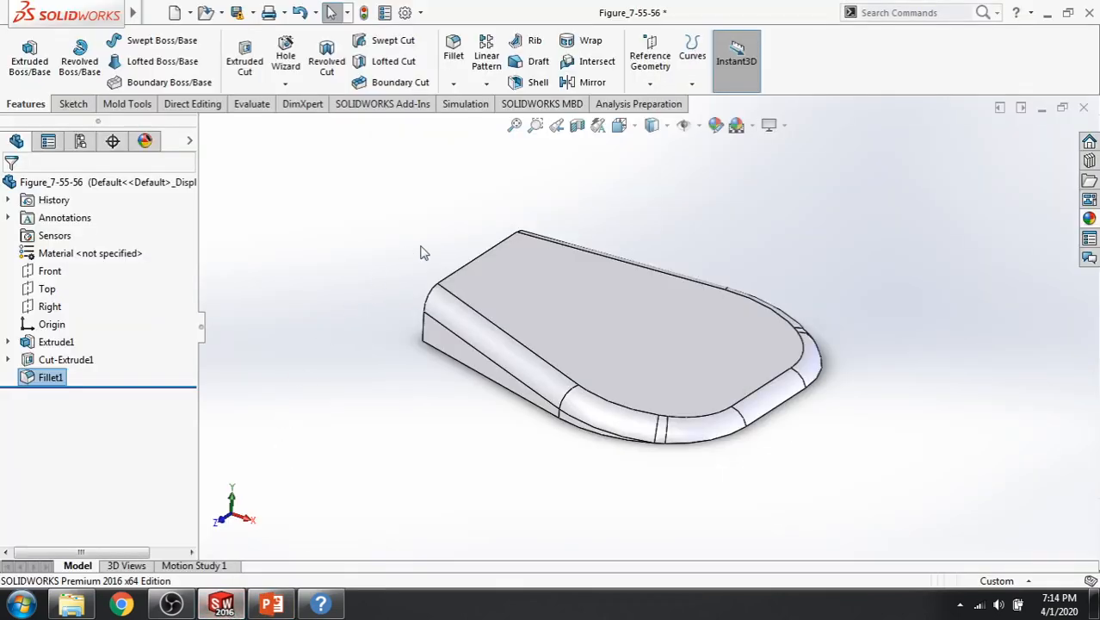
key("ctrl+z")
left_click(454, 83)
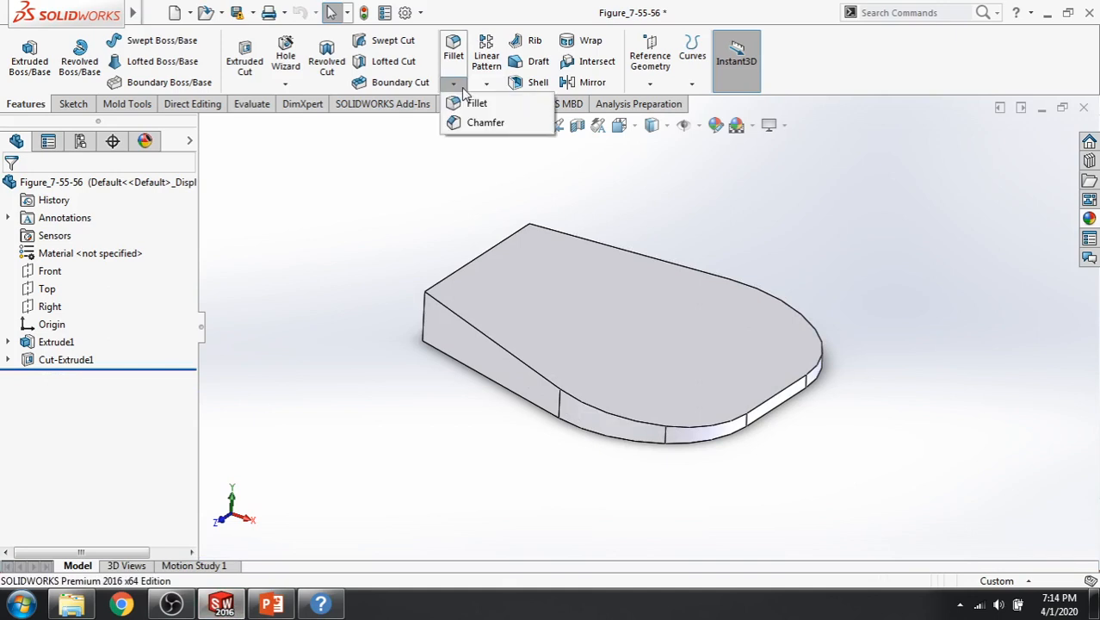
left_click(476, 103)
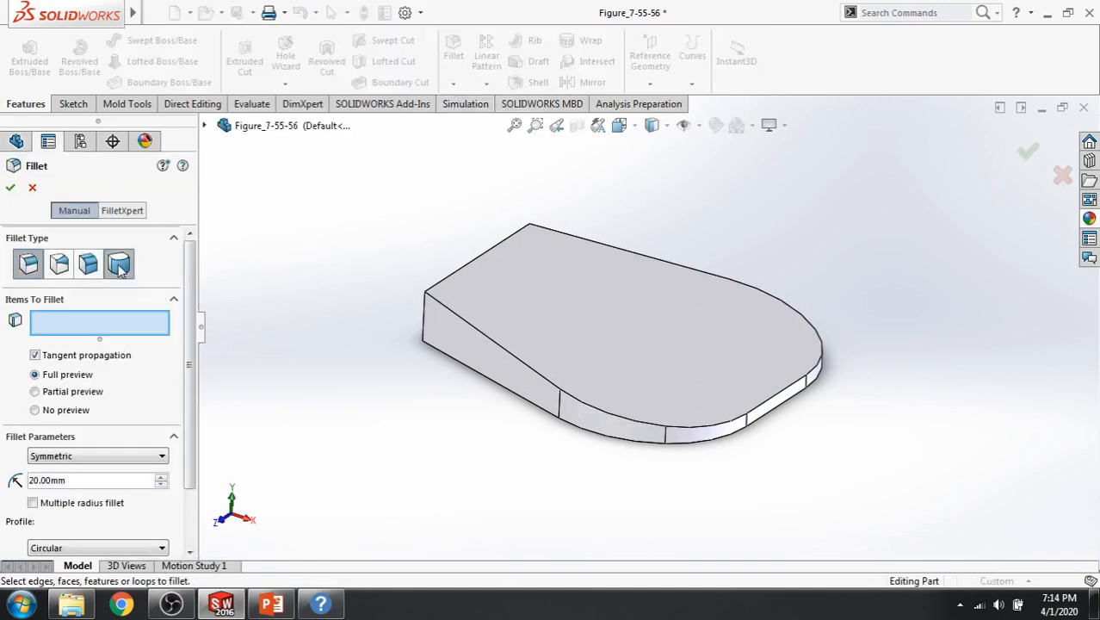
left_click(120, 265)
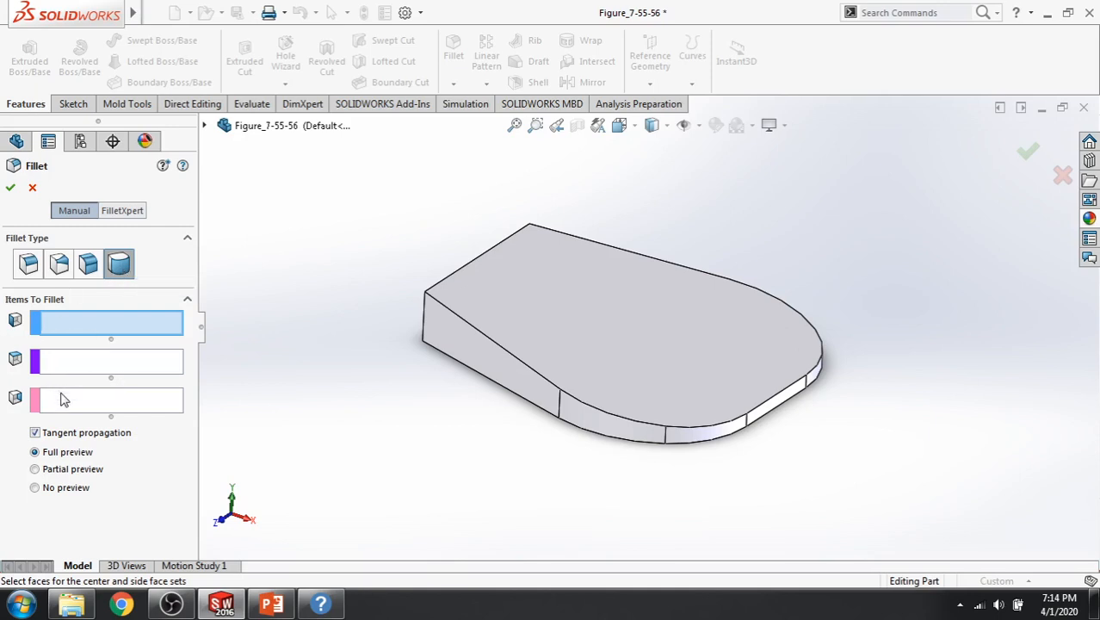
left_click(535, 293)
left_click(92, 365)
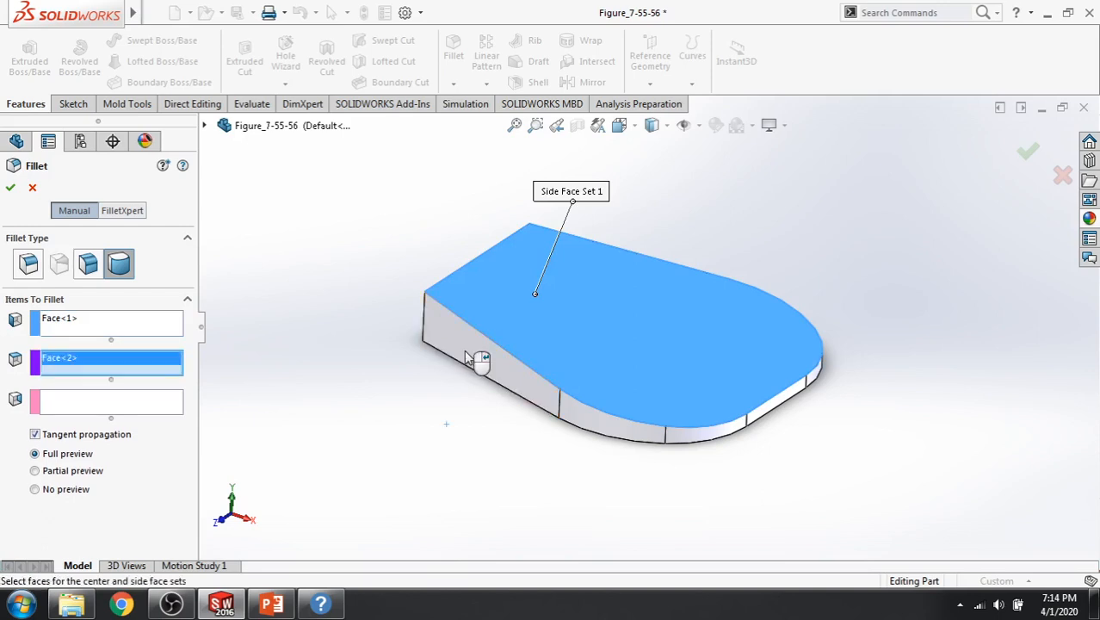
left_click(464, 350)
middle_click_drag(394, 411, 410, 289)
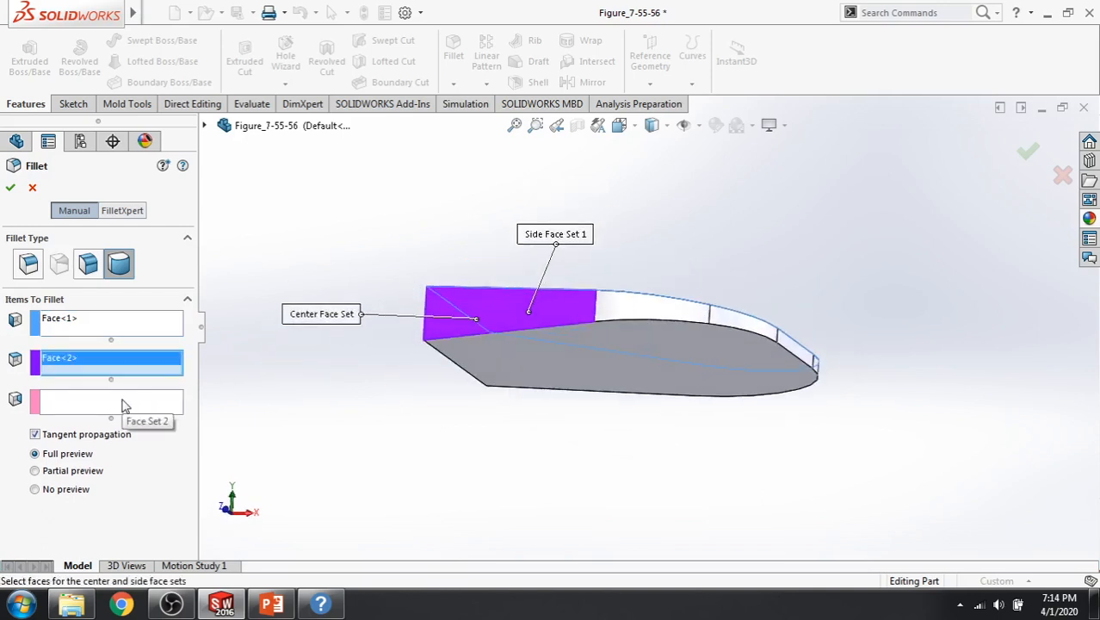
Switch to PowerPoint, check the full round fillet face selections in Figure 61, and return to SOLIDWORKS
left_click(271, 604)
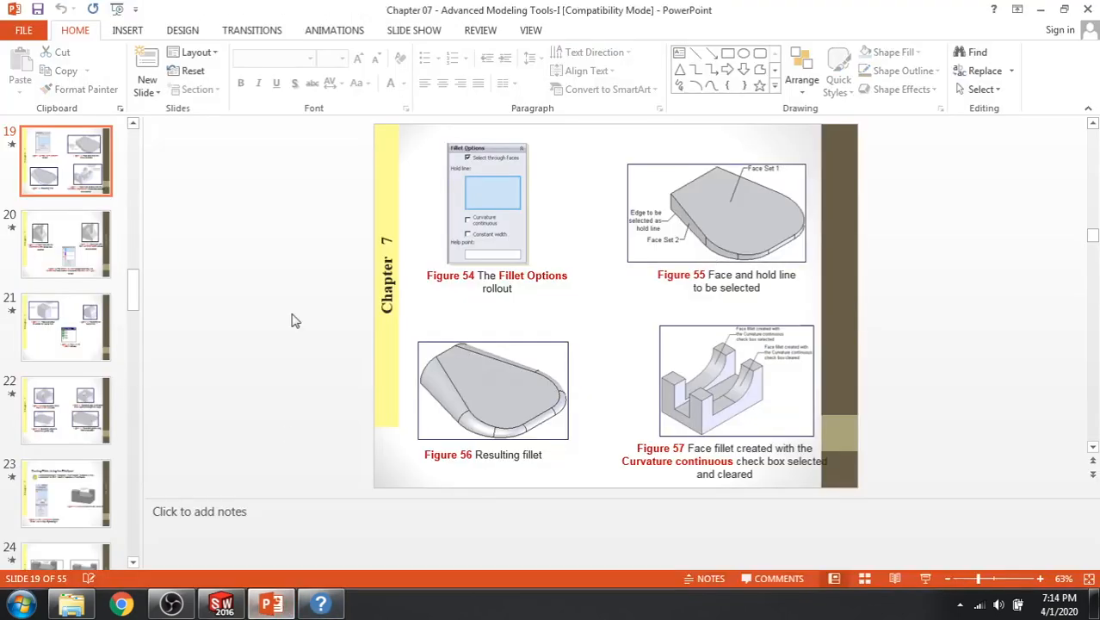
scroll(295, 320, "down", 1)
scroll(295, 320, "down", 1)
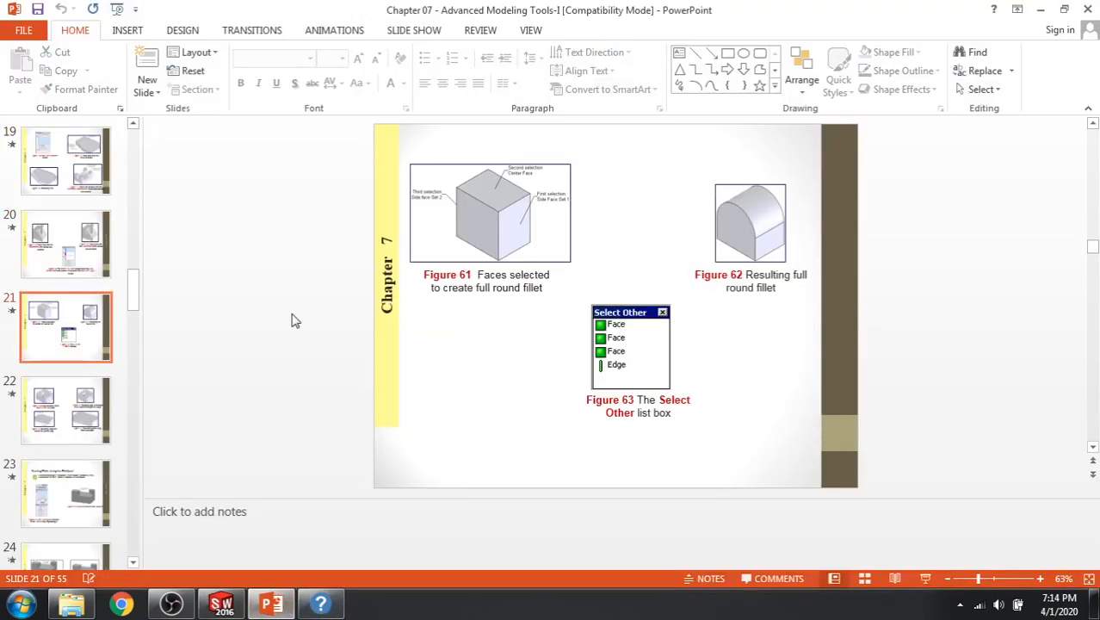
scroll(295, 320, "up", 2)
left_click(222, 605)
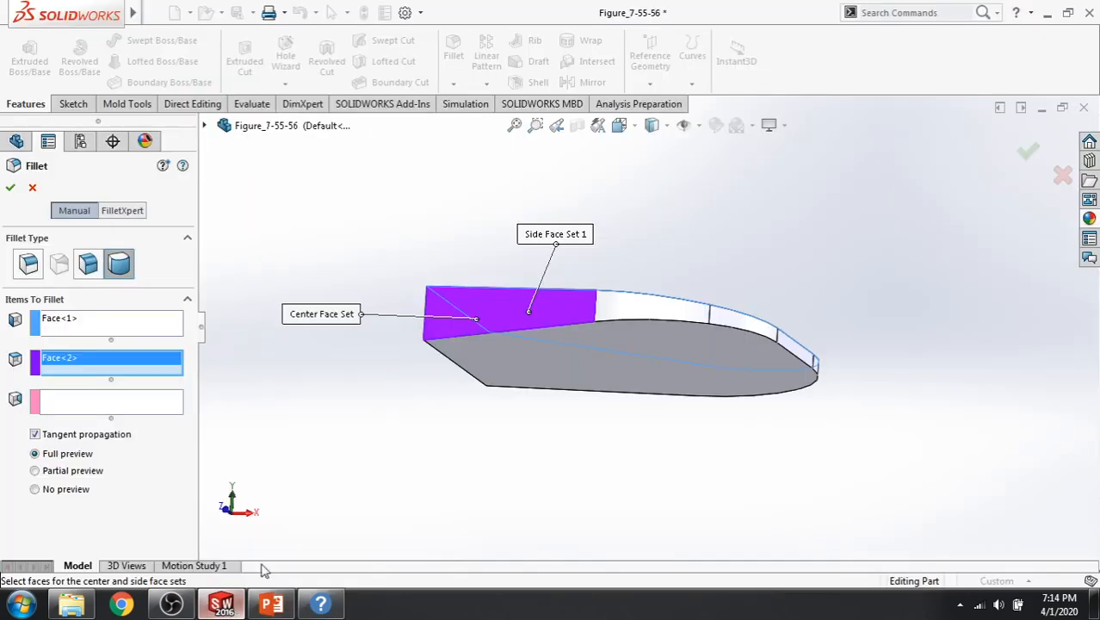
Cancel the full round fillet and set up a face fillet with the top face as face set 1 and the long side face as face set 2
middle_click_drag(387, 190, 361, 291)
left_click(32, 186)
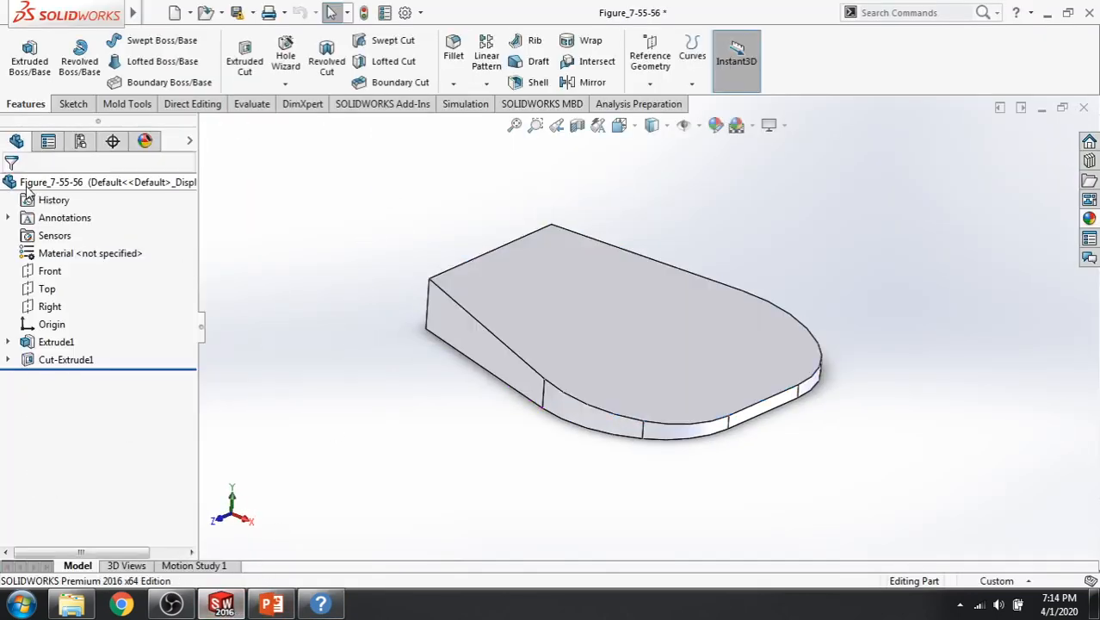
left_click(454, 84)
left_click(470, 102)
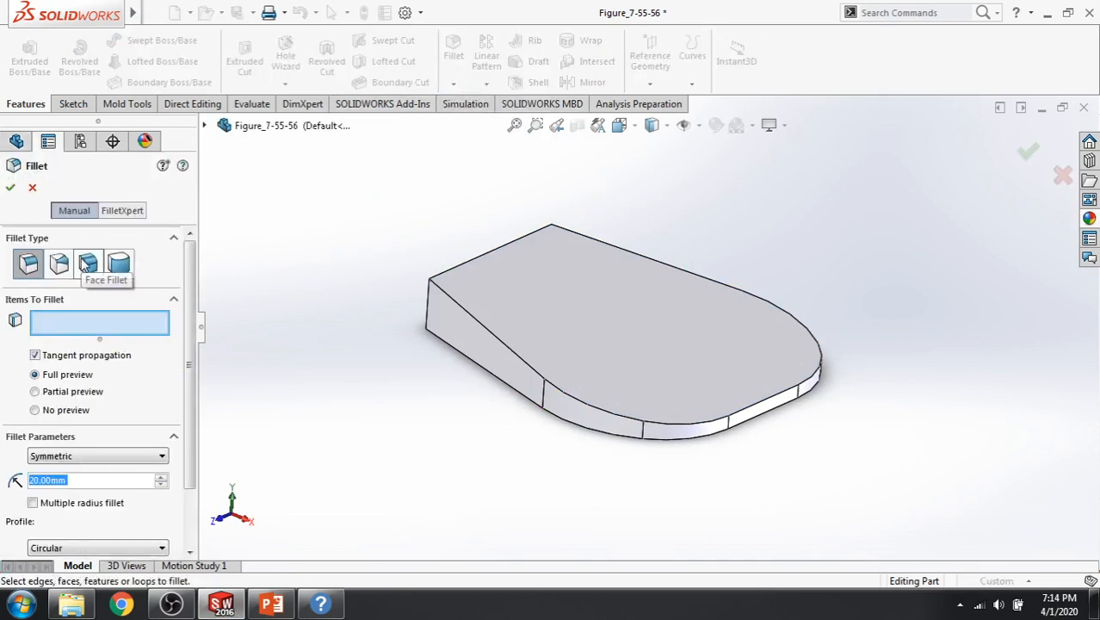
left_click(87, 264)
mouse_move(331, 228)
middle_mouse_down()
mouse_move(365, 157)
mouse_move(348, 253)
mouse_move(353, 232)
middle_mouse_up()
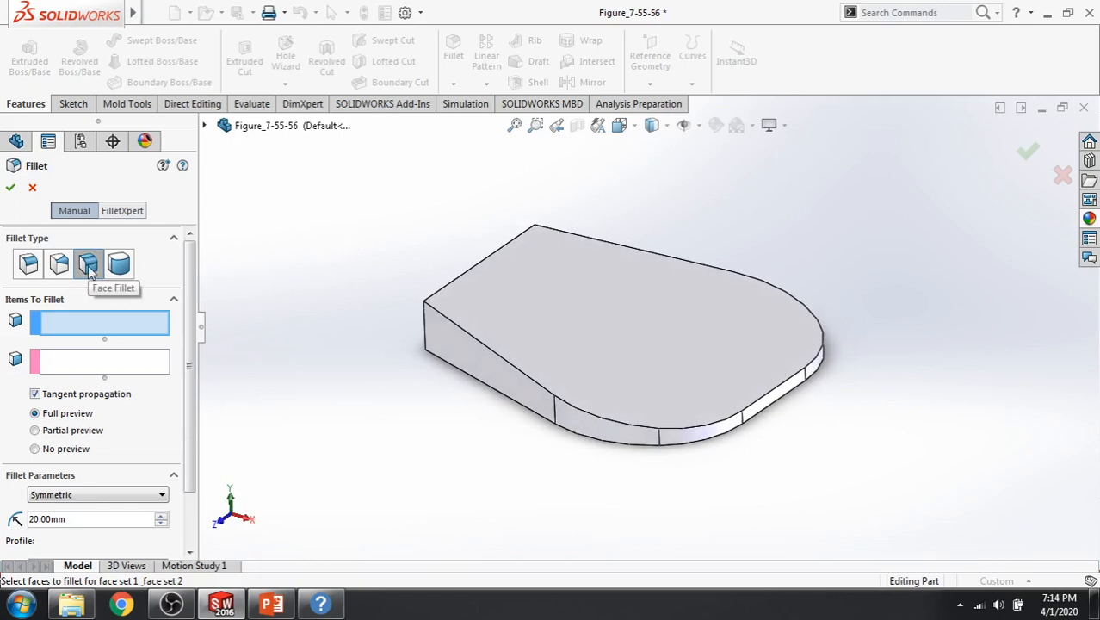
left_click(524, 321)
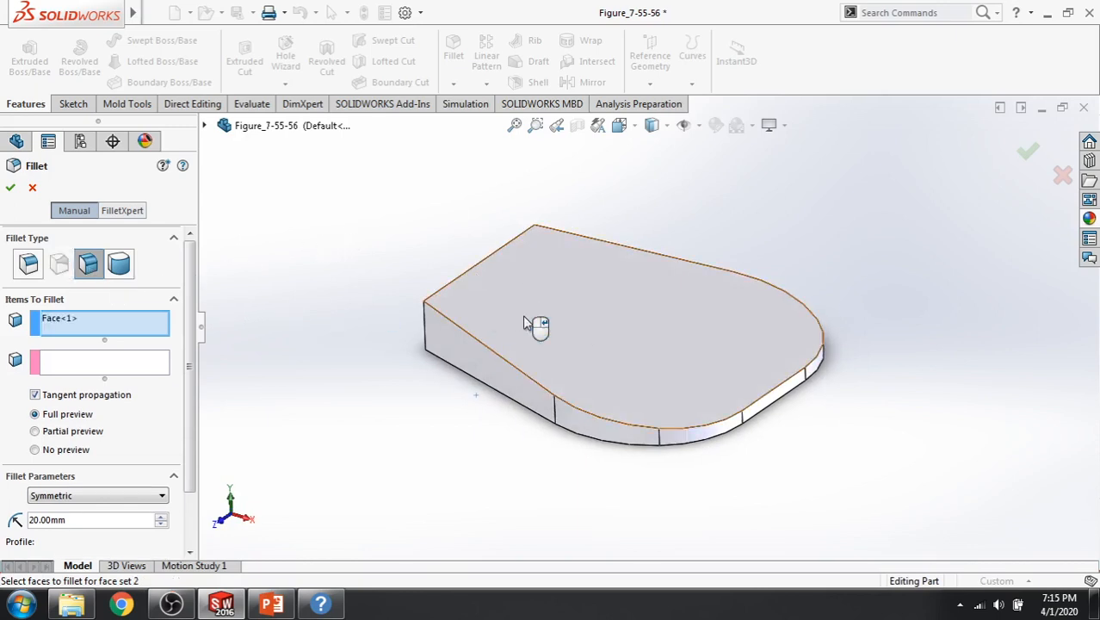
left_click(86, 368)
left_click(476, 360)
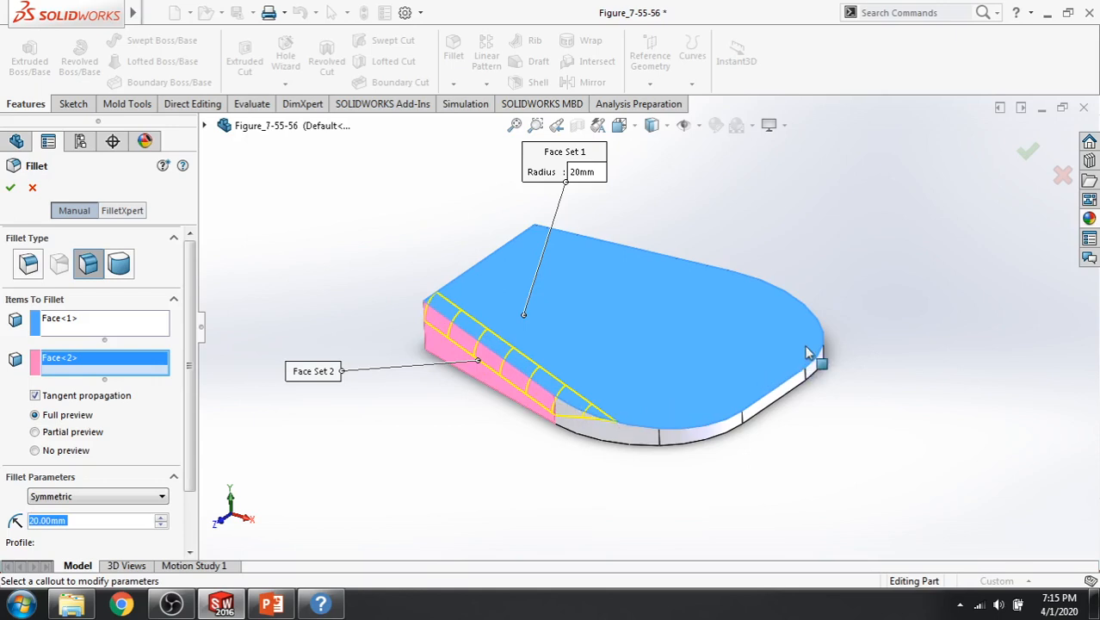
Set the face fillet radius to 10 mm and compare the preview with tangent propagation off and on, leaving it enabled
type("10")
key("Return")
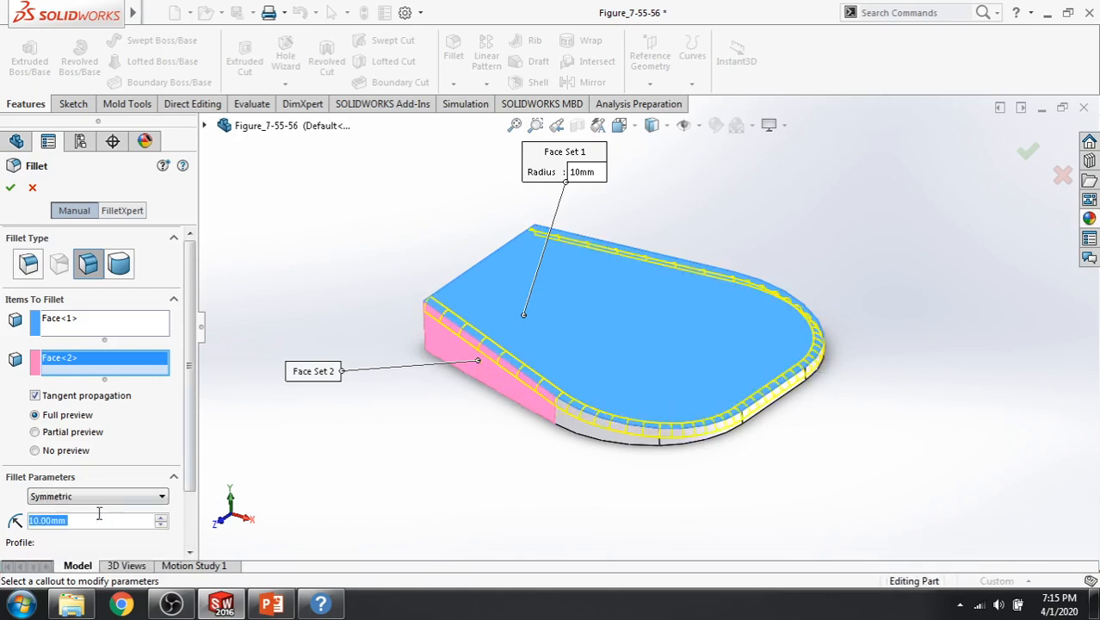
left_click(37, 397)
left_click(37, 396)
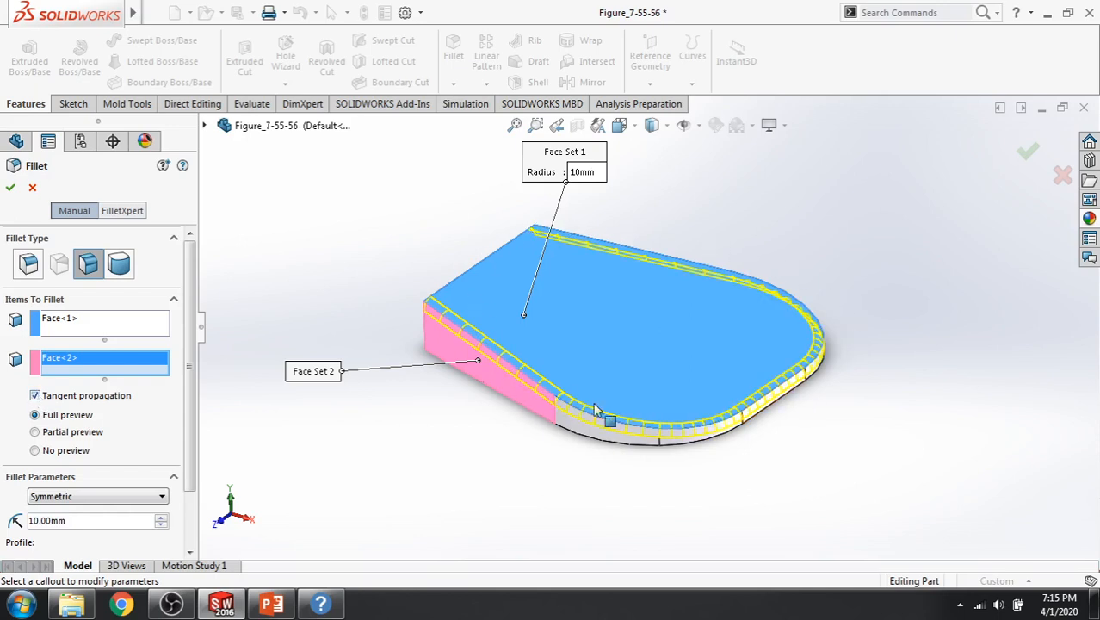
left_click(35, 397)
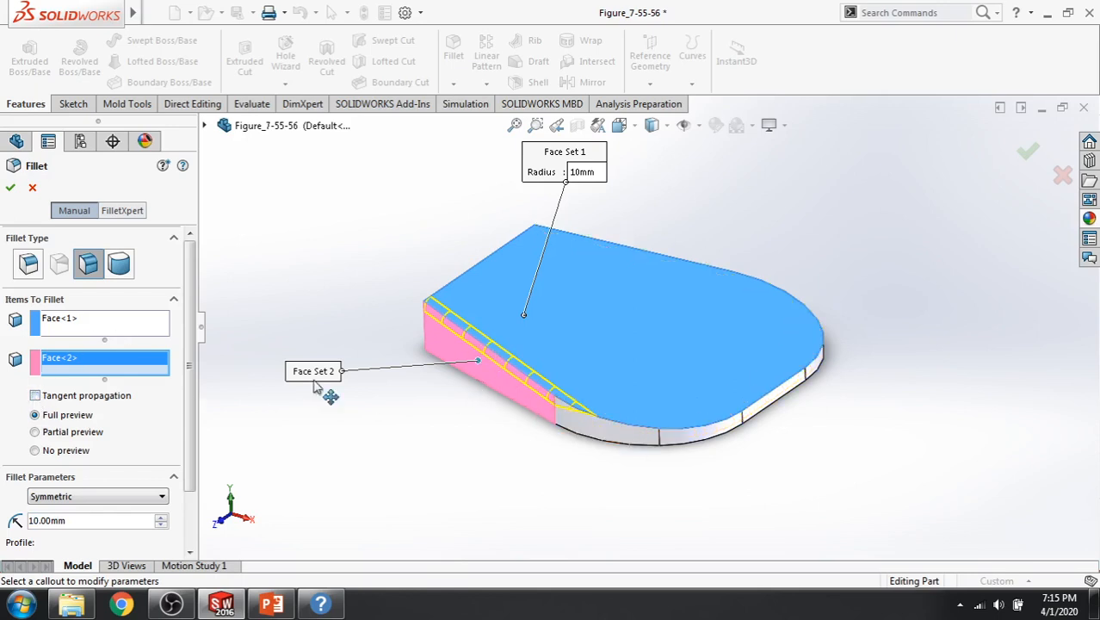
left_click(36, 396)
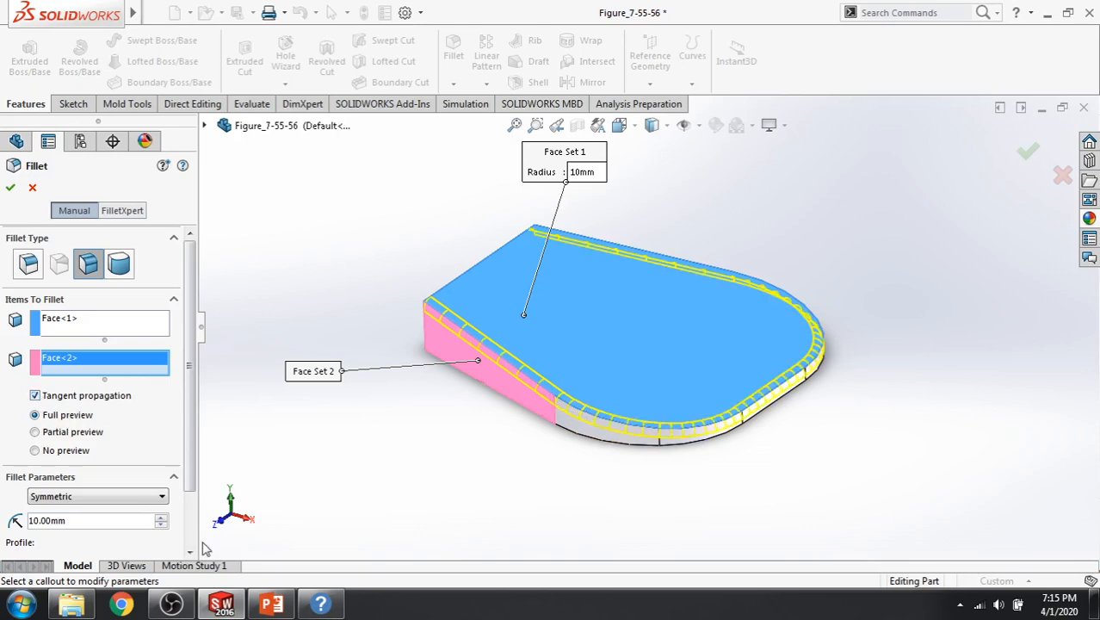
Check the hold line figures on the PowerPoint slide, then return to SOLIDWORKS and review the fillet's profile choices and fillet options
left_click(271, 603)
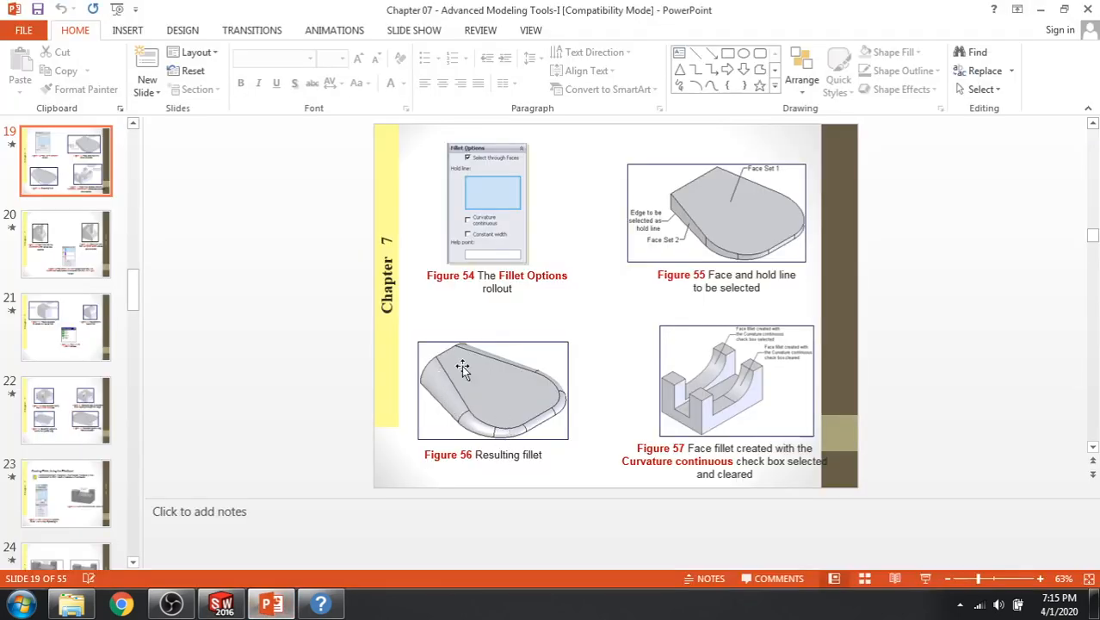
left_click(222, 603)
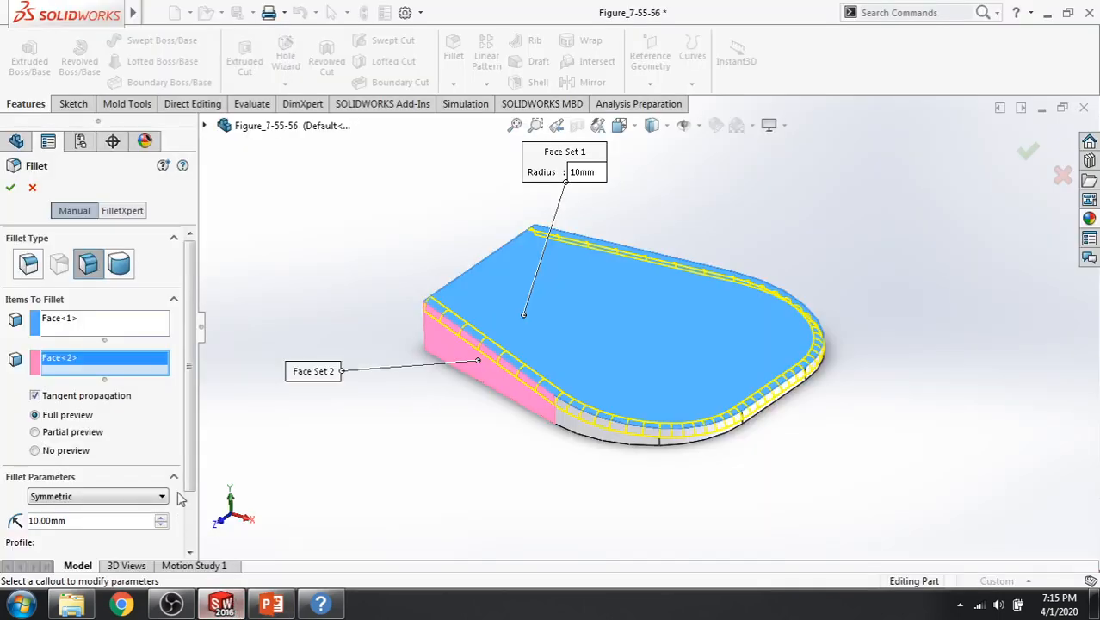
scroll(155, 516, "down", 3)
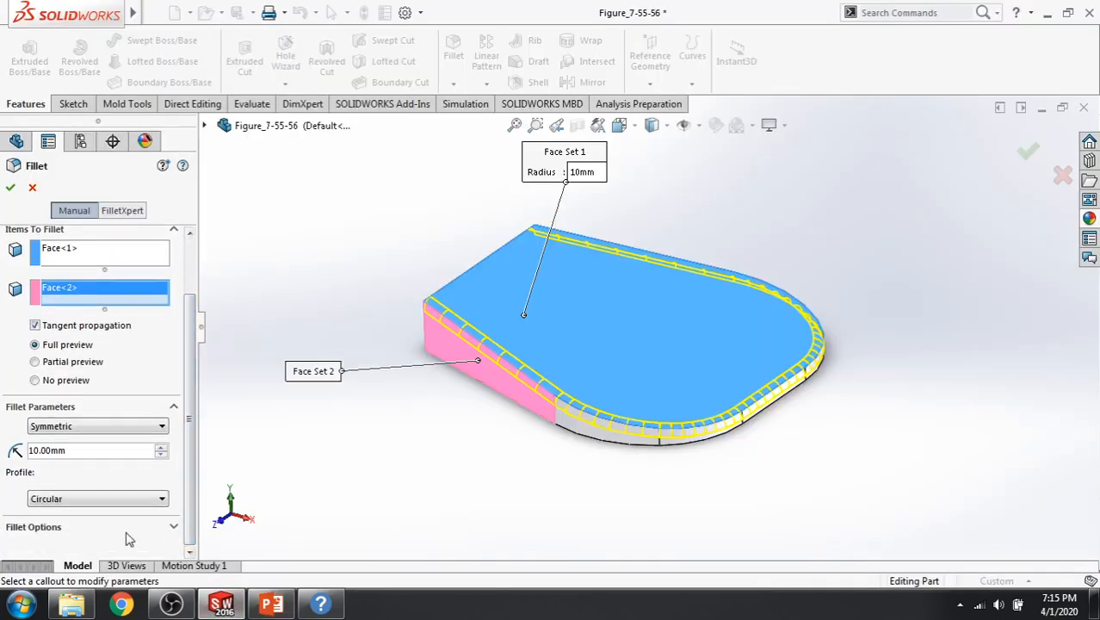
left_click(148, 499)
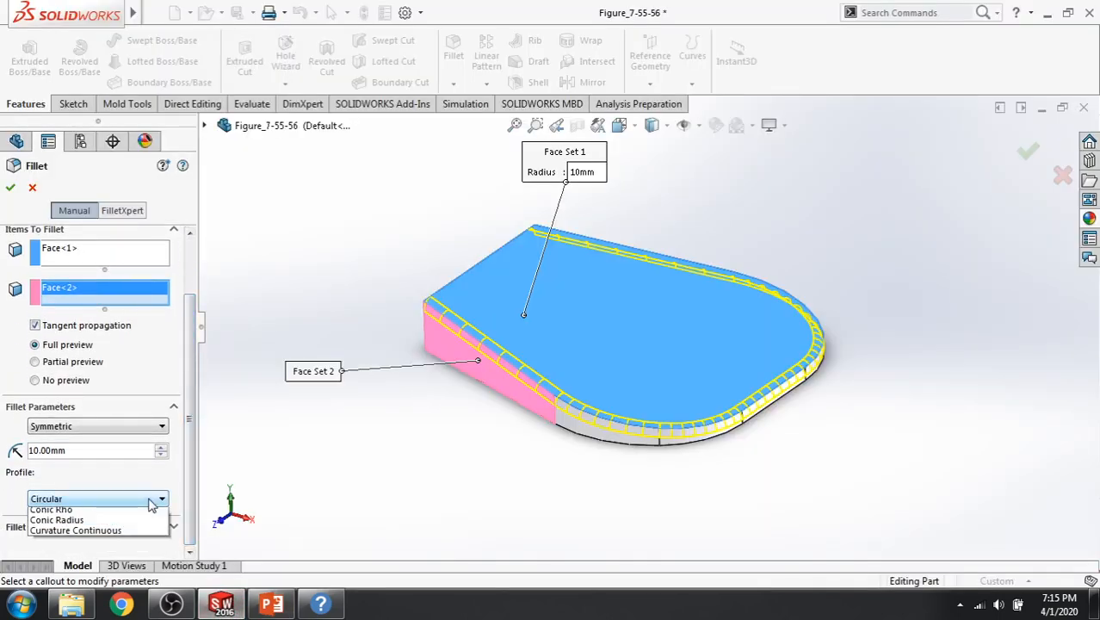
left_click(148, 499)
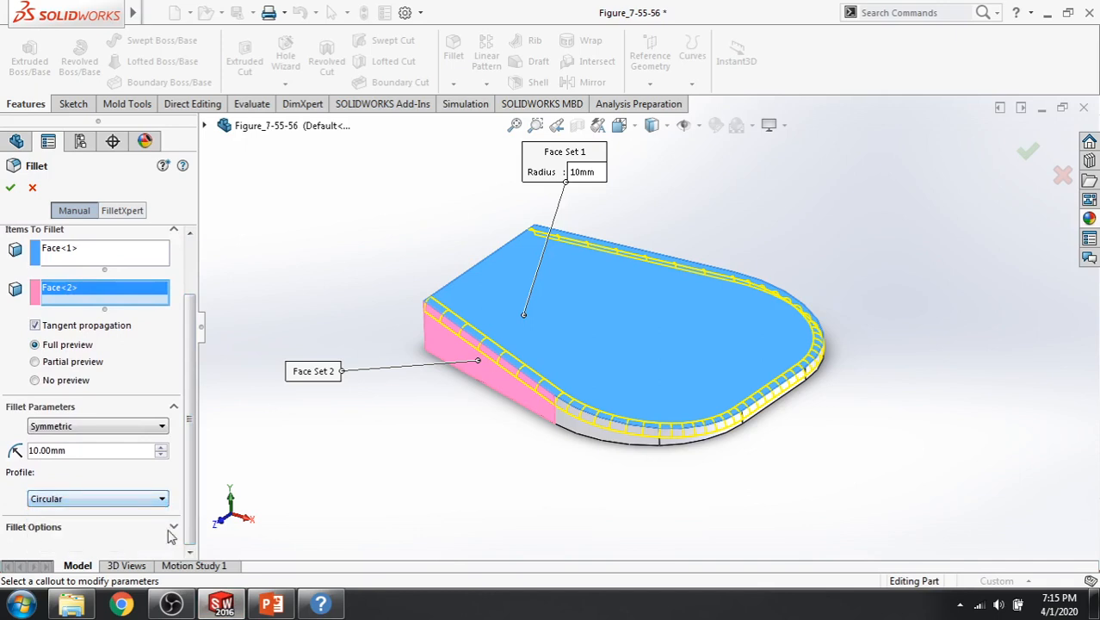
scroll(175, 533, "down", 3)
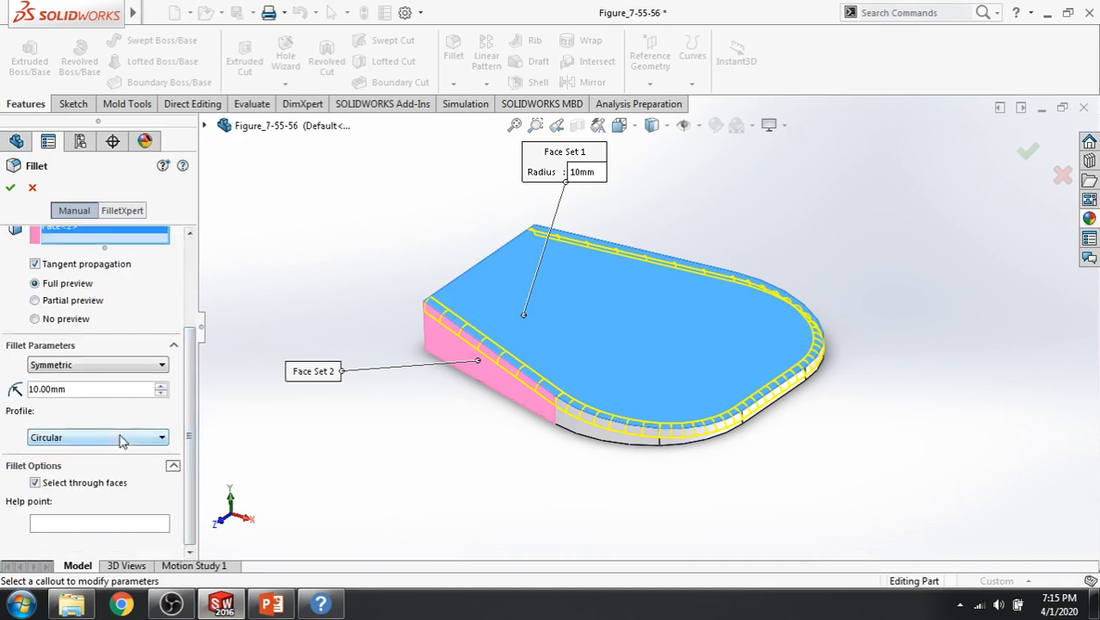
Change the face fillet's parameter method to Hold Line, using the side face's lower edge as hold line, and apply the fillet
left_click(112, 364)
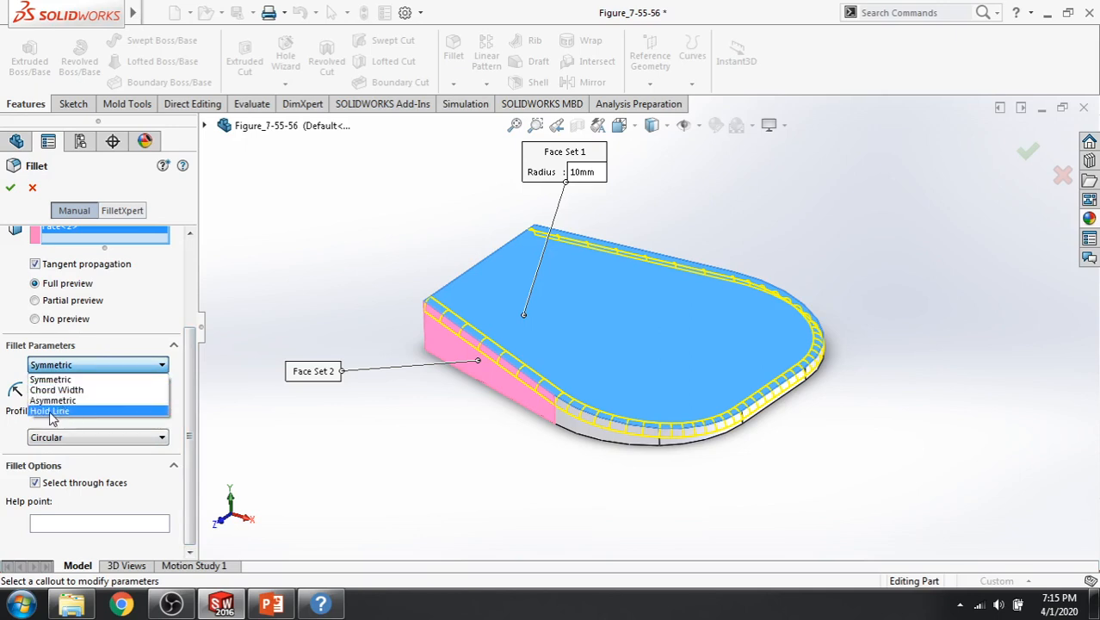
left_click(52, 411)
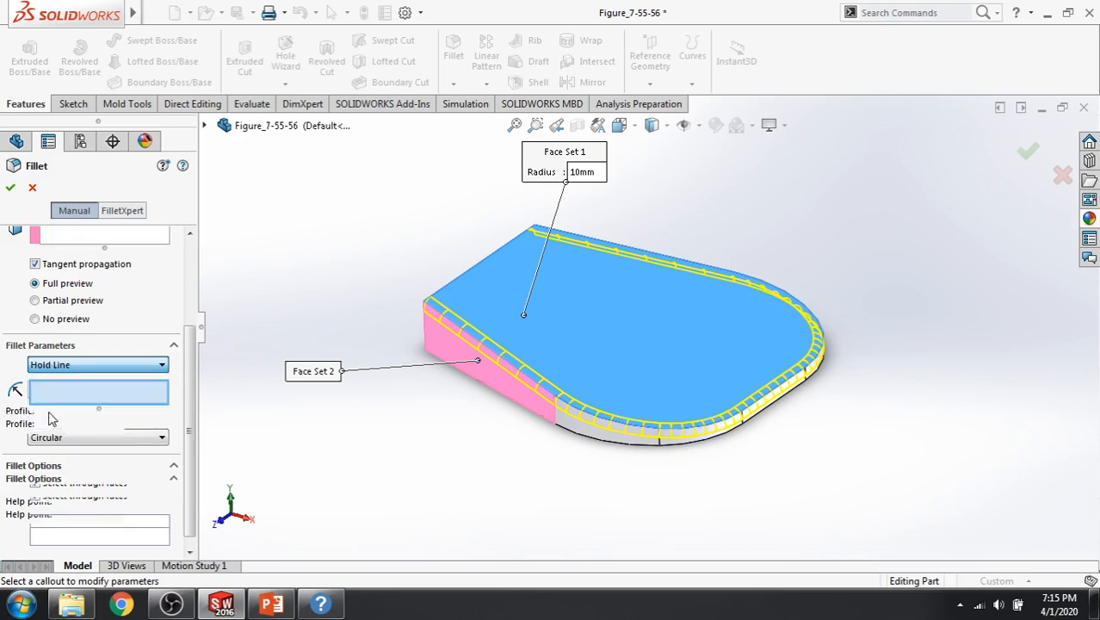
left_click(523, 411)
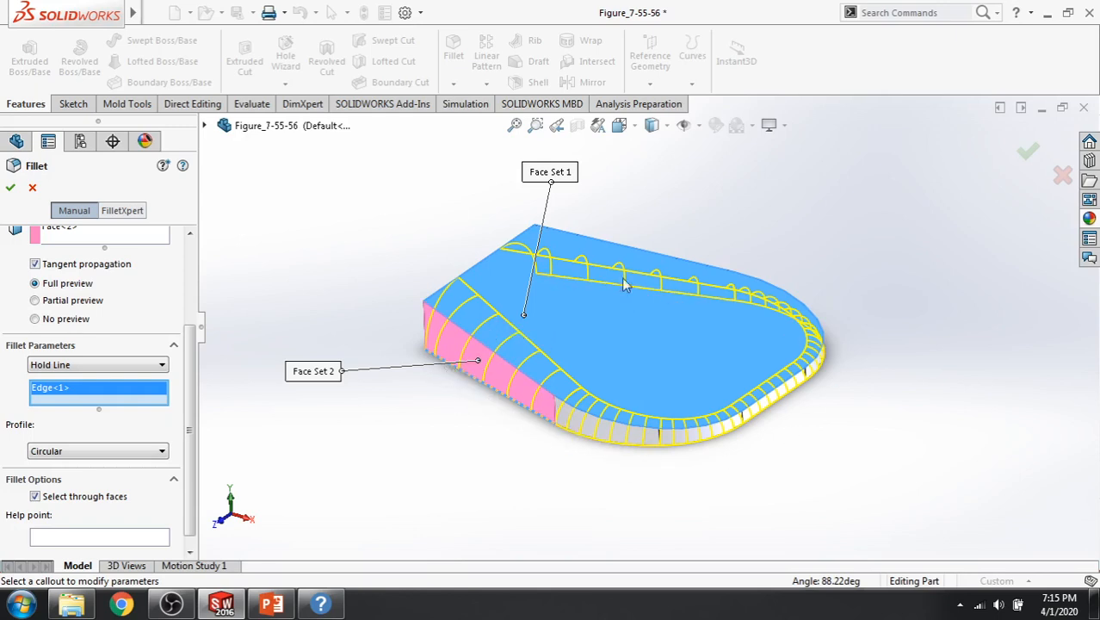
left_click(11, 187)
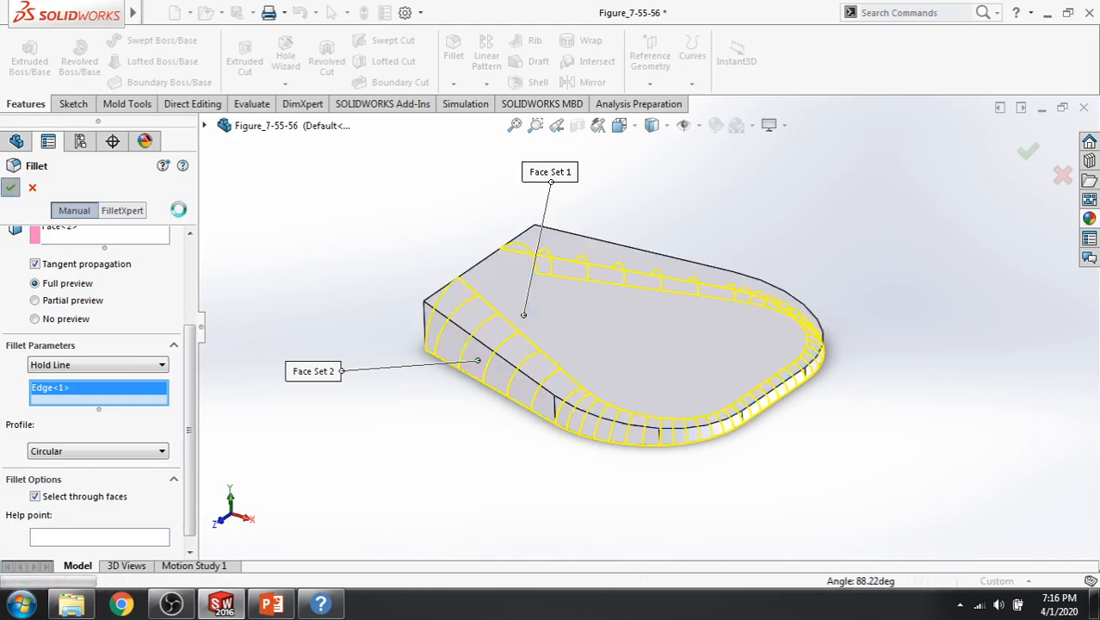
mouse_move(351, 232)
middle_mouse_down()
mouse_move(380, 167)
mouse_move(378, 138)
mouse_move(363, 218)
middle_mouse_up()
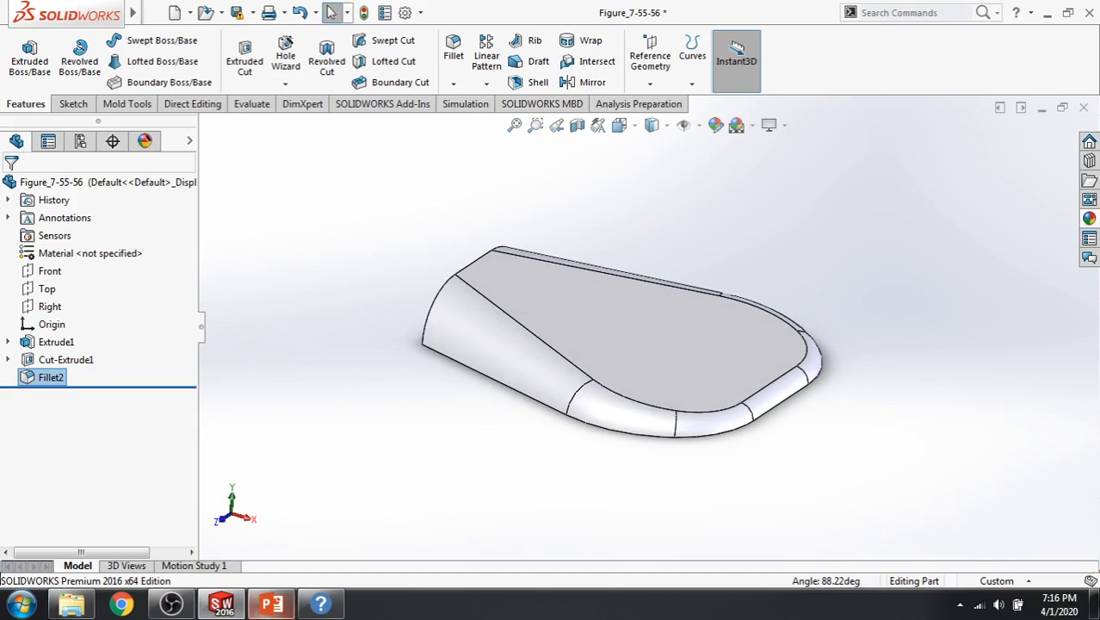
View Figures 56 and 57 on the PowerPoint slide, return to SOLIDWORKS and close the Figure_7-55-56 part without saving
left_click(271, 605)
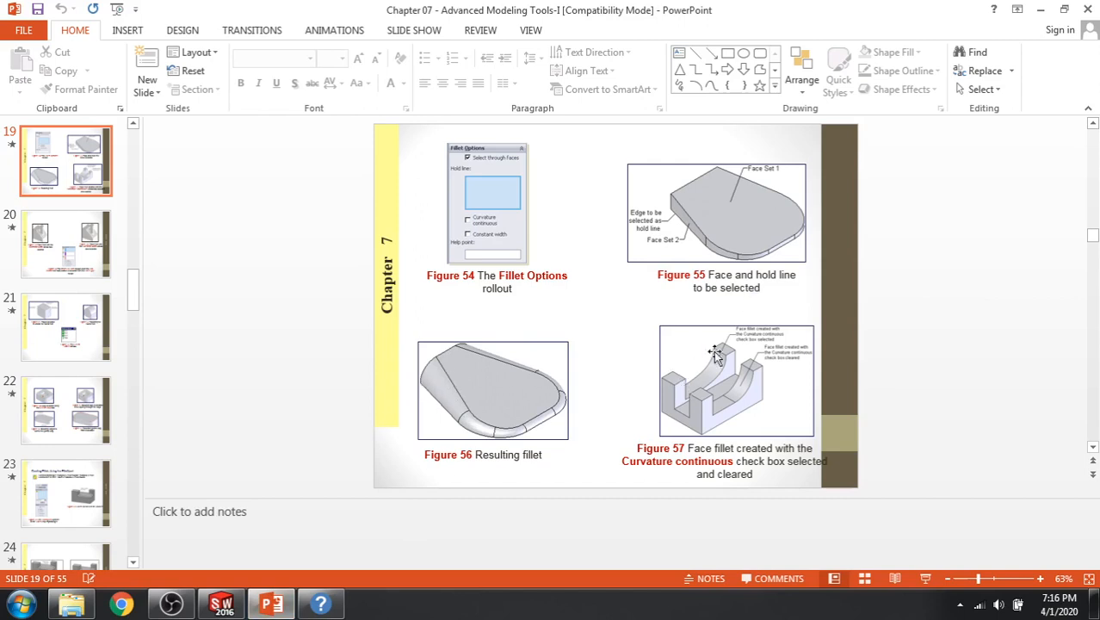
left_click(223, 604)
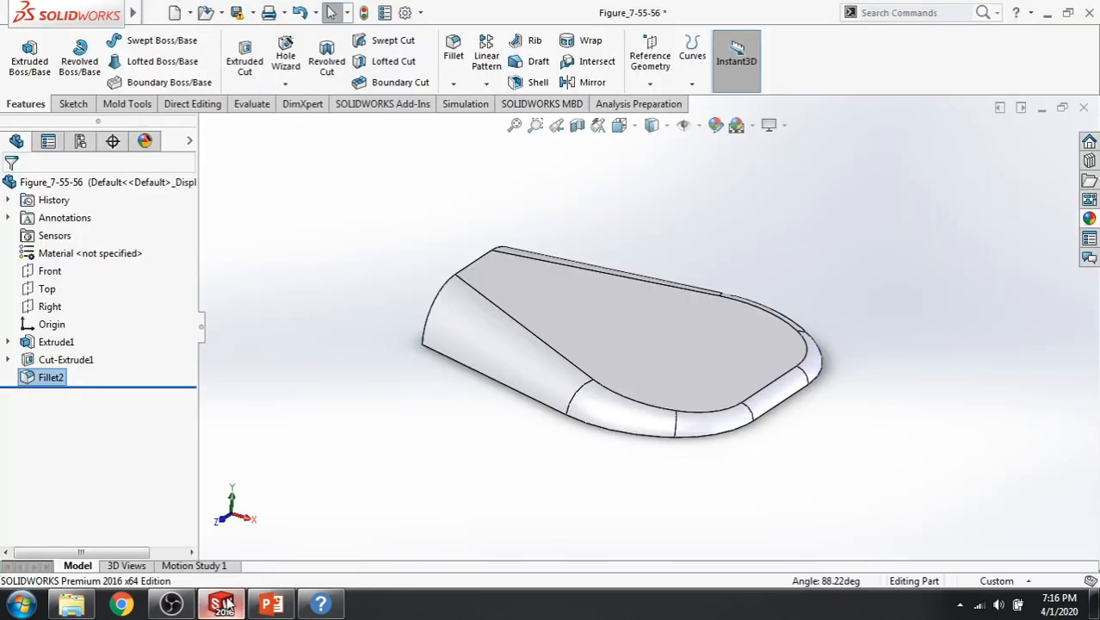
left_click(1083, 106)
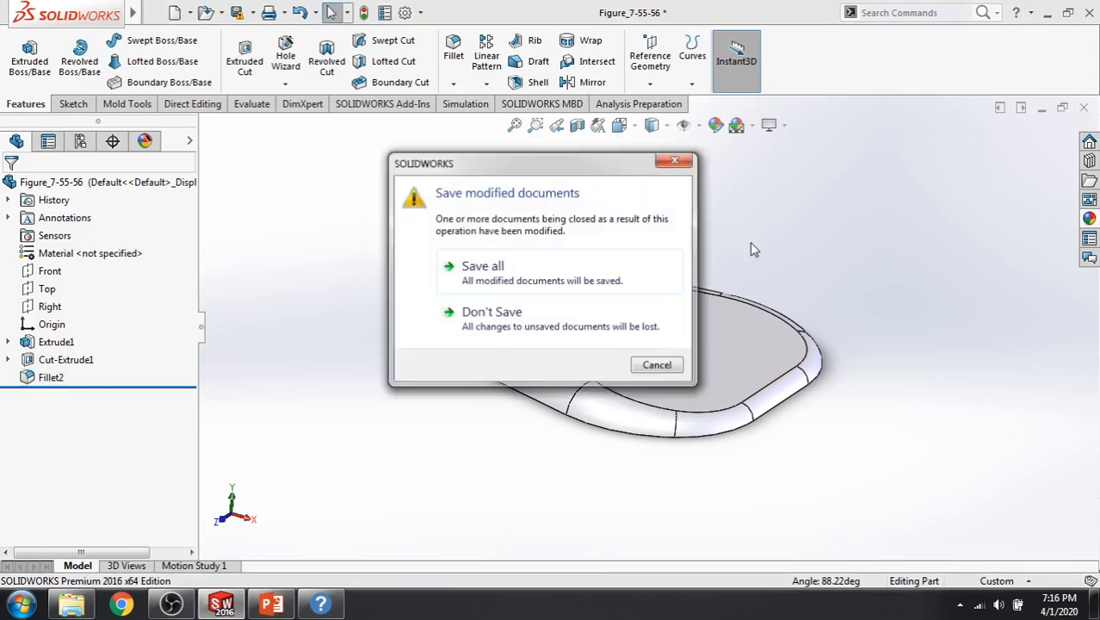
left_click(536, 316)
Switch to Windows Explorer and open the part Figure_7-57 from the Chap 07 folder under SW notes, Part files
left_click(84, 605)
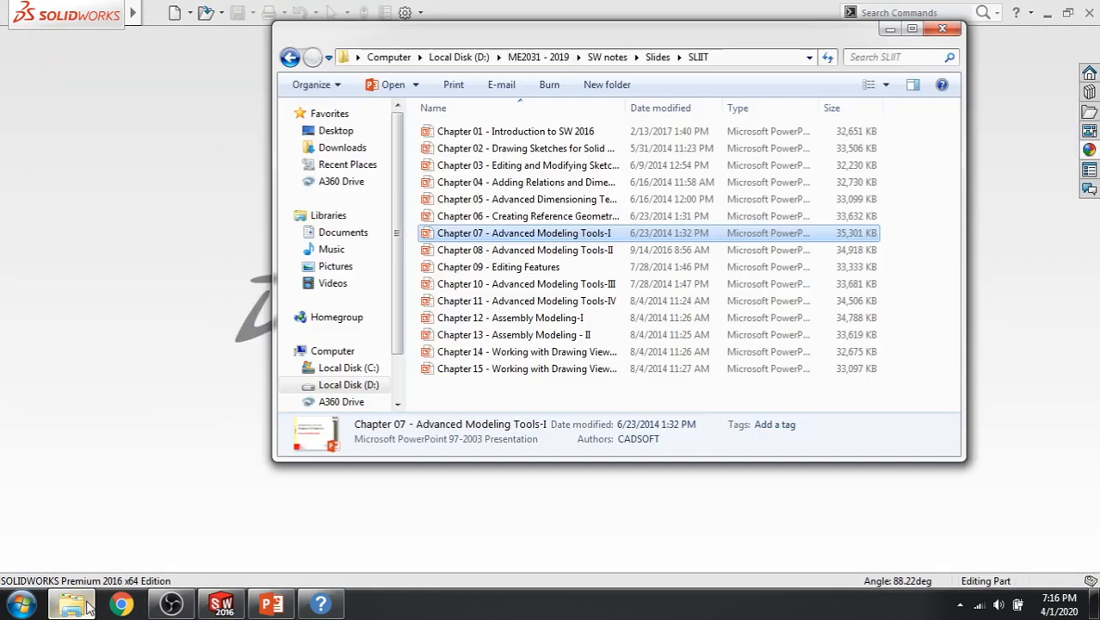
left_click(608, 57)
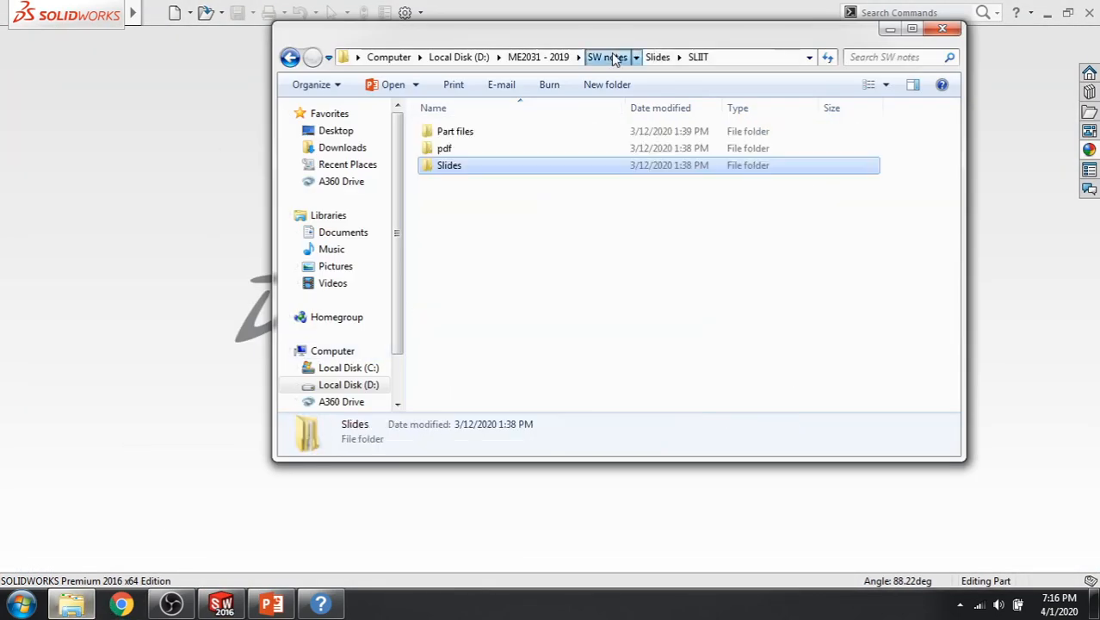
double_click(456, 136)
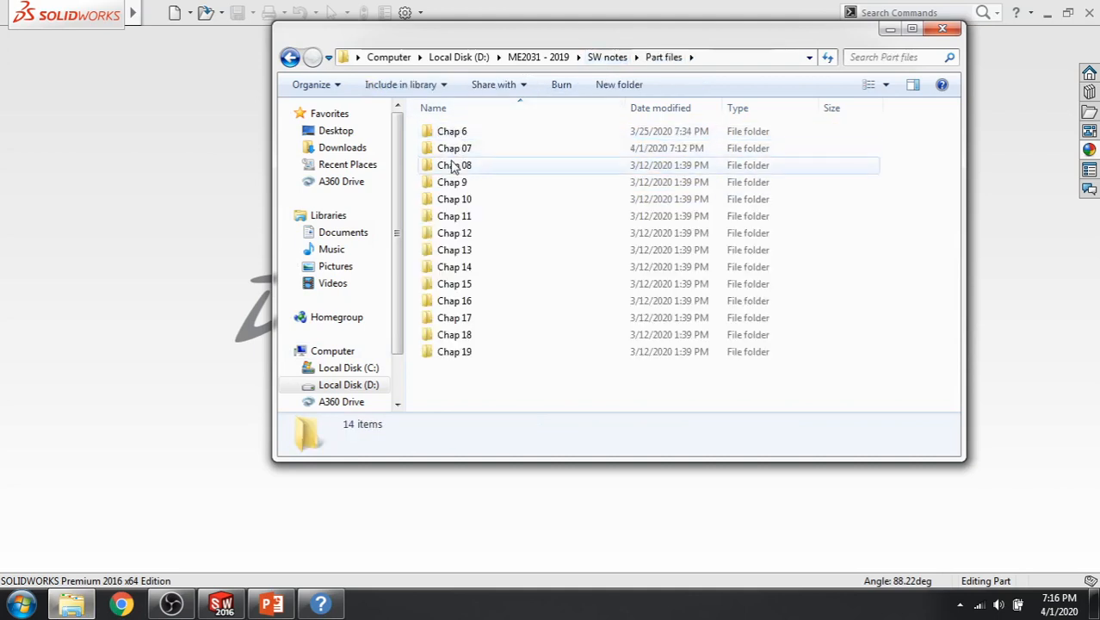
double_click(455, 149)
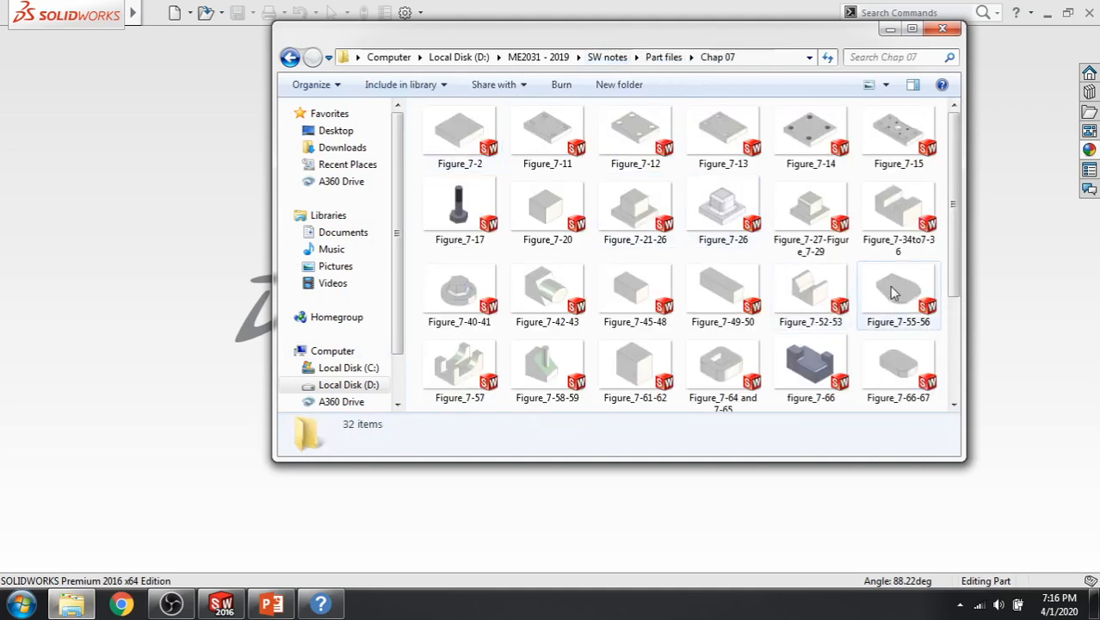
left_click(454, 369)
double_click(454, 369)
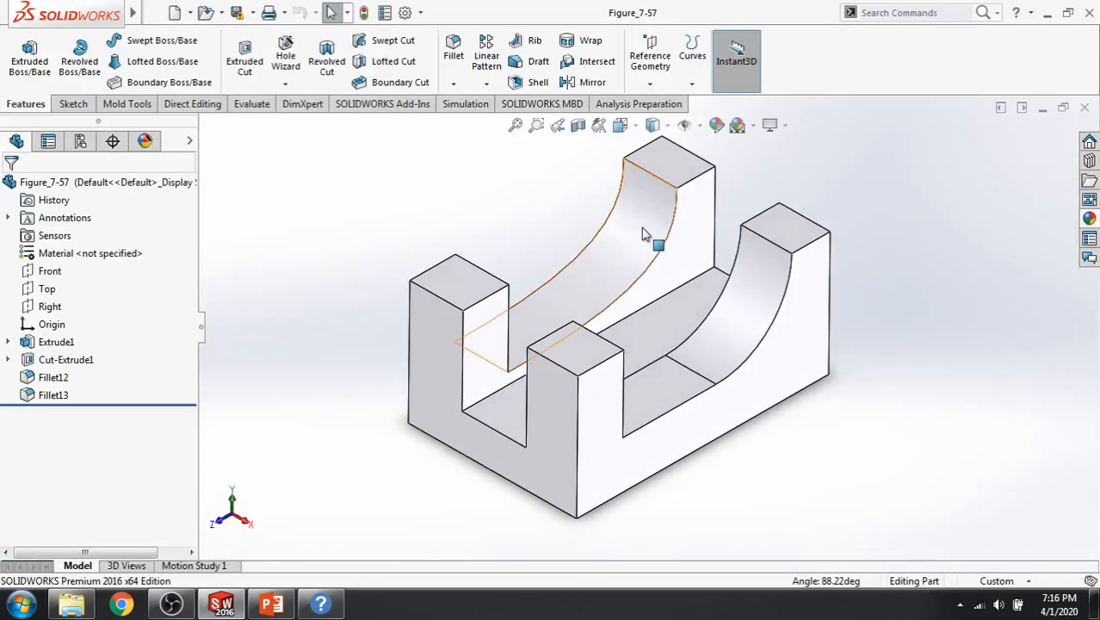
Identify the features behind the two curved faces and delete both fillets, Fillet12 and Fillet13, from the part
left_click(606, 278)
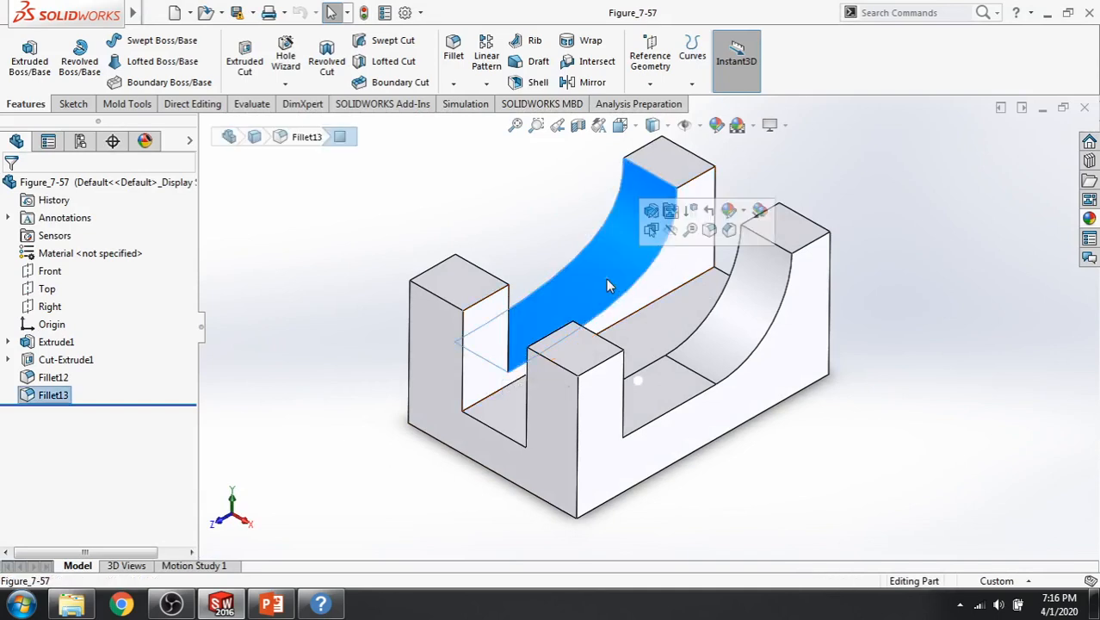
left_click(717, 349)
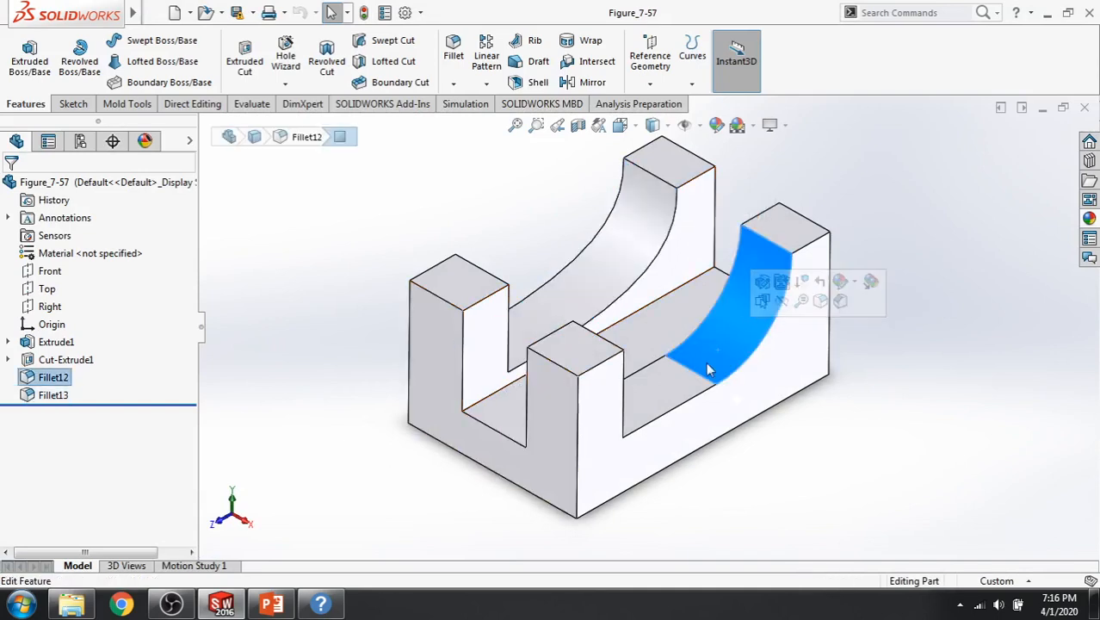
right_click(59, 375)
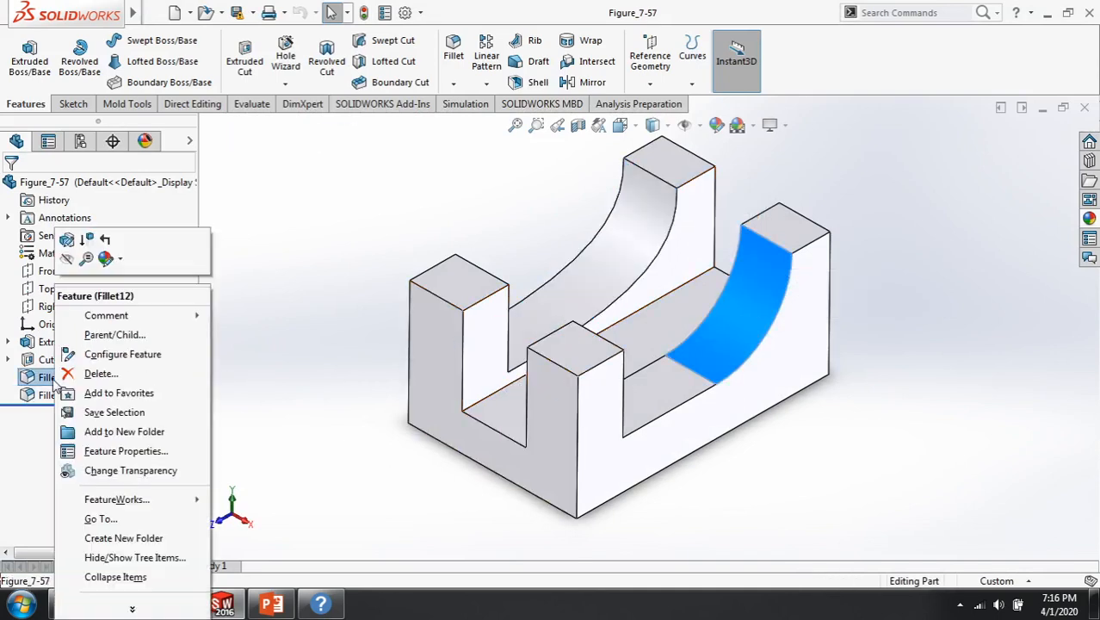
left_click(98, 372)
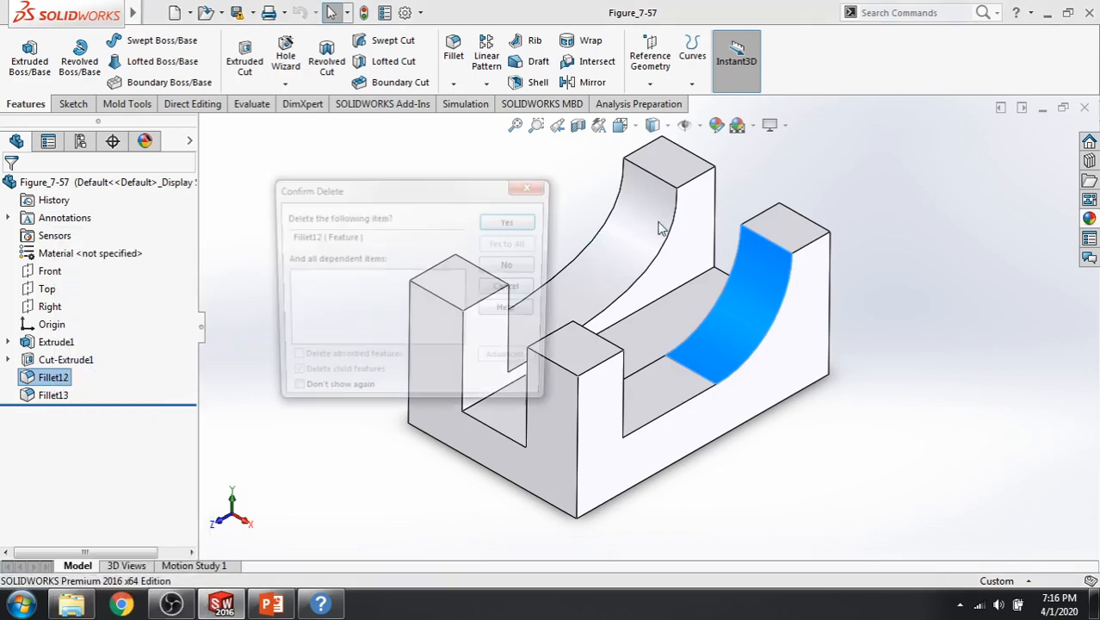
left_click(511, 221)
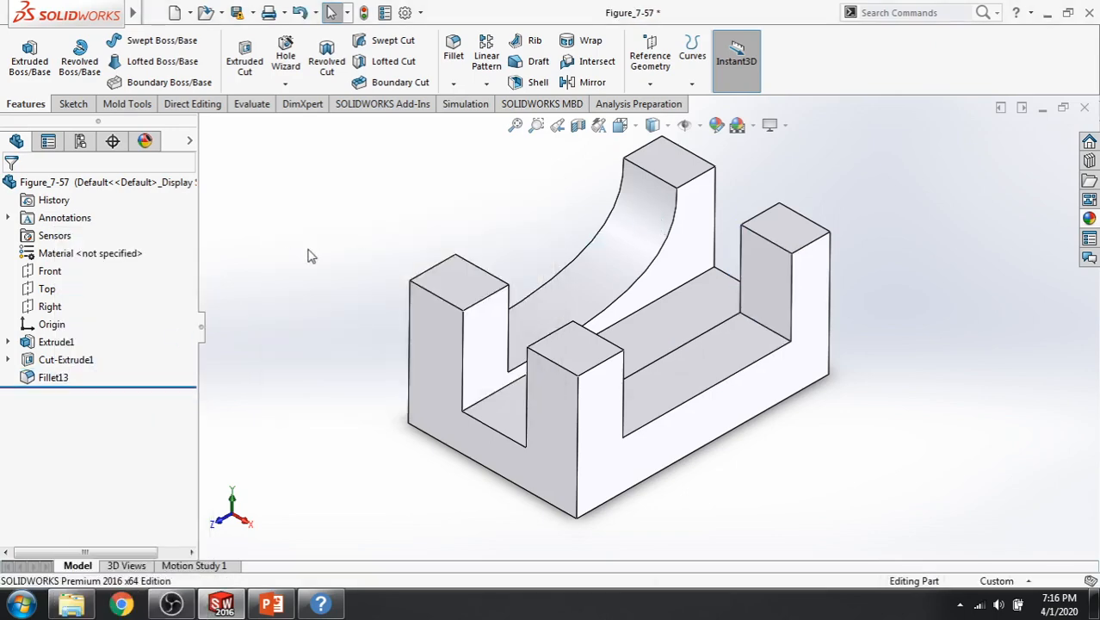
right_click(55, 377)
left_click(92, 373)
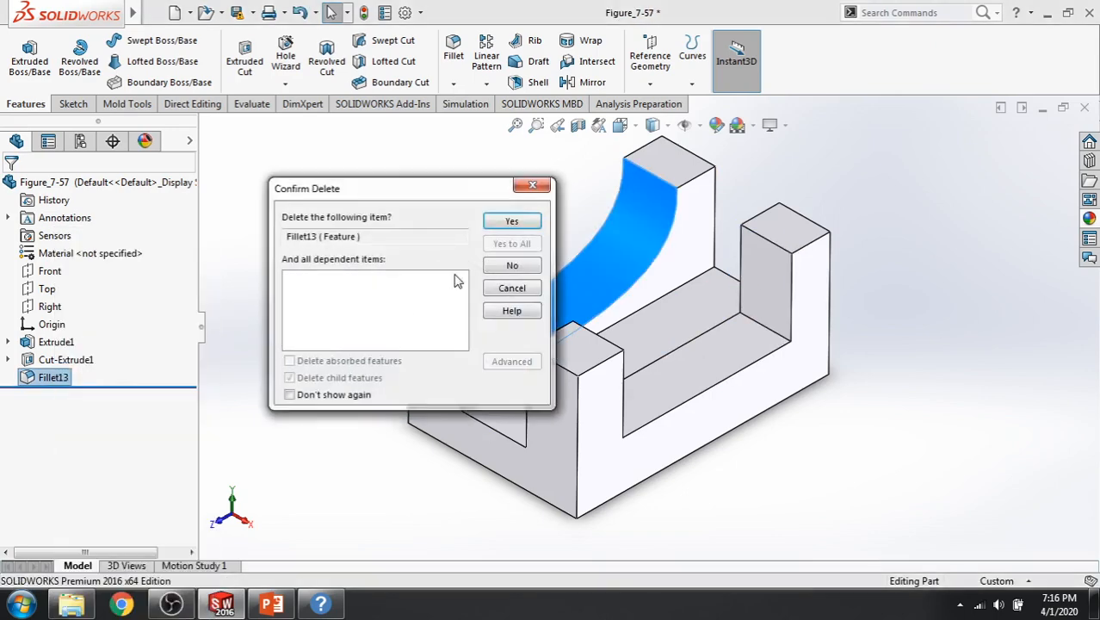
left_click(511, 220)
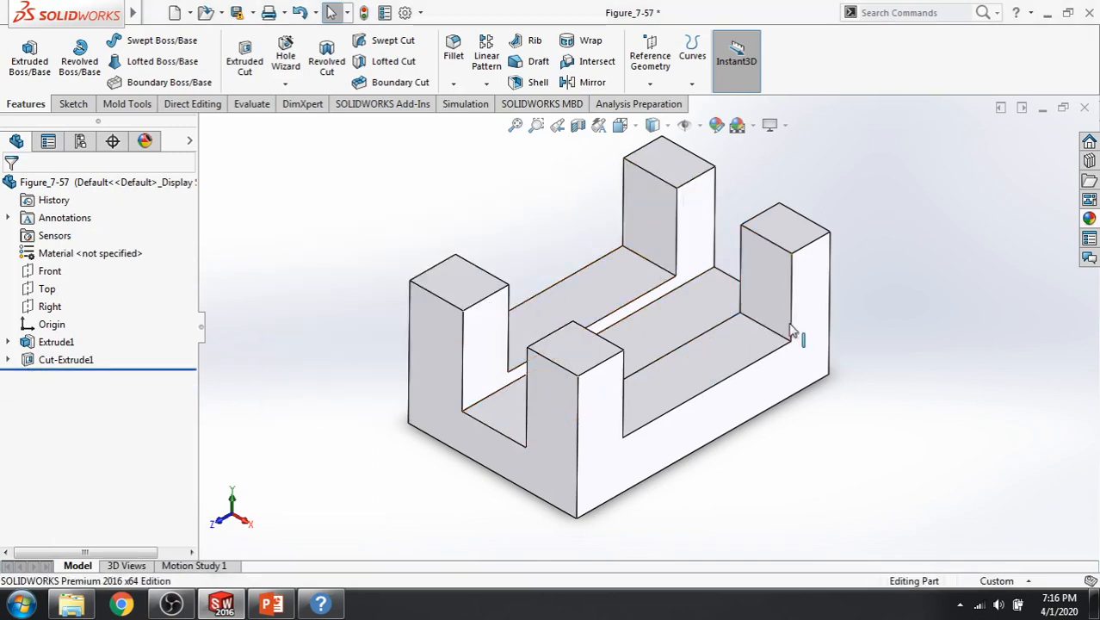
Start a face fillet between the inner face of the rear post on the far side and the adjoining ledge face
left_click(453, 82)
left_click(465, 99)
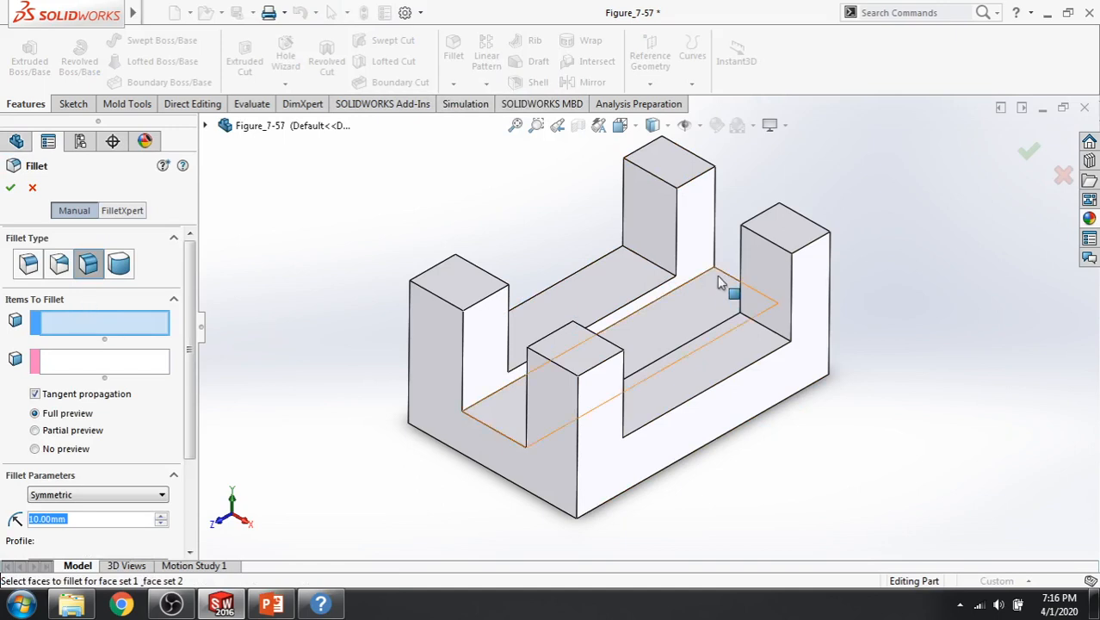
left_click(663, 212)
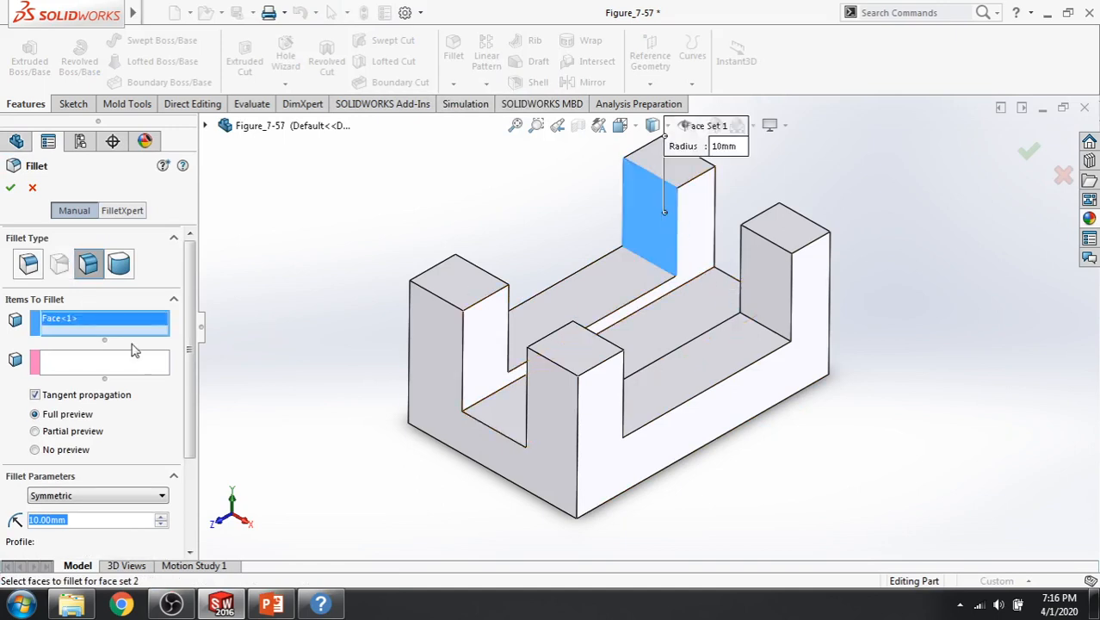
left_click(641, 290)
scroll(654, 243, "down", 2)
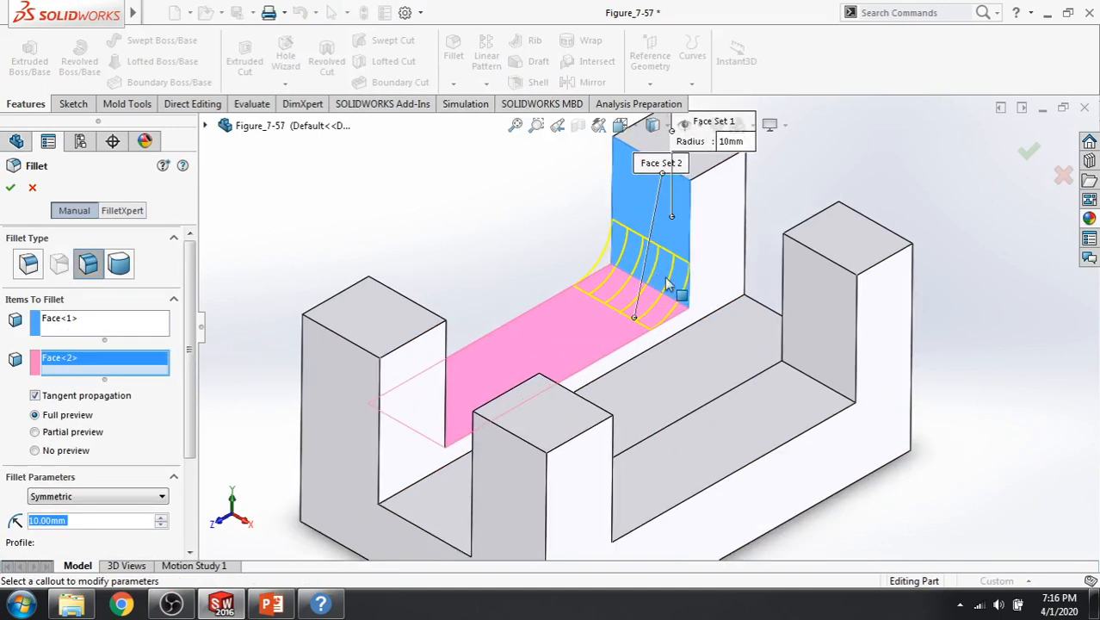
Check Figure 57 on the PowerPoint slide, return to SOLIDWORKS and set the fillet method to Hold Line with the post's top edge
left_click(272, 604)
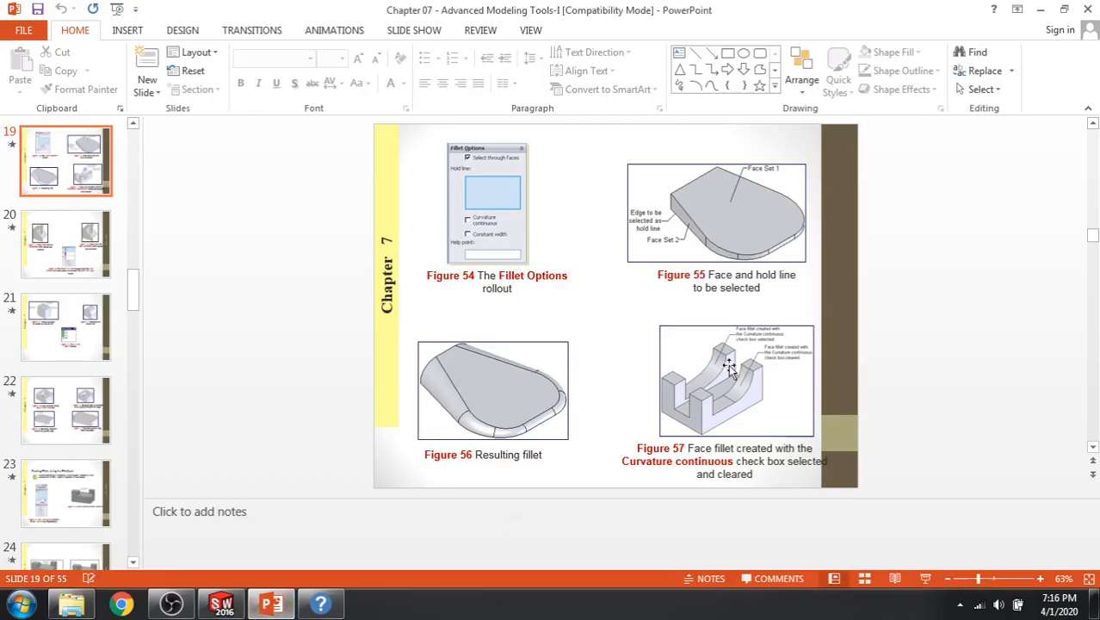
left_click(222, 604)
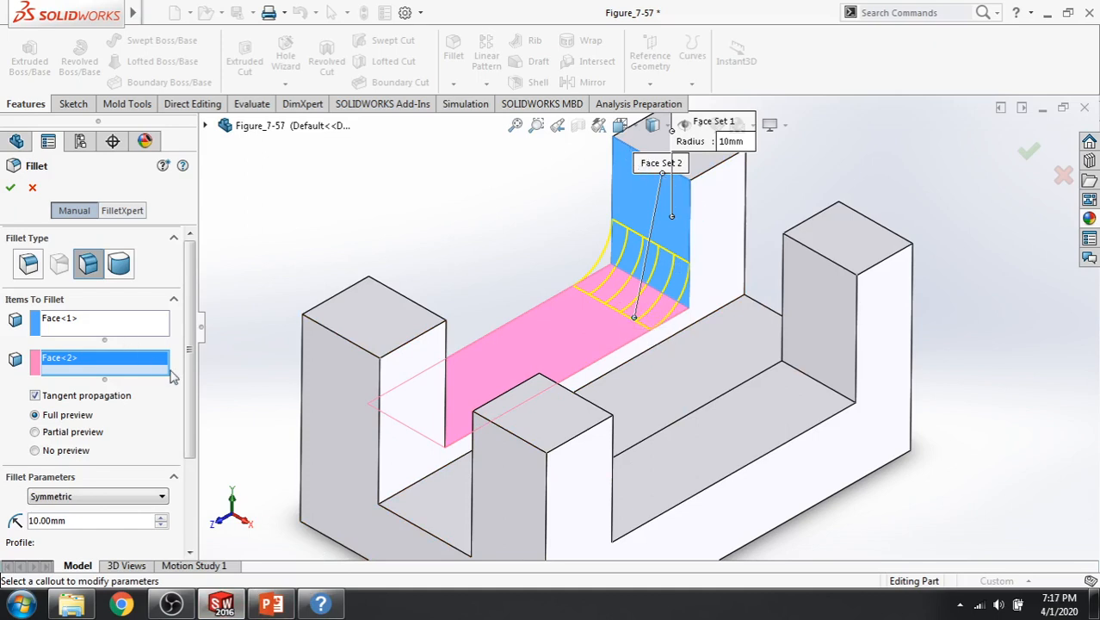
scroll(167, 372, "down", 3)
left_click(96, 388)
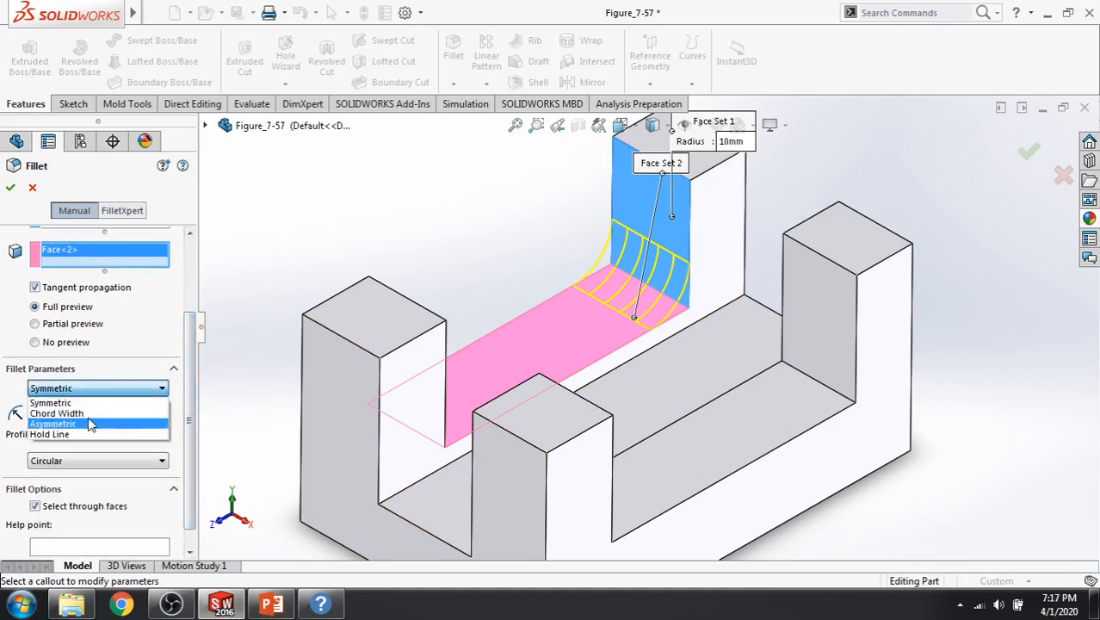
left_click(86, 433)
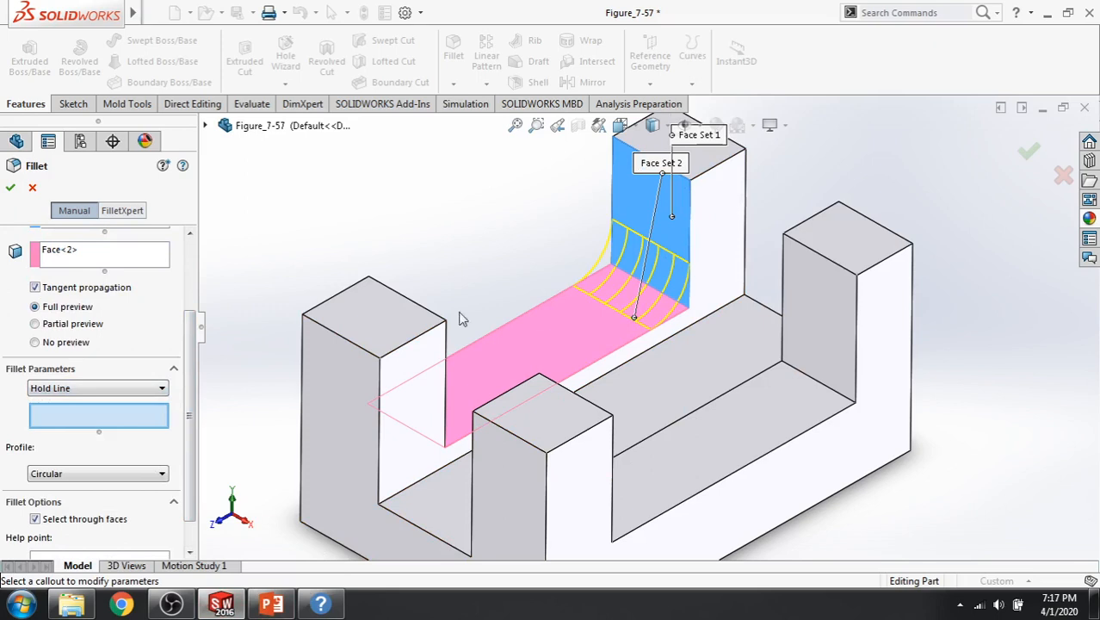
left_click(625, 148)
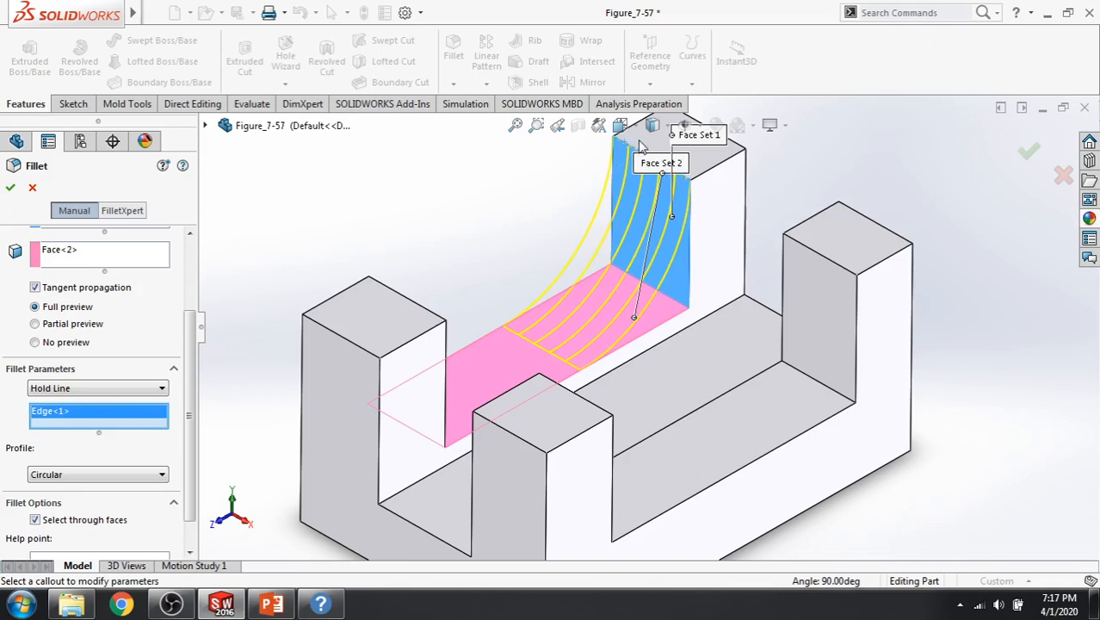
mouse_move(190, 408)
left_mouse_down()
mouse_move(188, 439)
mouse_move(191, 401)
left_mouse_up()
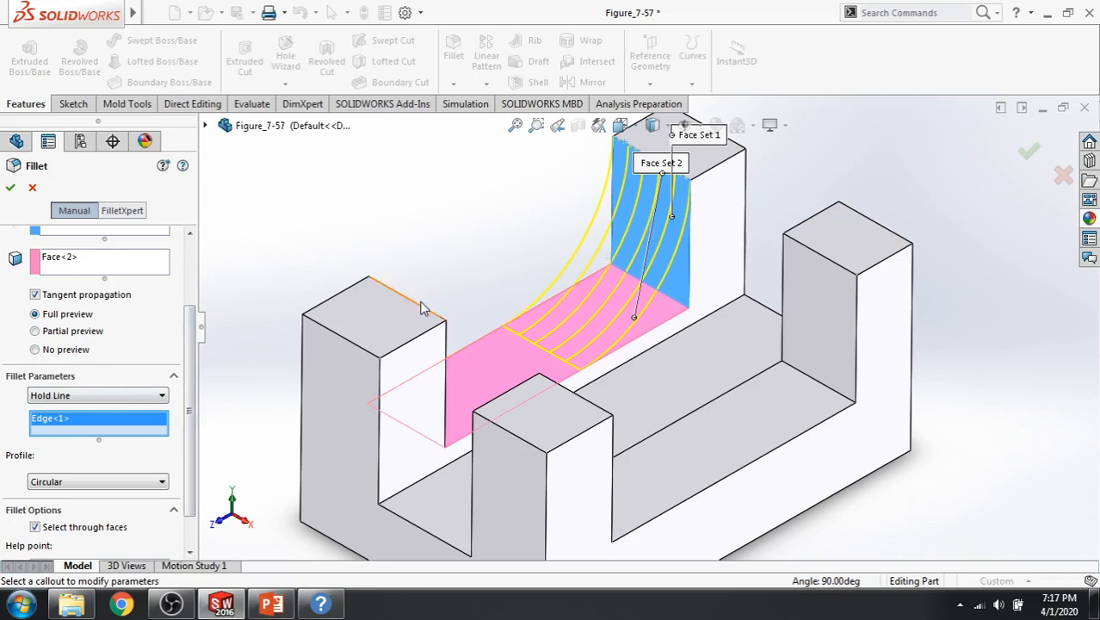
Check Figure 57 on the PowerPoint slide again for the fillet's extent and return to the SOLIDWORKS part
left_click(272, 603)
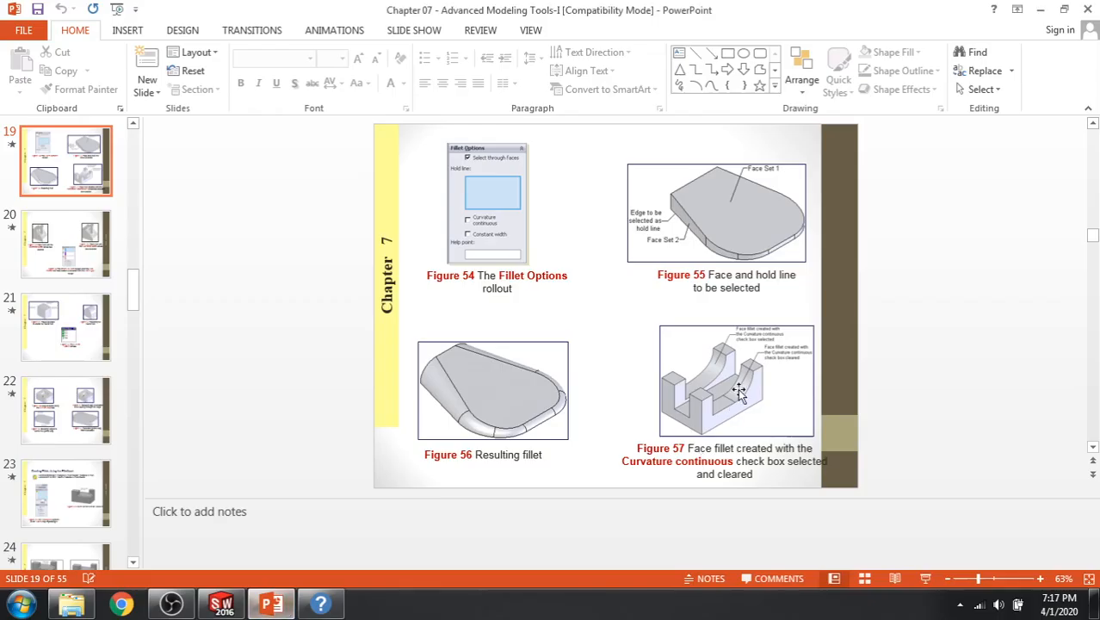
left_click(222, 603)
middle_click_drag(493, 238, 561, 340)
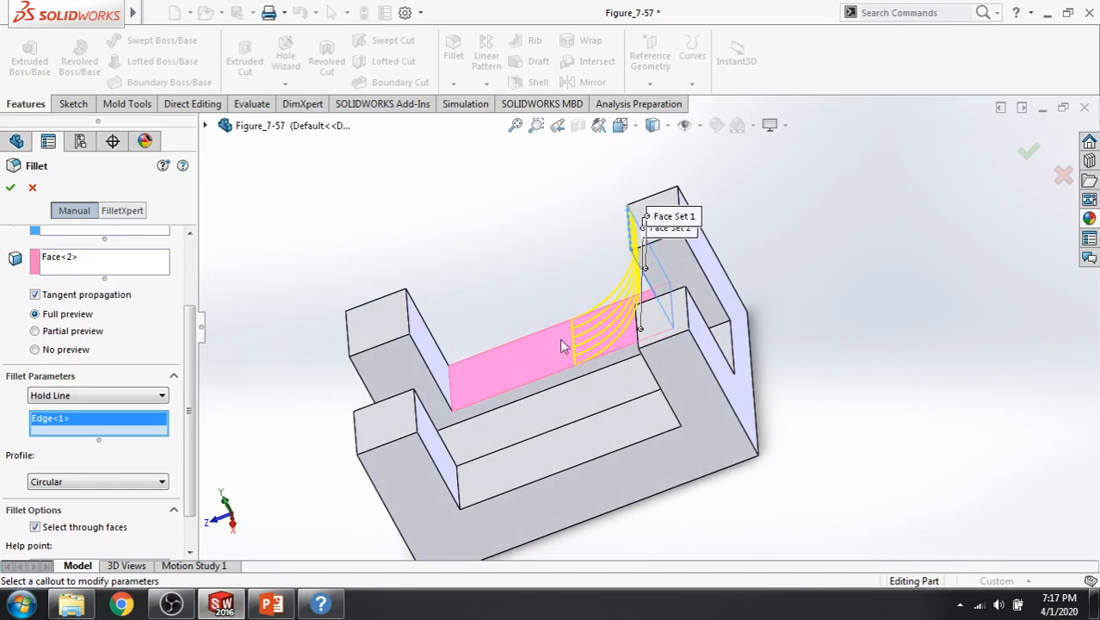
left_click(454, 387)
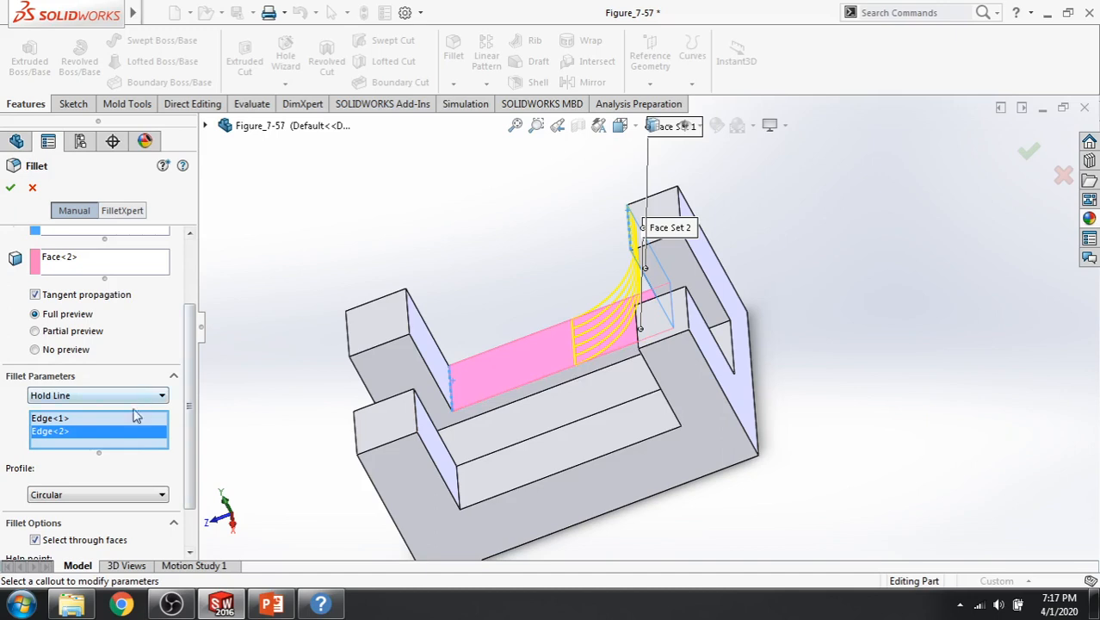
right_click(90, 437)
left_click(120, 460)
Set the profile to Curvature Continuous, add the ledge's opposite end edge as second hold line and apply the fillet
left_click(96, 483)
left_click(89, 507)
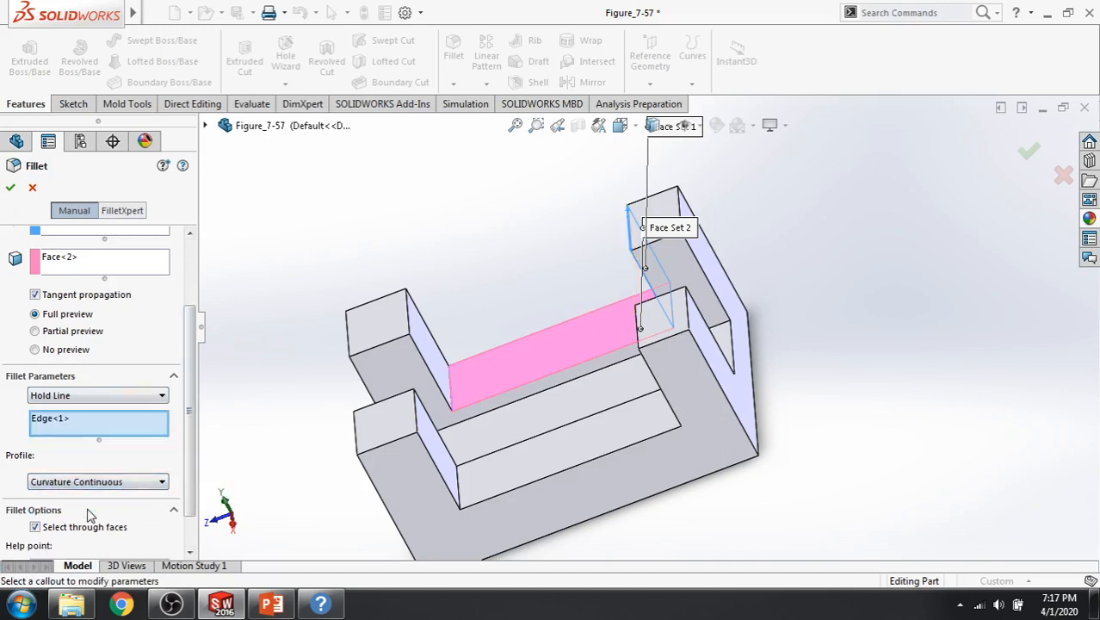
left_click(456, 398)
middle_click_drag(450, 270, 504, 248)
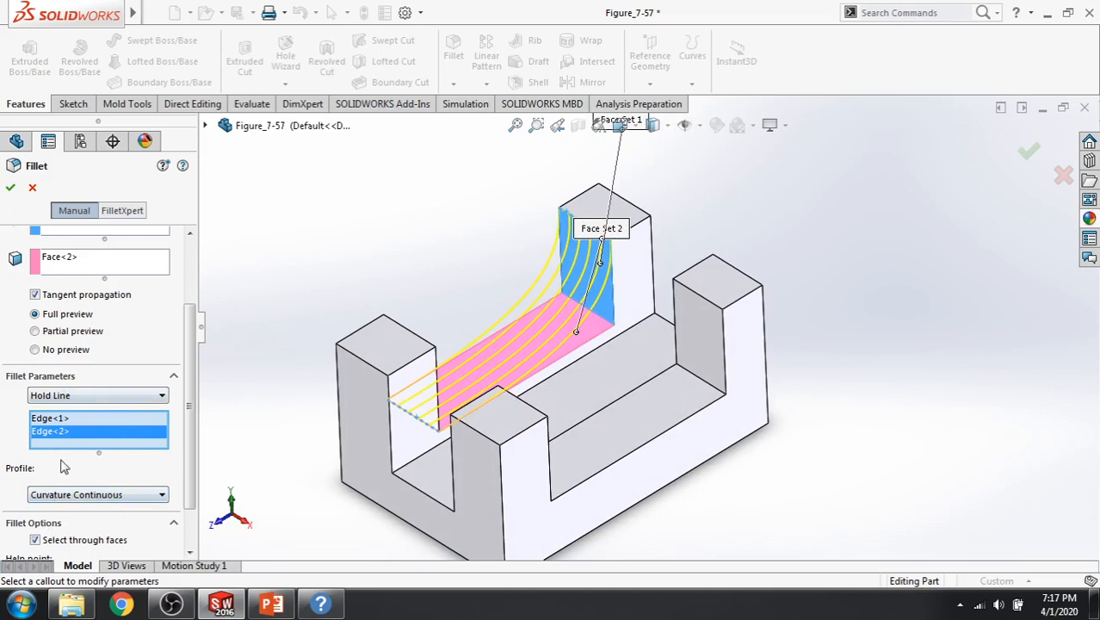
left_click(10, 188)
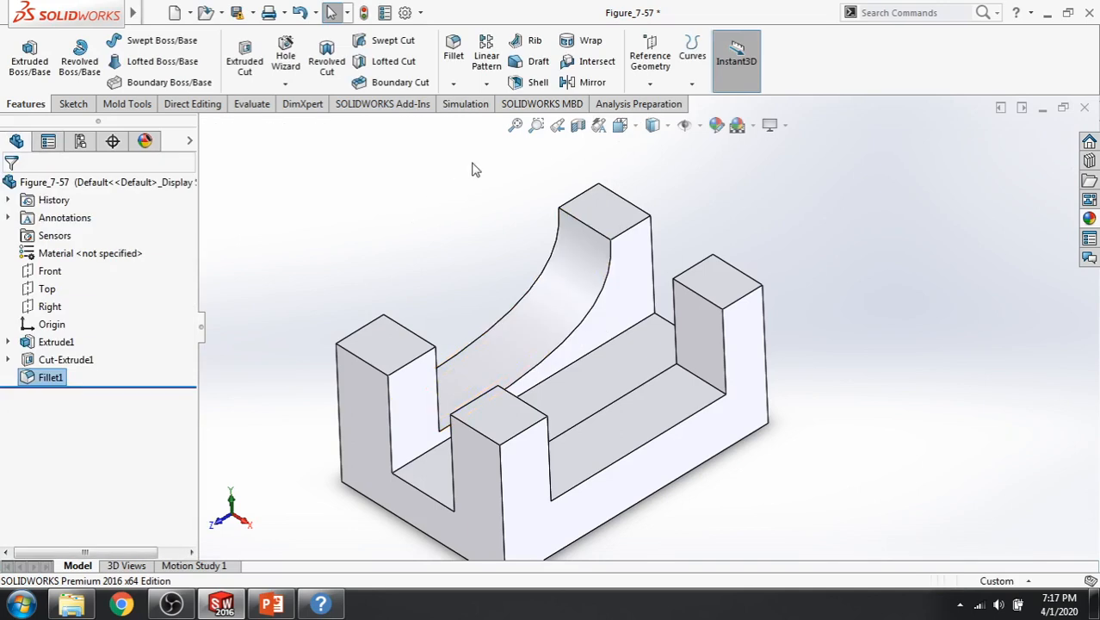
Start another face fillet between the inner face of the rear post on the near side and its adjoining ledge face
left_click(454, 84)
left_click(475, 102)
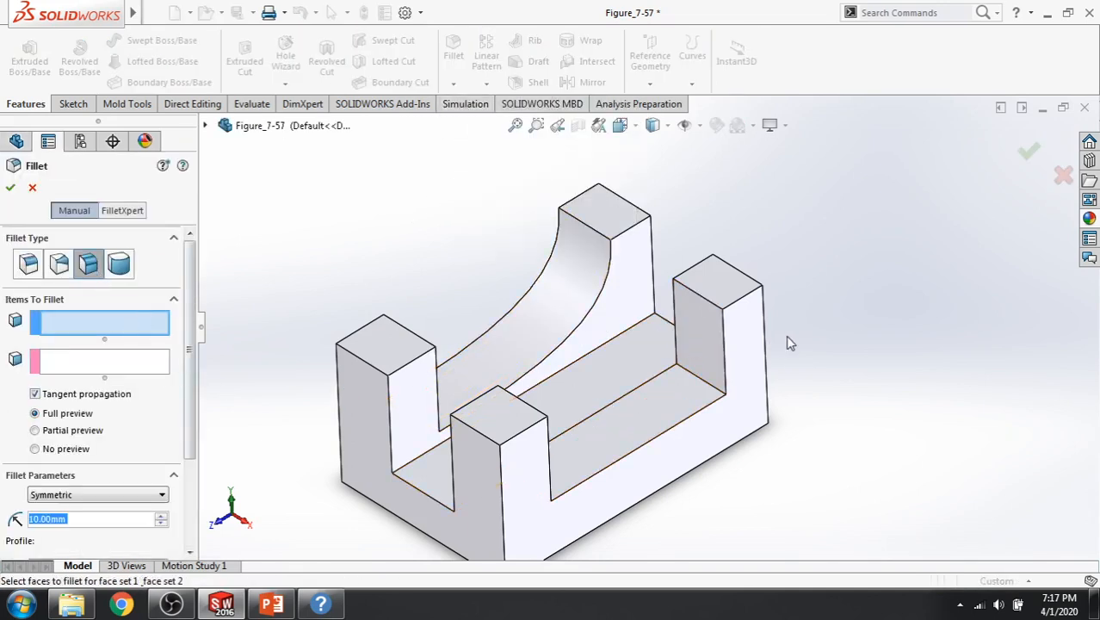
left_click(695, 327)
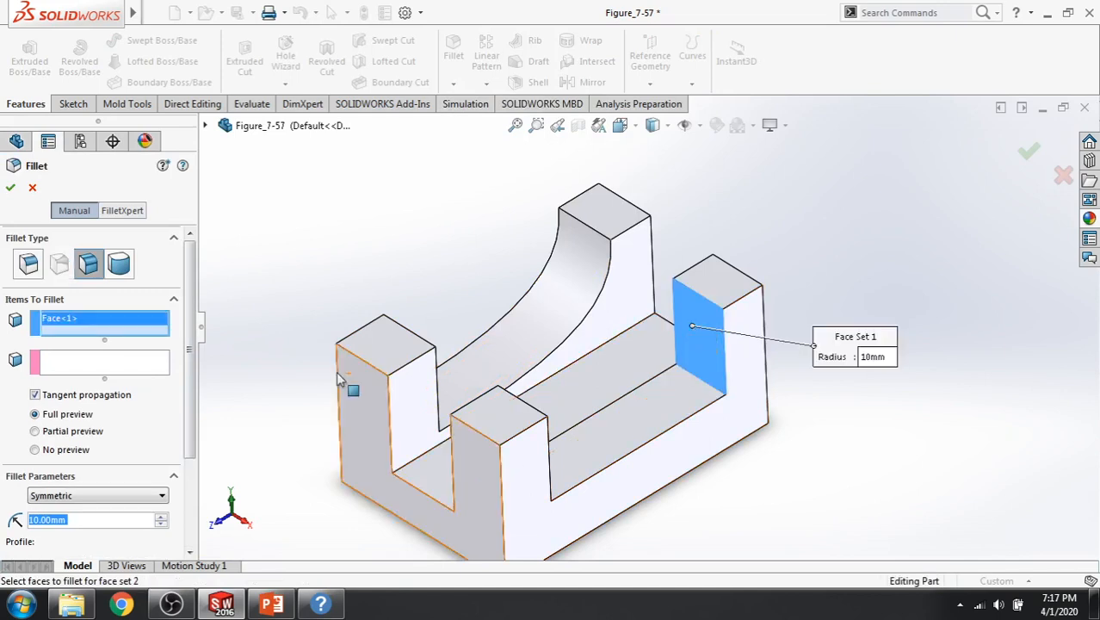
left_click(97, 362)
left_click(658, 406)
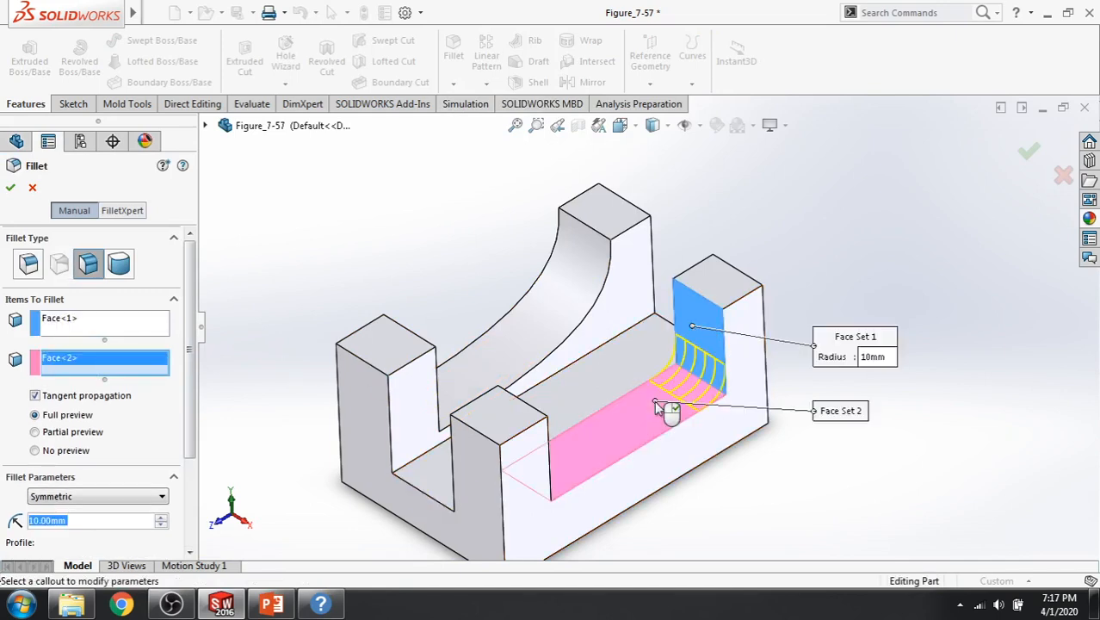
Set the near-side fillet to Hold Line, using the post's top edge and the ledge's opposite end edge as hold lines
left_click(94, 499)
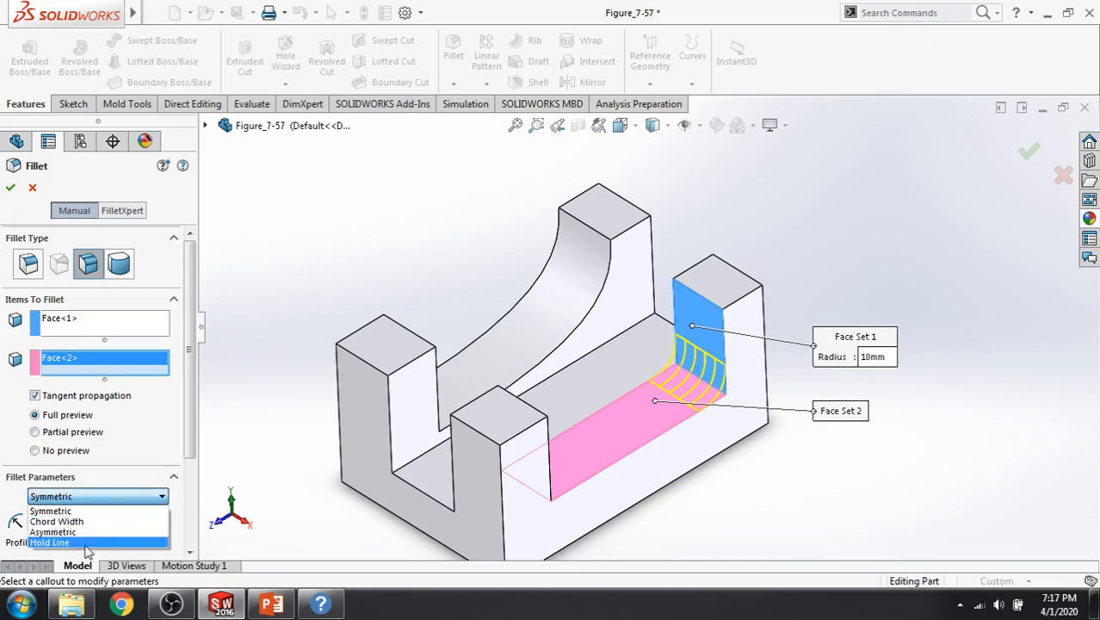
left_click(86, 543)
left_click(696, 297)
middle_click_drag(682, 366, 605, 386)
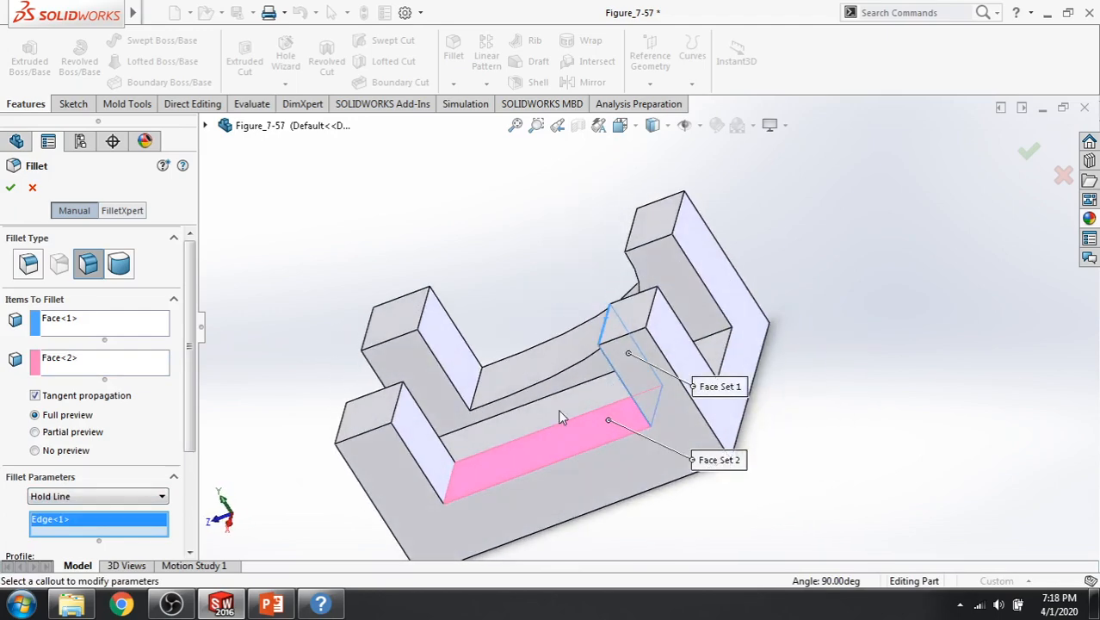
left_click(446, 488)
middle_click_drag(491, 485, 680, 361)
scroll(190, 507, "down", 3)
scroll(189, 508, "down", 1)
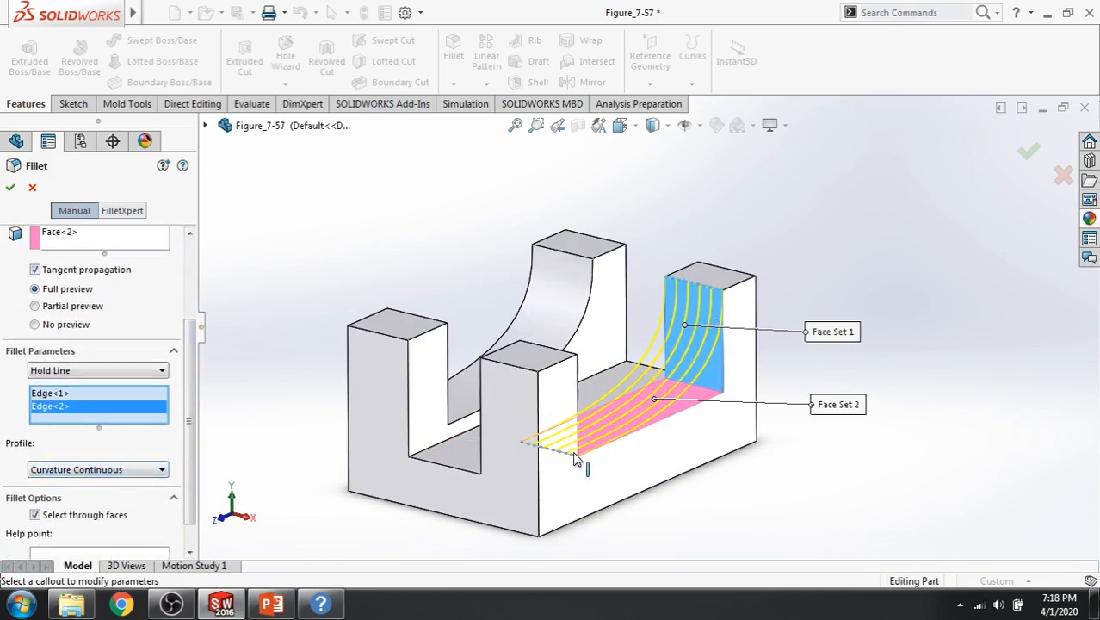
Change the near-side fillet's profile to Circular and apply the fillet
left_click(134, 469)
left_click(120, 480)
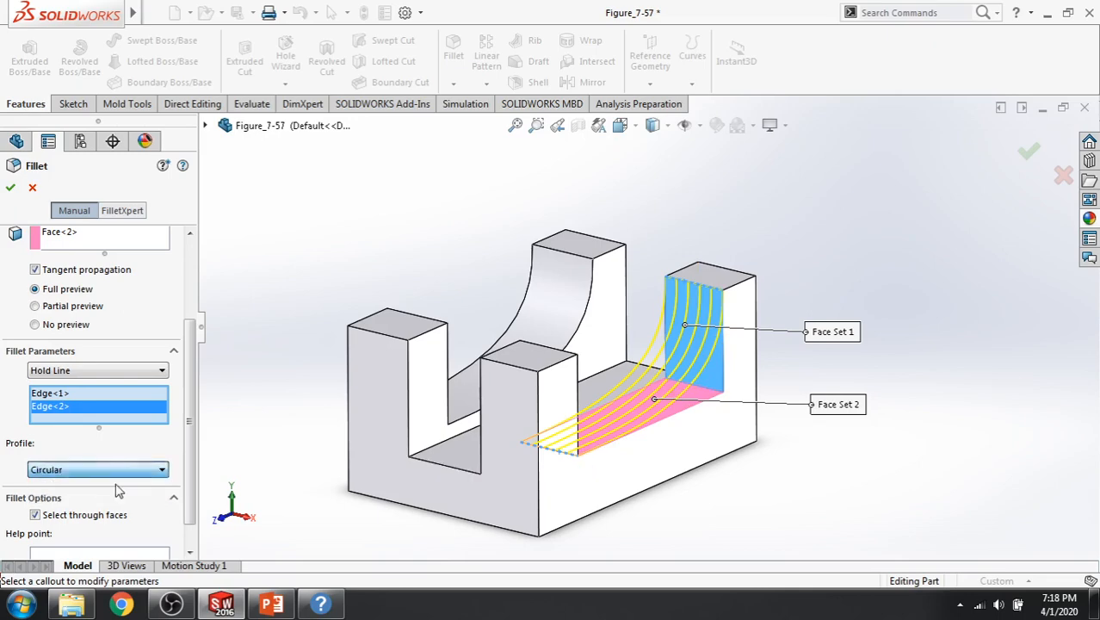
middle_click_drag(511, 464, 551, 431)
left_click(12, 187)
middle_click_drag(380, 202, 411, 262)
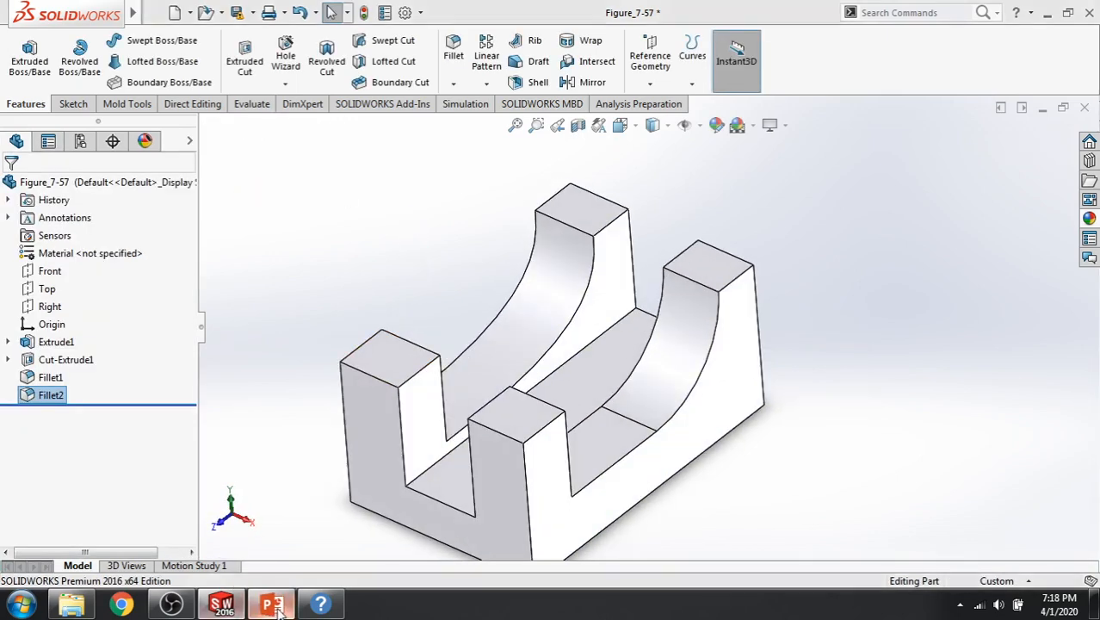